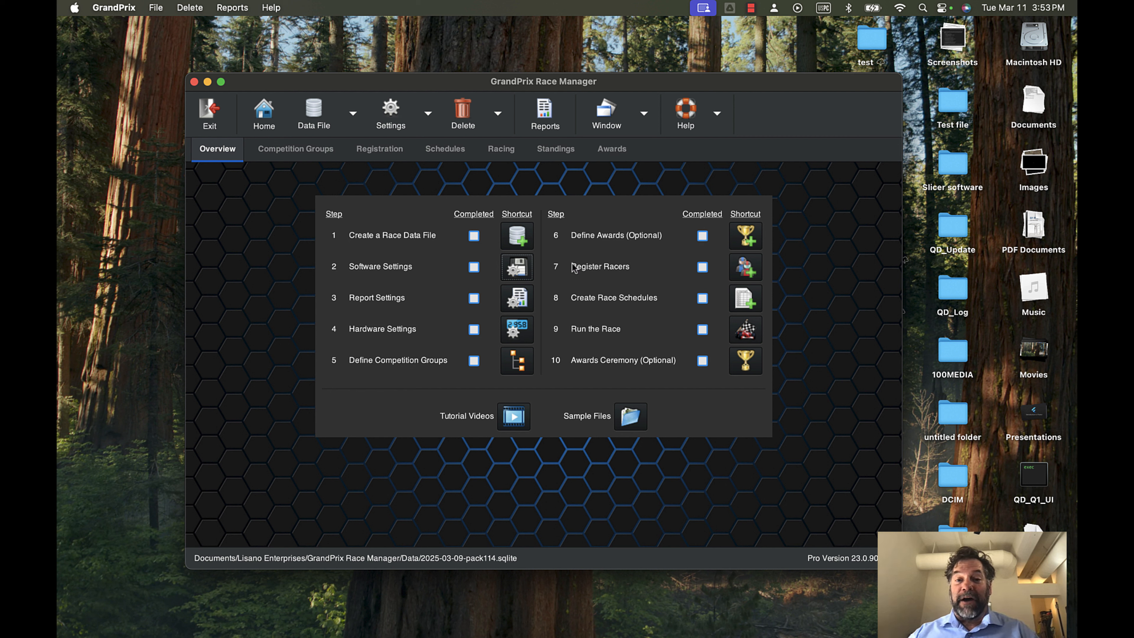
- Create and open race data file mockrace.sqlite with the default report titles and record files
click(520, 239)
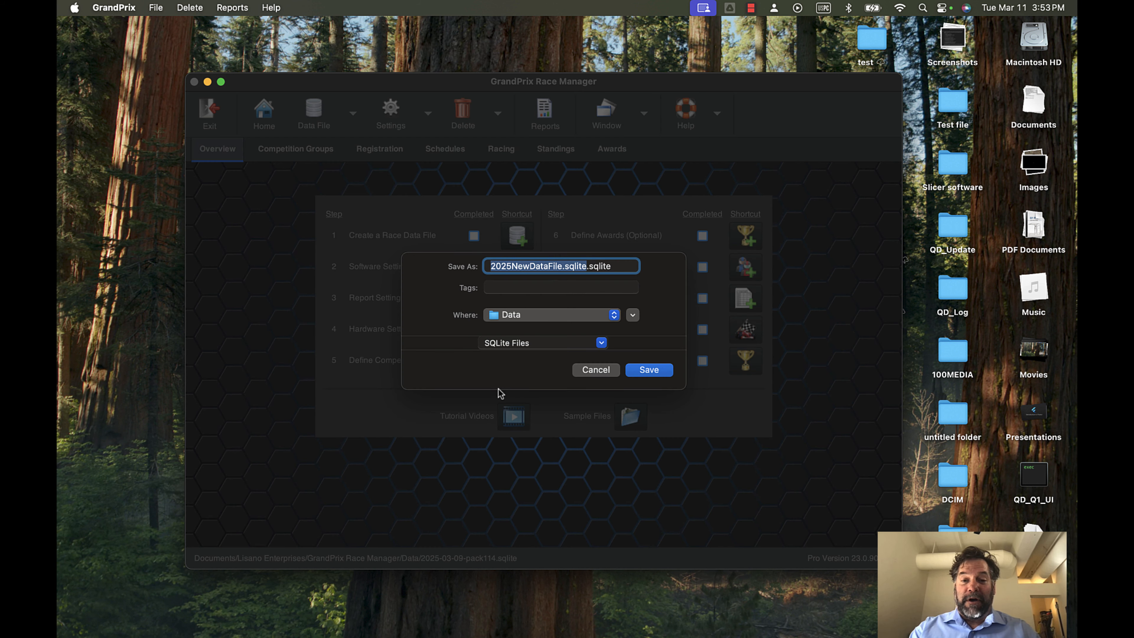
text(mockrace)
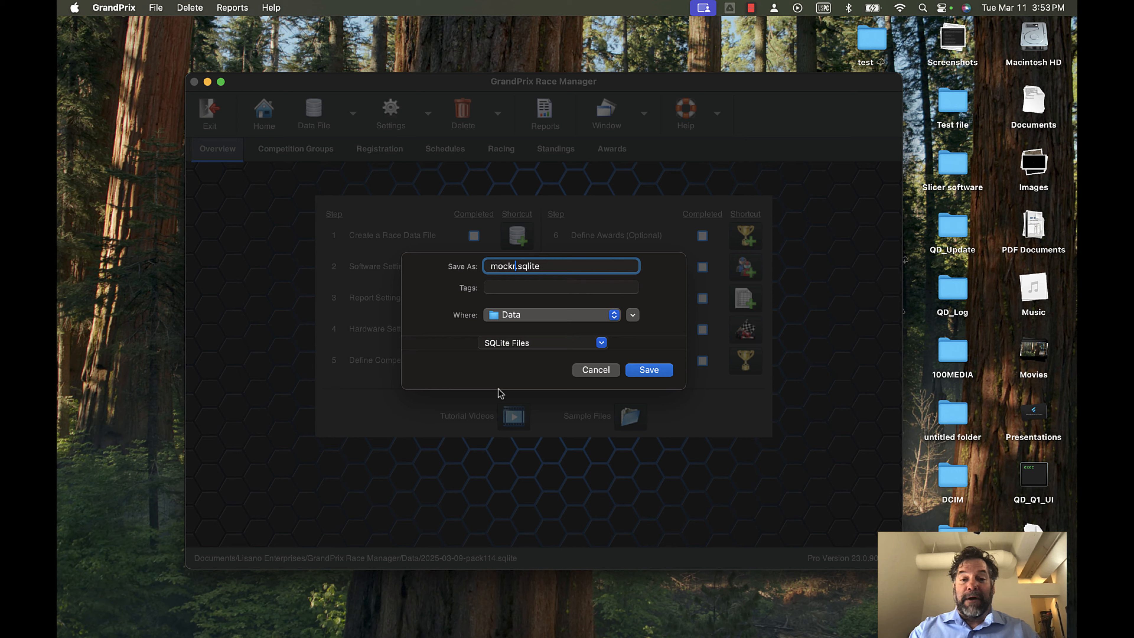
click(656, 369)
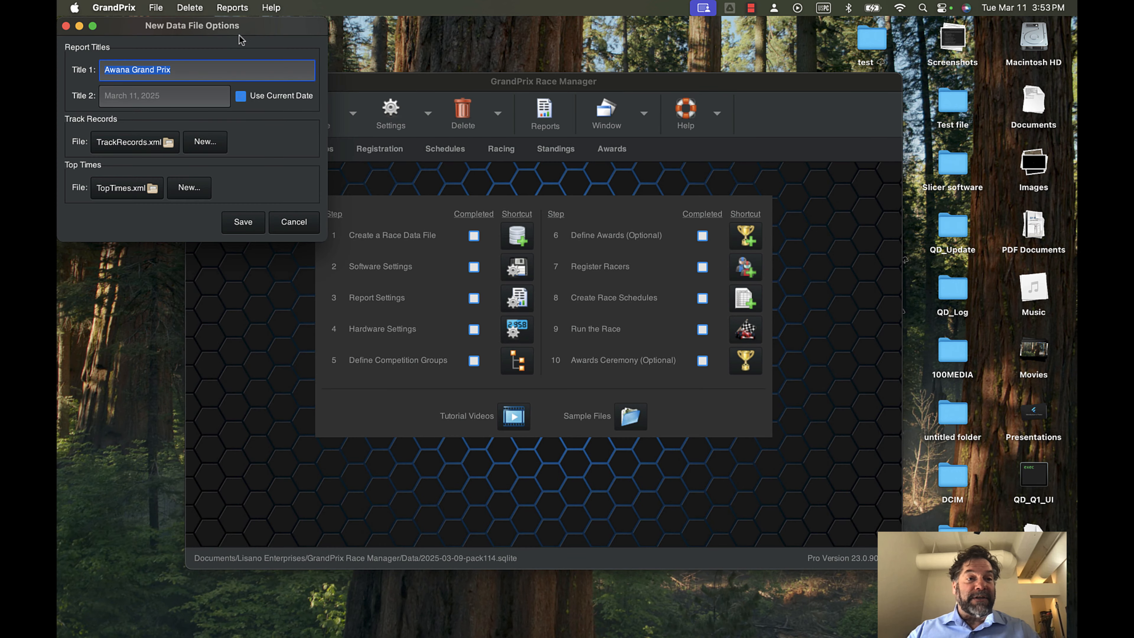
drag(220, 26, 339, 164)
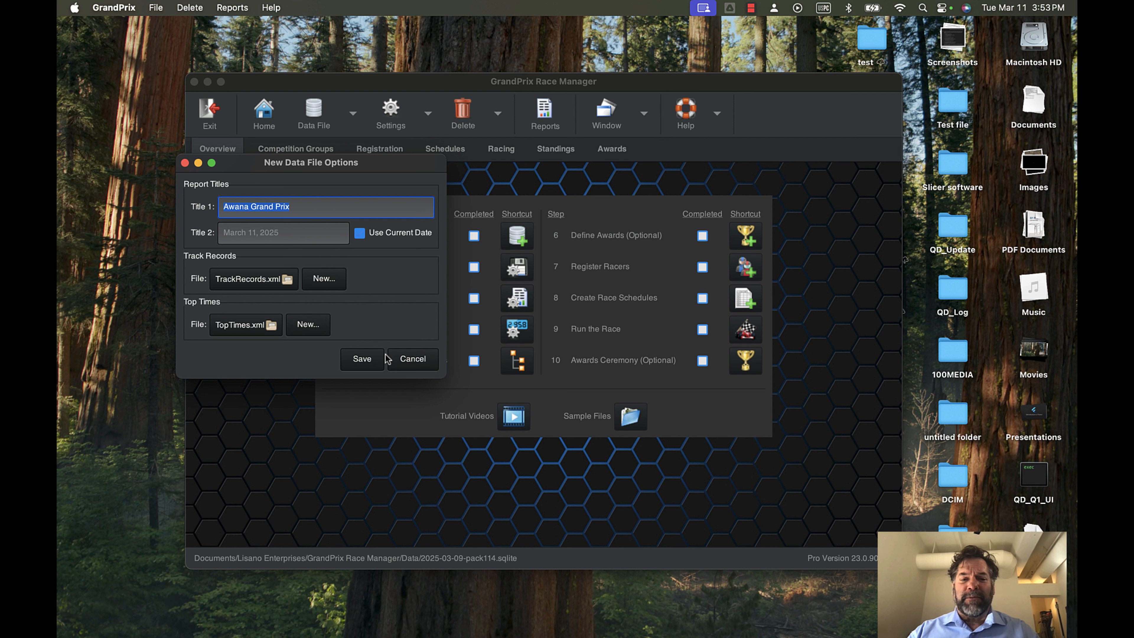
click(363, 359)
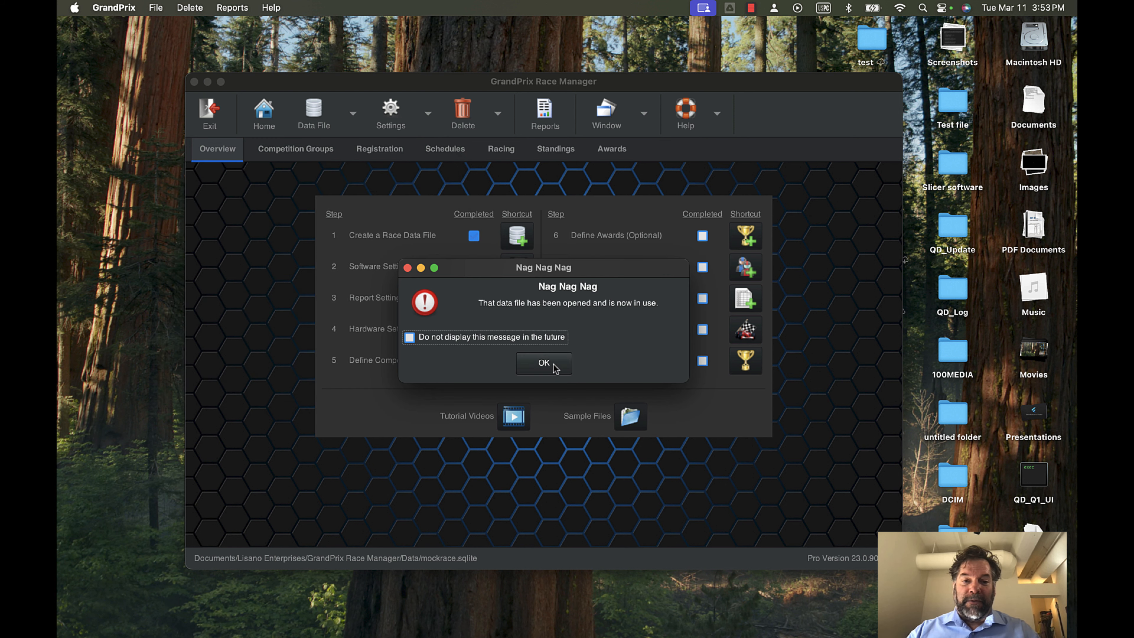
click(544, 362)
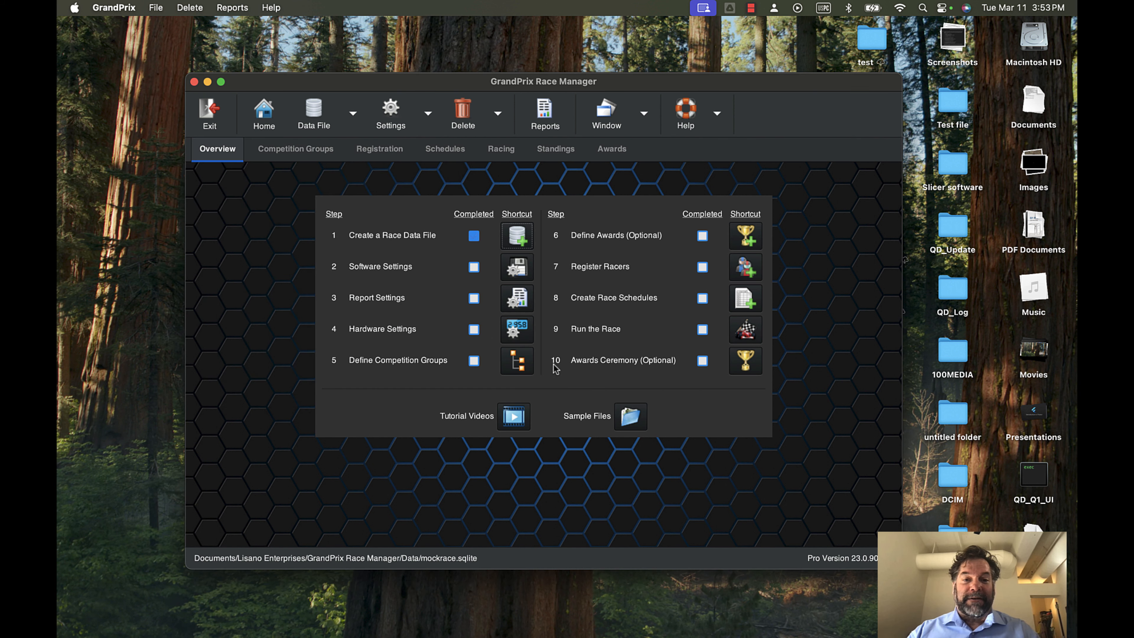
- Open Software Settings and review the Track tab's lane label customisation
click(523, 268)
drag(286, 30, 560, 174)
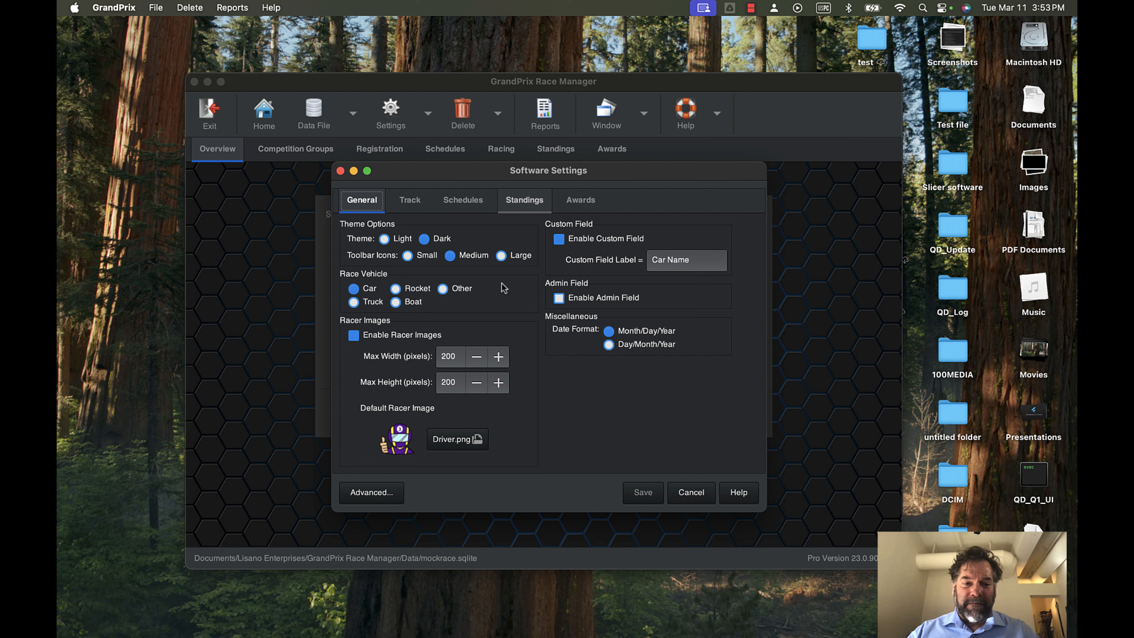
click(410, 200)
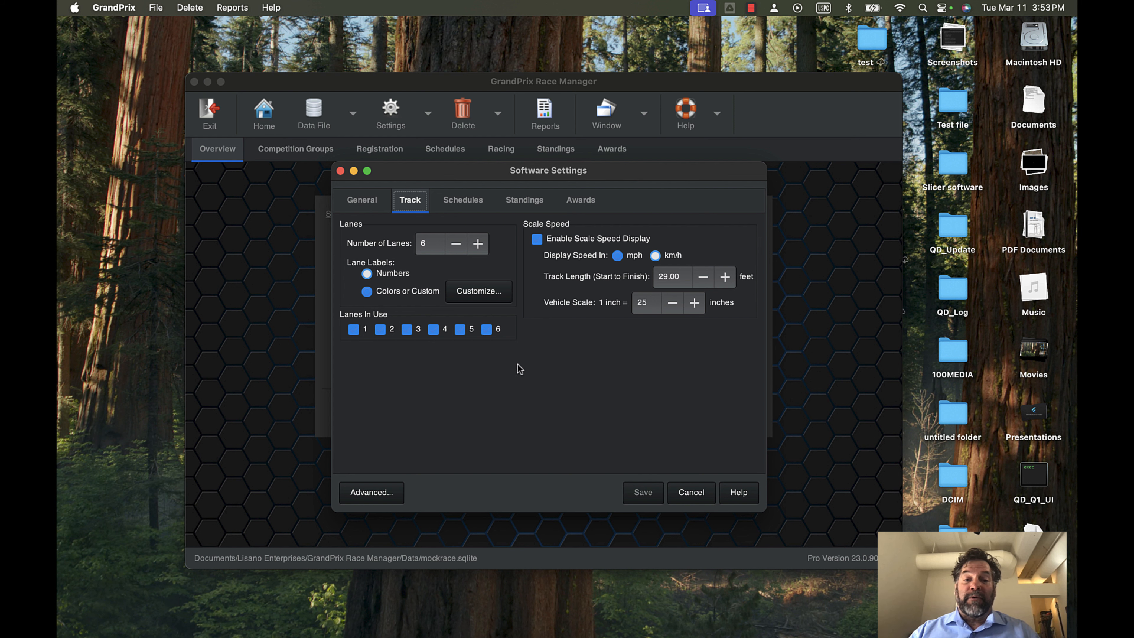
click(471, 291)
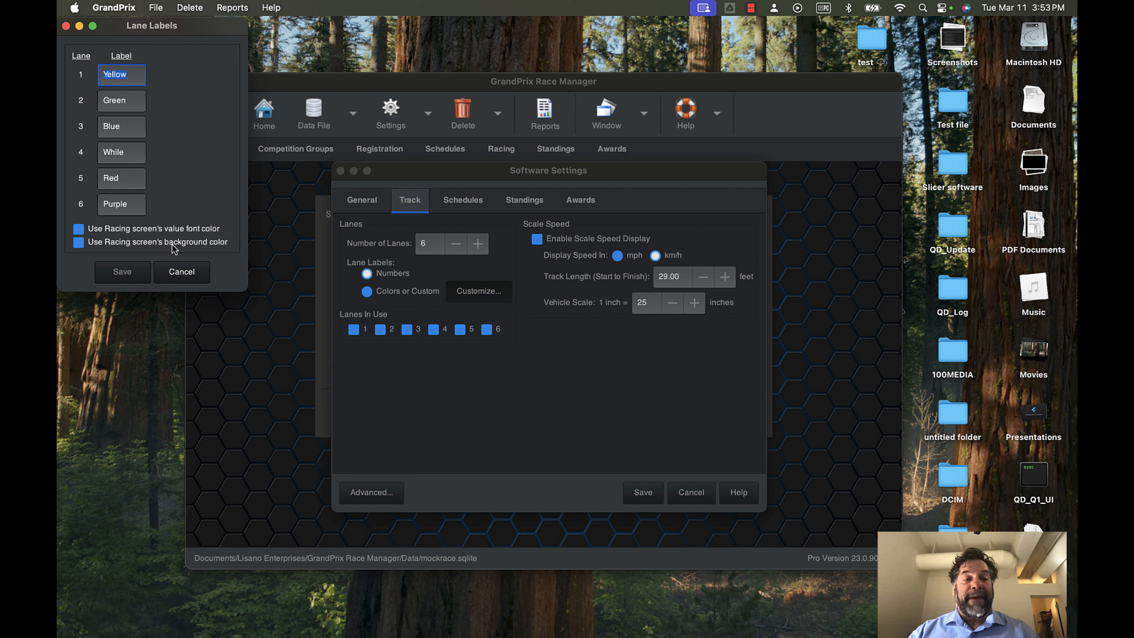
click(183, 273)
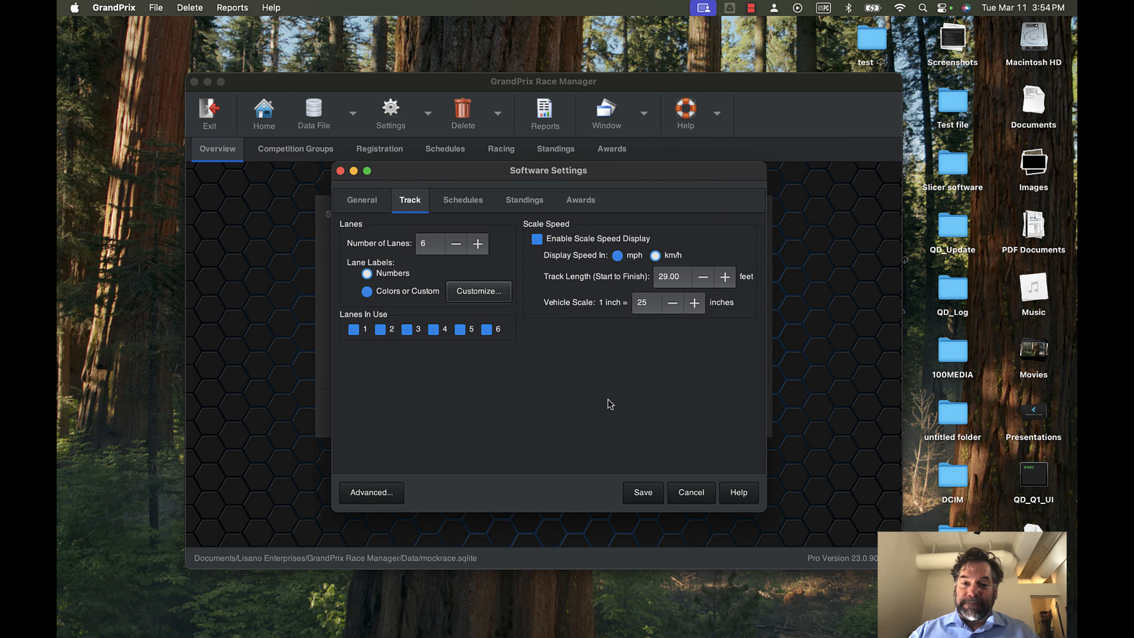
- Browse the Schedules, Standings and Awards tabs, then bring up the Advanced Software Settings
click(466, 190)
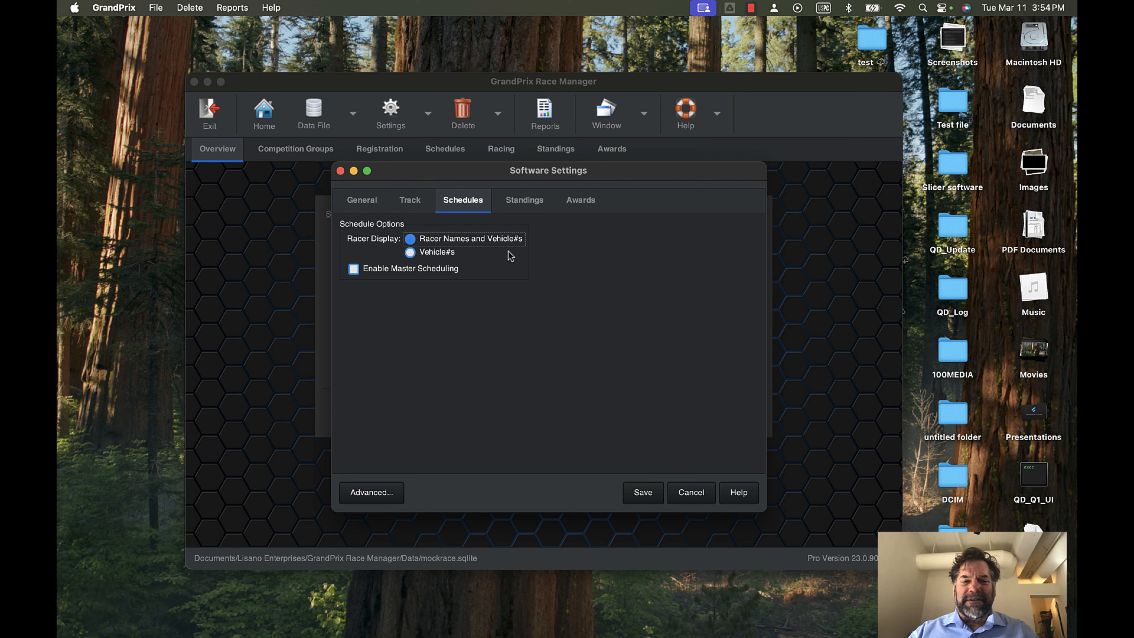
click(525, 201)
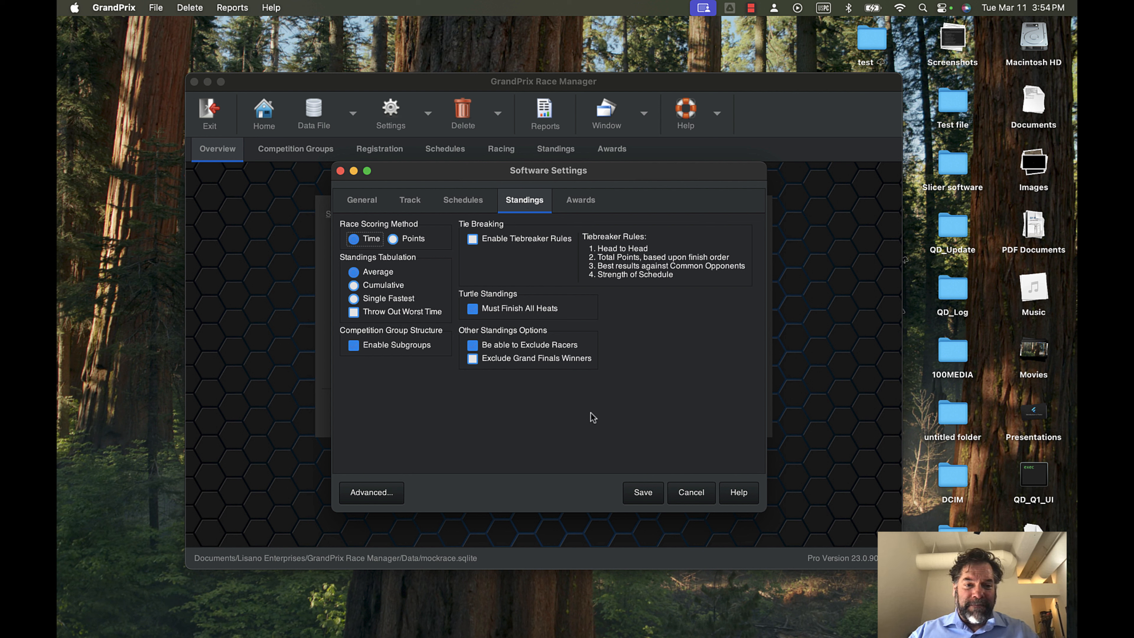
click(572, 197)
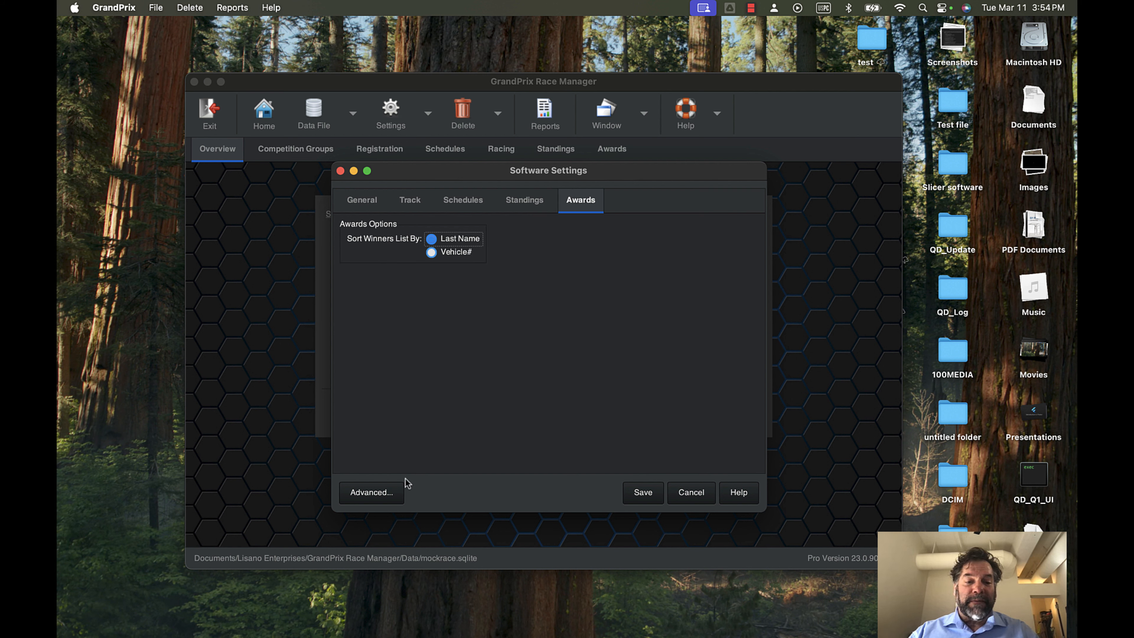
click(378, 499)
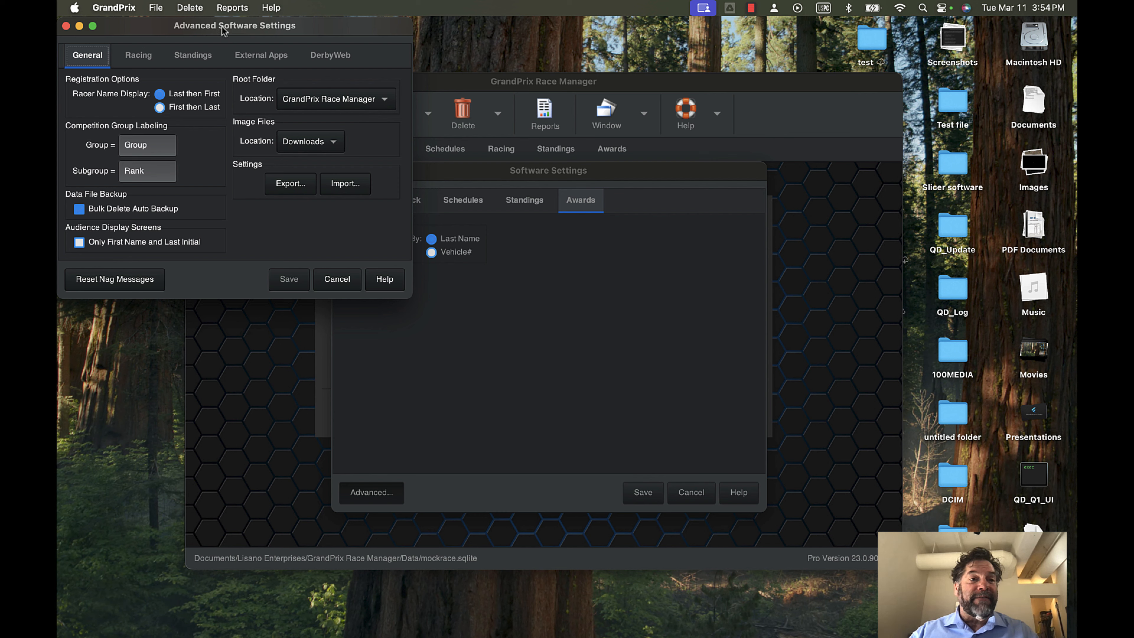
- Keep Downloads as the image folder, review External Apps and DerbyWeb, then save software settings unchanged
drag(221, 27, 464, 204)
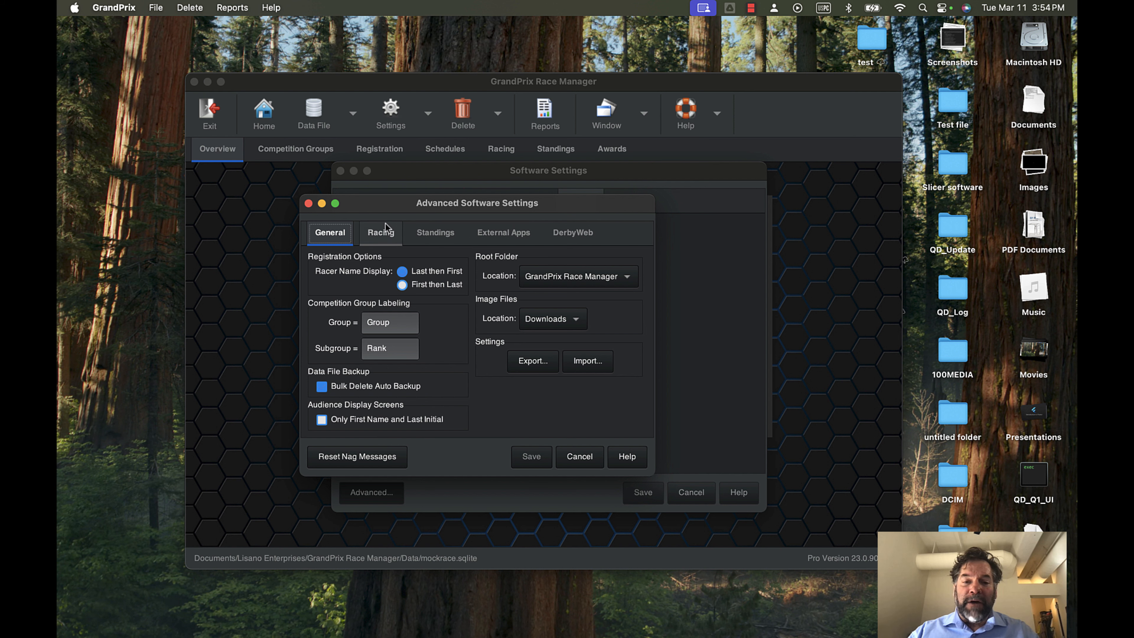
click(577, 318)
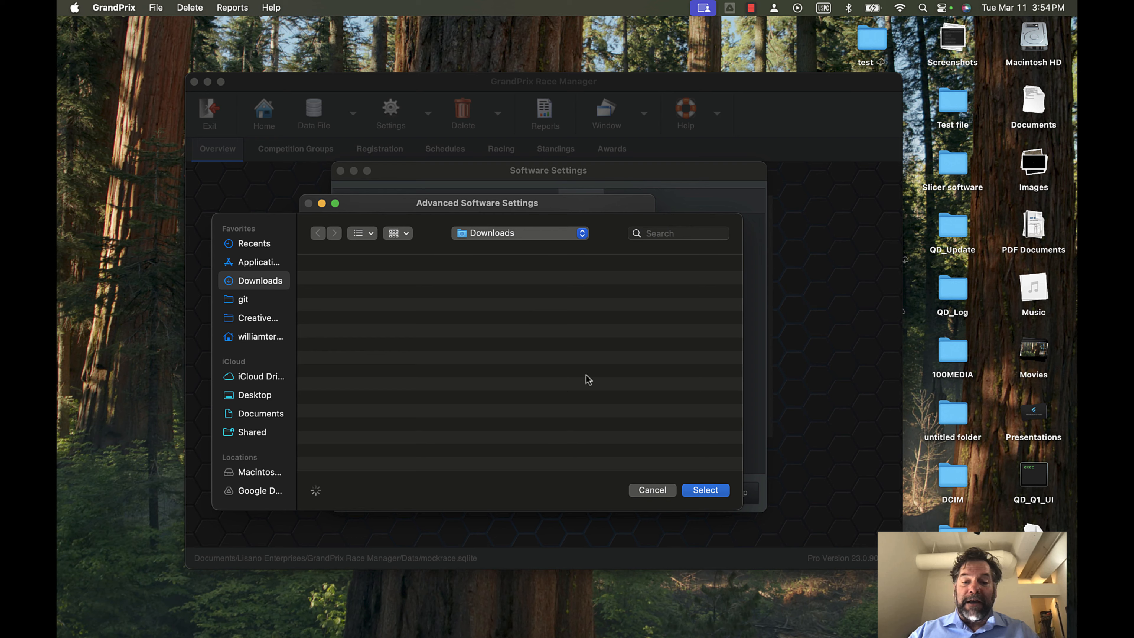
click(653, 490)
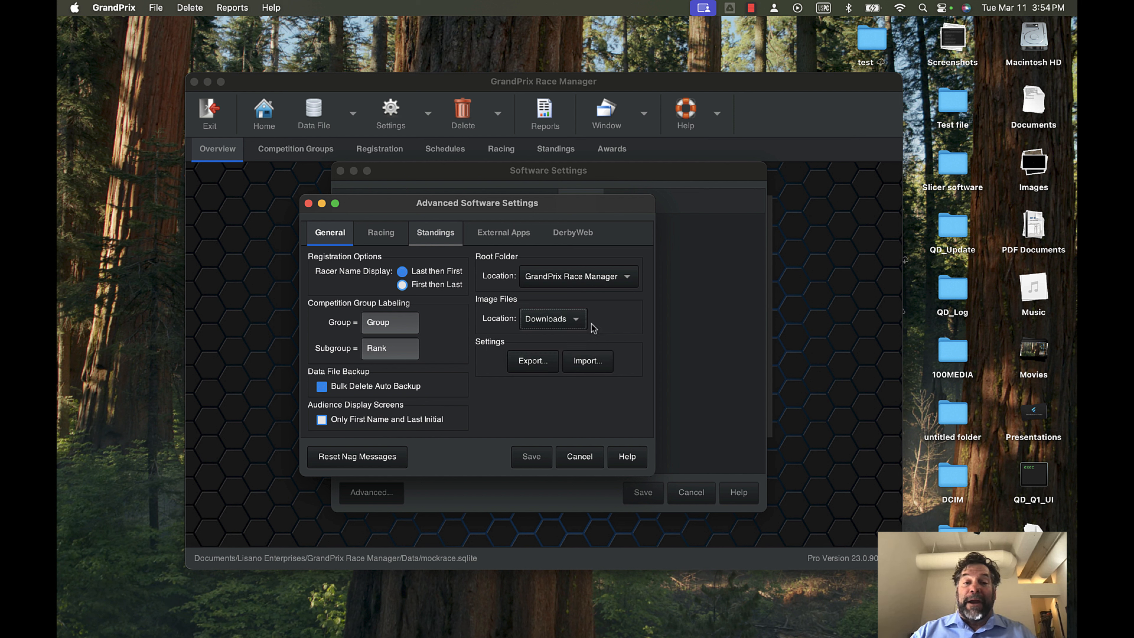
click(490, 233)
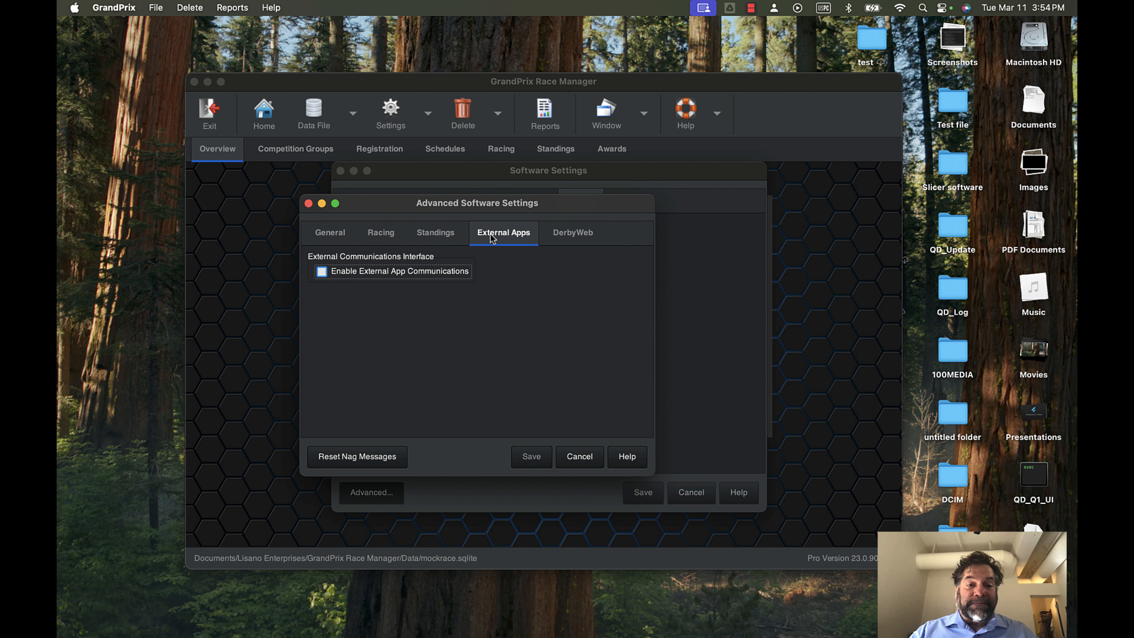
click(571, 233)
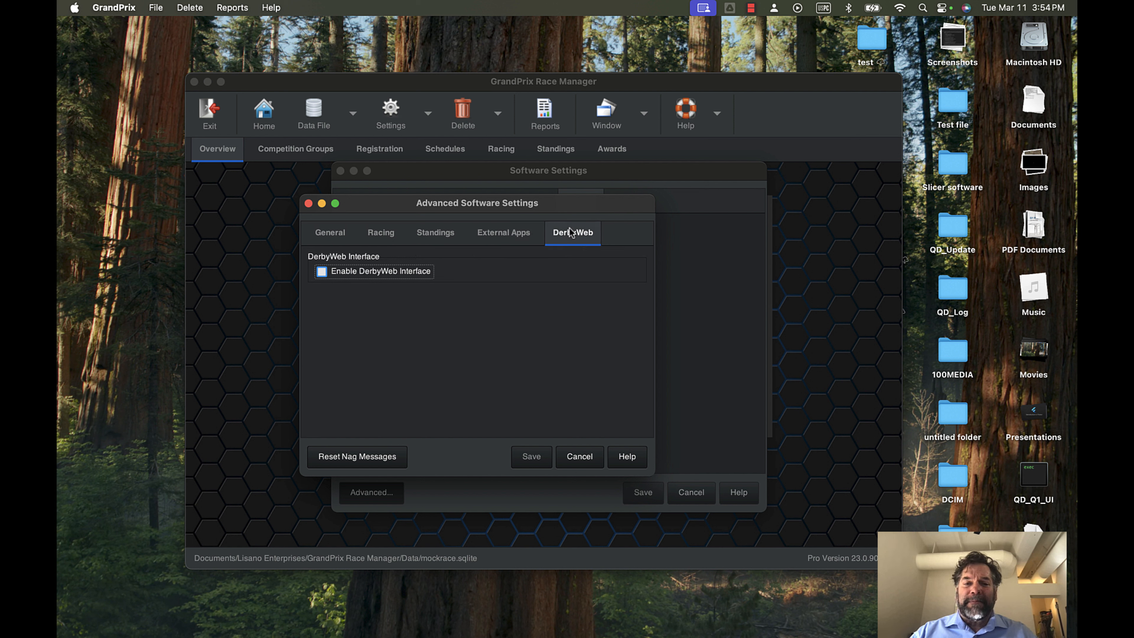
click(578, 460)
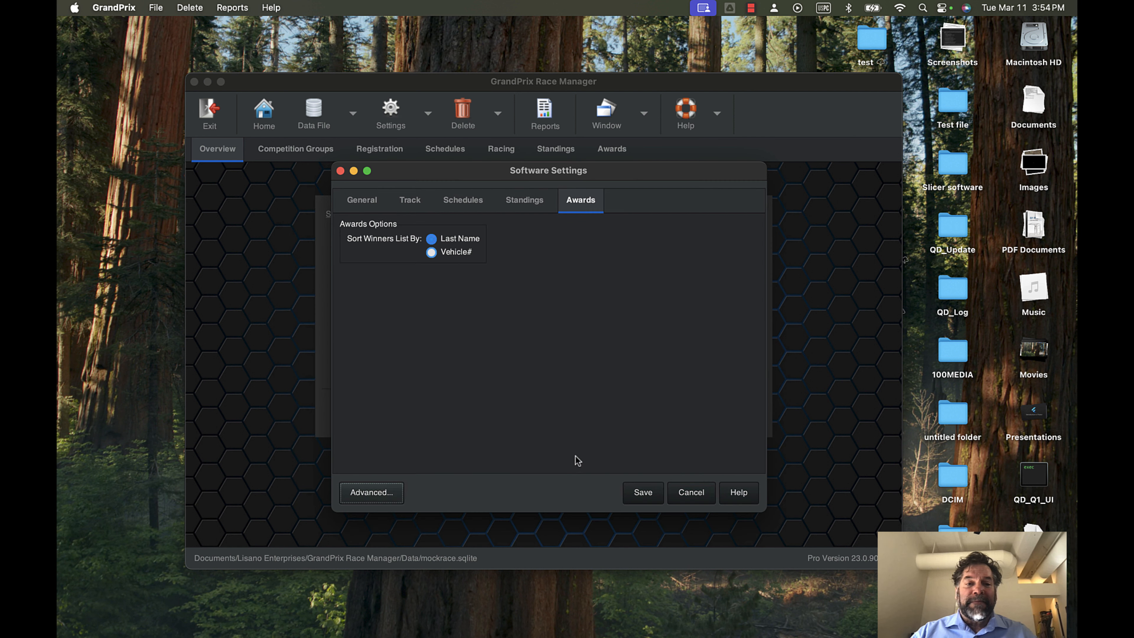
click(641, 495)
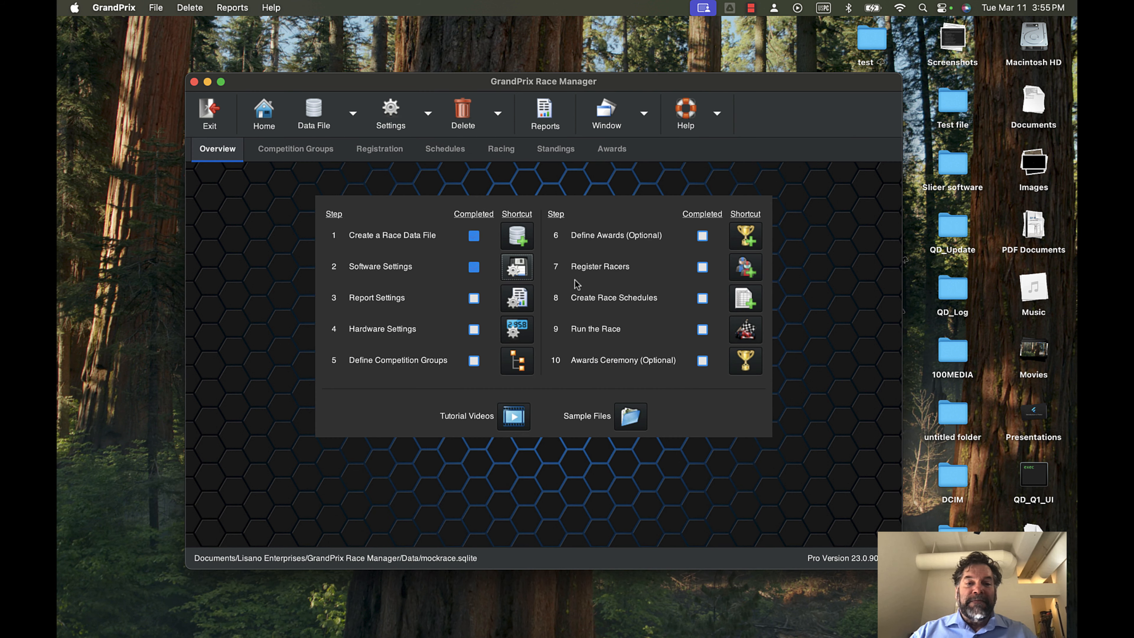
- Review the report settings' check-in sheet, car number label and certificate tabs without saving
click(513, 299)
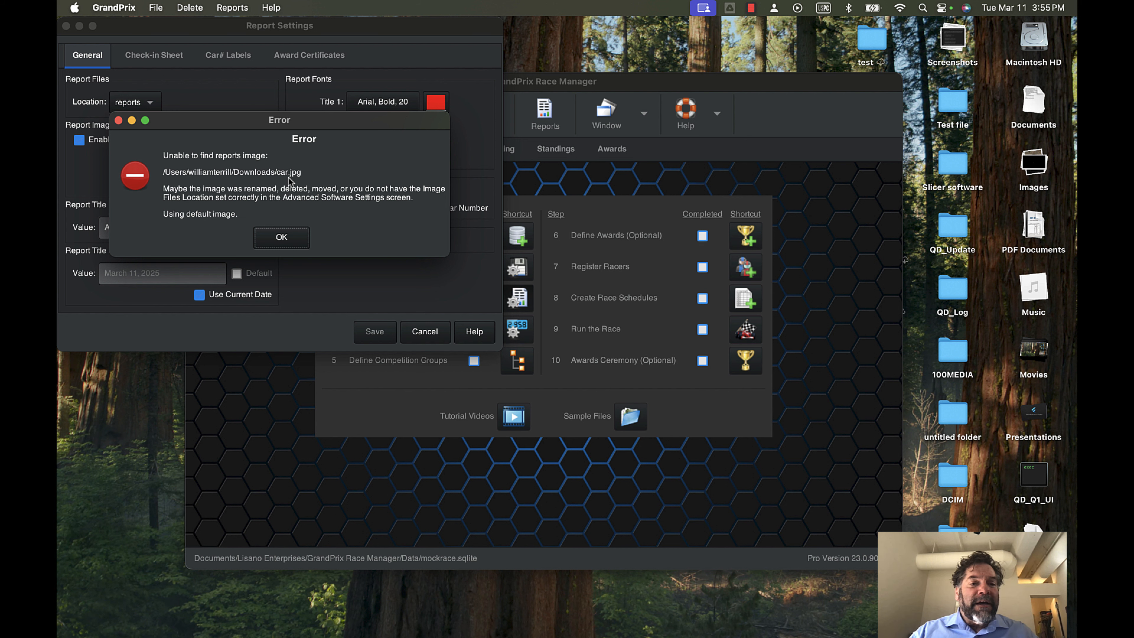
click(277, 237)
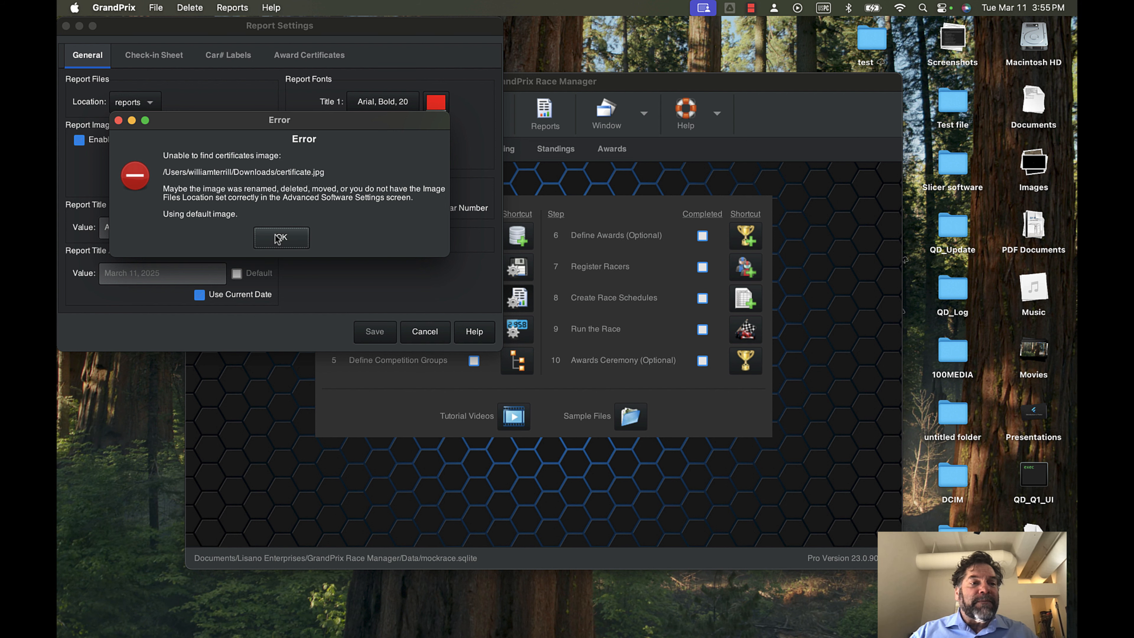
click(278, 238)
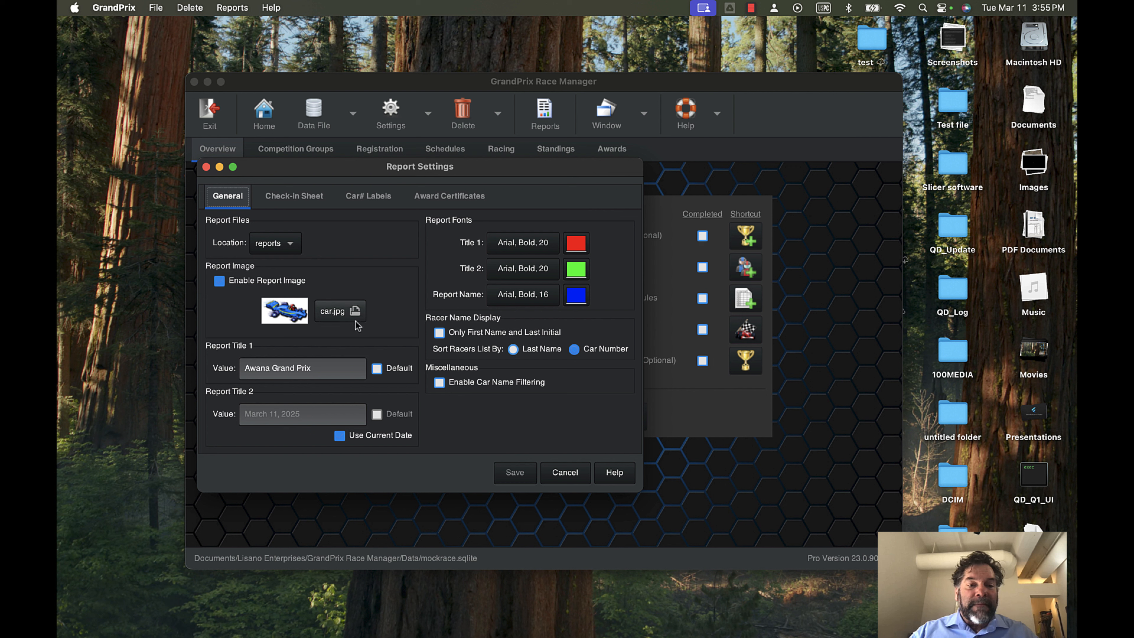
click(284, 199)
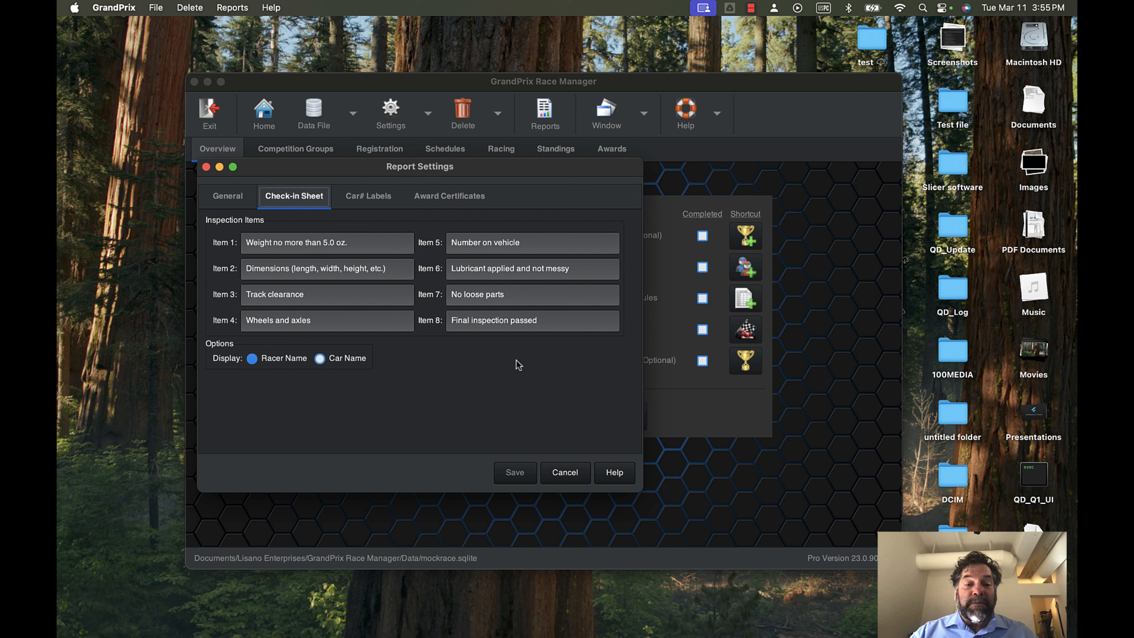
click(365, 196)
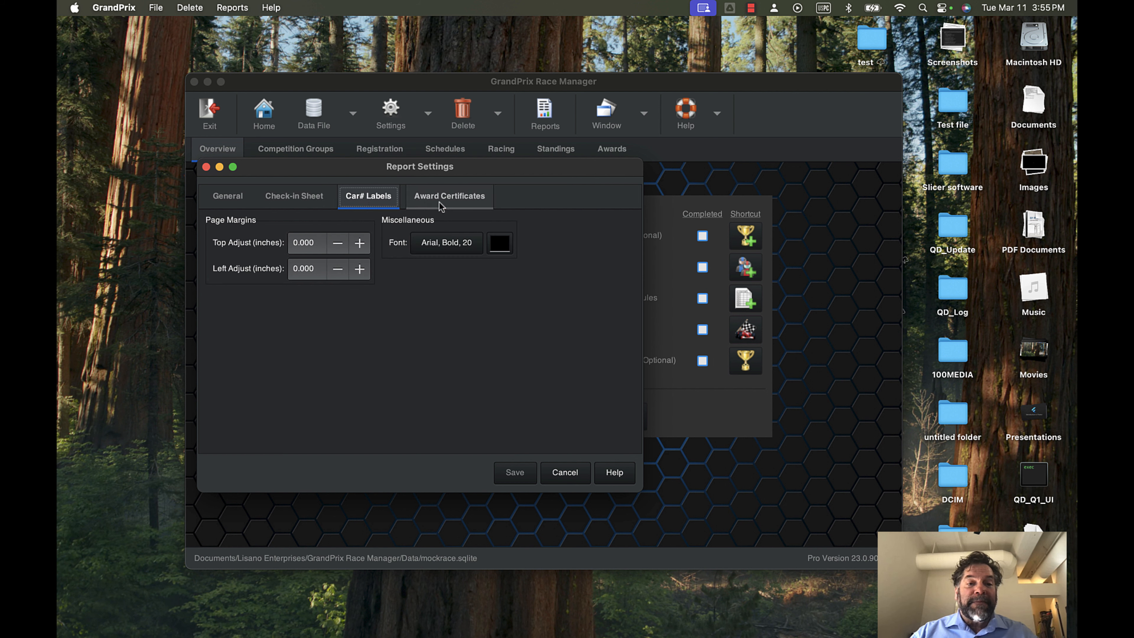
click(465, 195)
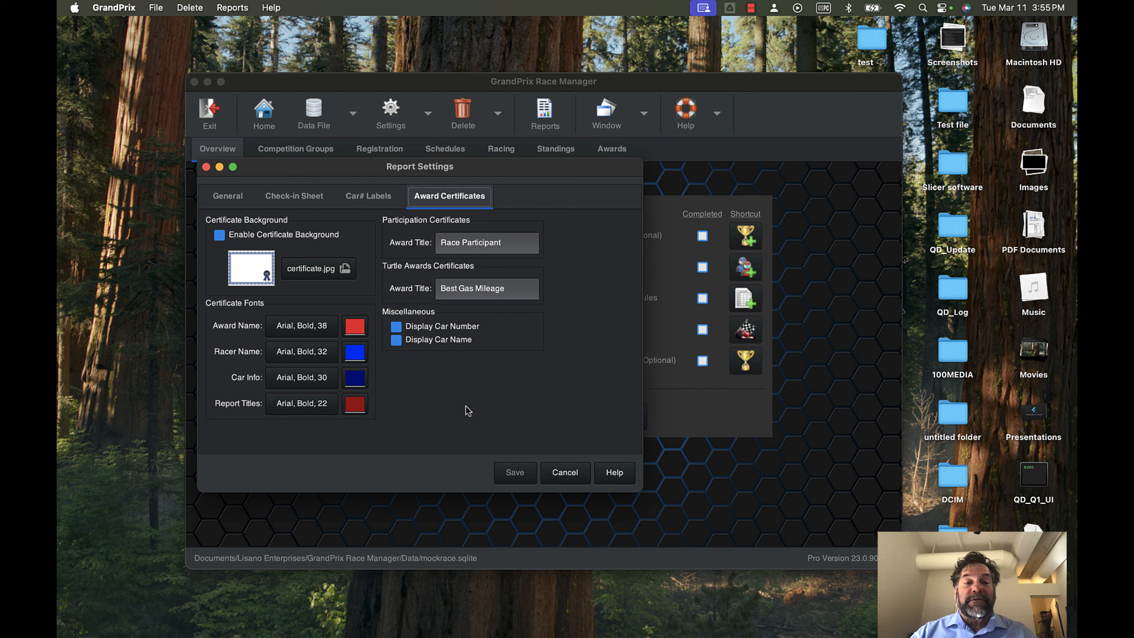
click(227, 197)
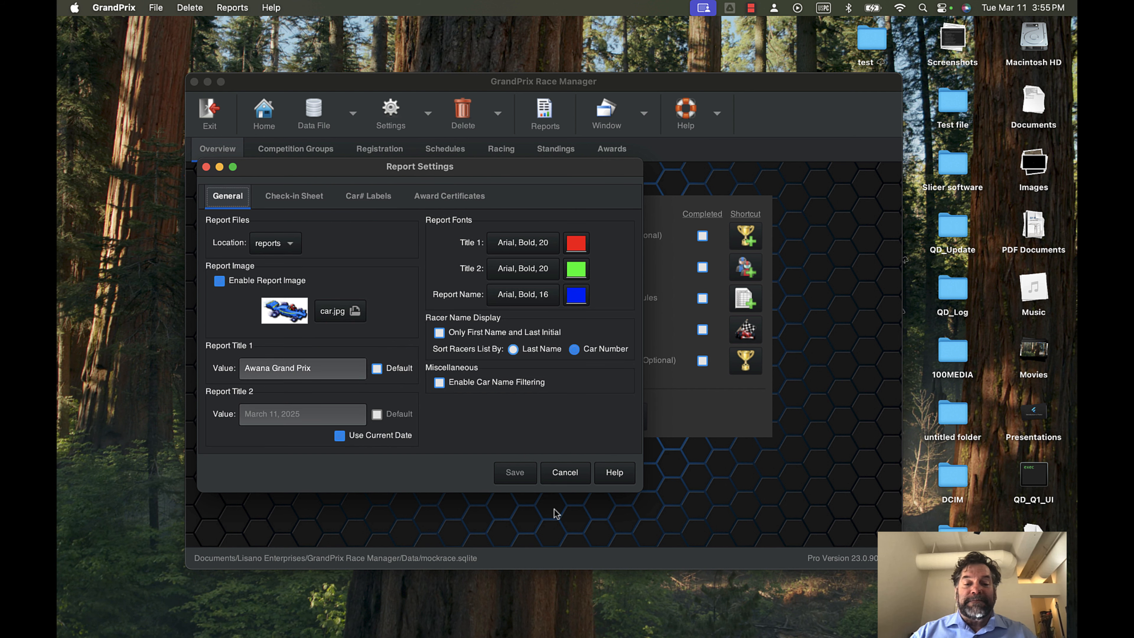
click(564, 472)
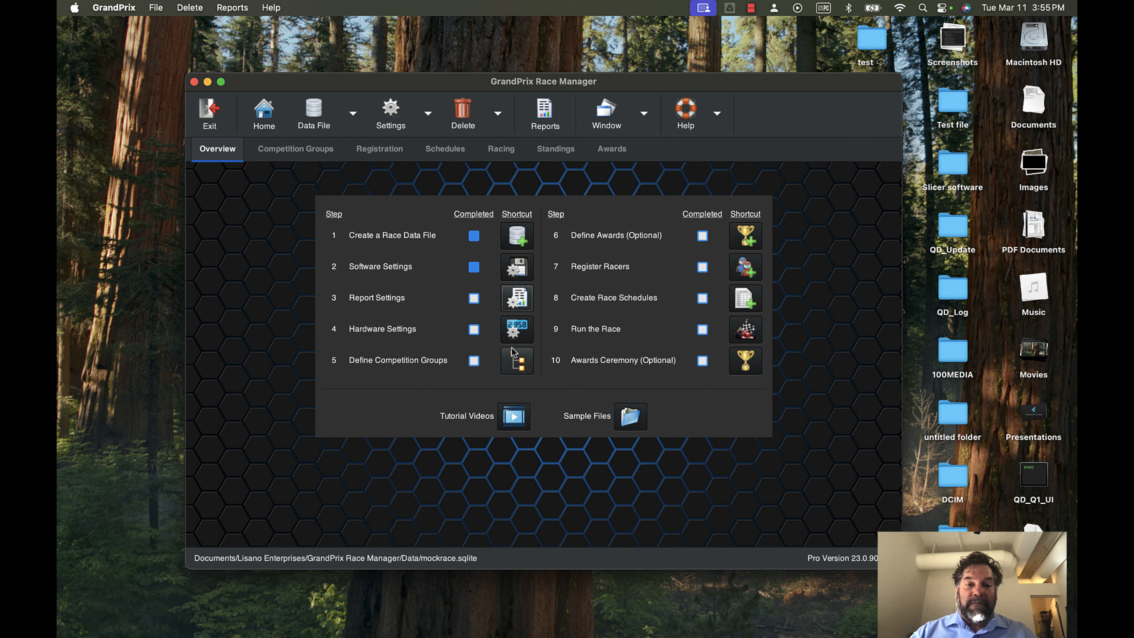
- Close Report Settings unchanged and mark step 3 Report Settings completed
click(519, 298)
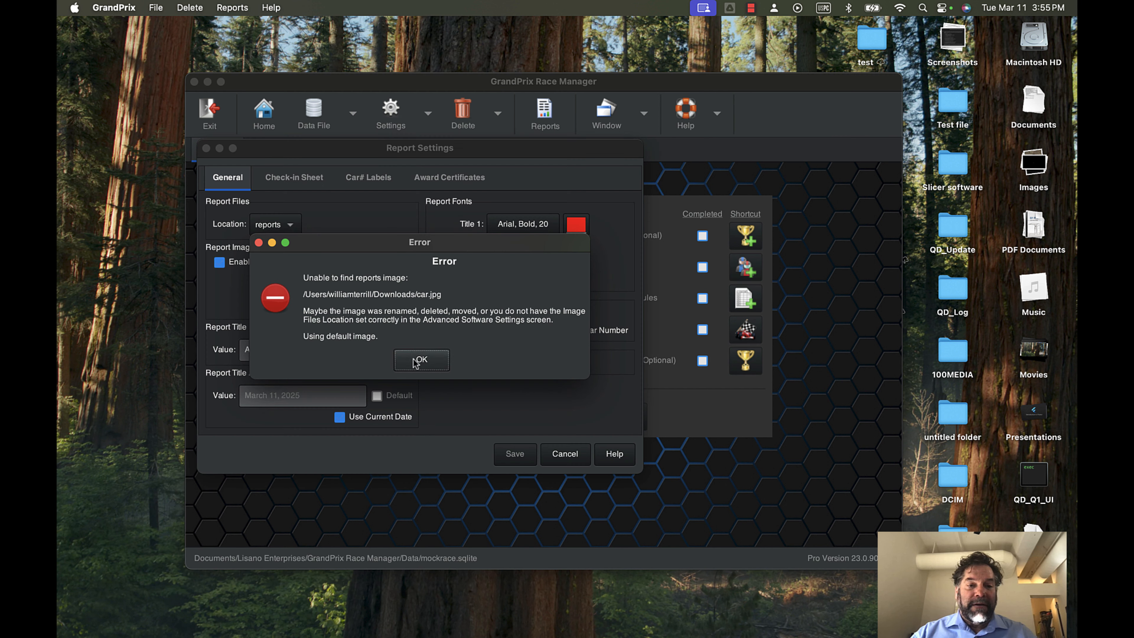
click(415, 360)
click(415, 361)
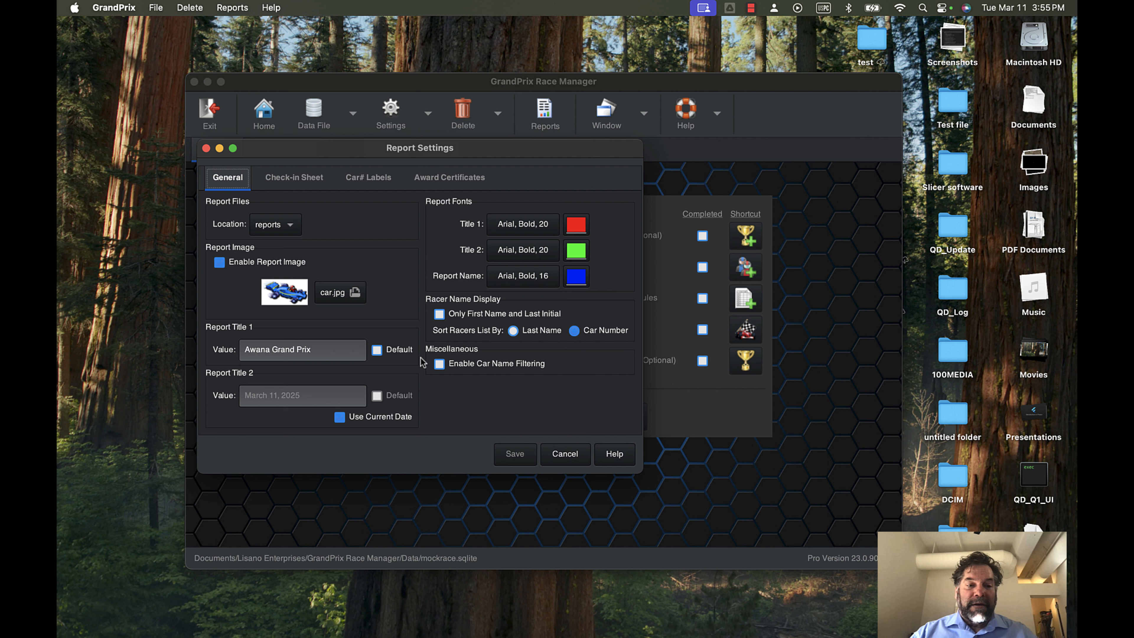
click(298, 354)
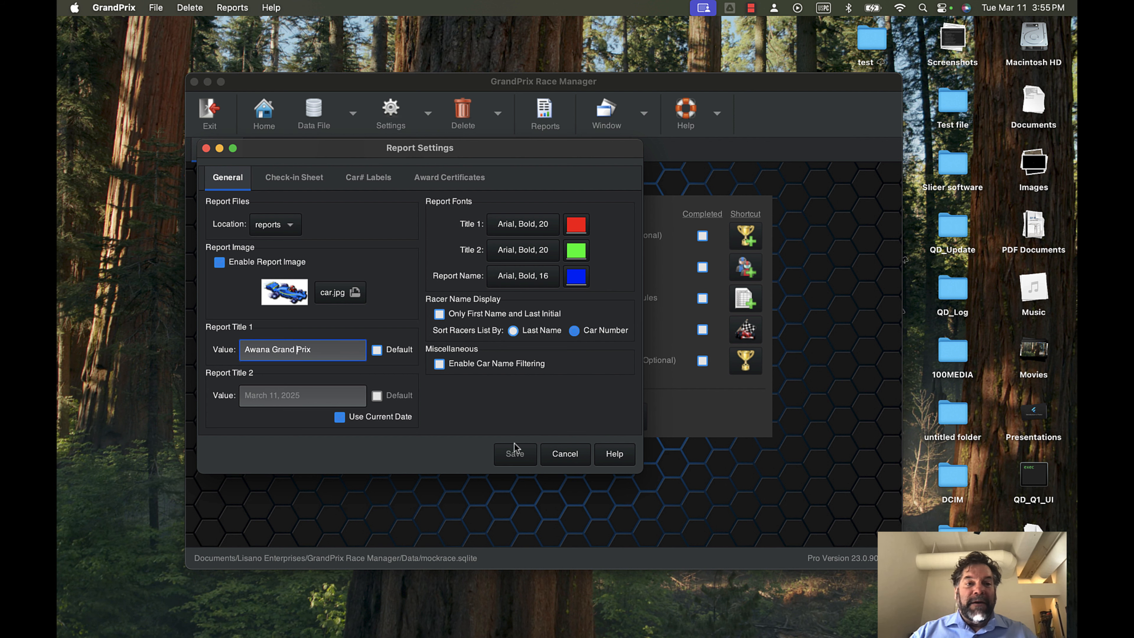
click(566, 454)
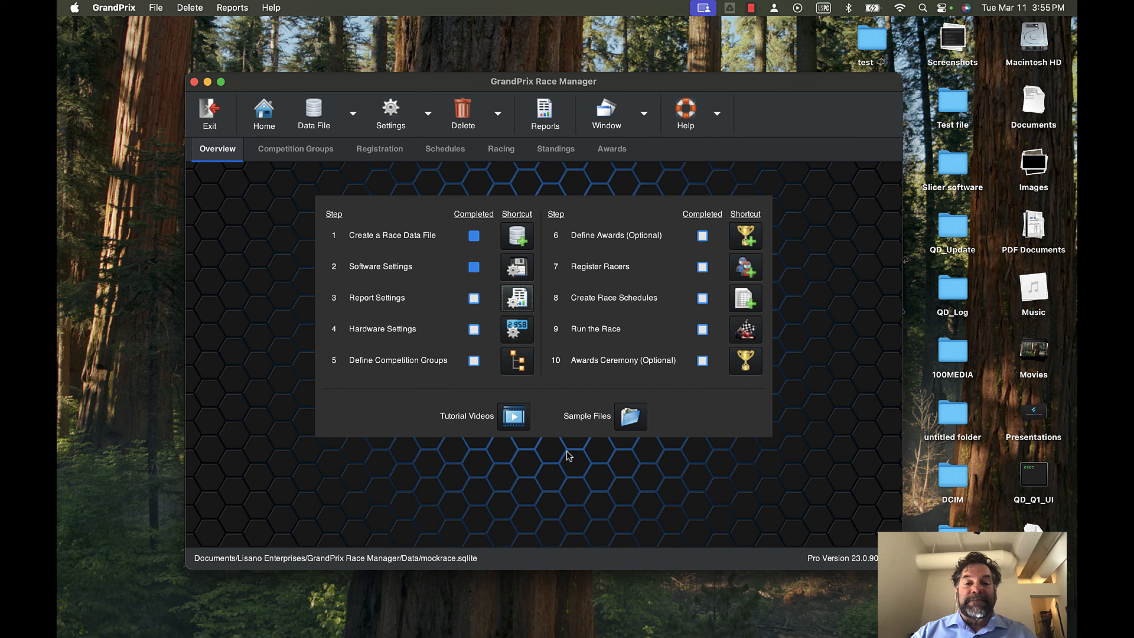
click(475, 298)
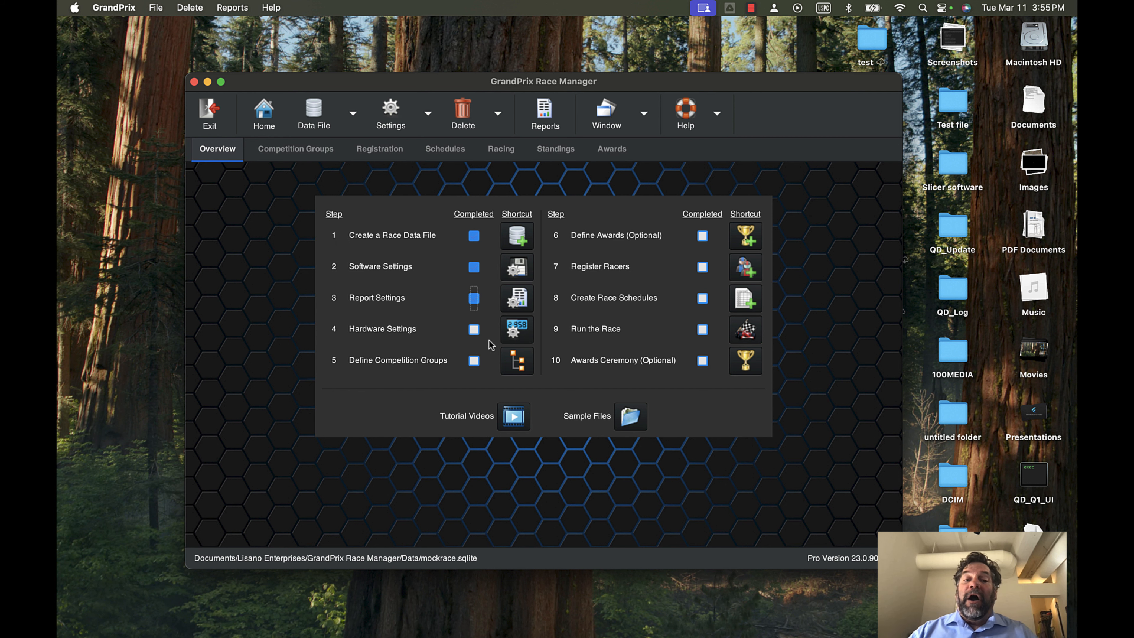
- Open Hardware Settings and attempt a timer test despite the missing serial port
click(520, 331)
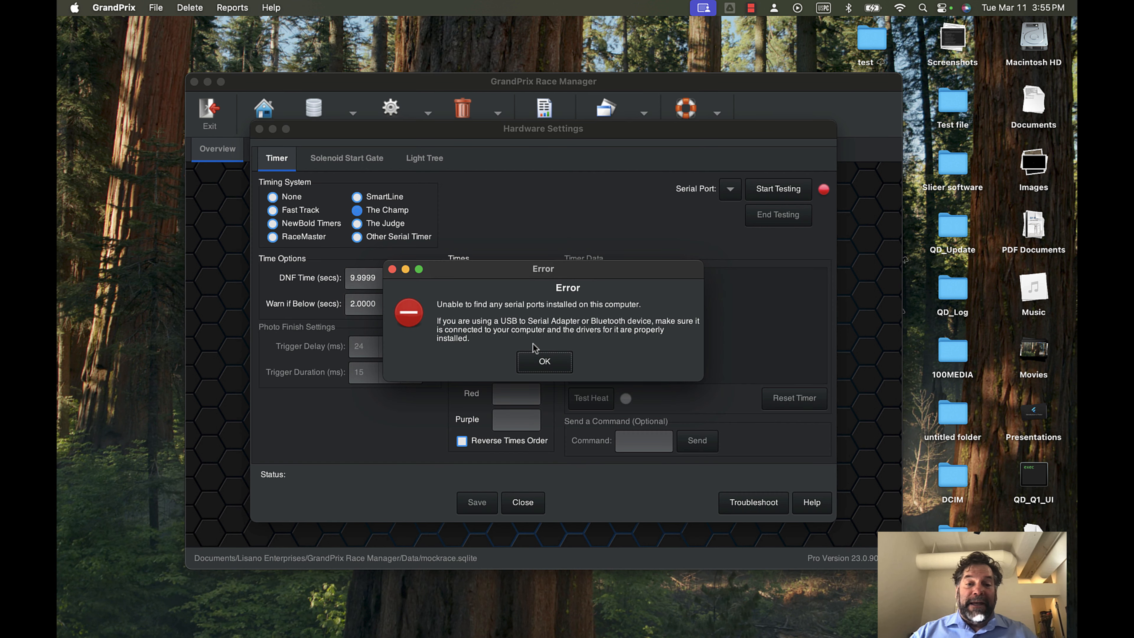
click(545, 362)
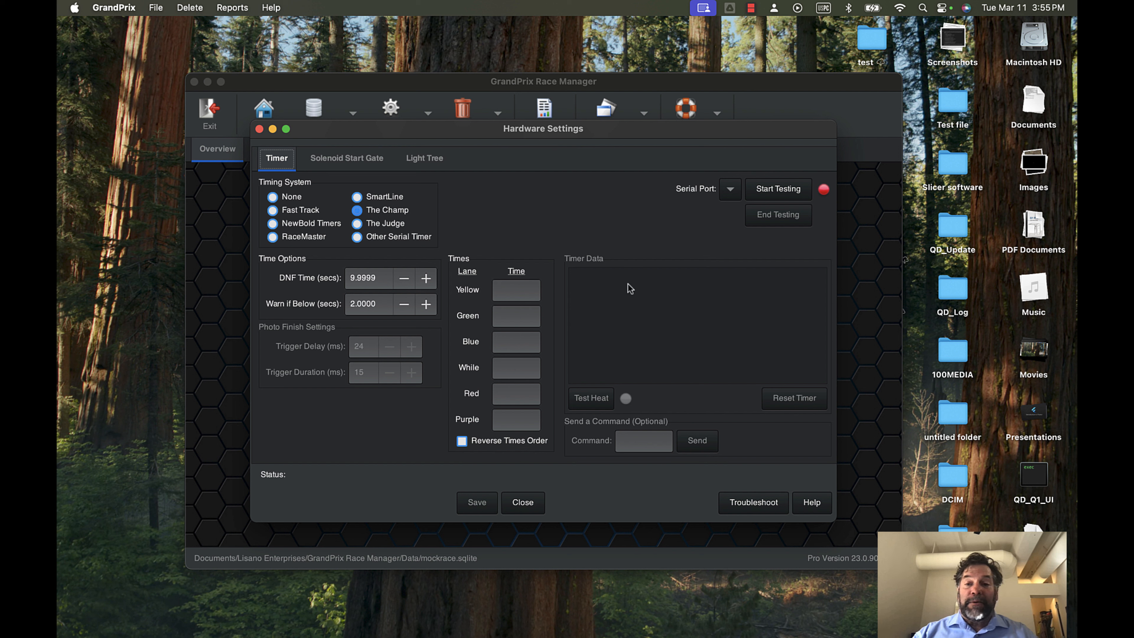
click(785, 193)
click(546, 352)
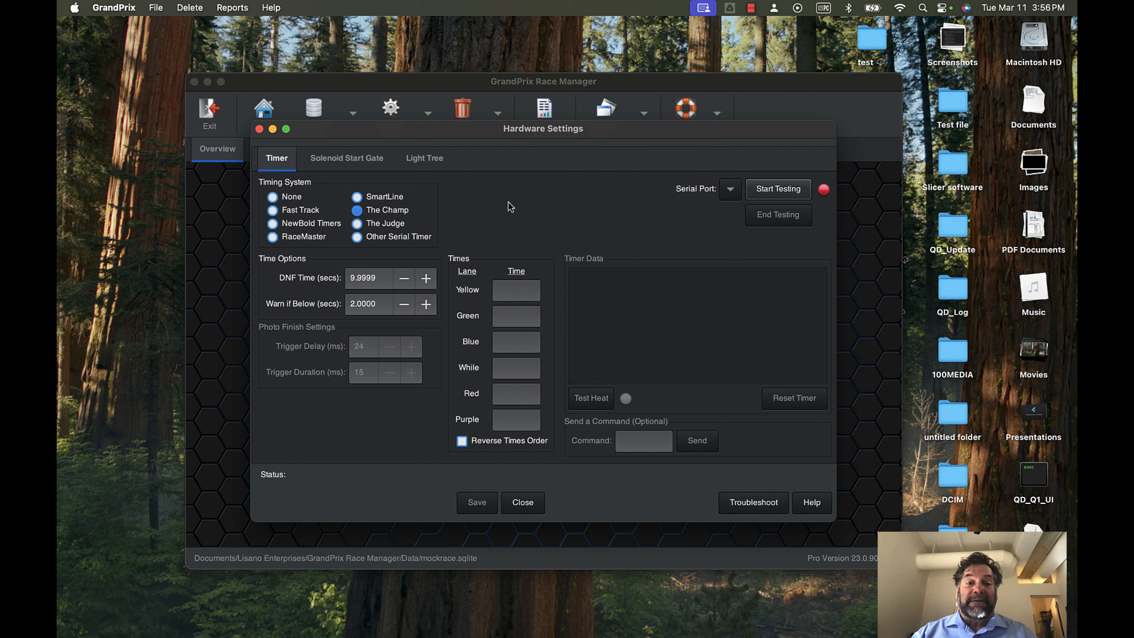
- Check the solenoid start gate and light tree options, then mark step 4 Hardware Settings completed
click(350, 163)
click(444, 164)
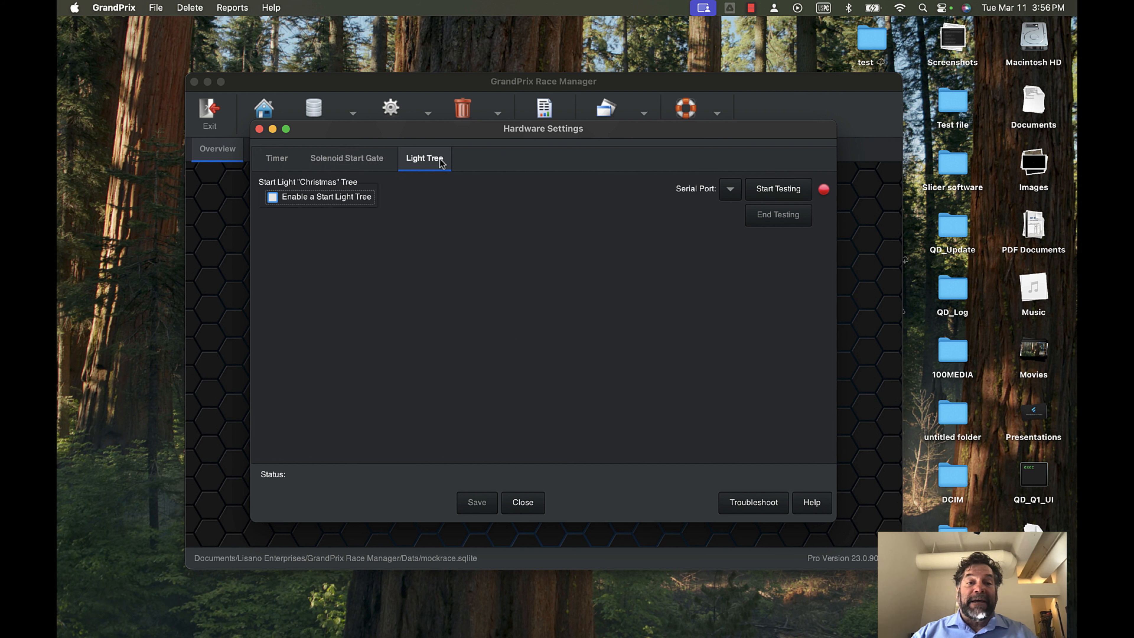
click(274, 163)
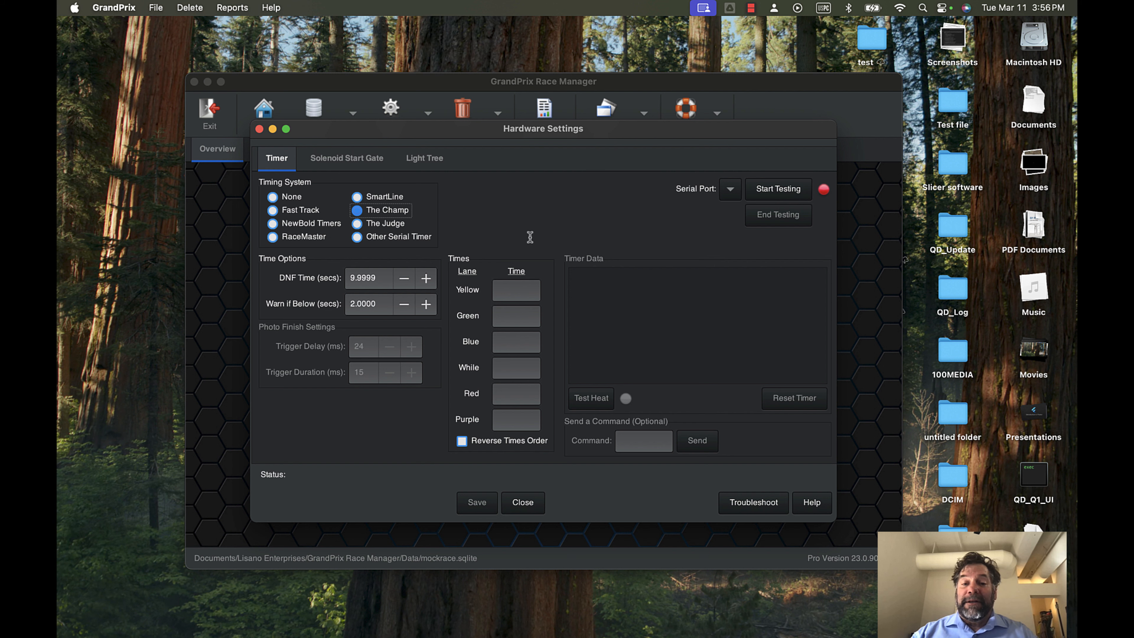
click(531, 504)
click(473, 329)
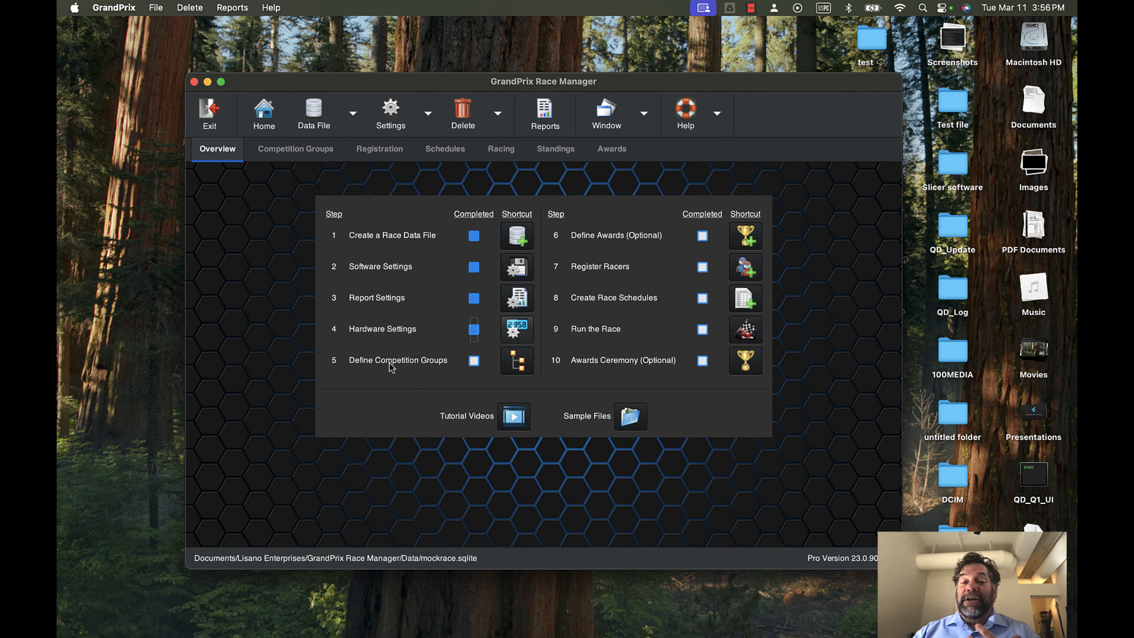
- Run the wizard for Cub Scouts with adults competing, children together and adults separate
click(519, 362)
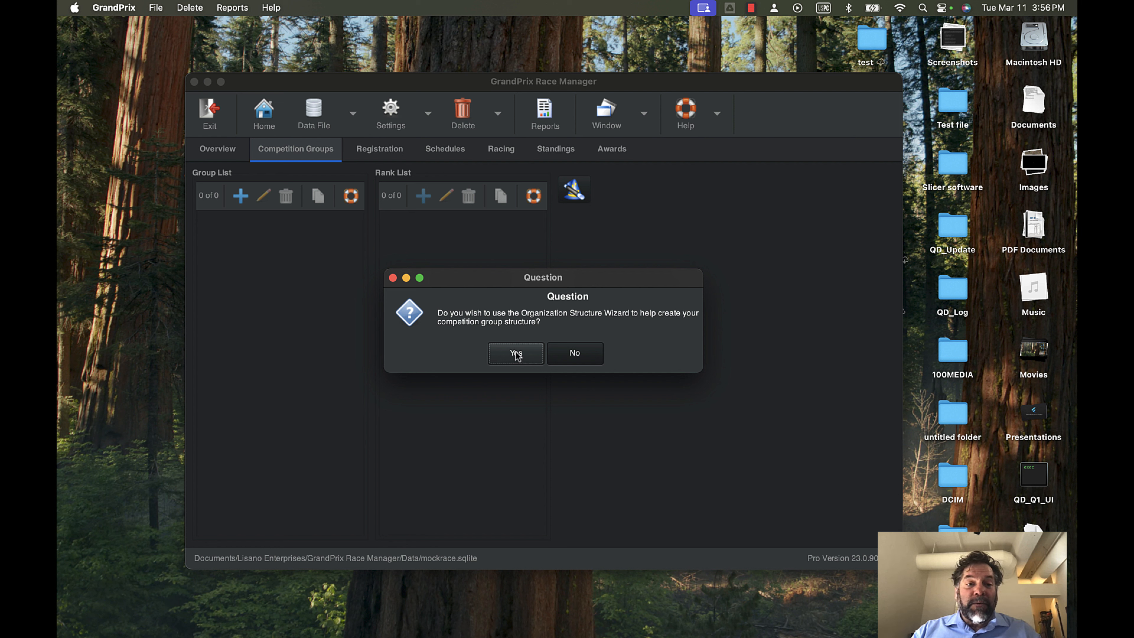
click(515, 354)
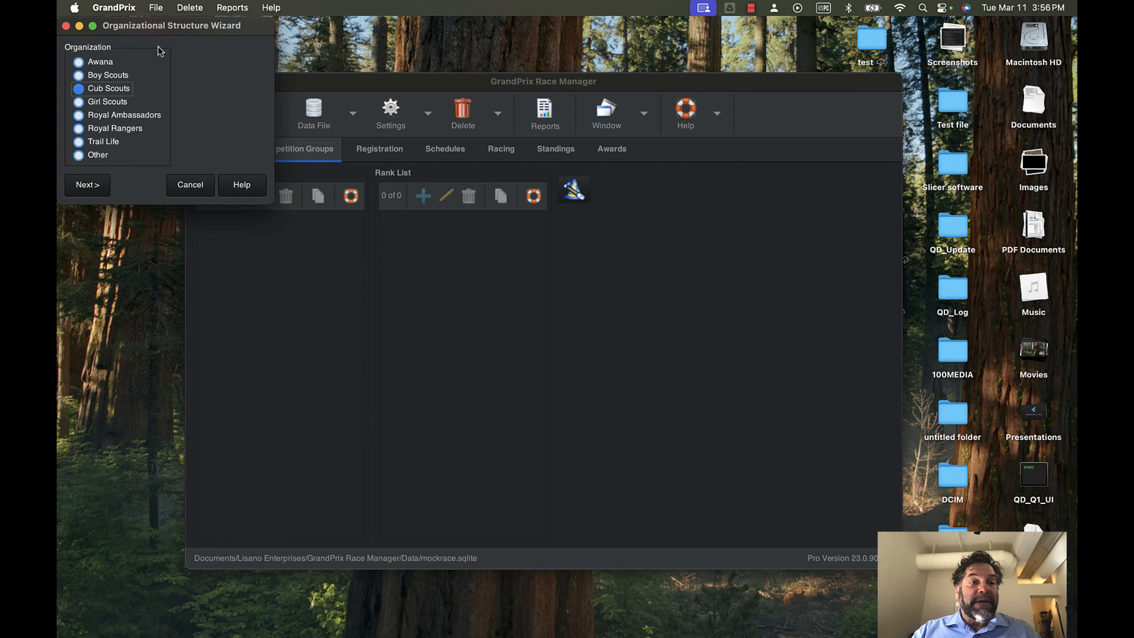
drag(160, 27, 384, 265)
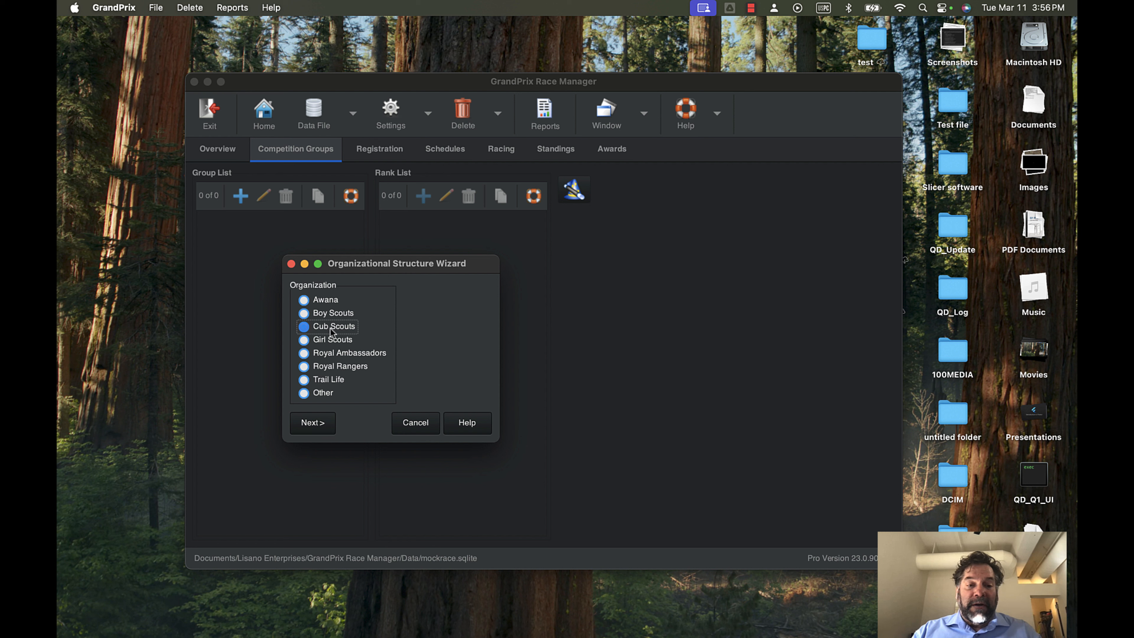
click(328, 425)
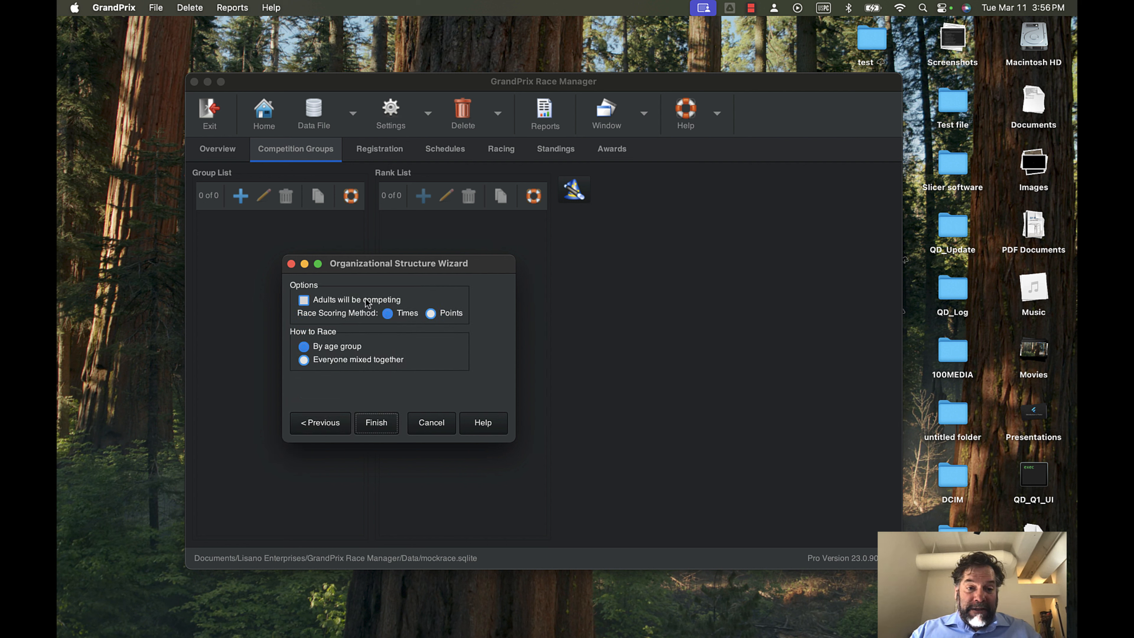
click(307, 300)
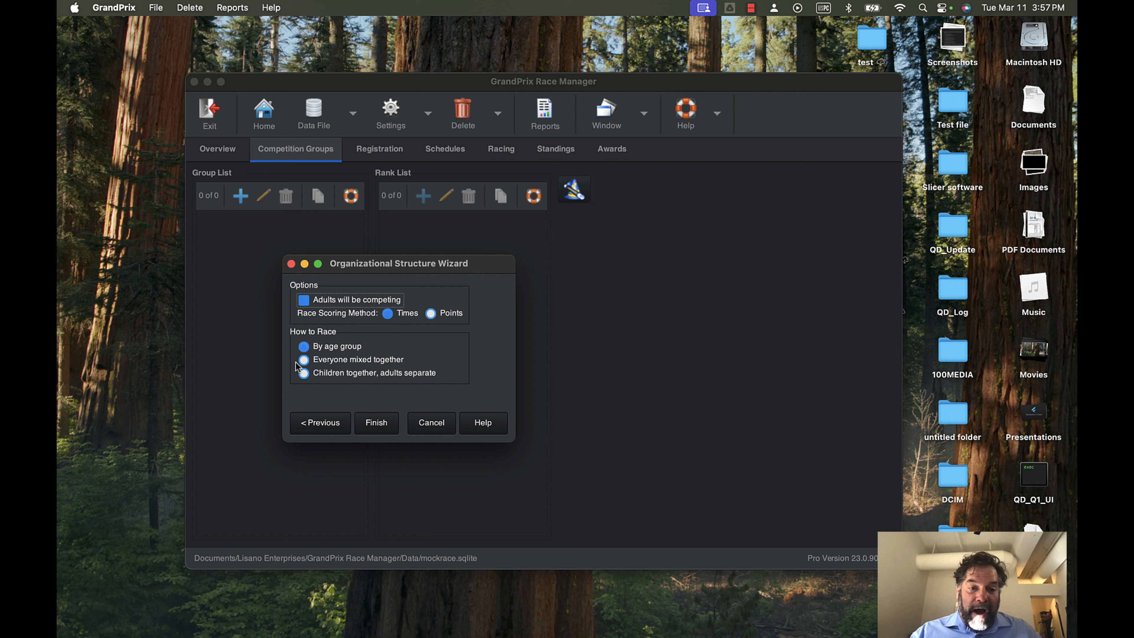
click(304, 360)
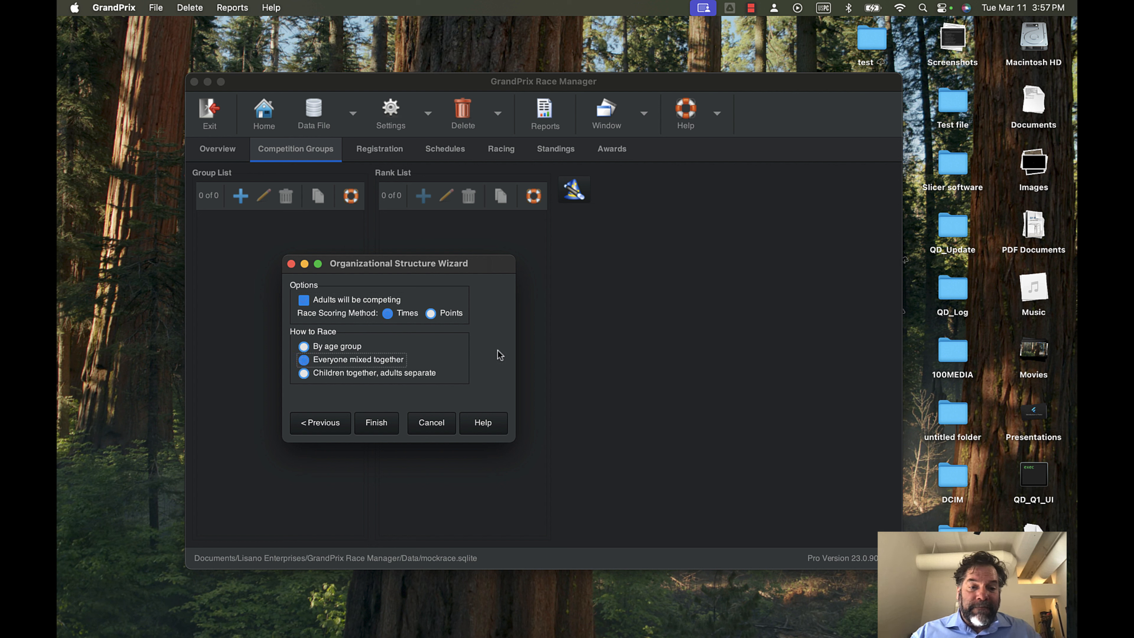
click(304, 373)
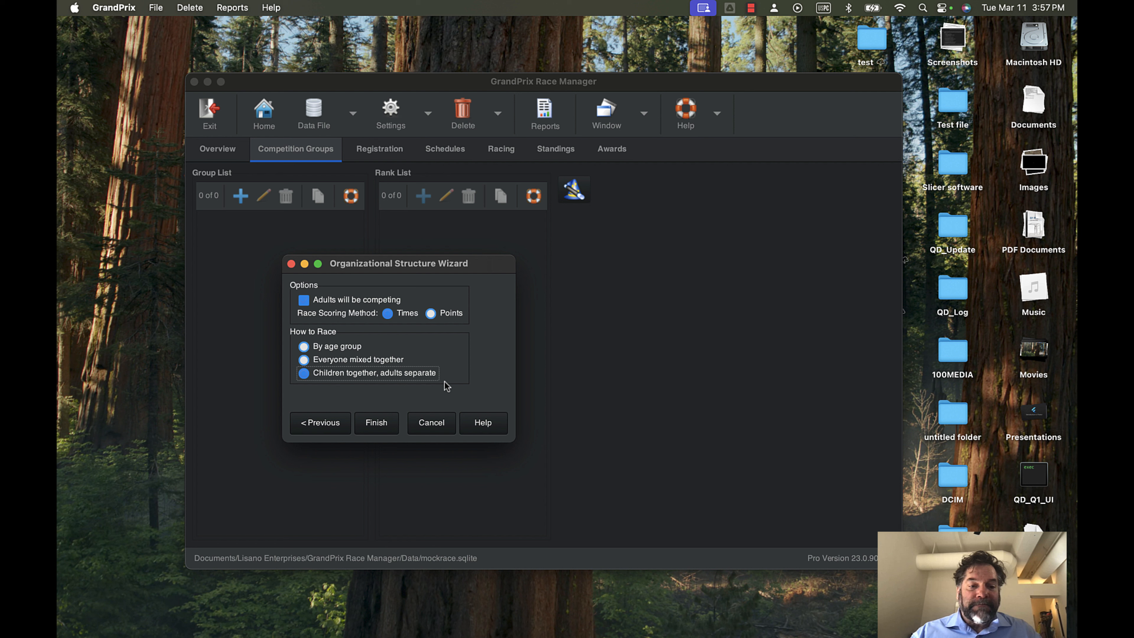
click(377, 423)
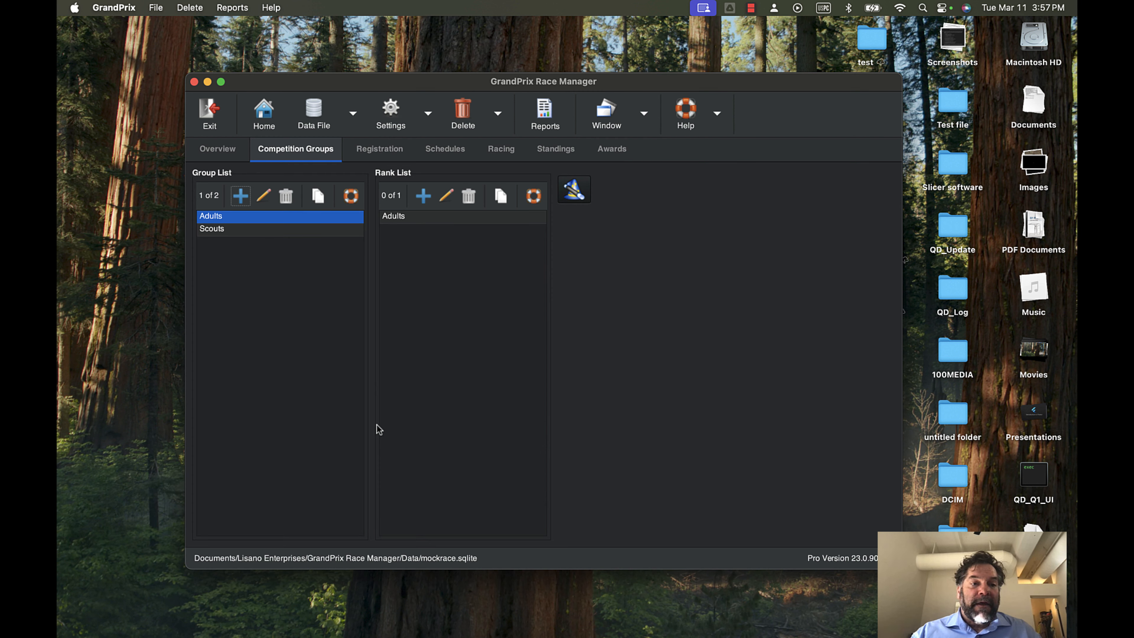
- Add Guests and Den Leaders ranks to the Adults group
click(227, 230)
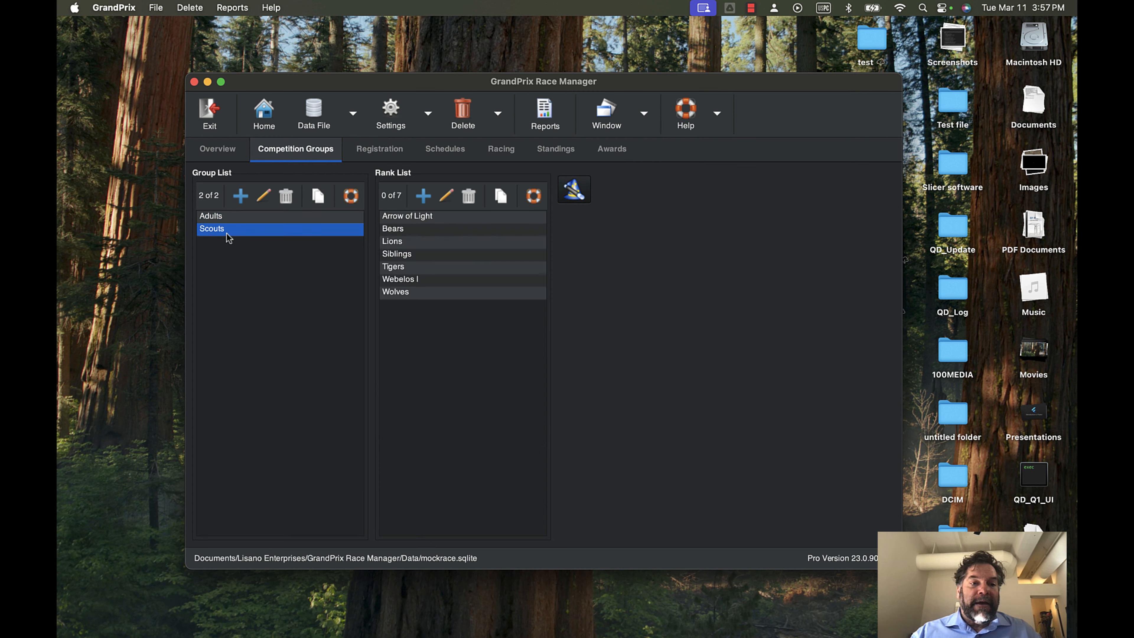
click(227, 217)
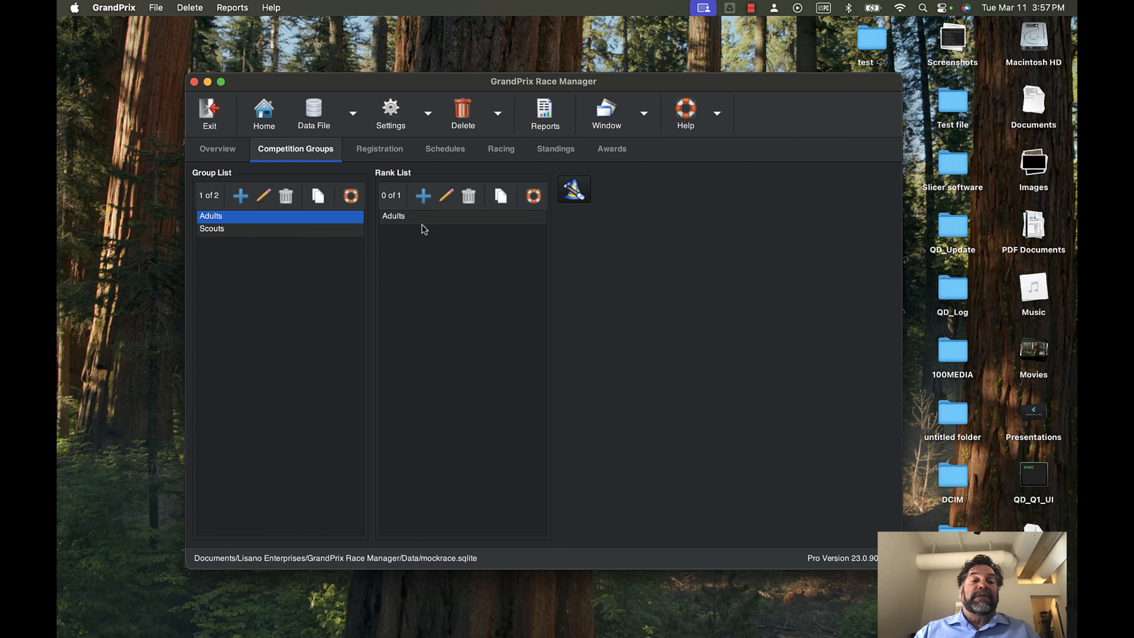
click(423, 197)
text(guests)
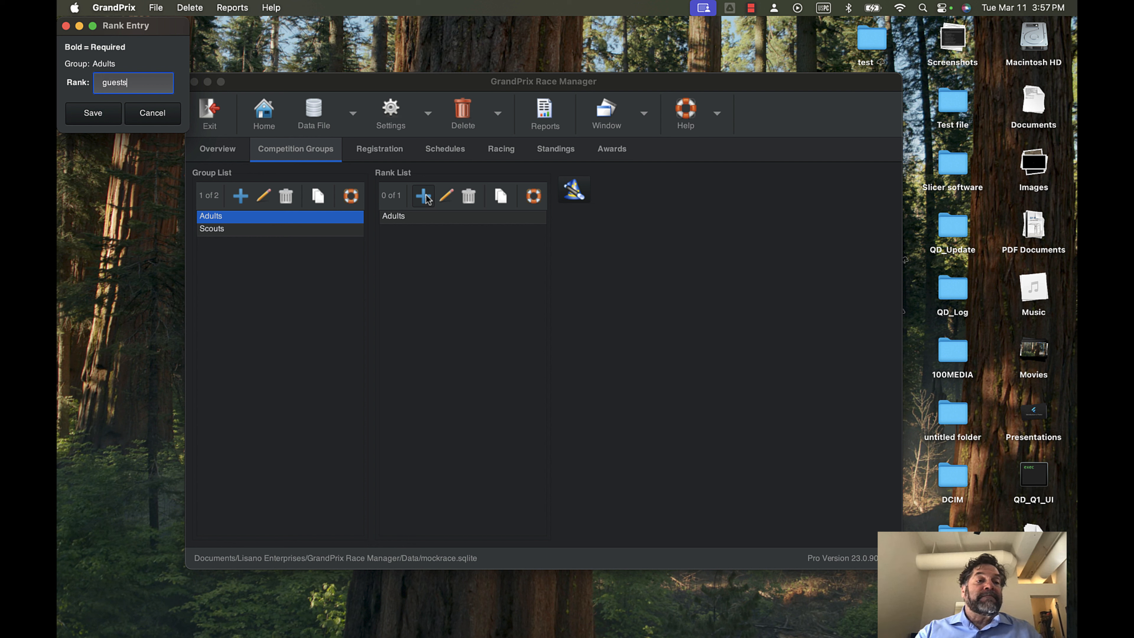
click(96, 115)
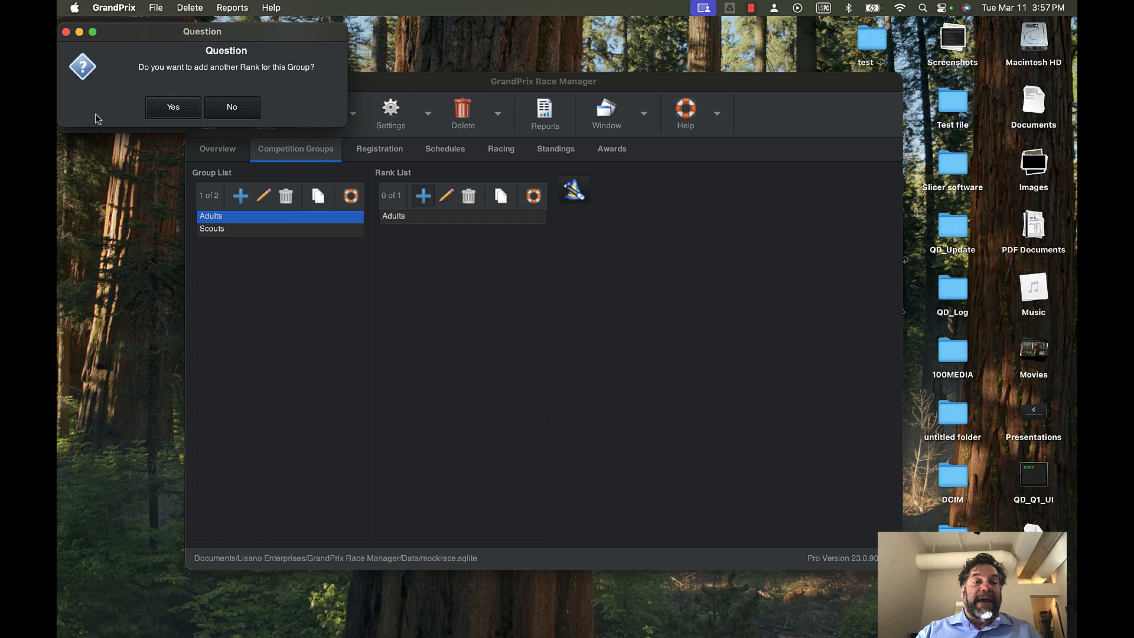
click(182, 113)
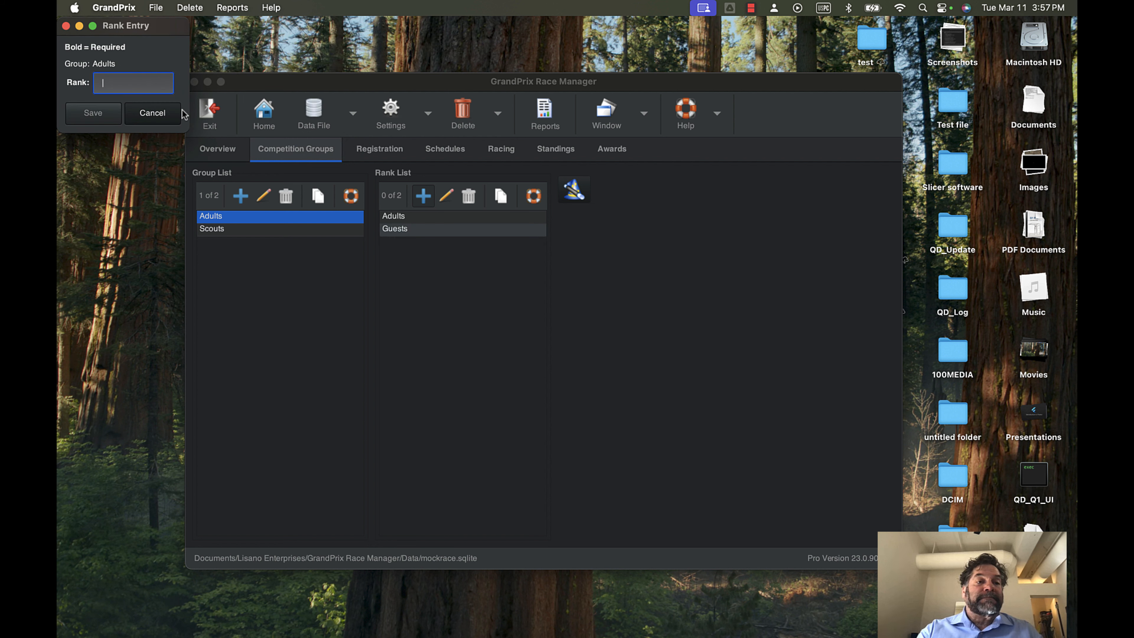
text(den leaders)
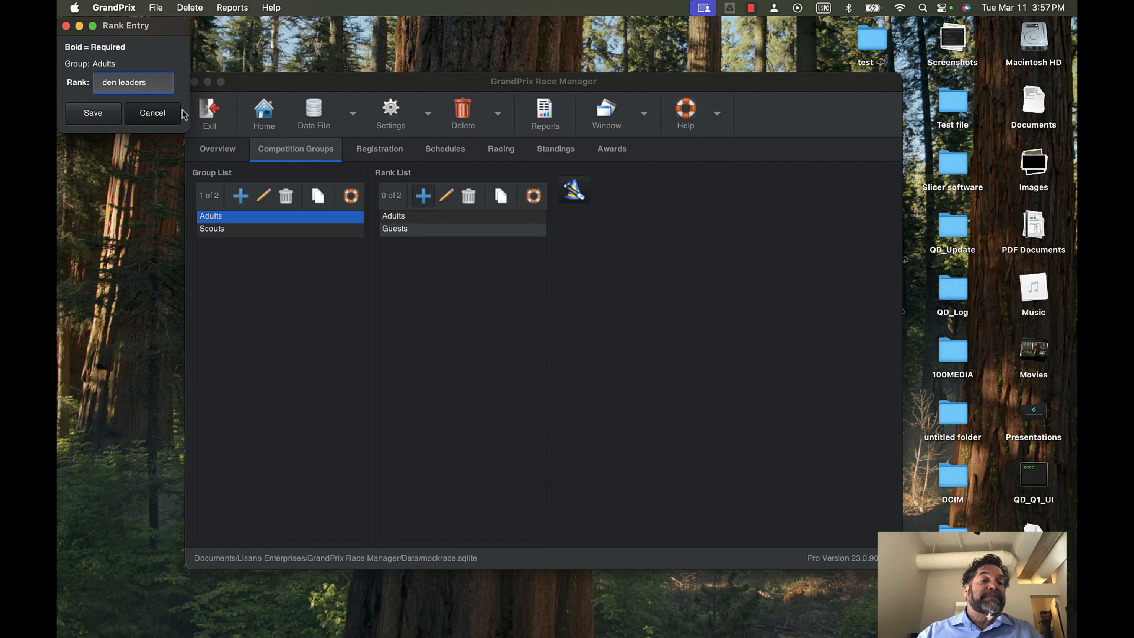
click(114, 112)
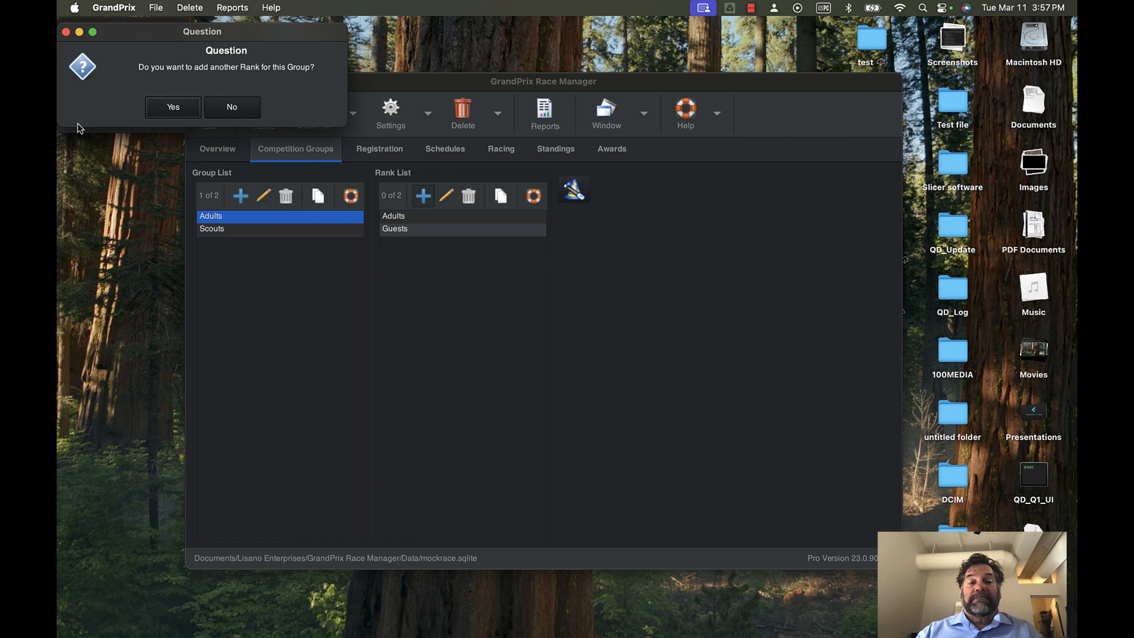
click(174, 114)
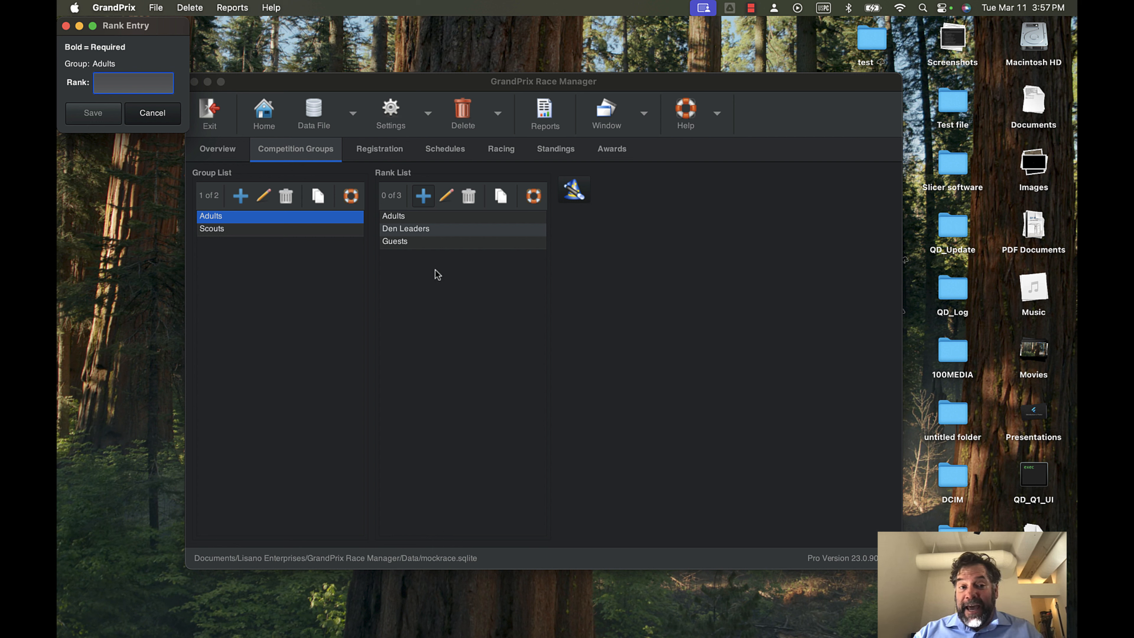
click(229, 231)
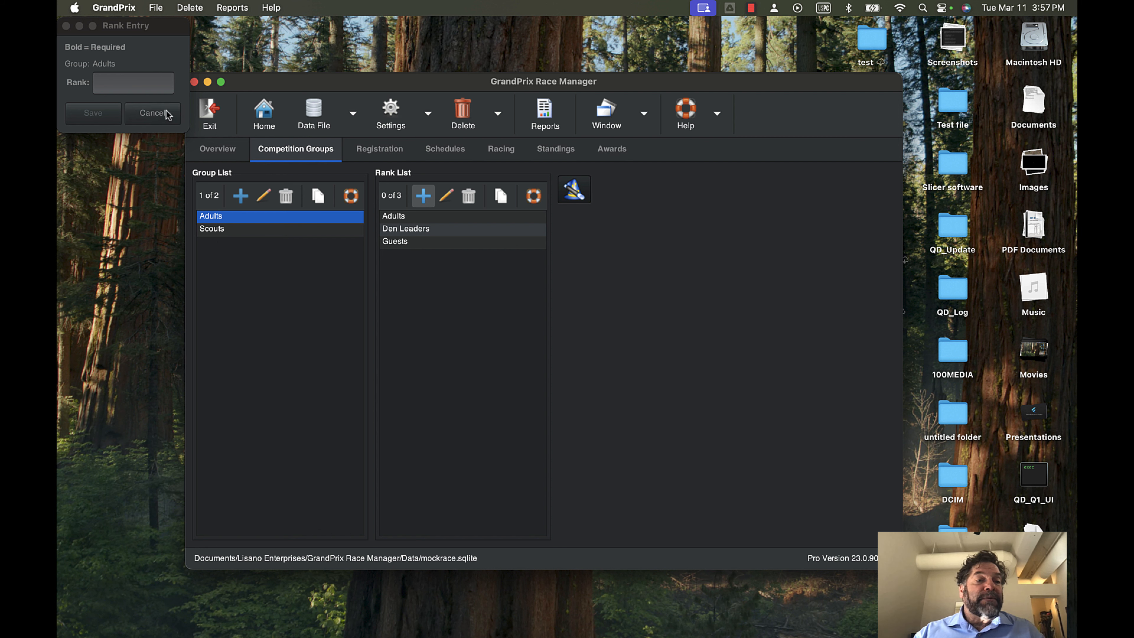
click(152, 113)
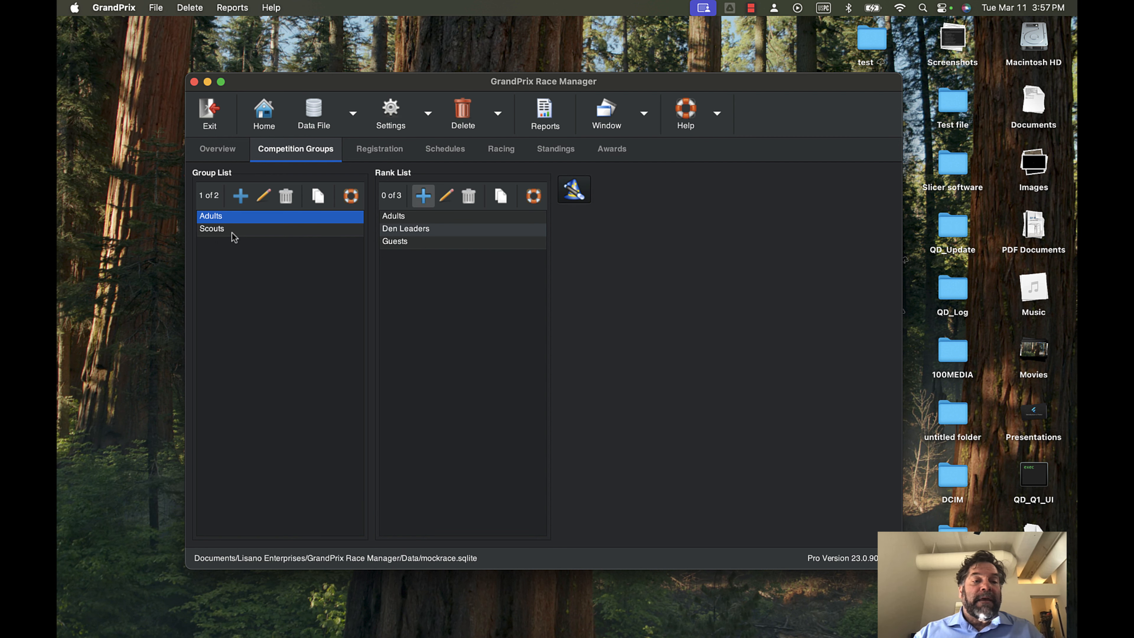
- Rename the Scouts group's Siblings rank to Guests
click(398, 241)
click(409, 233)
click(410, 218)
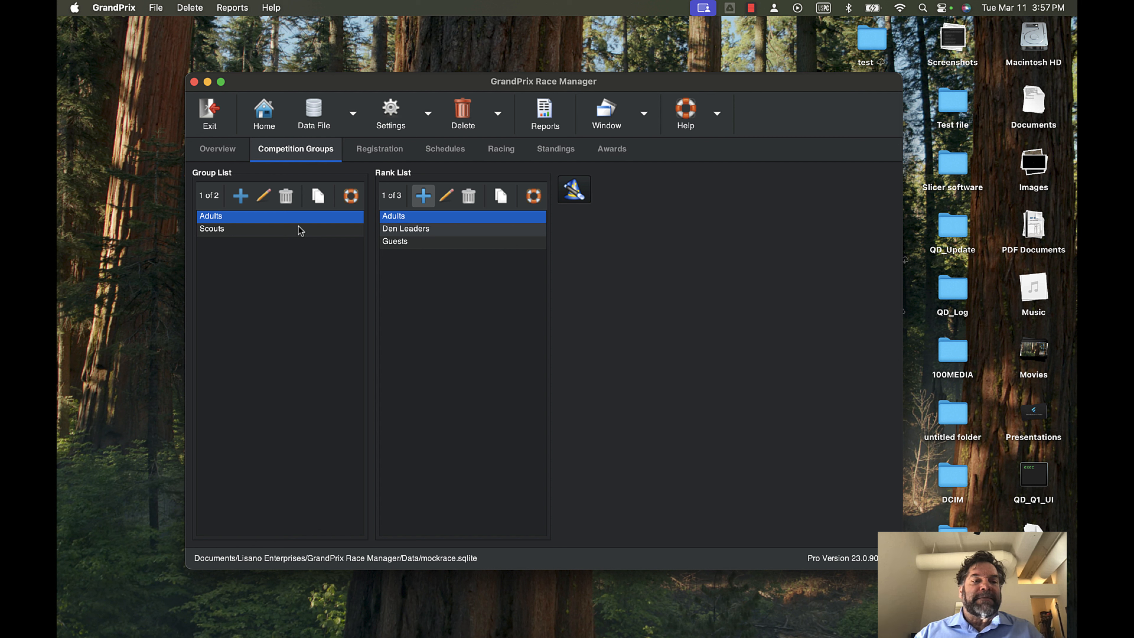
click(268, 235)
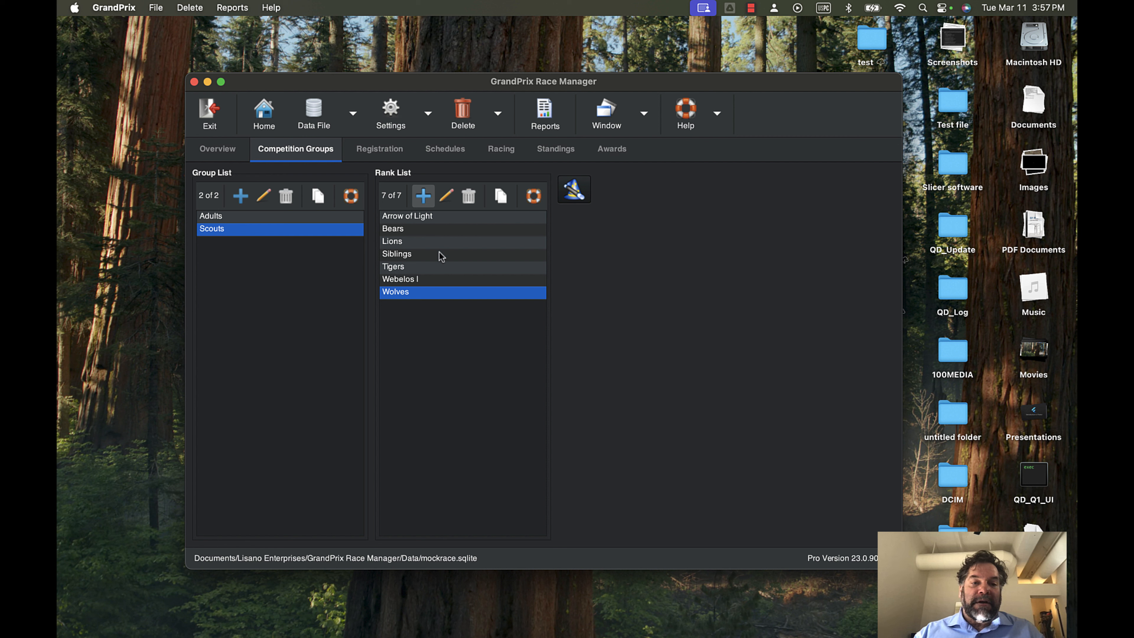
click(413, 256)
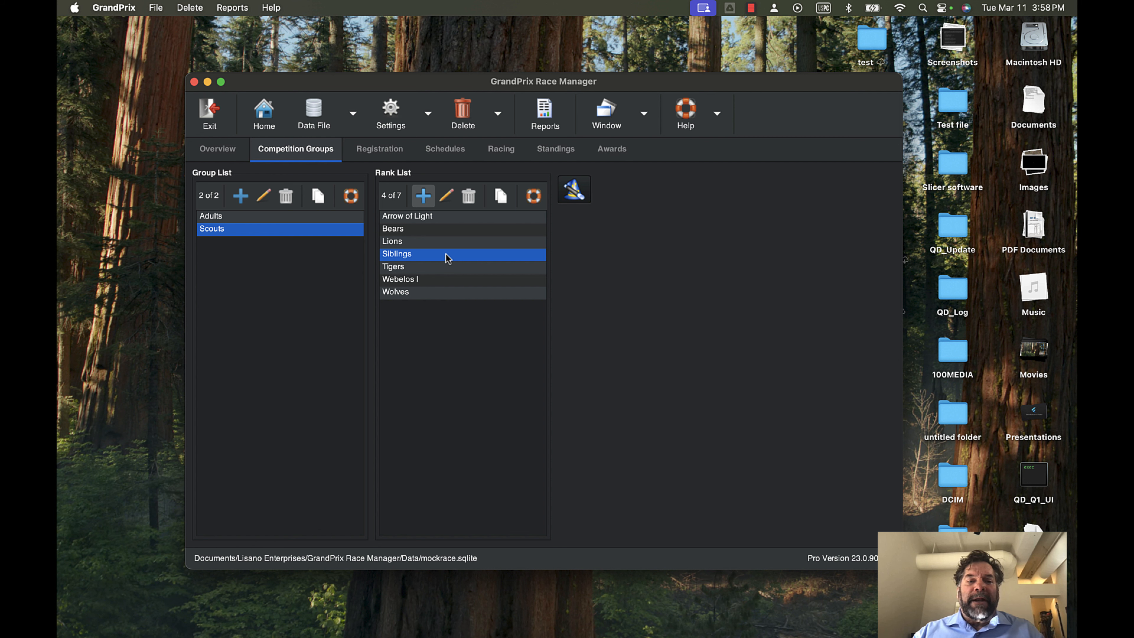
click(445, 195)
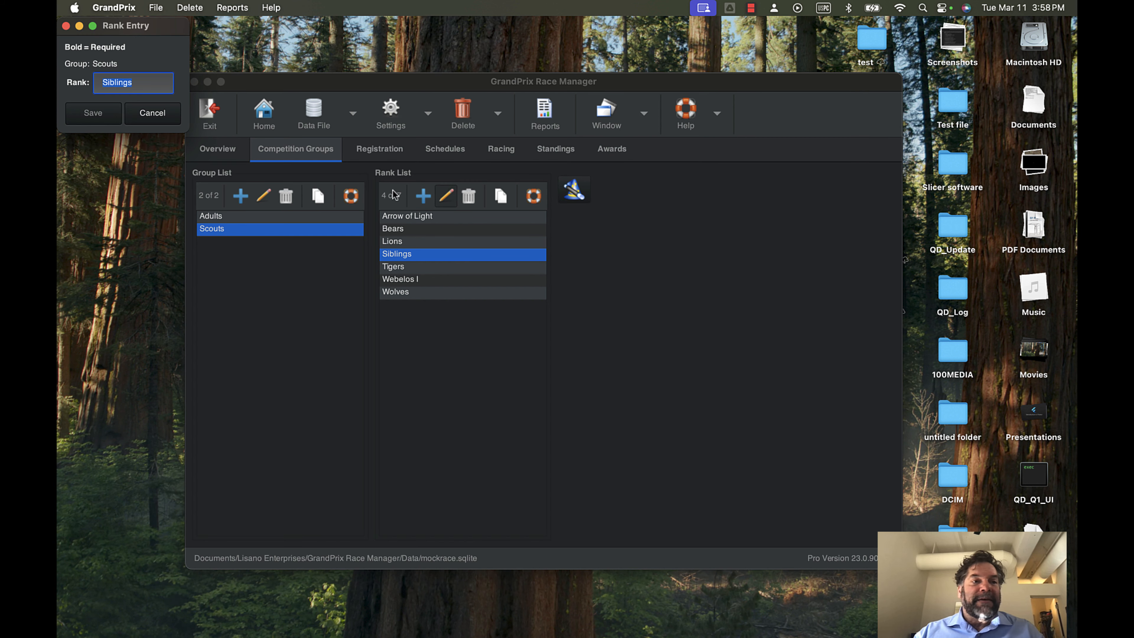
text(guests)
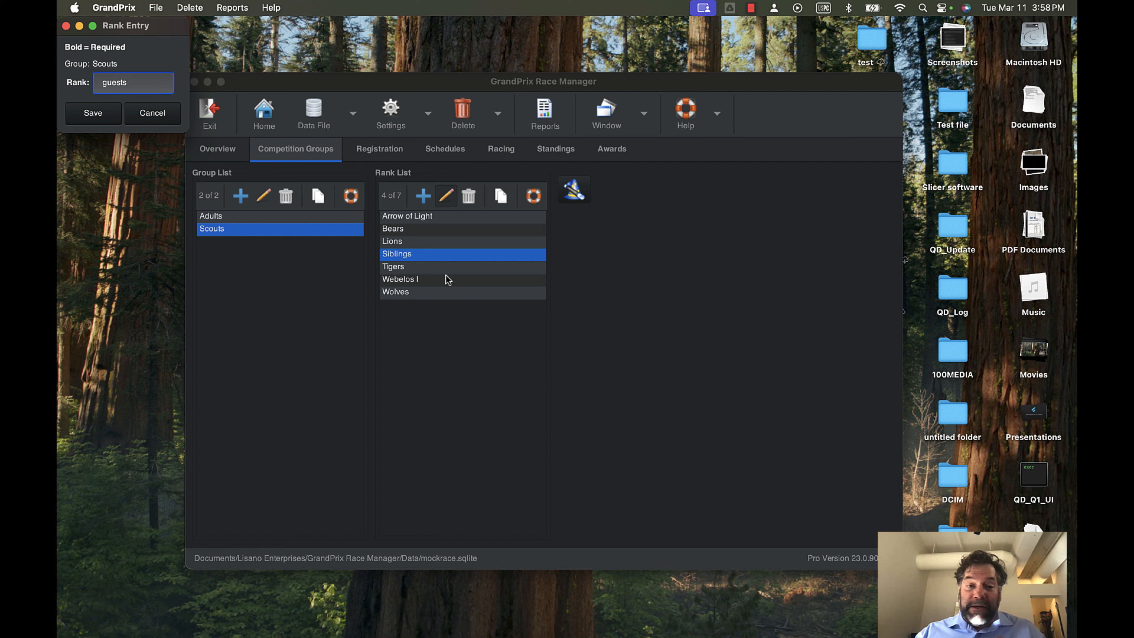
click(93, 114)
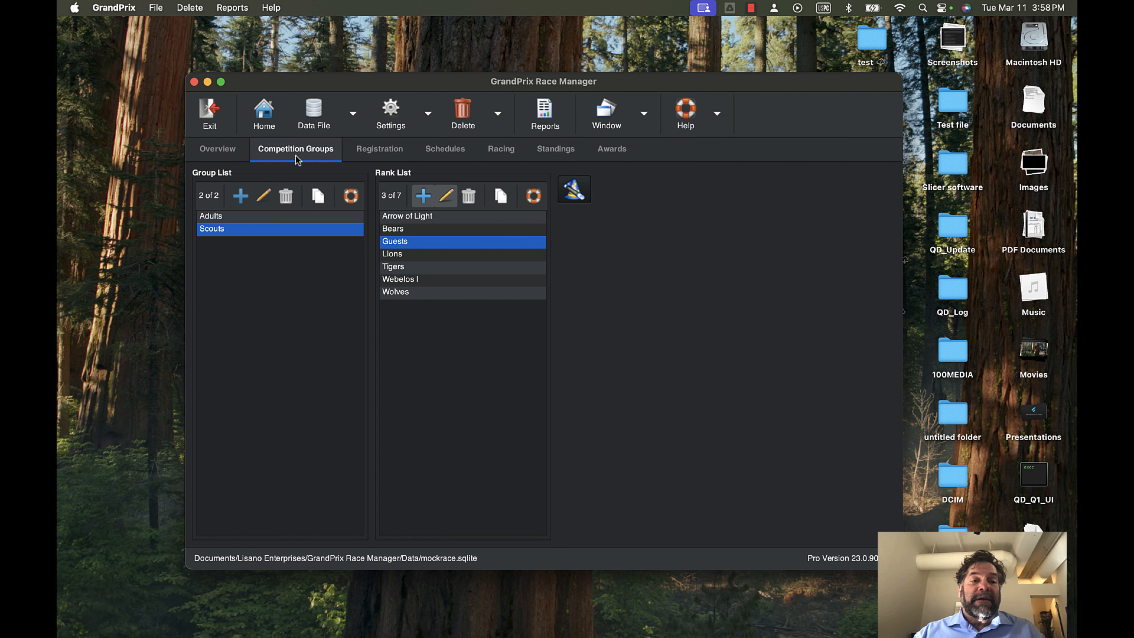
- Return to the Overview and open the Awards page listing the Adults and Scouts groups
click(265, 116)
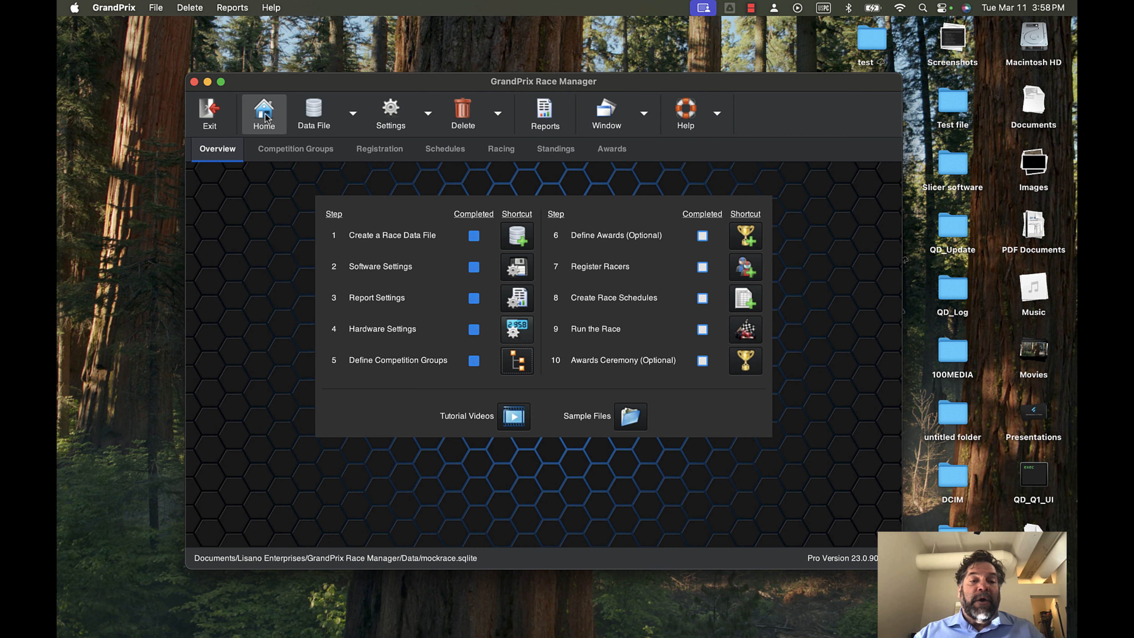
click(519, 369)
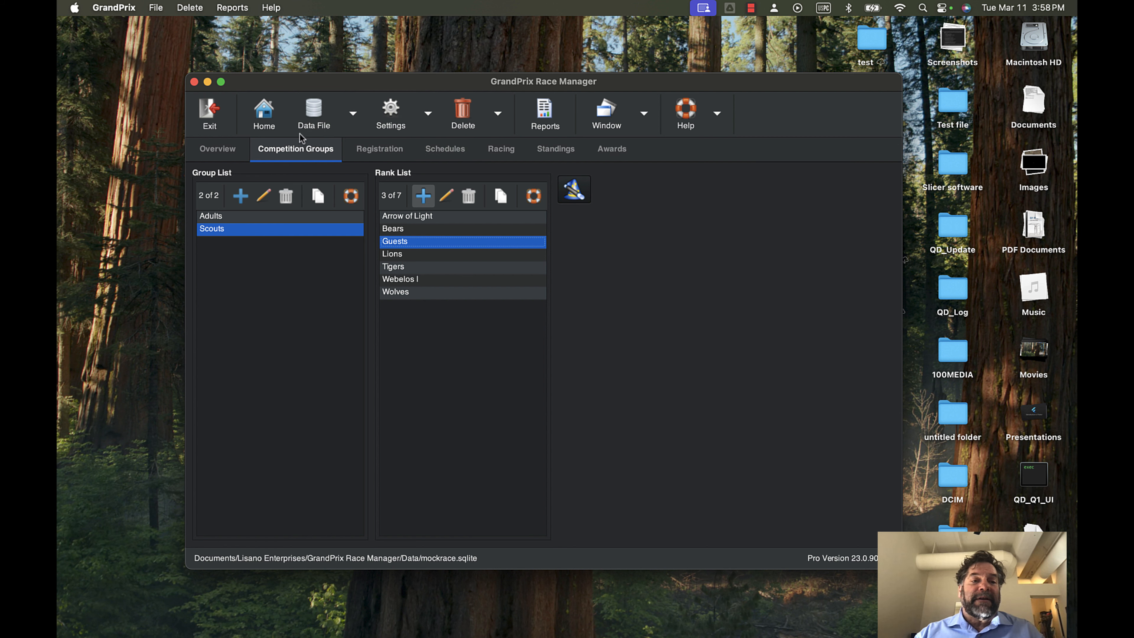
click(295, 150)
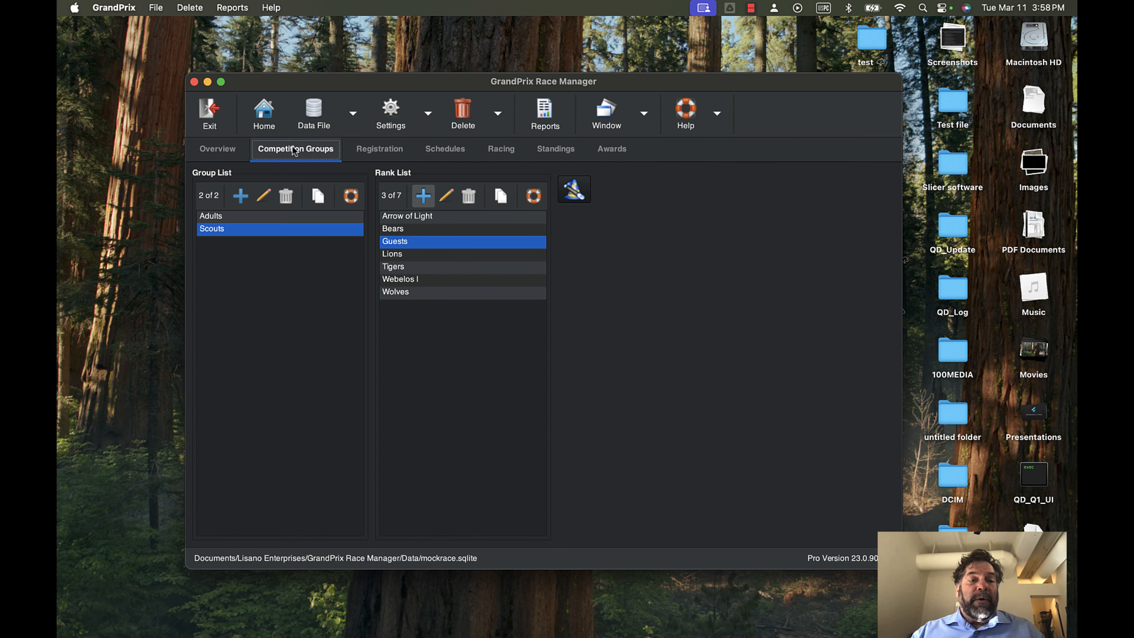
click(214, 150)
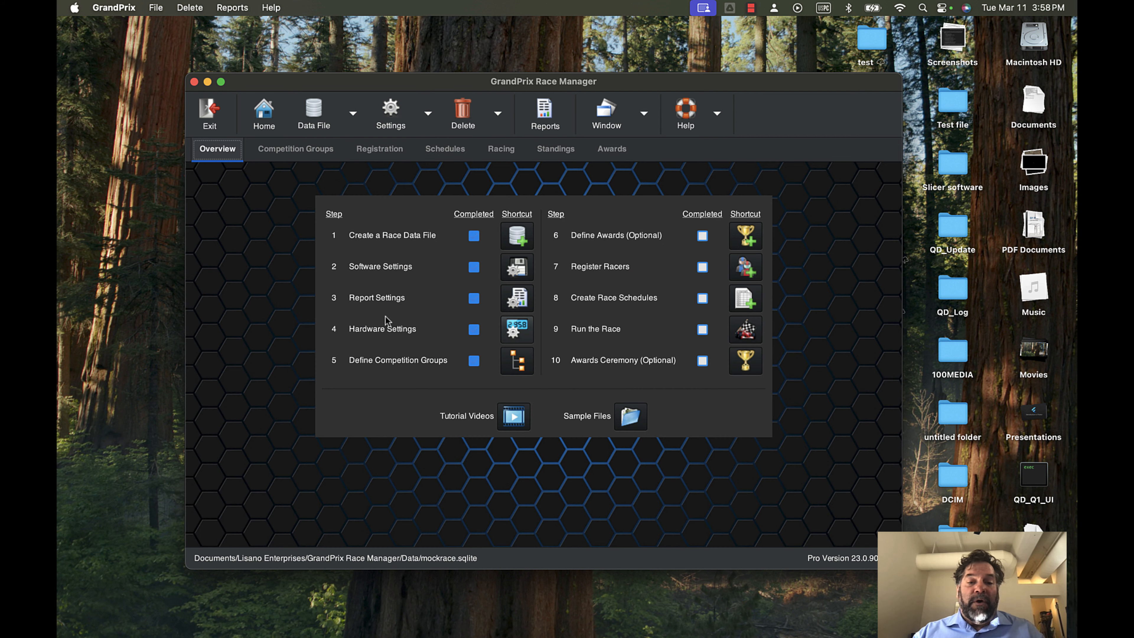
click(743, 240)
- Browse the Awards tree from Adults, Den Leaders and Guests down to the Lions rank
click(241, 195)
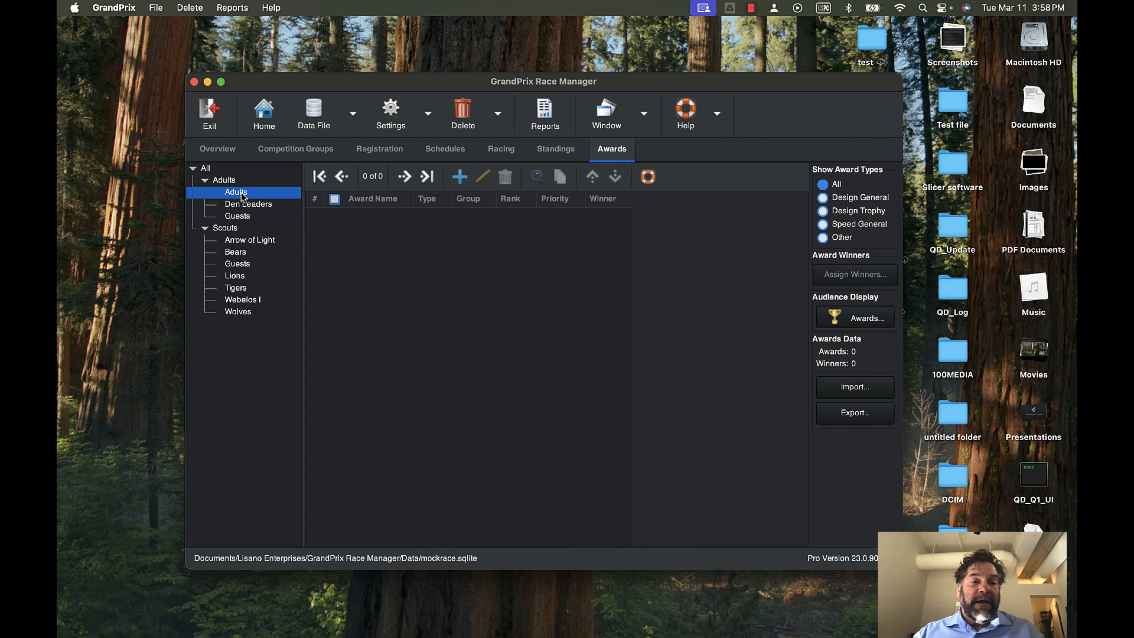
click(240, 204)
click(237, 216)
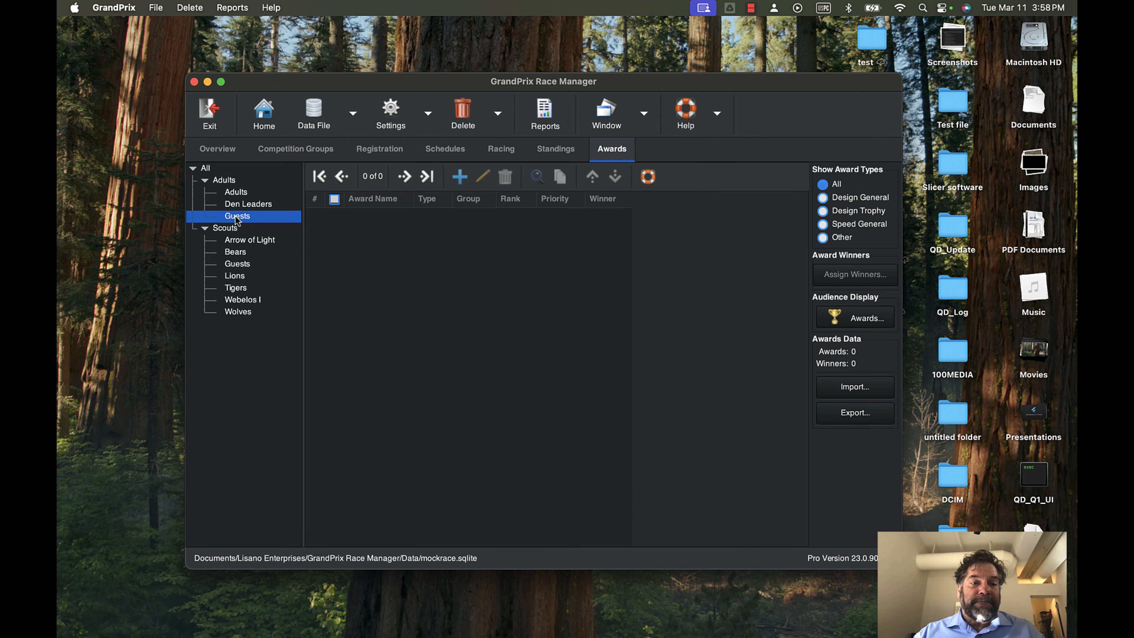
click(233, 241)
click(234, 253)
click(234, 277)
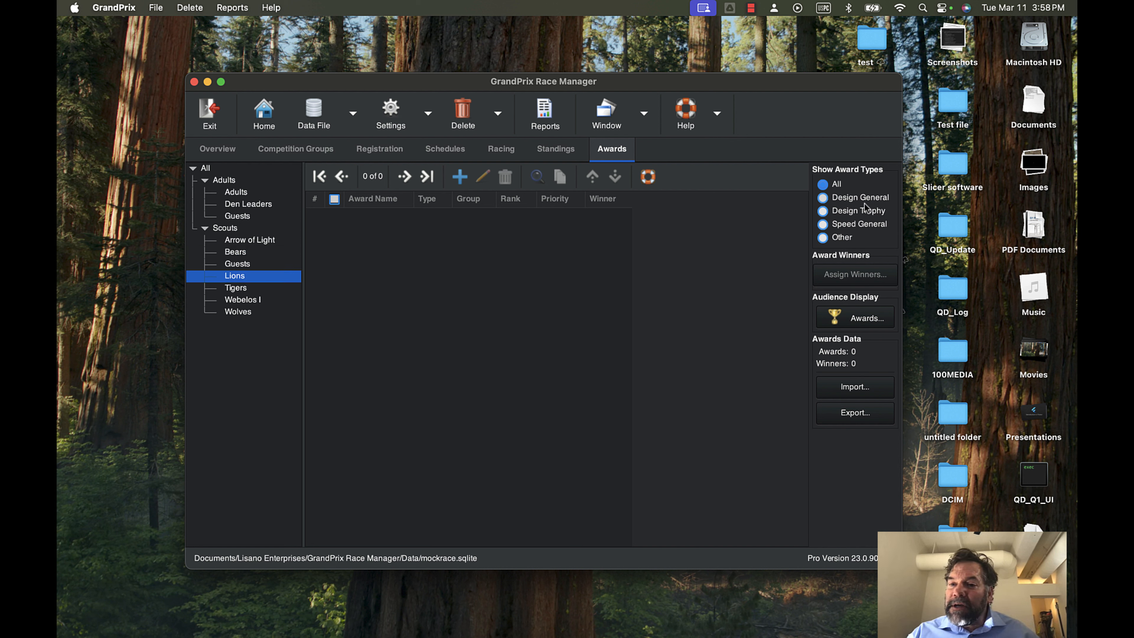
- Try the Design General, Design Trophy and Speed General filters, then show All award types
click(848, 198)
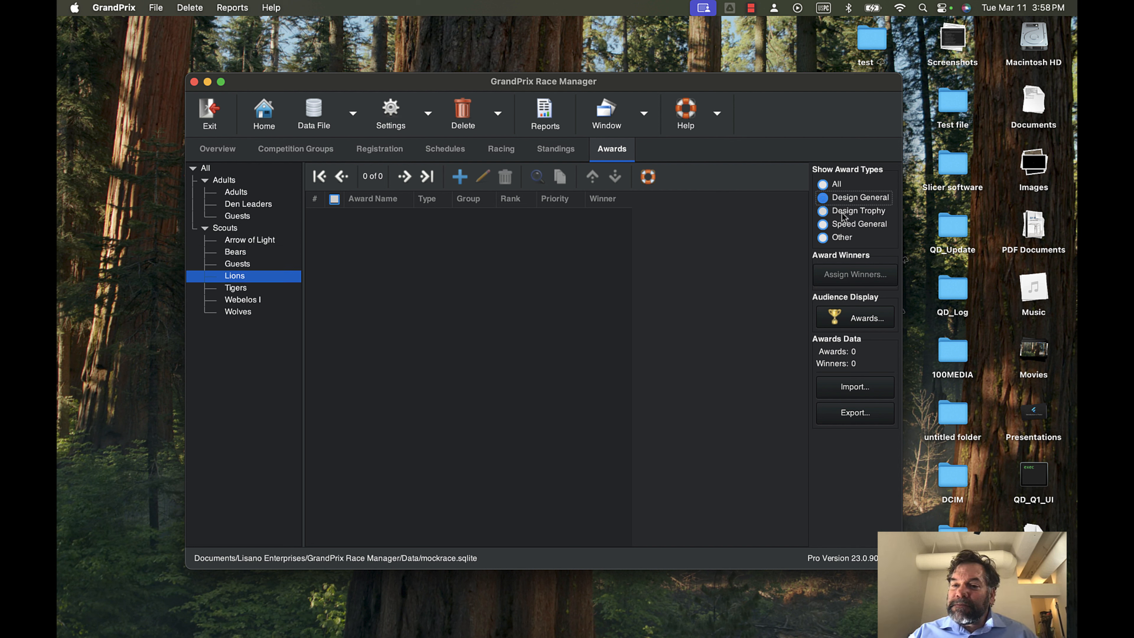
click(843, 211)
click(841, 227)
click(824, 185)
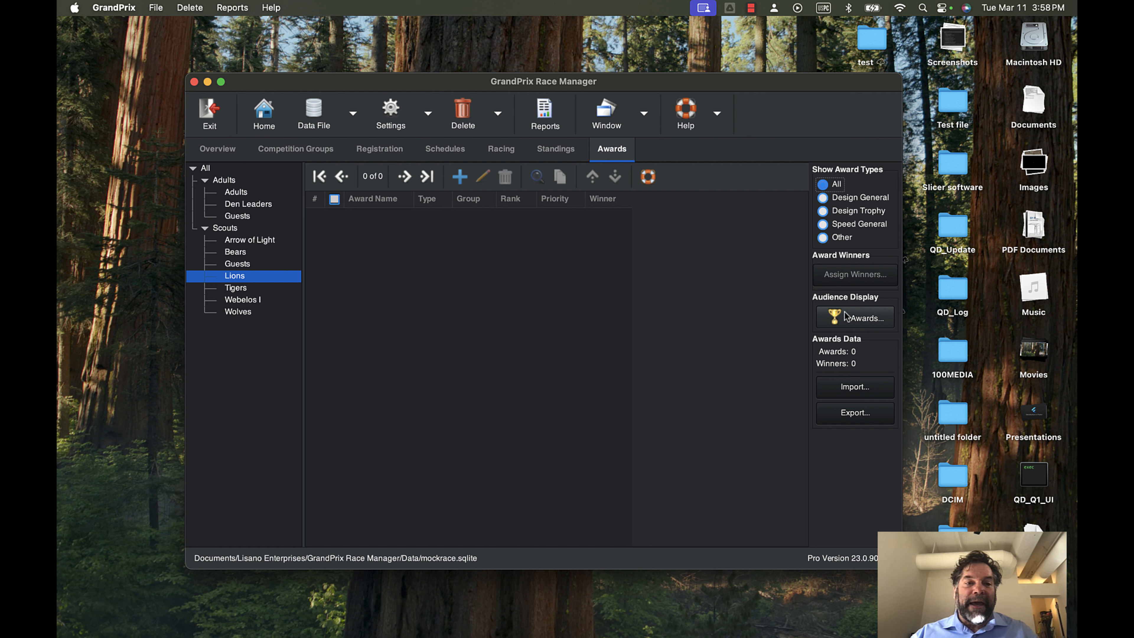
- Add a Speed General award 'Fastest Overall' for the Scouts group with Rank set to (None)
click(460, 176)
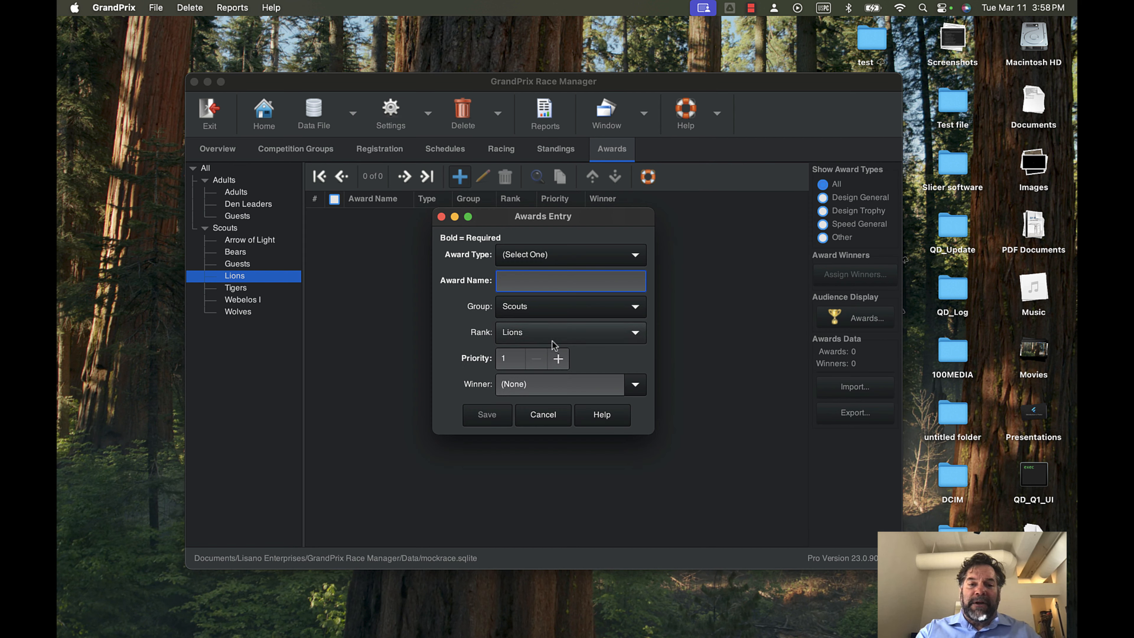
text(fastest overall)
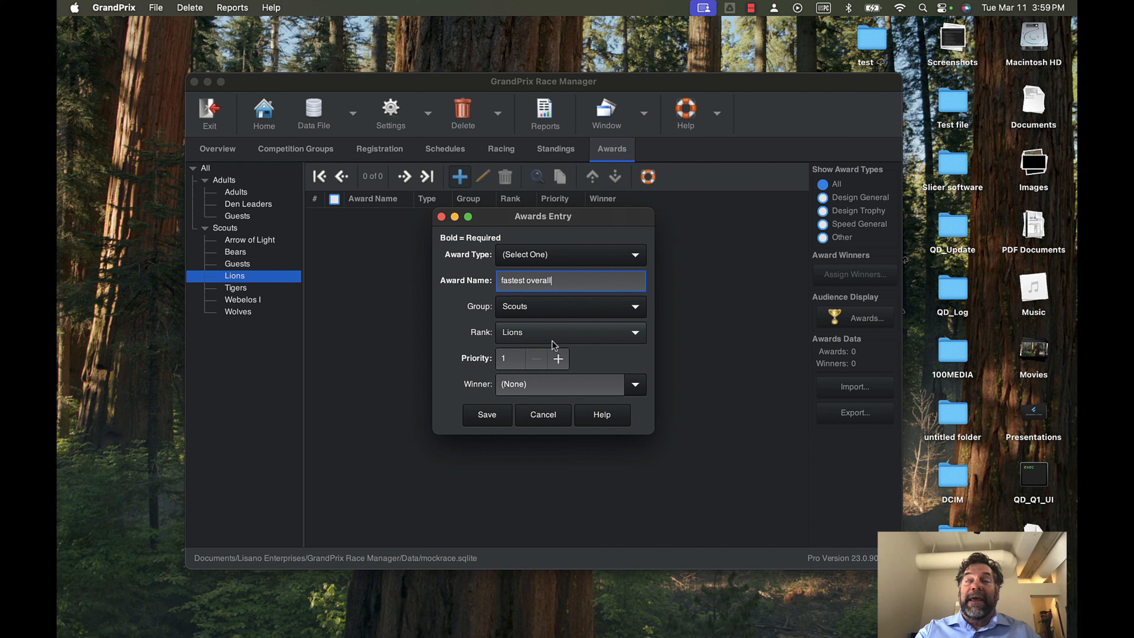
key(Tab)
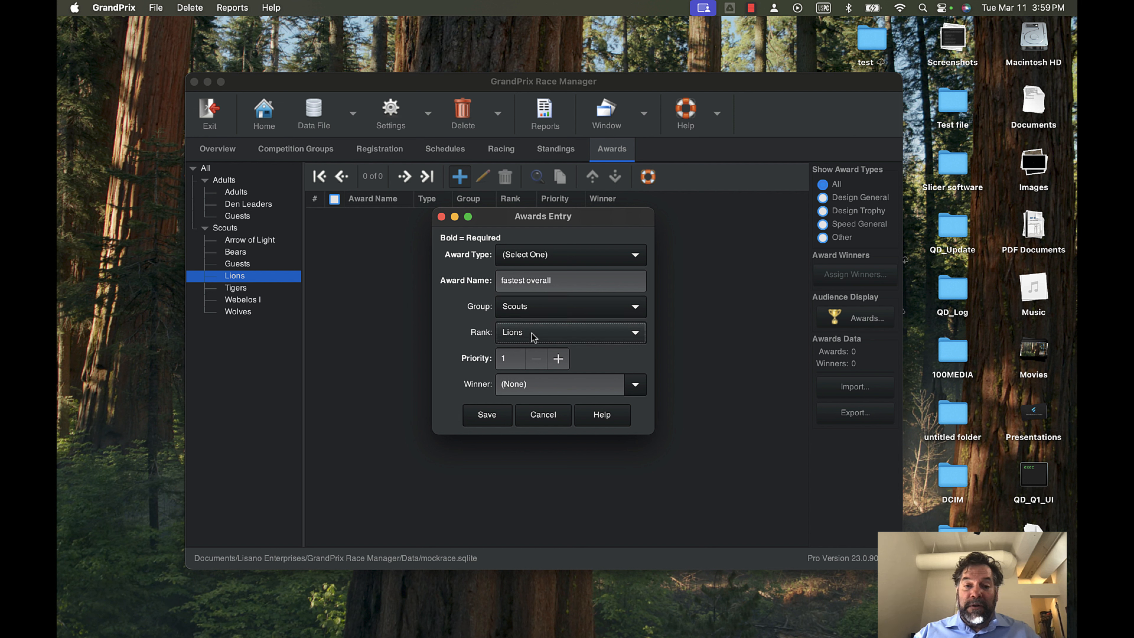
click(532, 335)
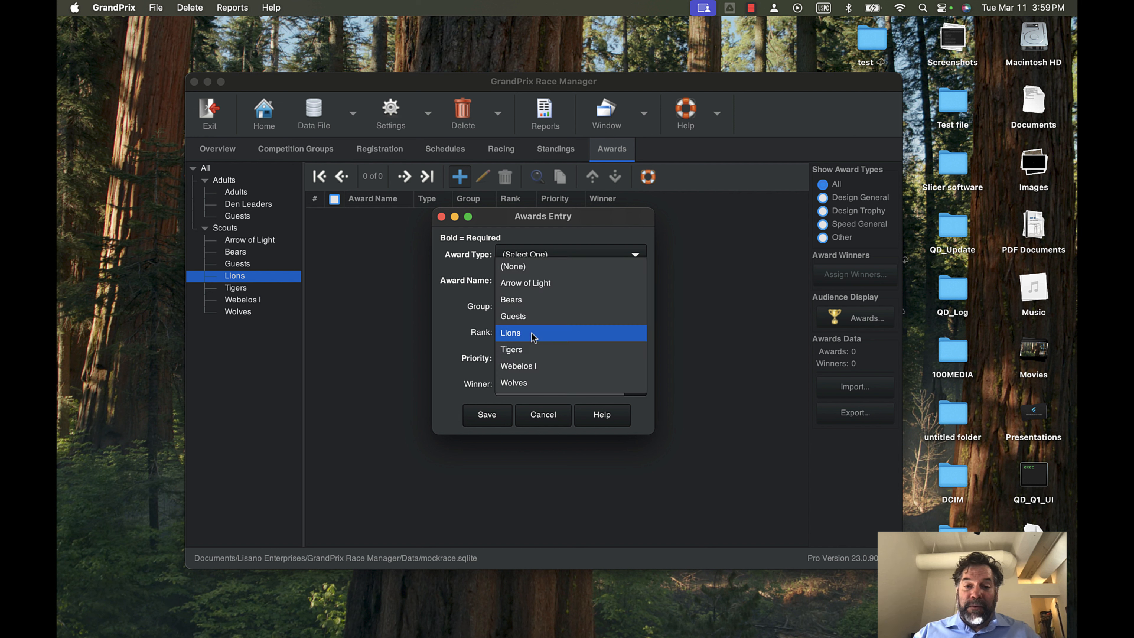
click(539, 265)
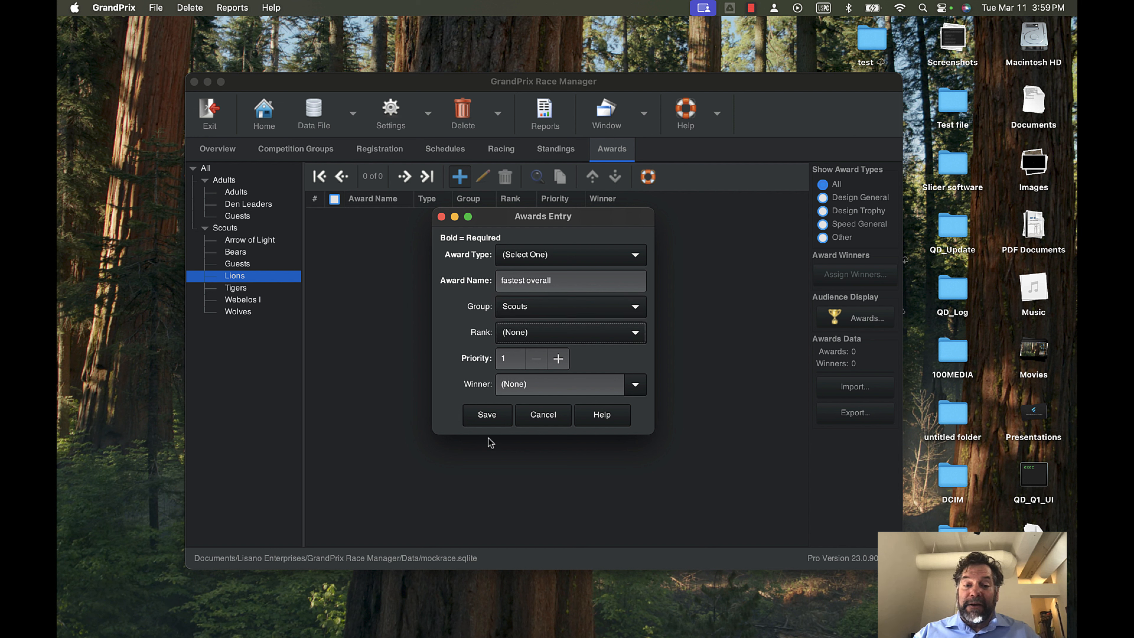
click(488, 420)
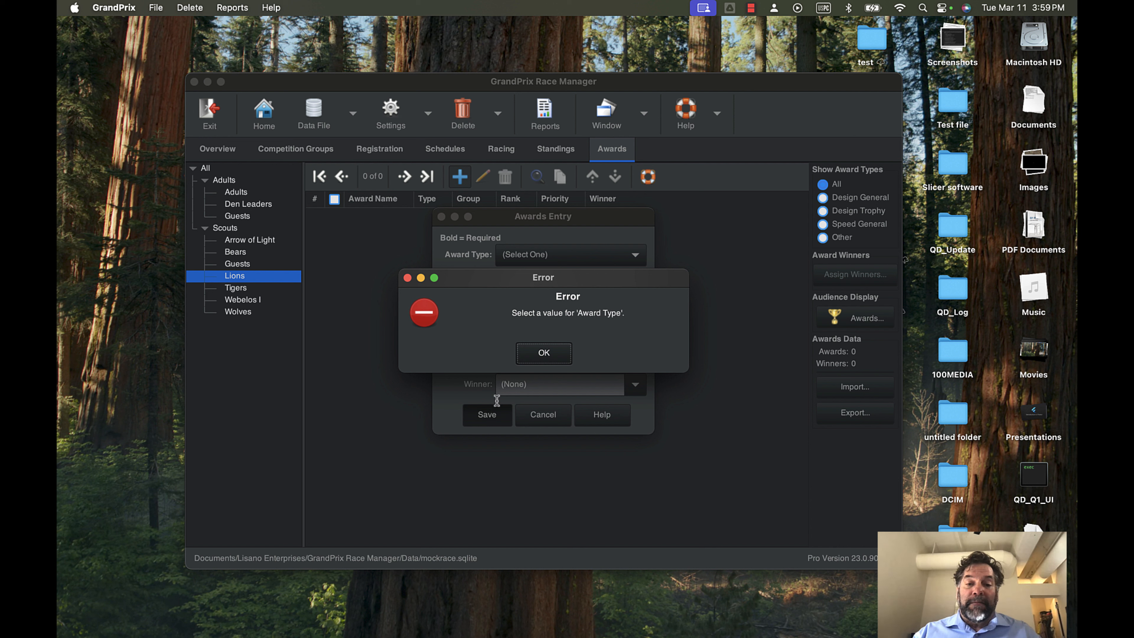
click(537, 355)
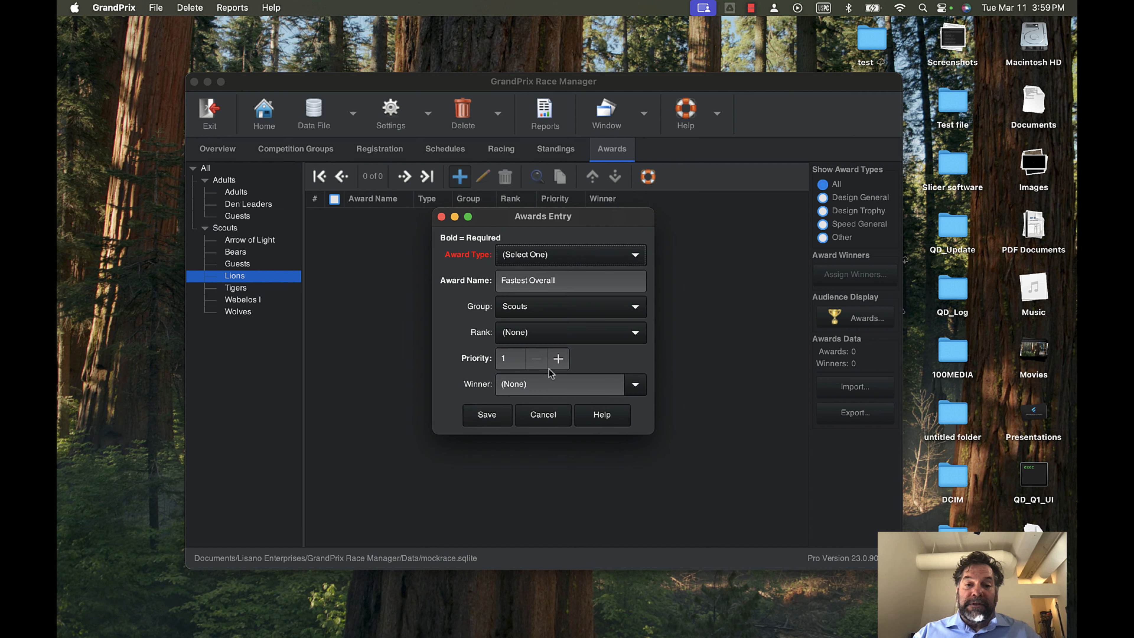
click(564, 253)
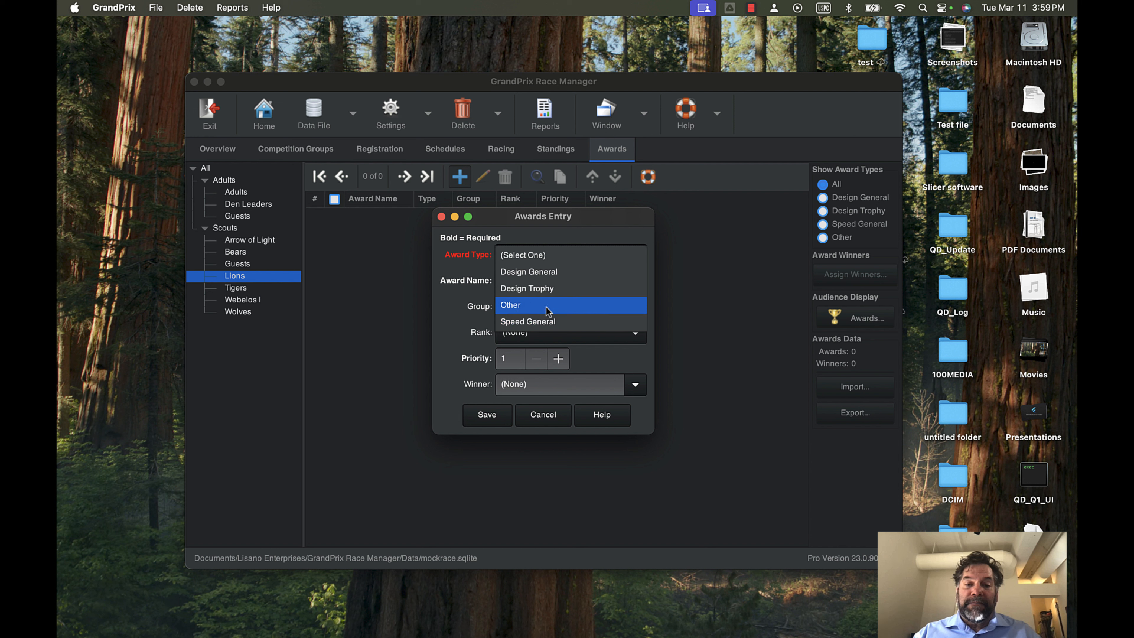
click(543, 321)
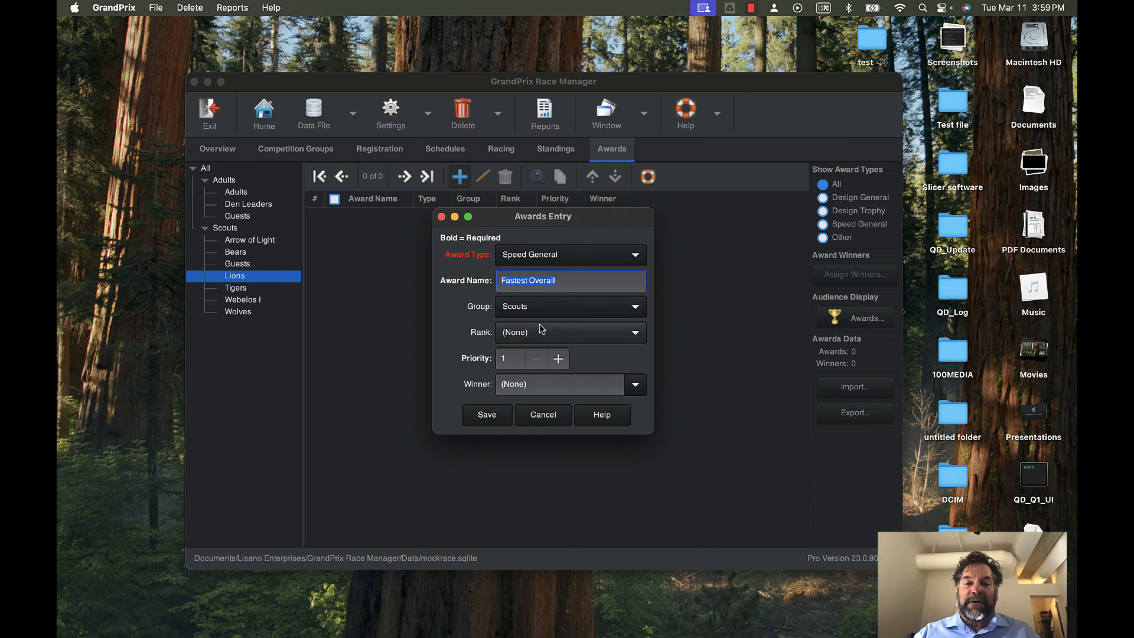
click(481, 422)
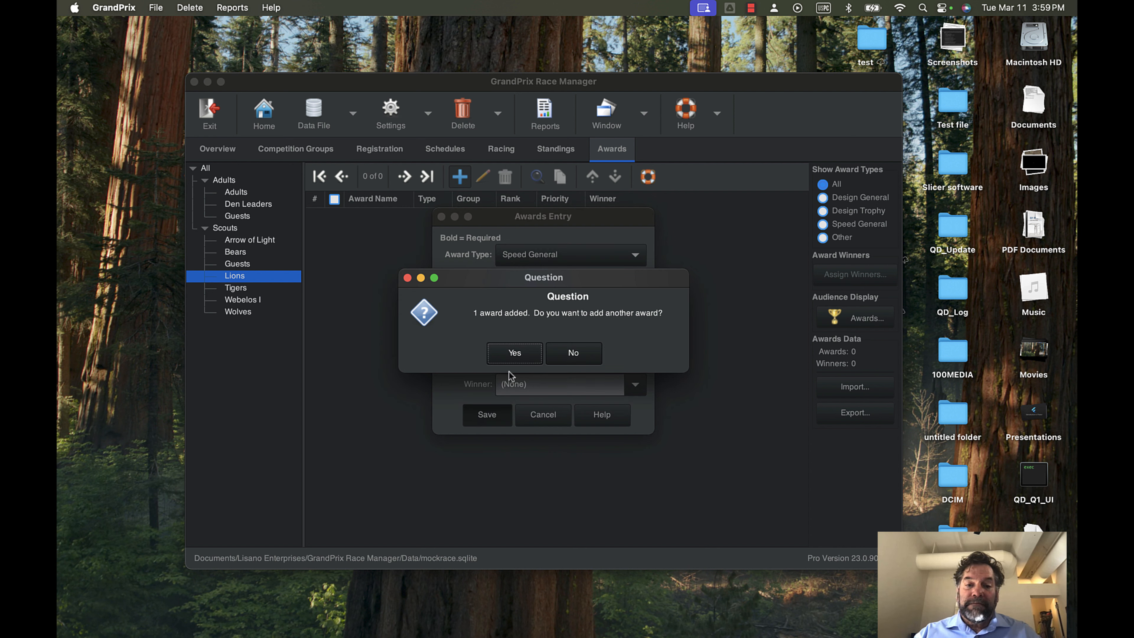
- Add a 'Best Design' award to the Scouts awards, leaving its winner empty
click(514, 353)
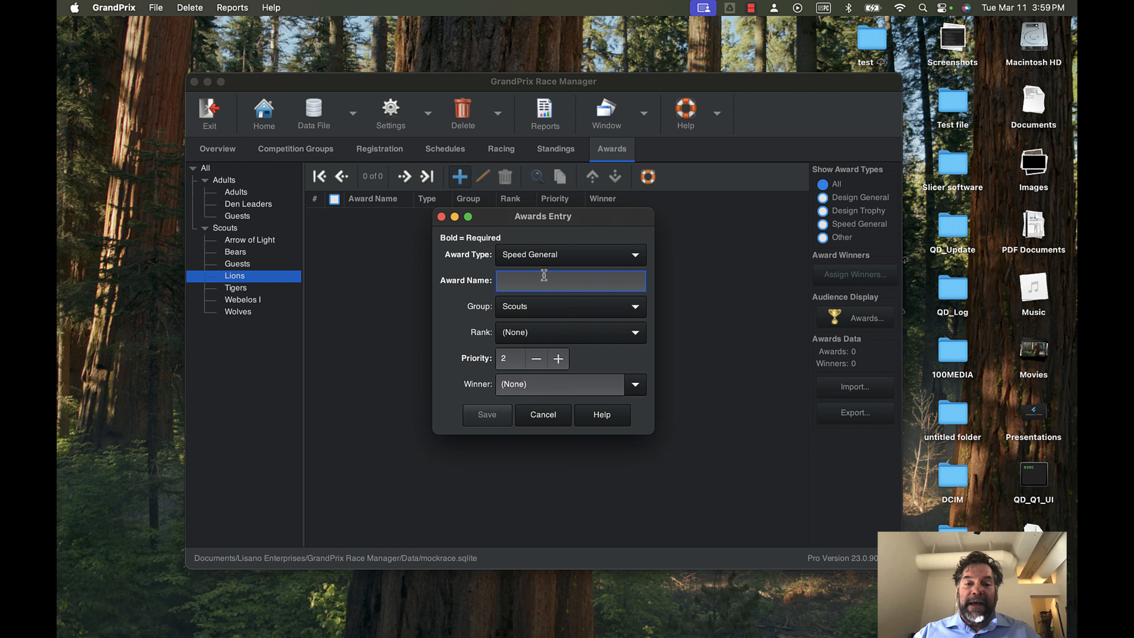
text(be)
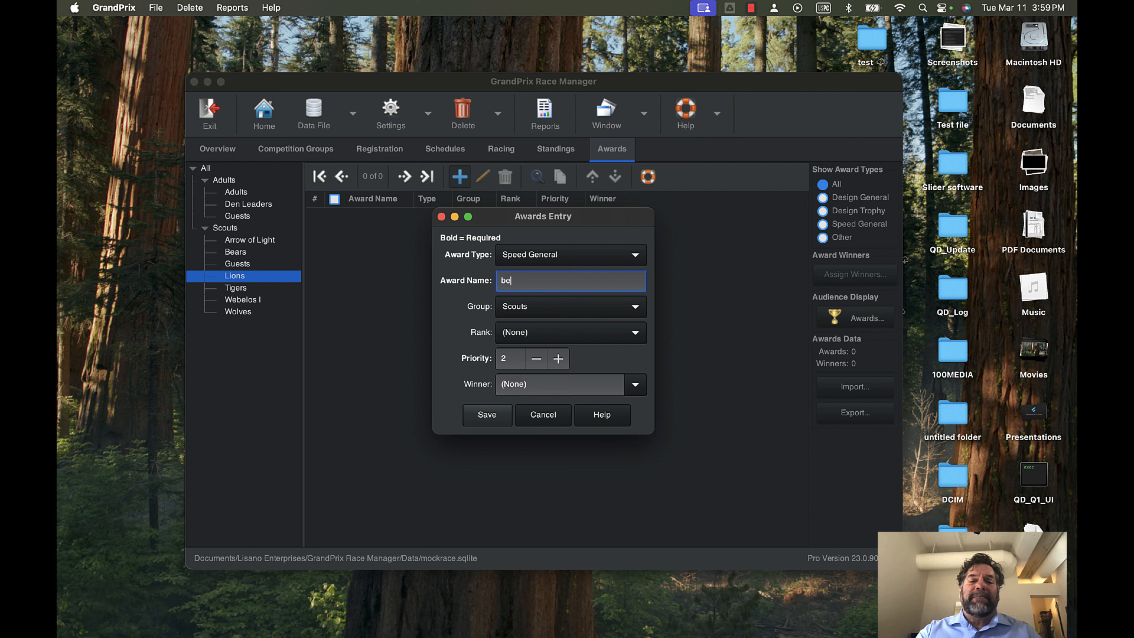
text(st design)
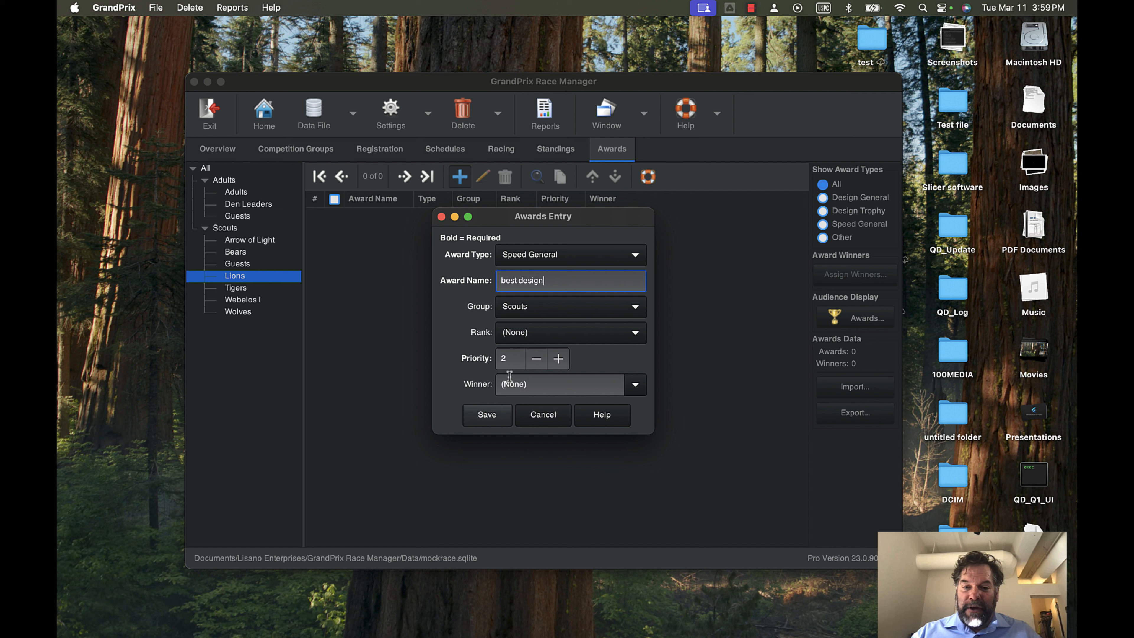
click(635, 385)
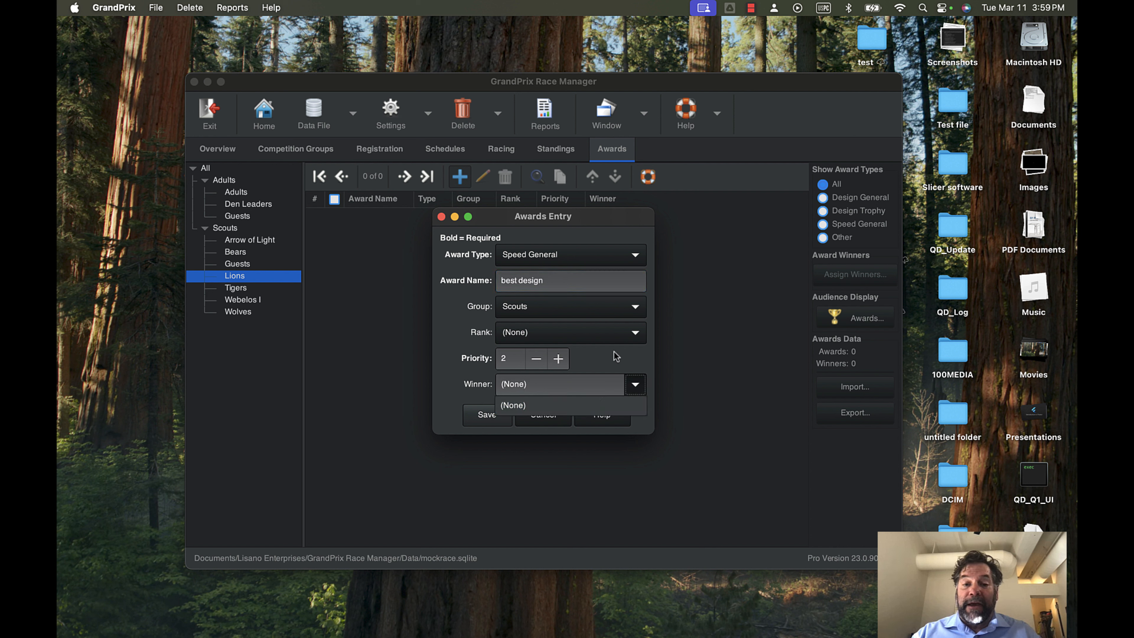
click(614, 353)
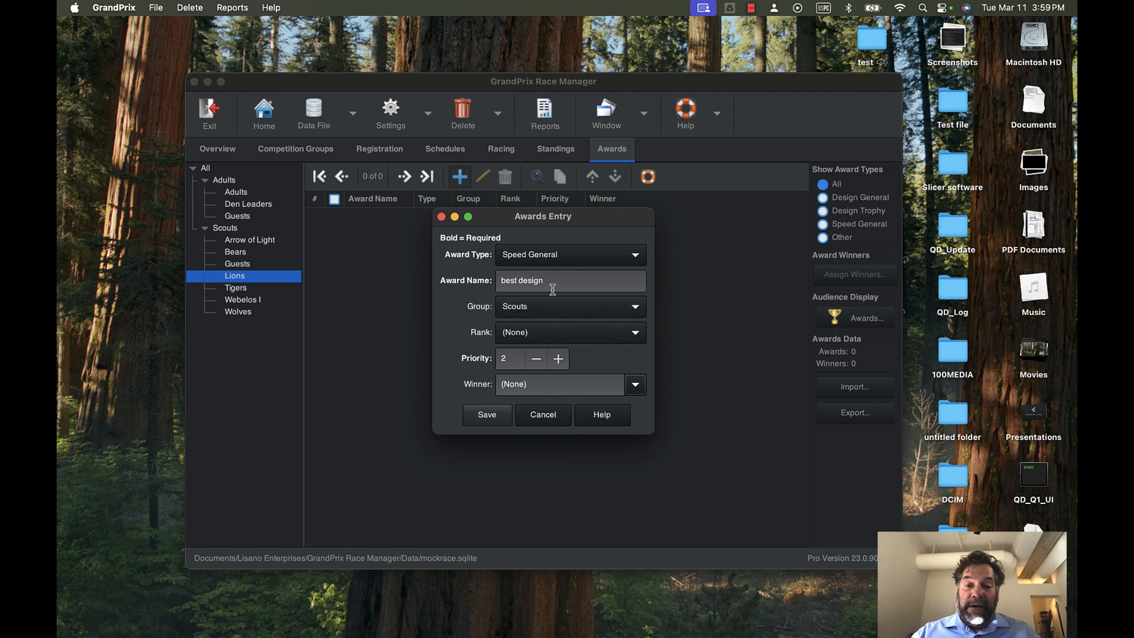
click(487, 414)
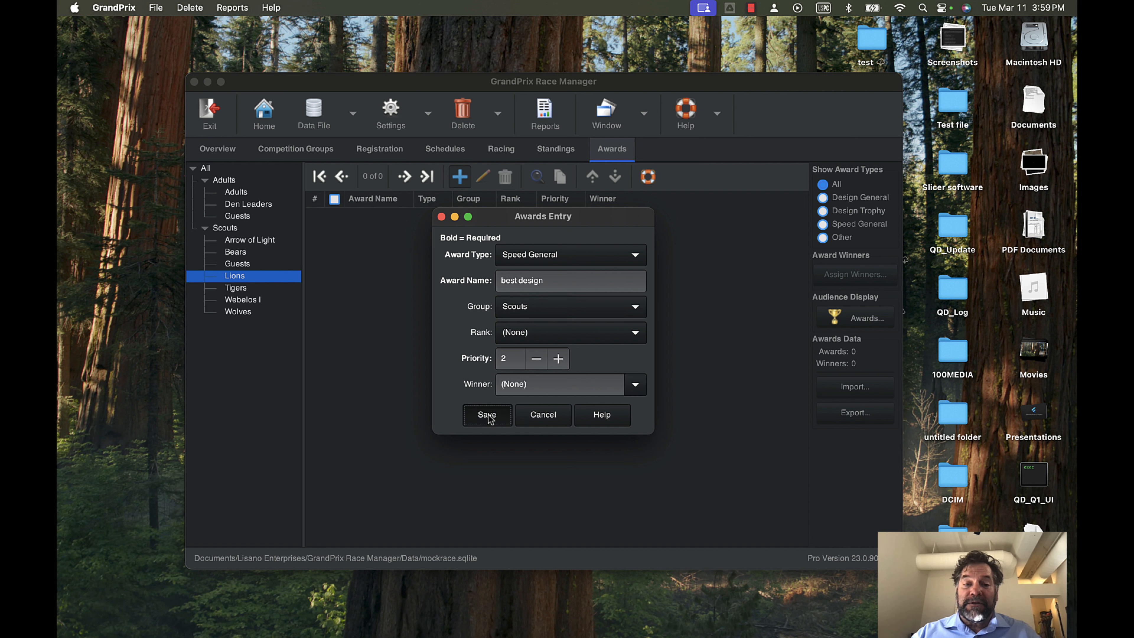
- Add a 'Fastest Lion' award limited to the Lions rank, then list all Scouts awards
click(514, 352)
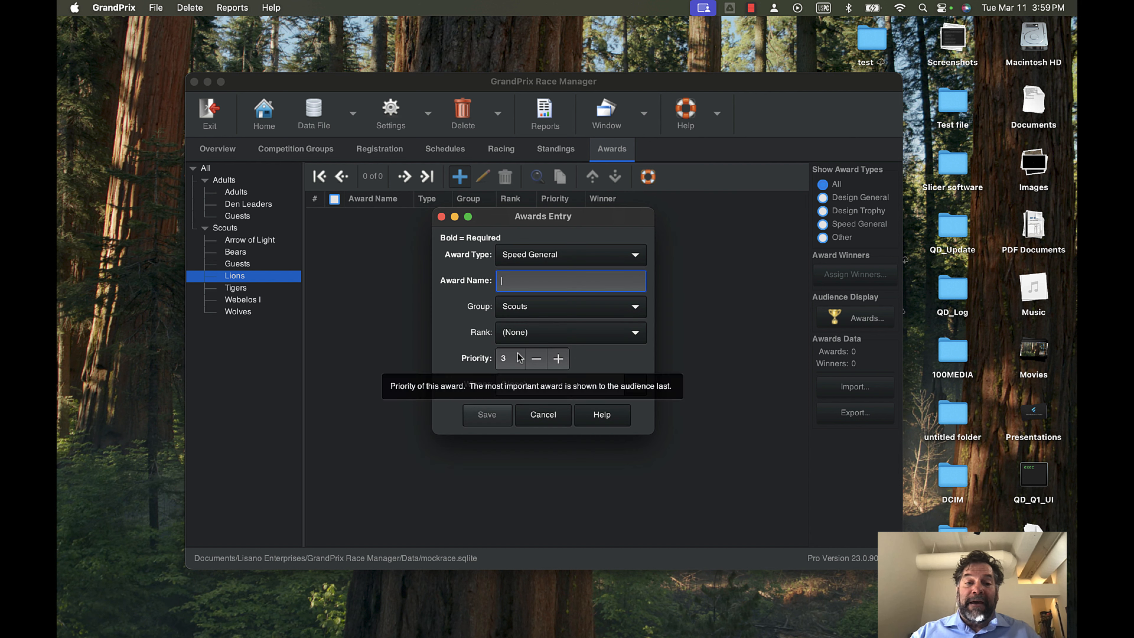
text(fastest l)
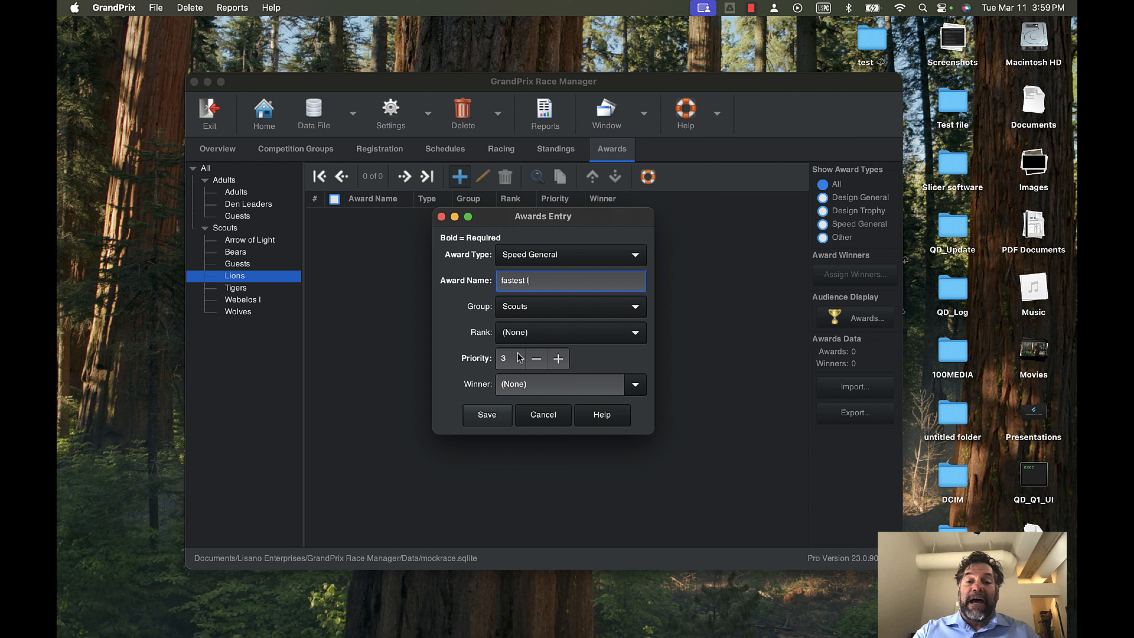
text(ion)
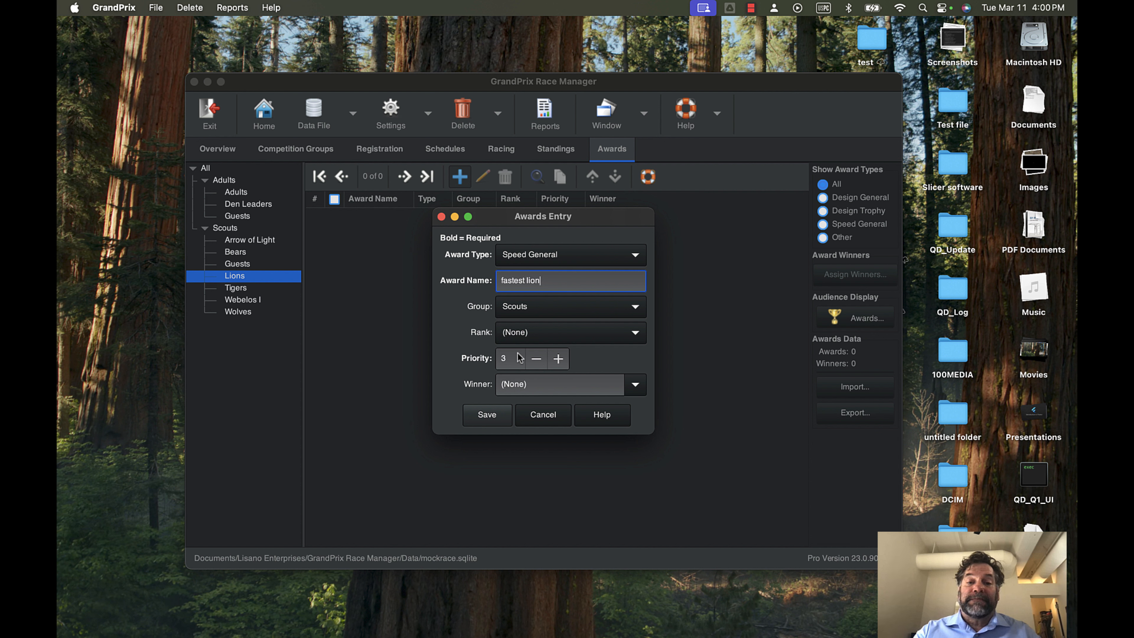
click(569, 336)
click(552, 397)
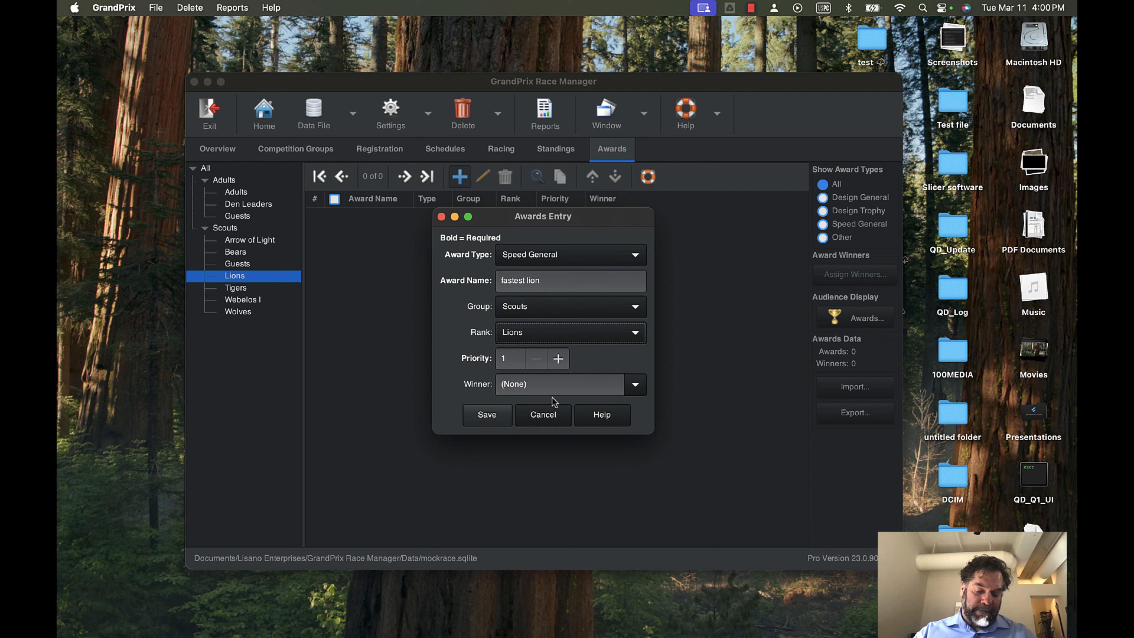
click(493, 419)
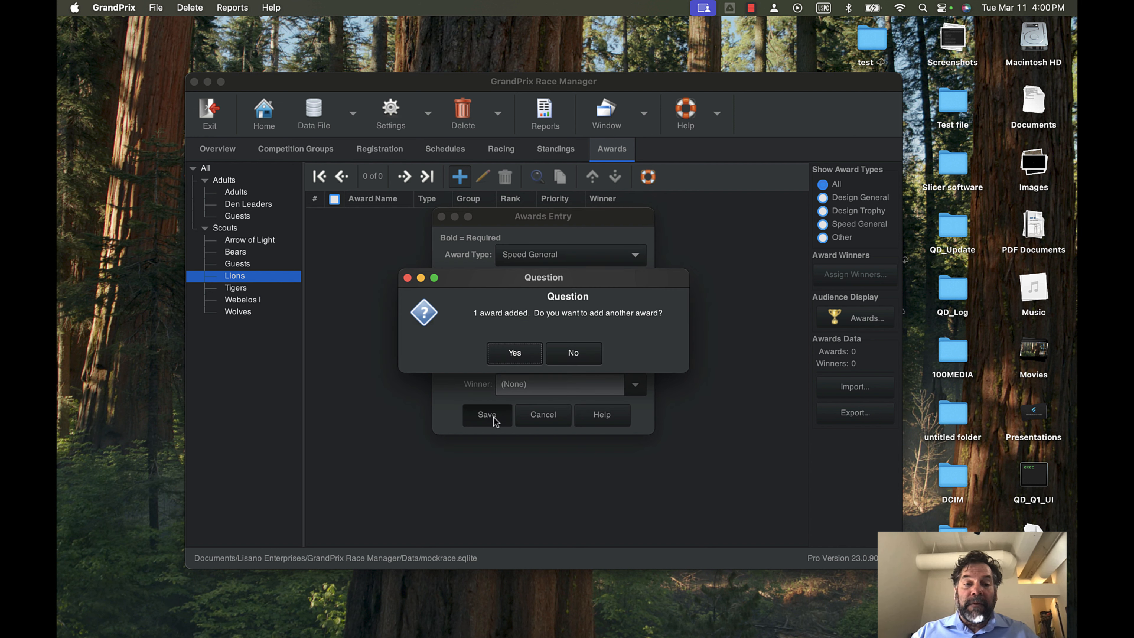
click(573, 355)
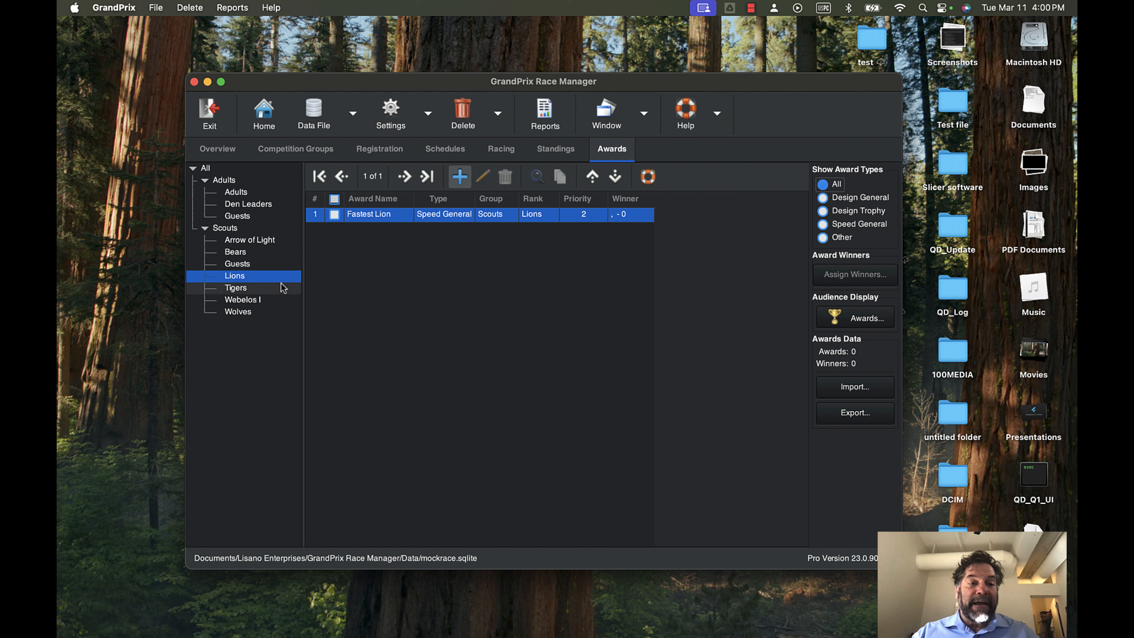
click(245, 230)
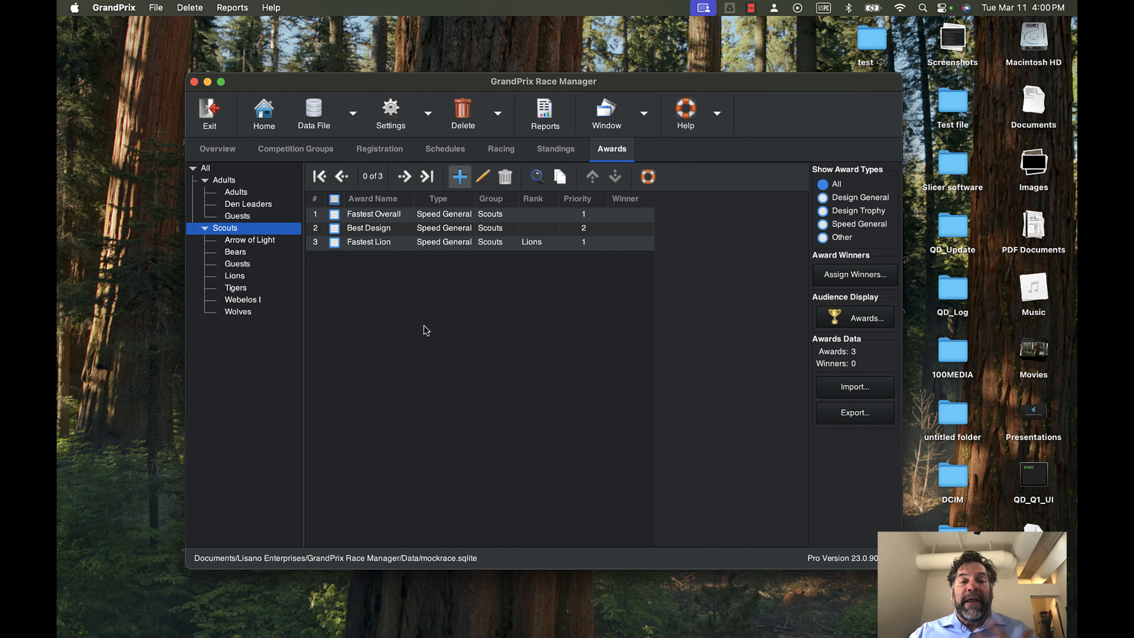
- Go from the setup checklist's awards step to the empty Round 1 Registration page
click(227, 152)
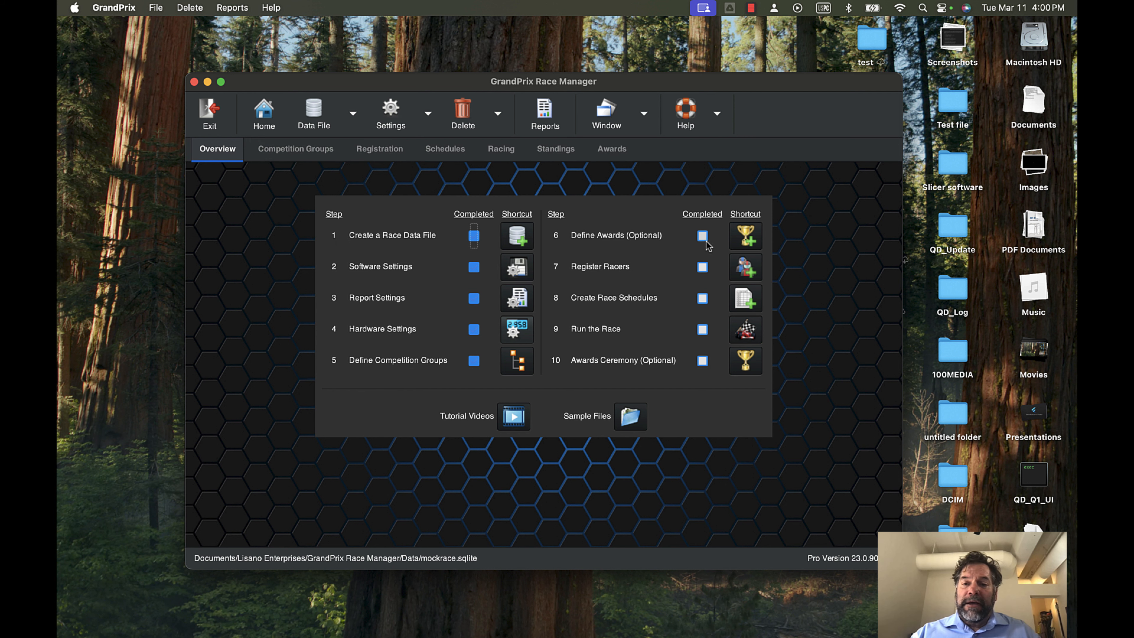
click(746, 235)
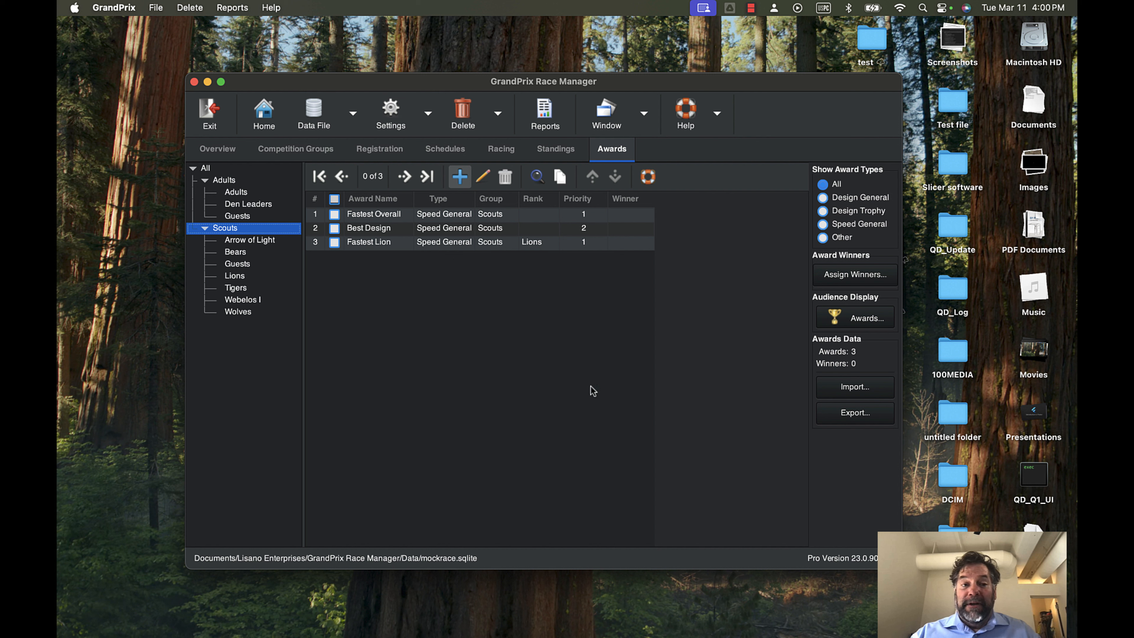
click(381, 142)
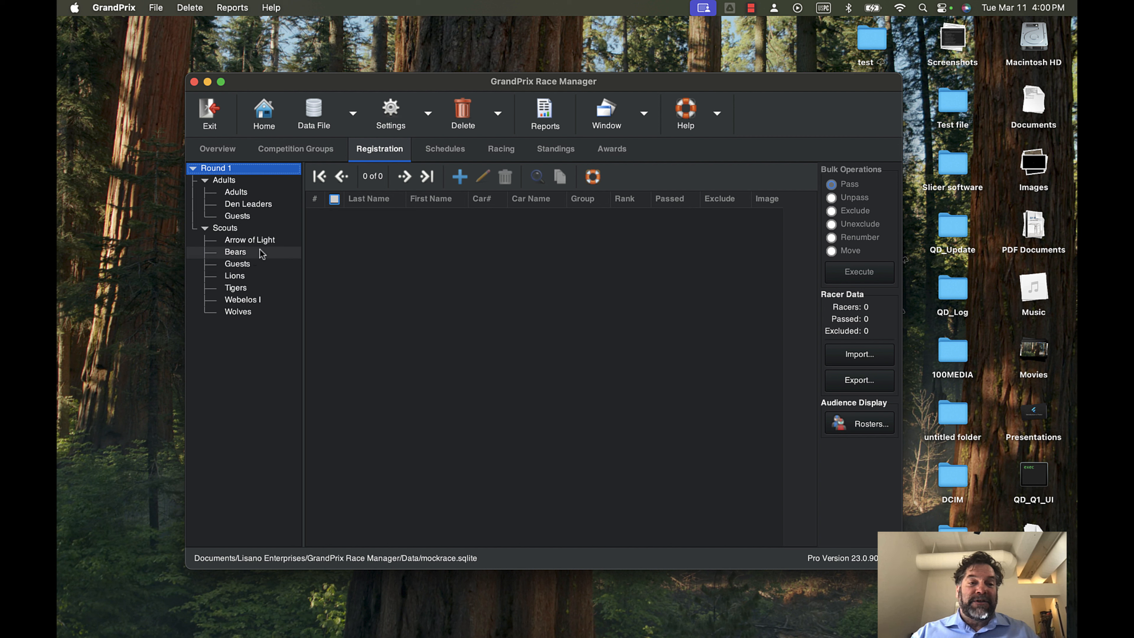
- Register a Lions-rank racer with last and first names and car 1 named 'Test'
click(271, 281)
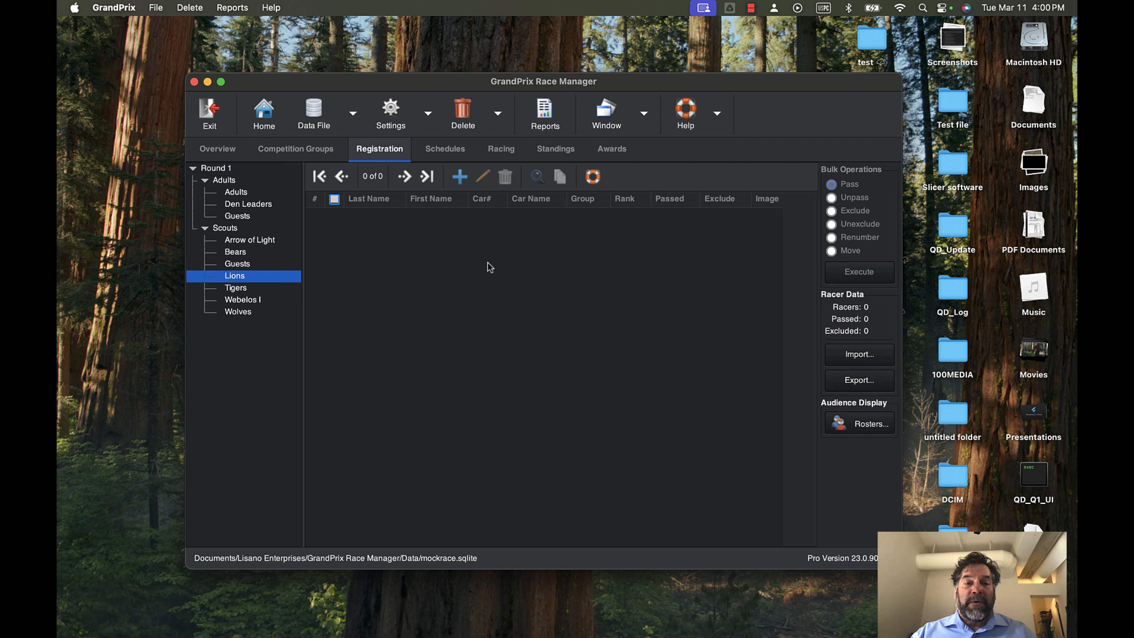
click(460, 178)
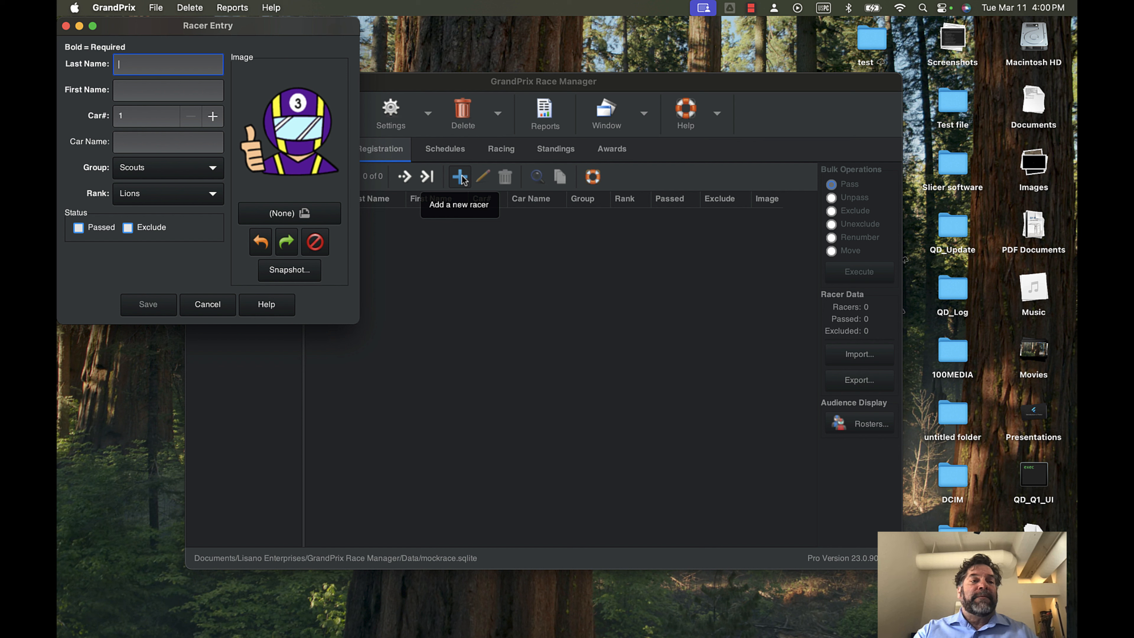
text(test)
key(Tab)
text(test)
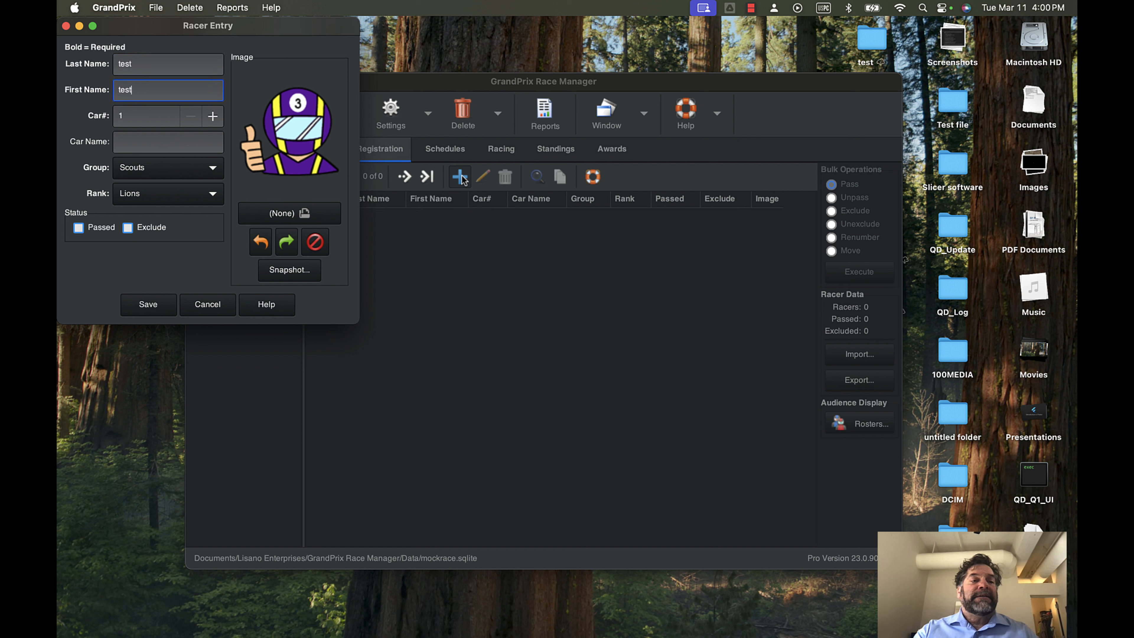
text(test)
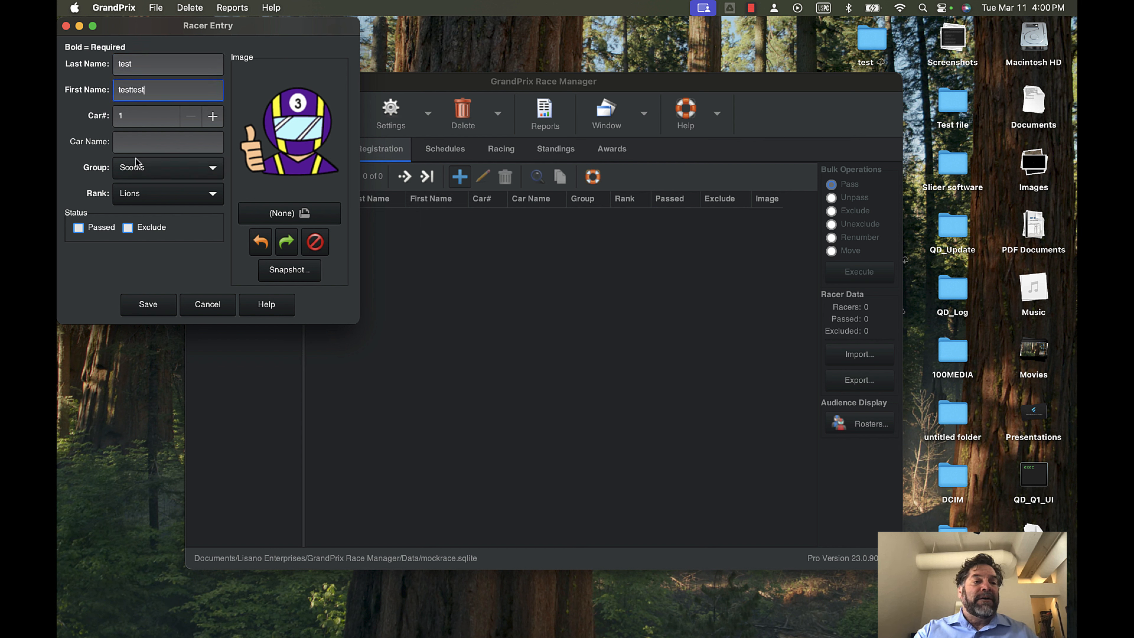
click(135, 147)
text(test)
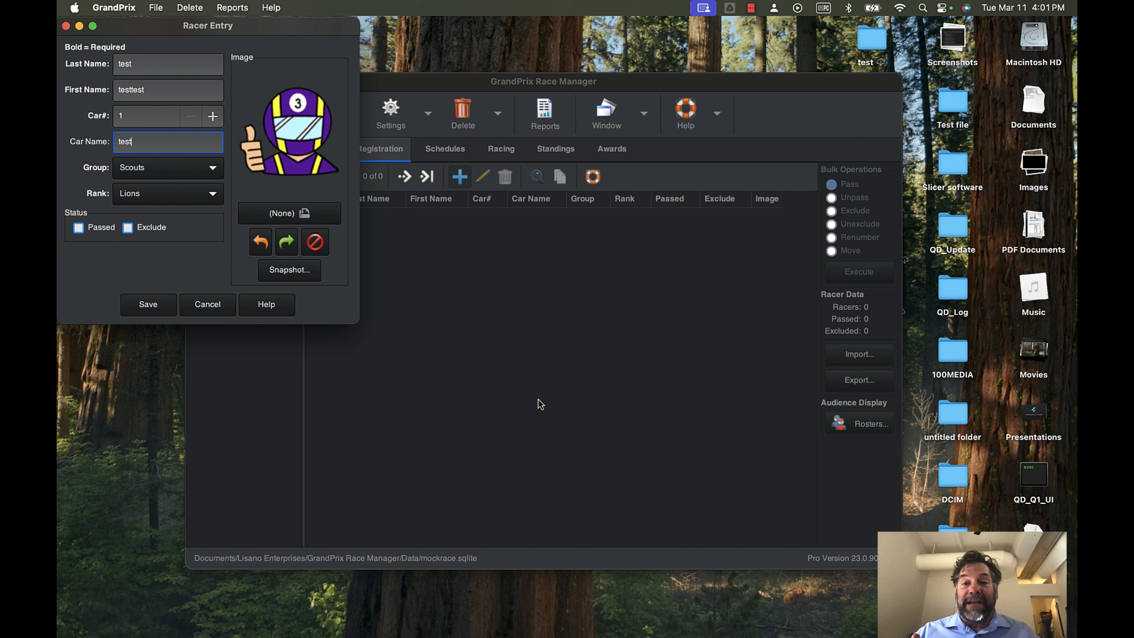
click(144, 306)
- Register a second Lions racer as car 2 with car name 'testing'
click(183, 205)
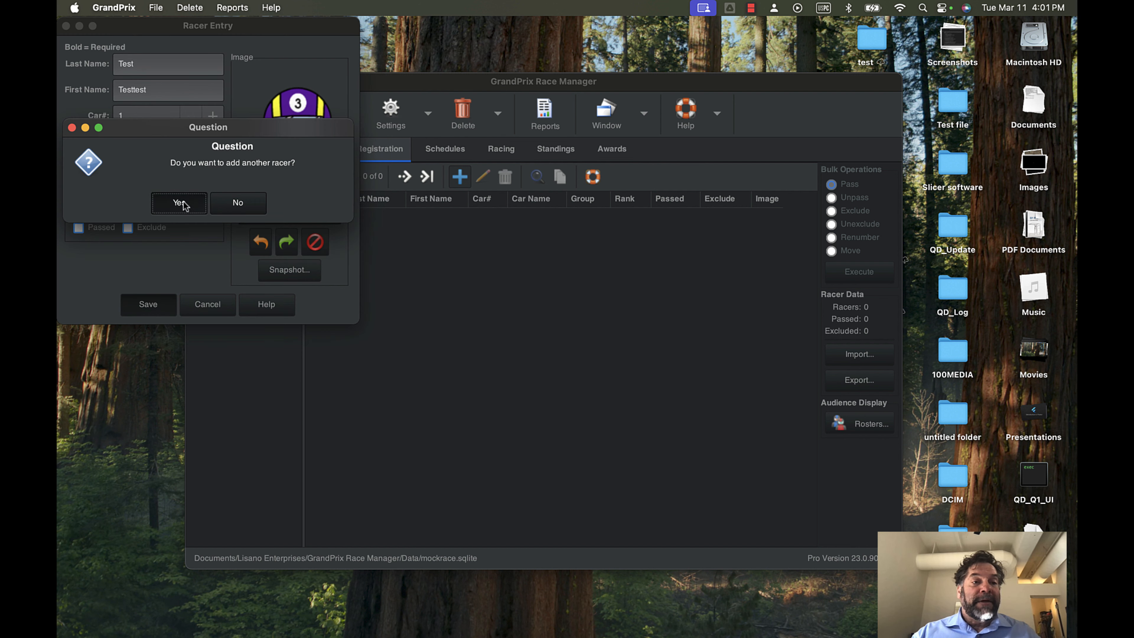
text(te)
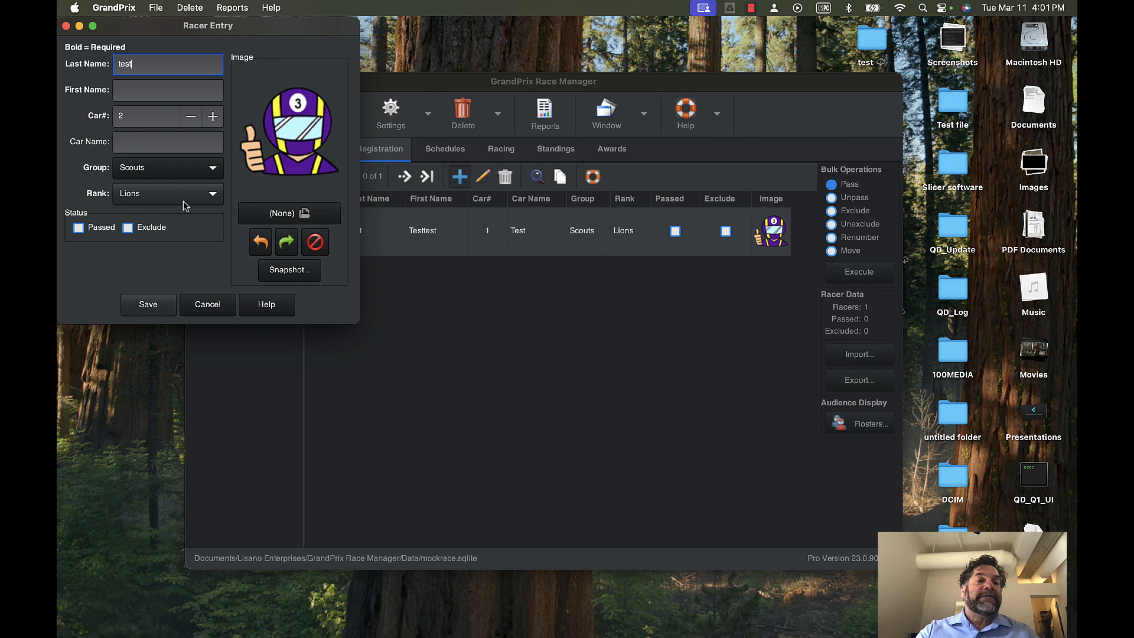
text(sttest2)
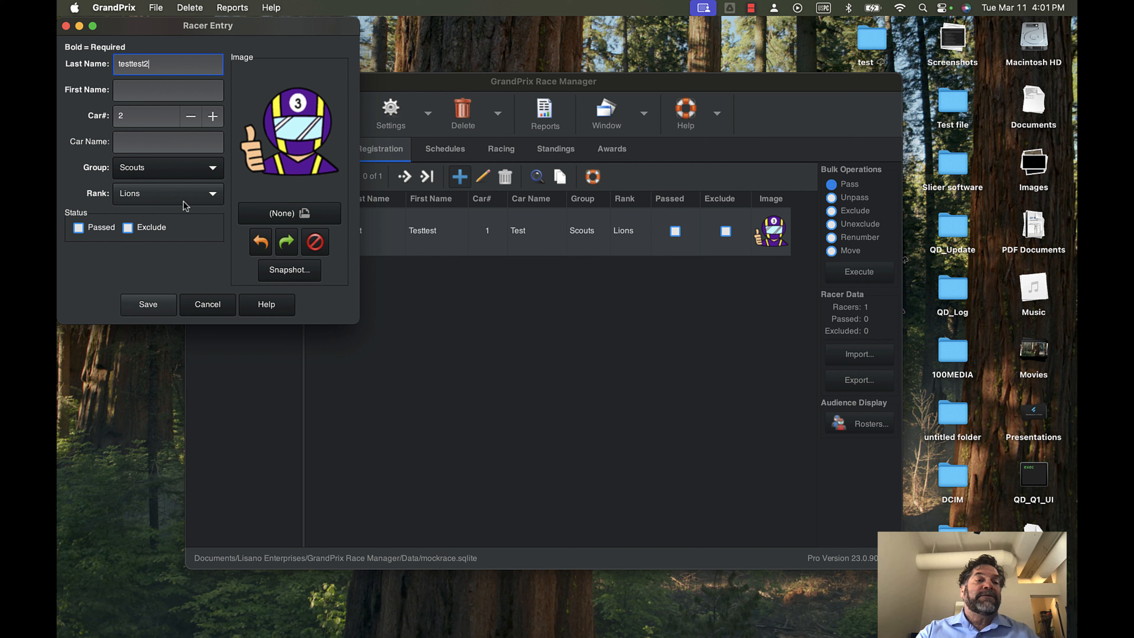
click(151, 91)
text(testtestt)
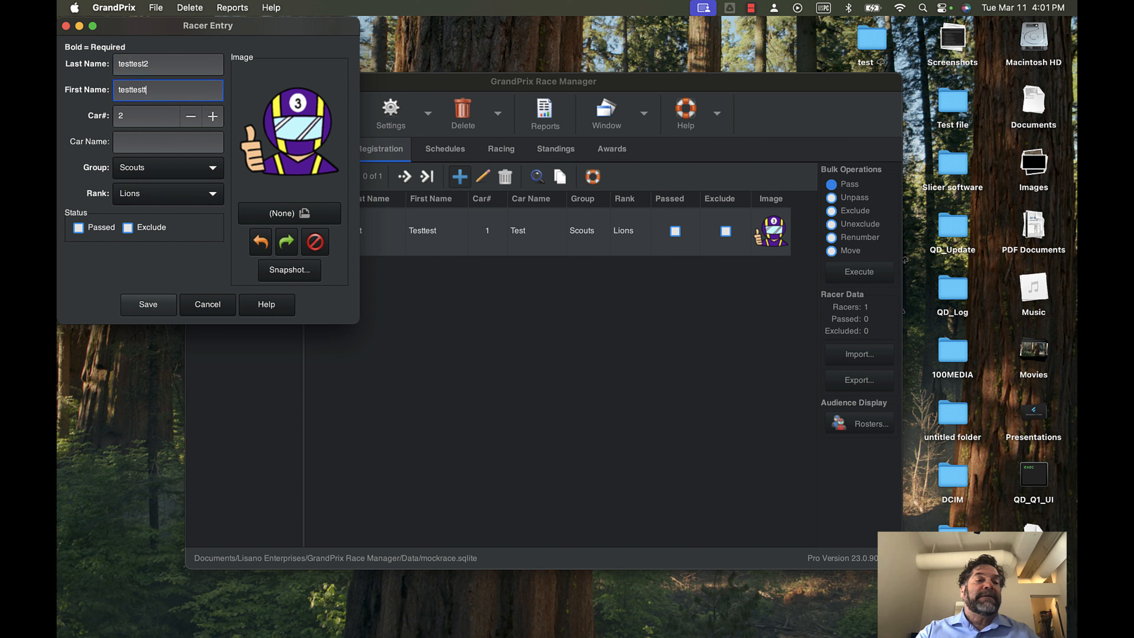
text(est)
click(135, 147)
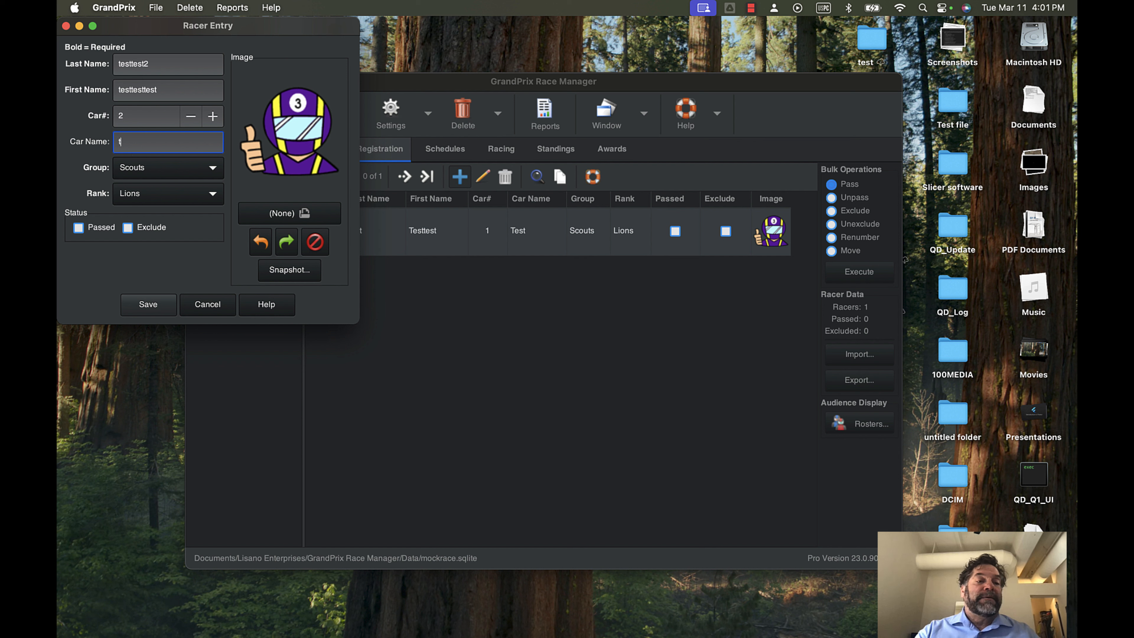
text(testing)
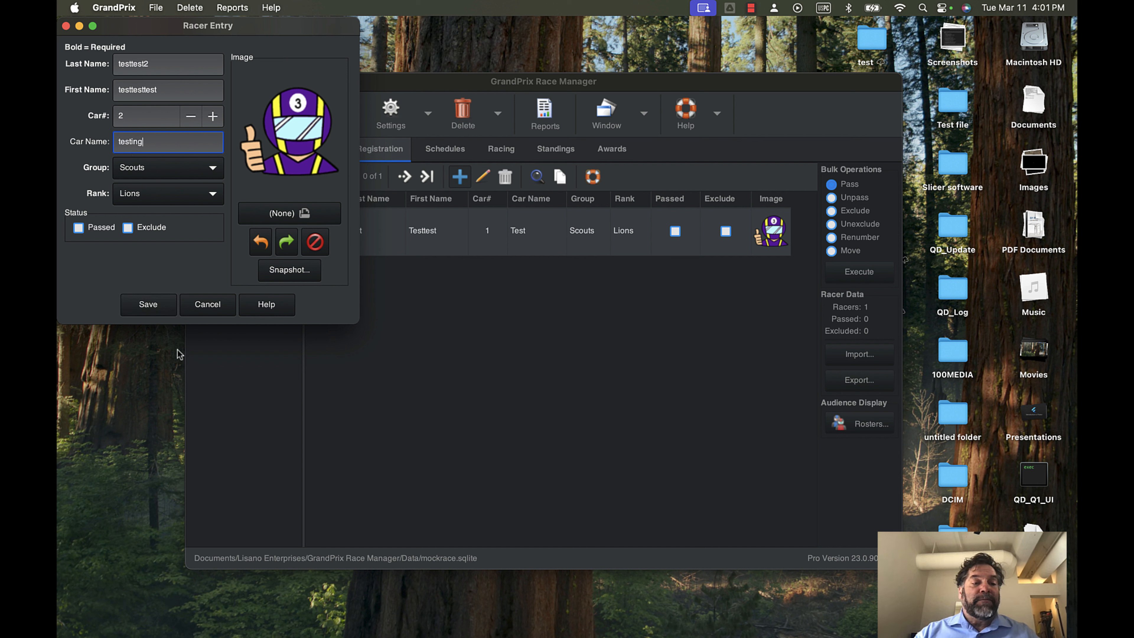
click(142, 309)
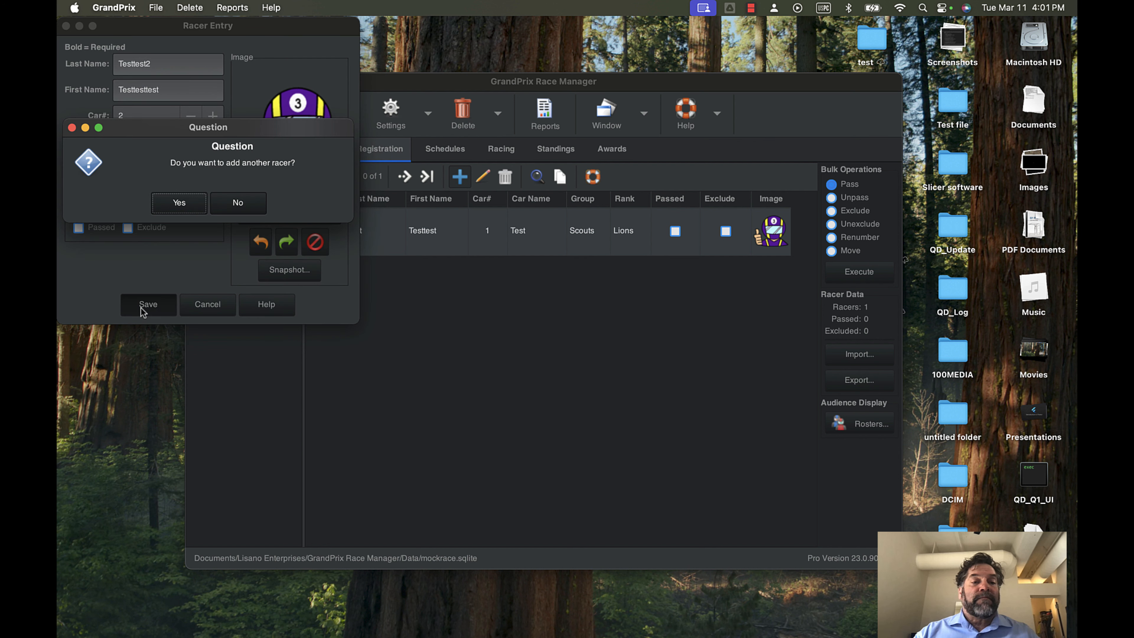
- Register a Bears-rank racer as car 3 with car name 'Bearly There'
click(181, 204)
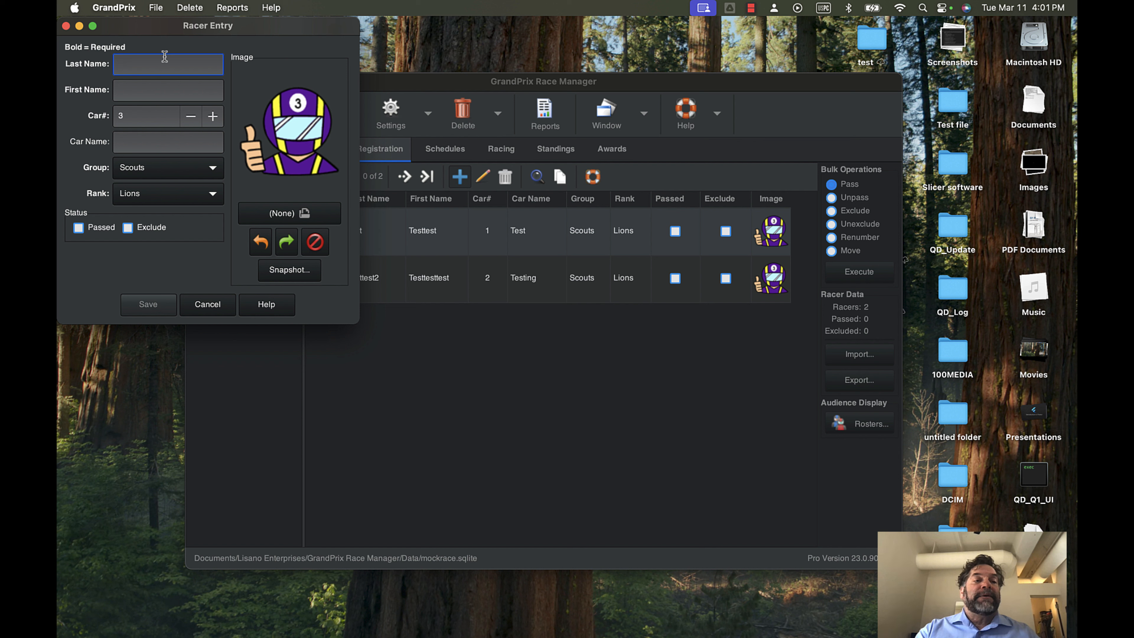
text(bear)
key(Tab)
text(be)
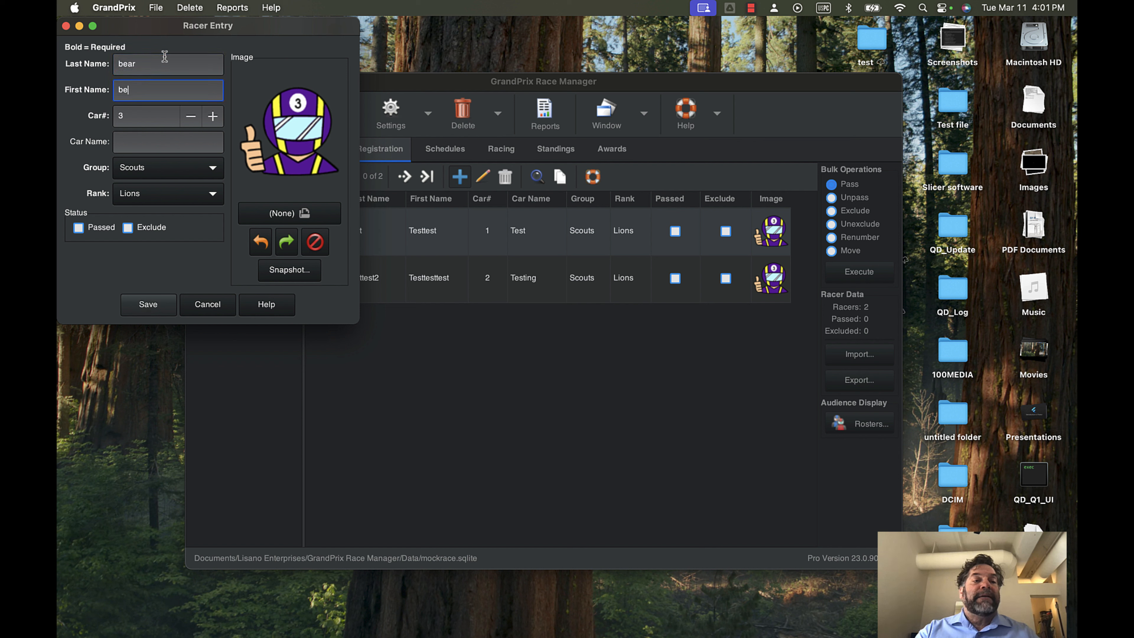
text(ar bear)
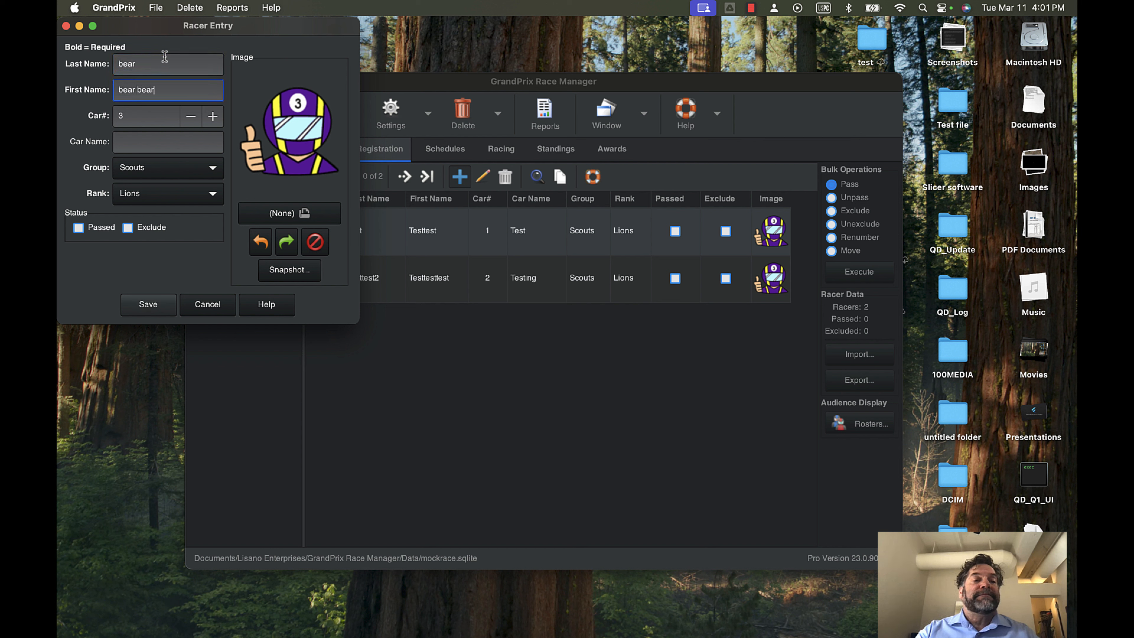
click(144, 141)
text(be)
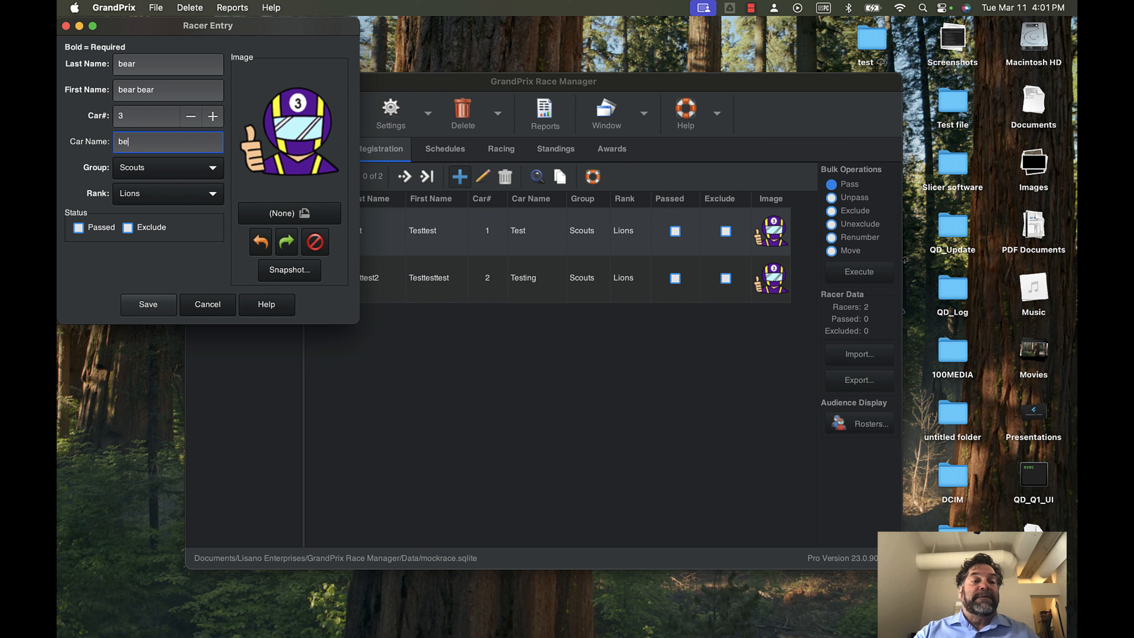
text(arly there)
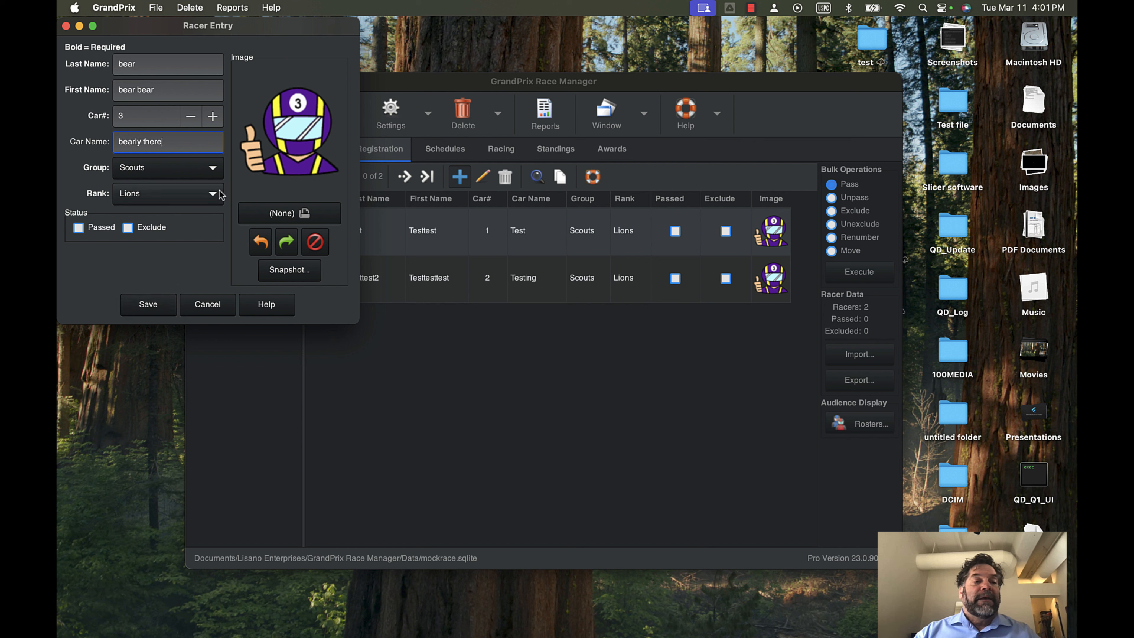
click(199, 200)
click(196, 161)
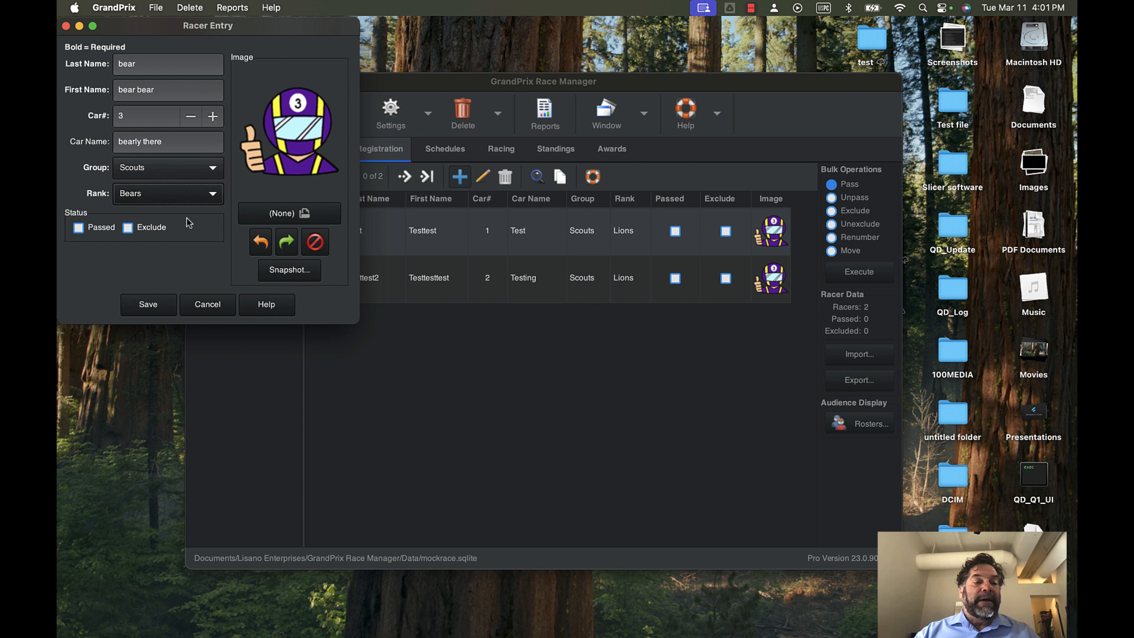
click(152, 306)
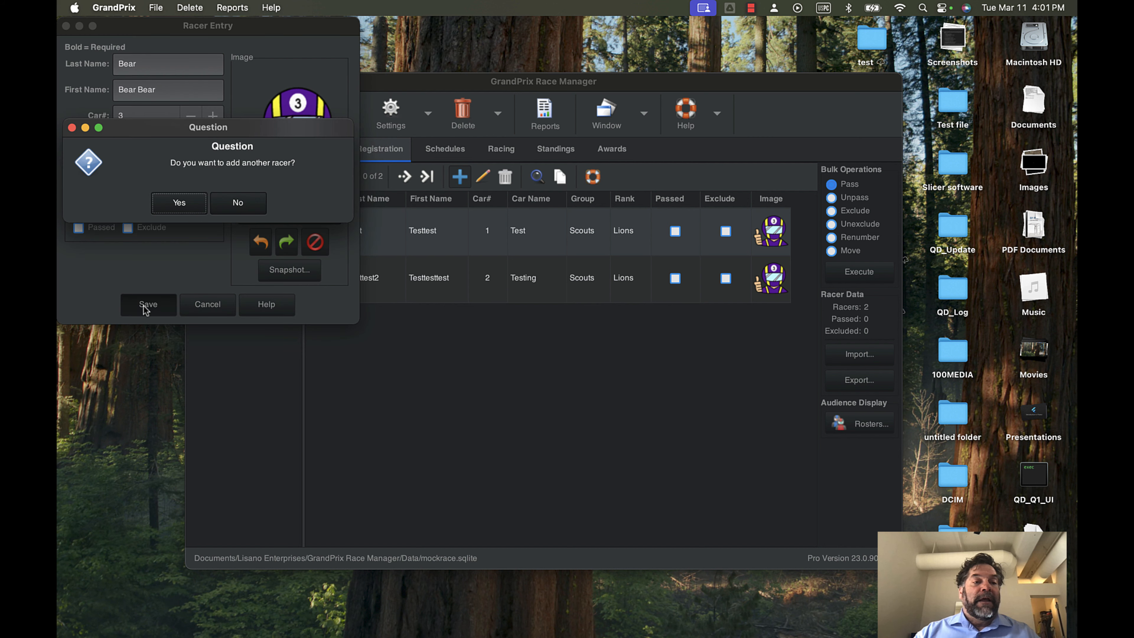
- Start a fourth racer entry with the racer's names and car name 'dancing car'
click(190, 205)
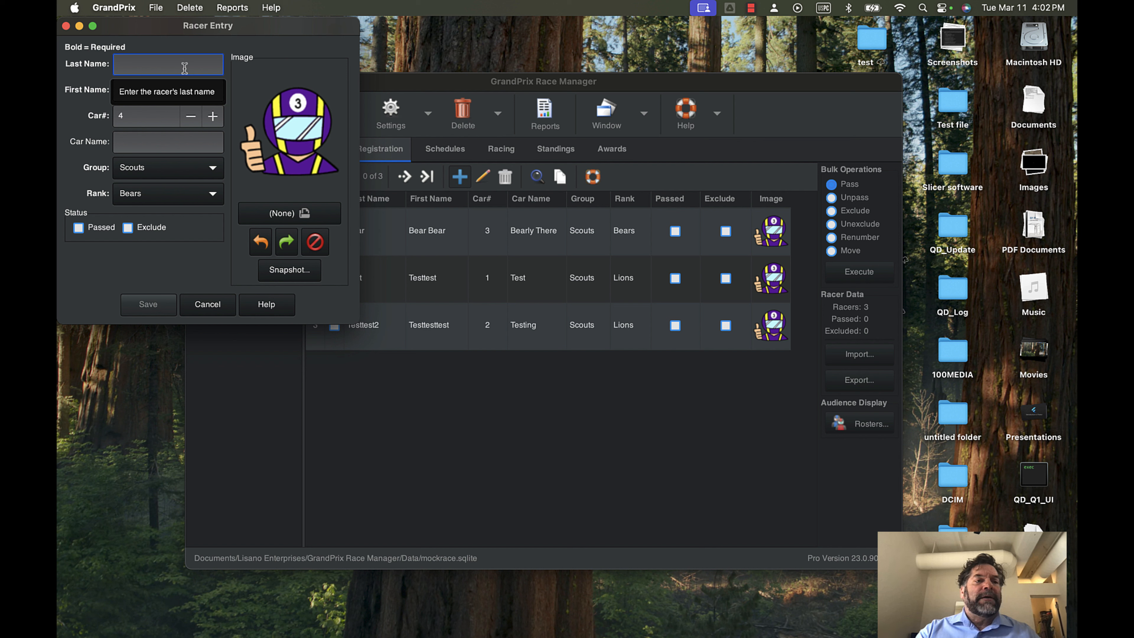
text(muppet)
key(Tab)
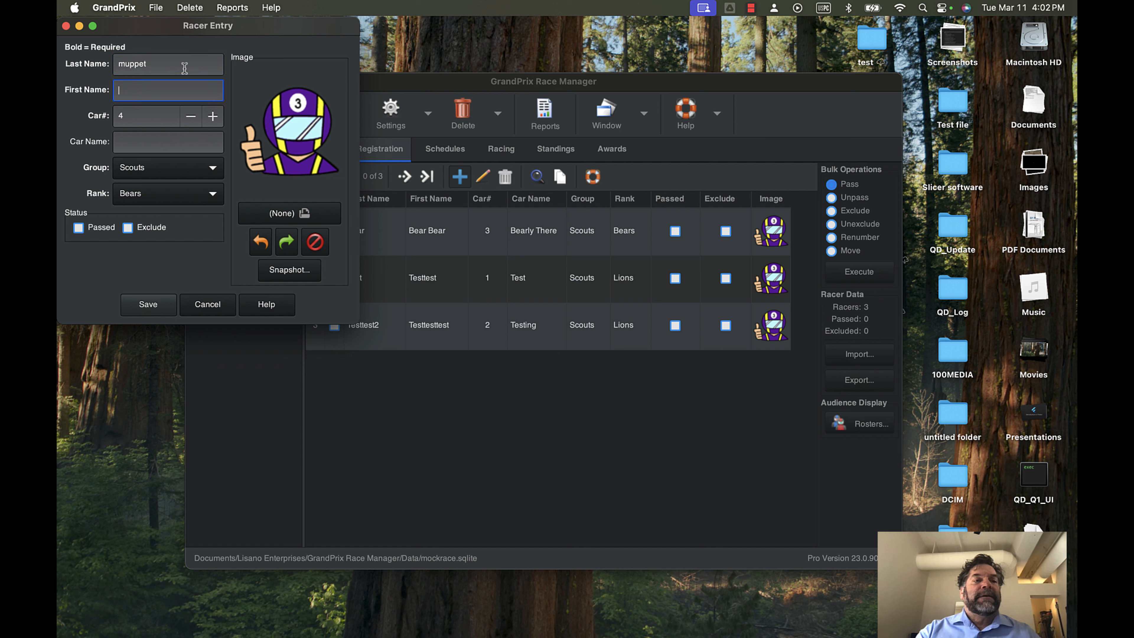
text(dancing)
click(143, 143)
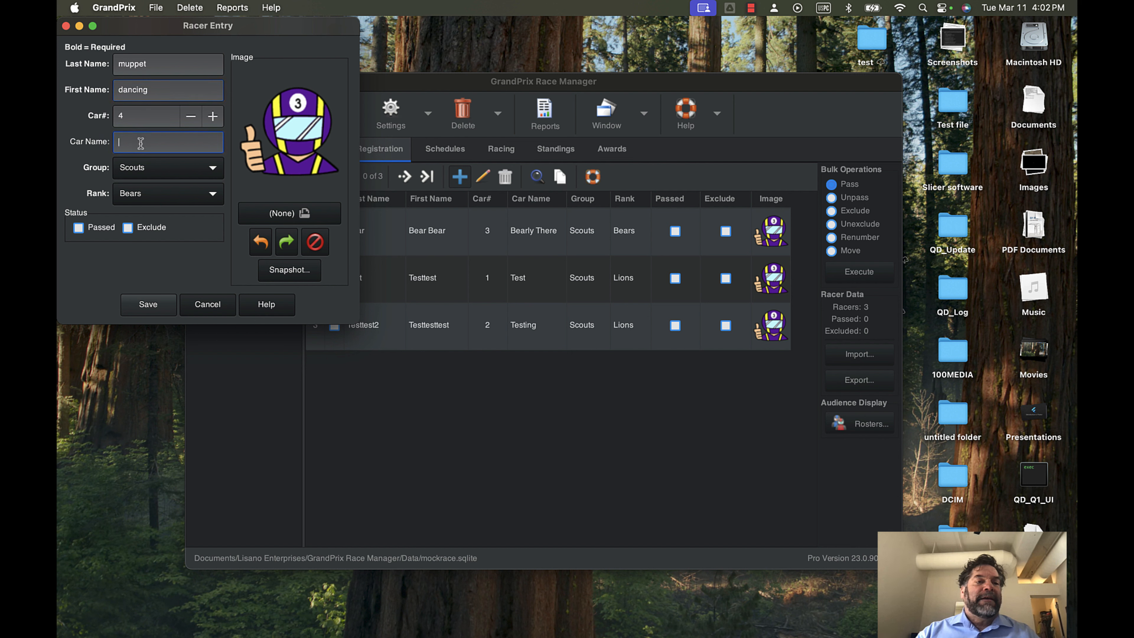
text(dancing car)
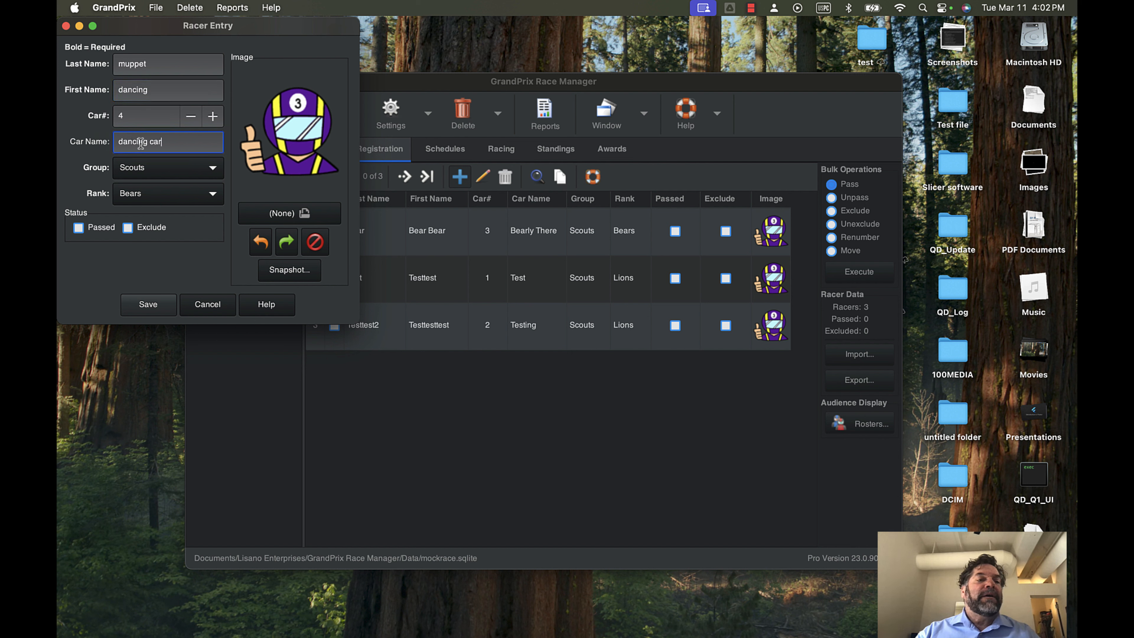
- Save car 4 'Dancing Car', then register car 5 'My Car' under Adults, Den Leaders rank
click(145, 313)
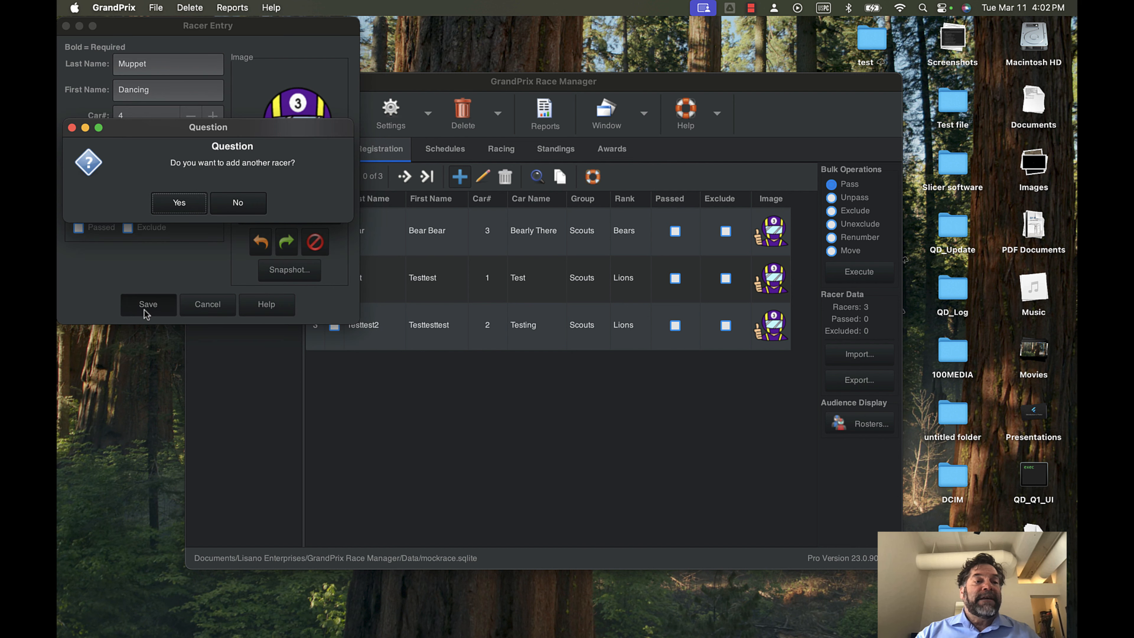
click(189, 204)
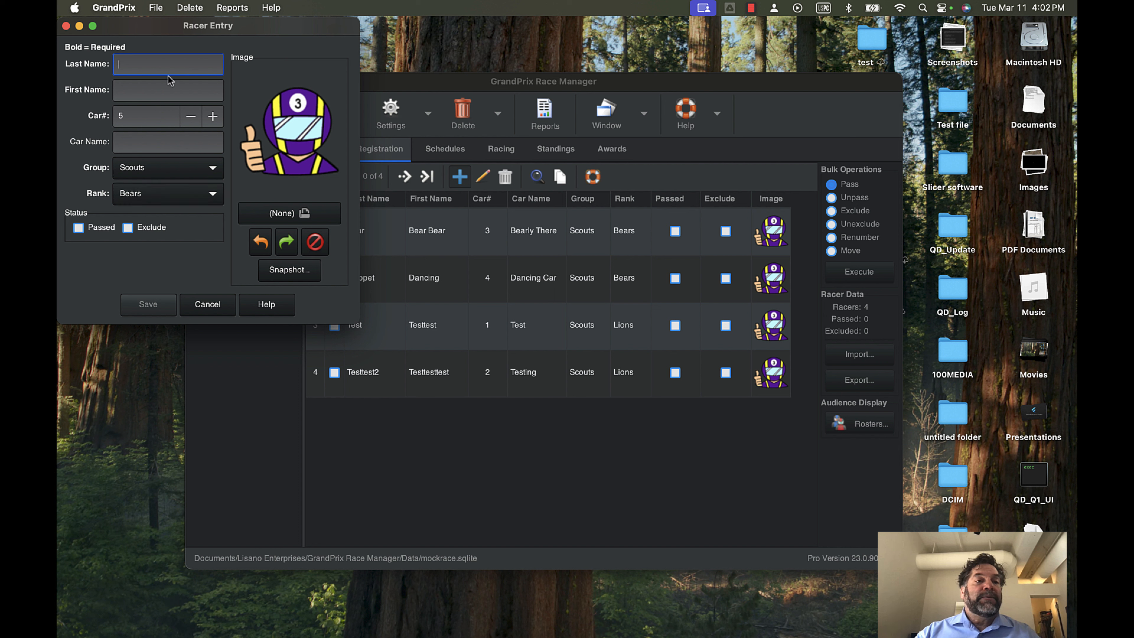
text(te)
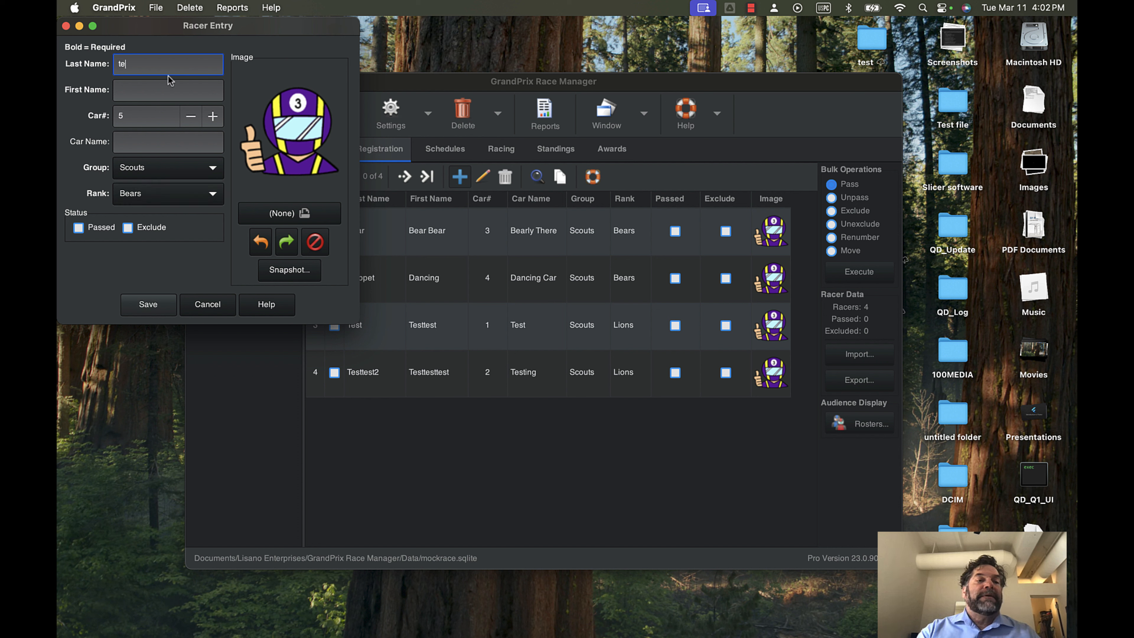
text(rrill)
key(Tab)
text(william)
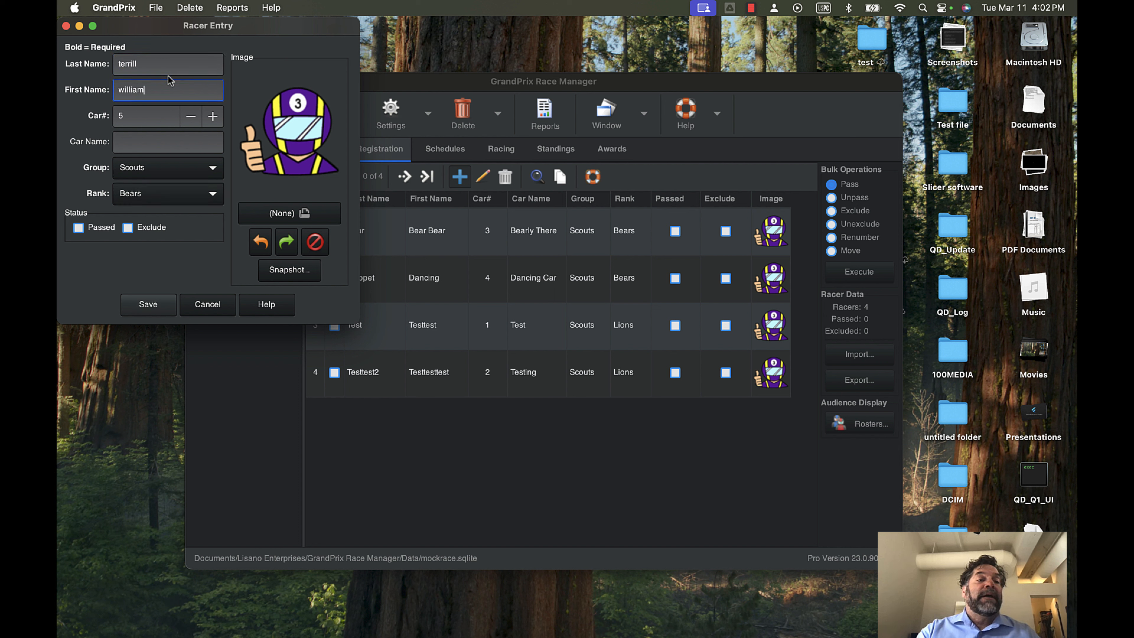
click(136, 143)
text(my car)
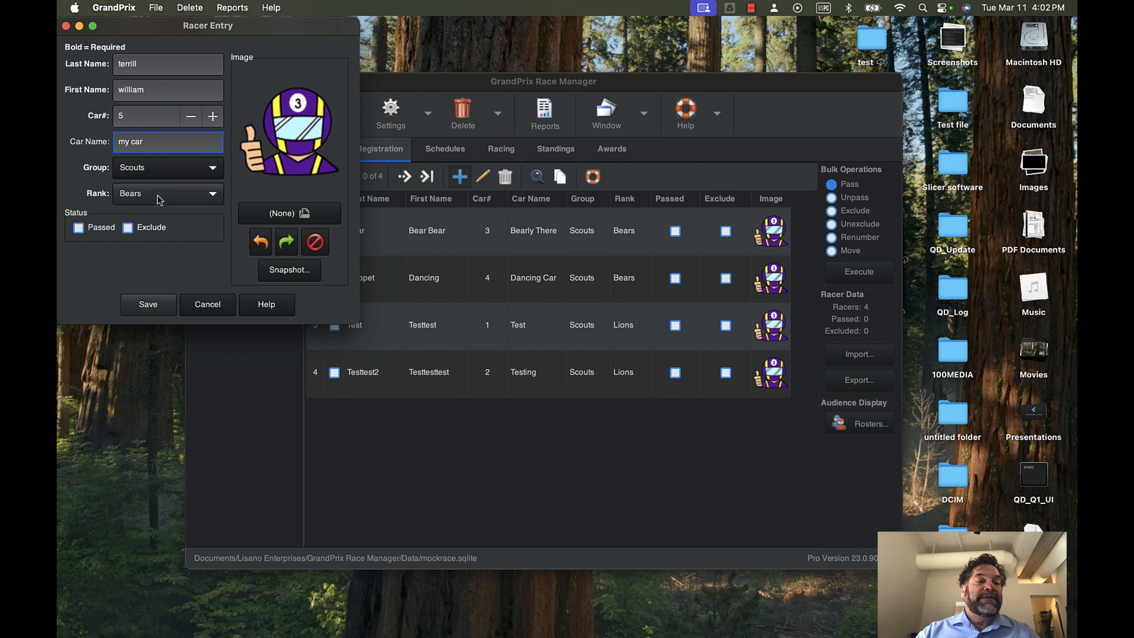
click(167, 168)
click(170, 152)
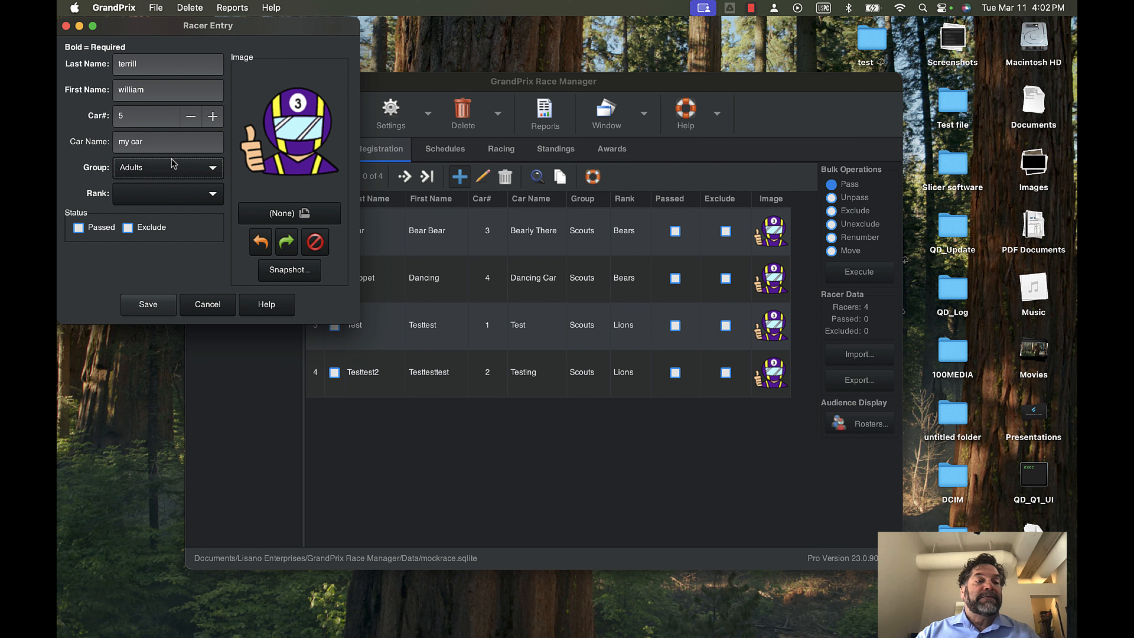
click(175, 193)
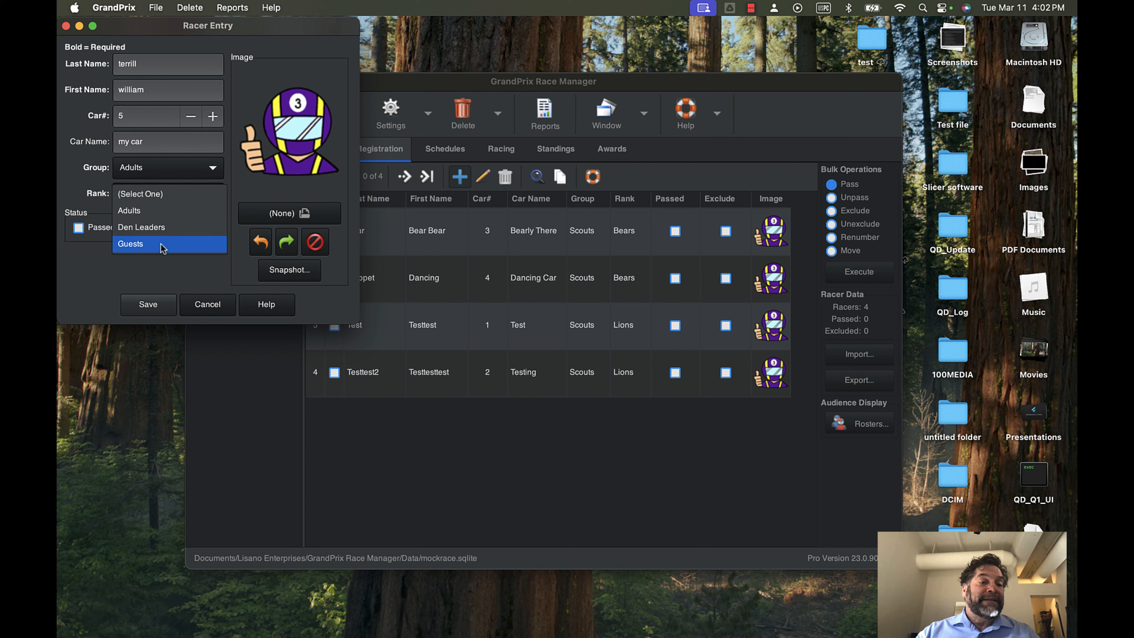
click(168, 229)
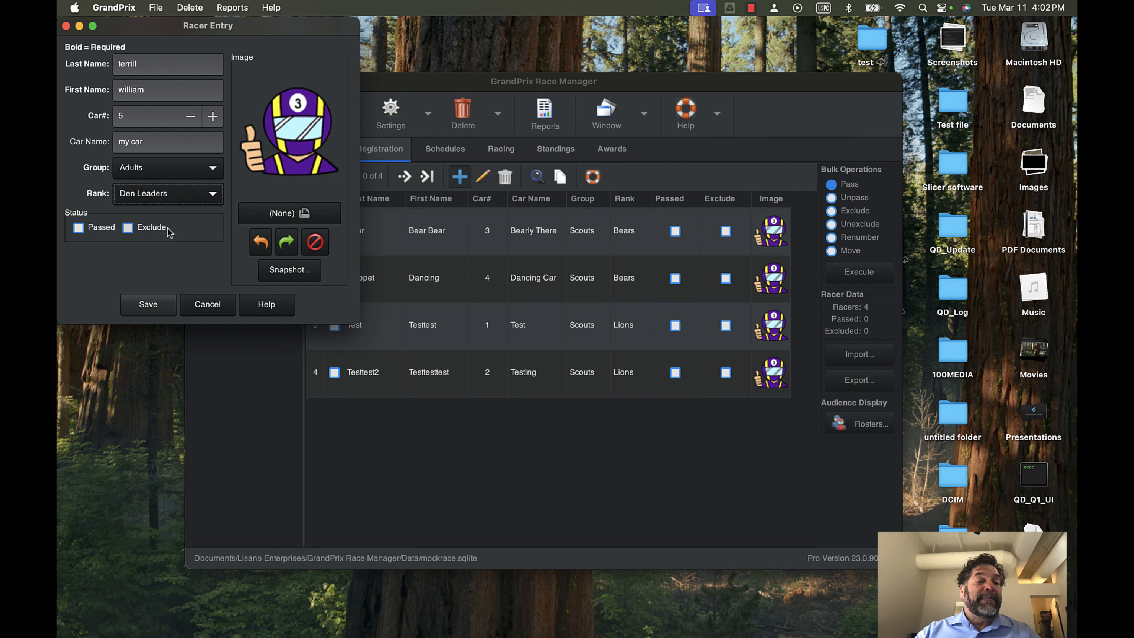
click(148, 307)
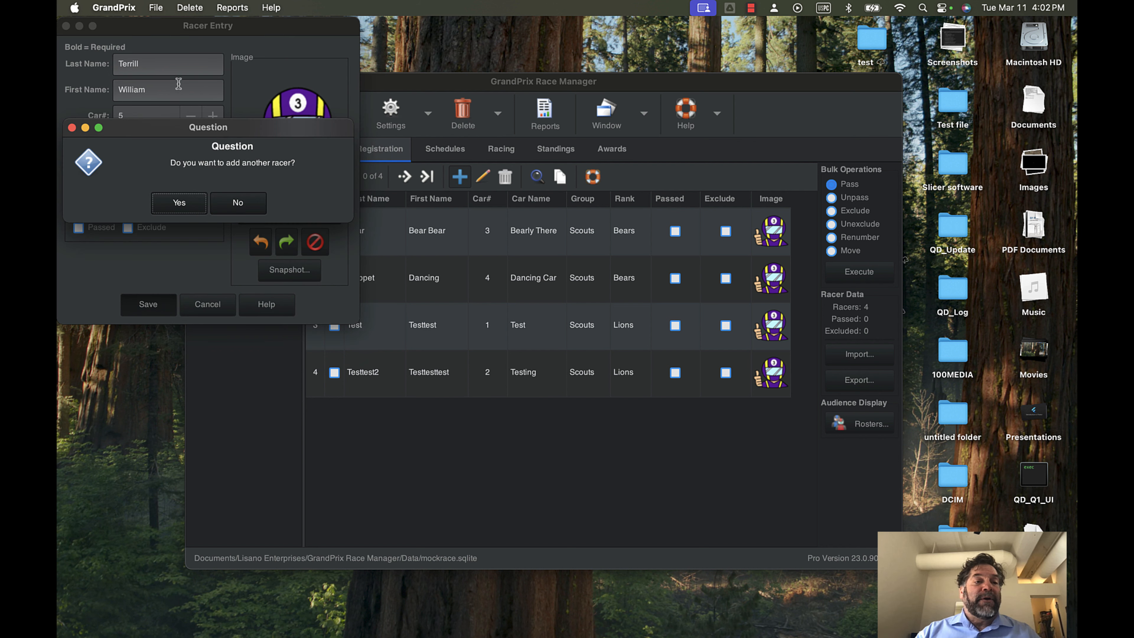
- Register car 6 'His Car' as a second Den Leaders racer and close the form
click(178, 210)
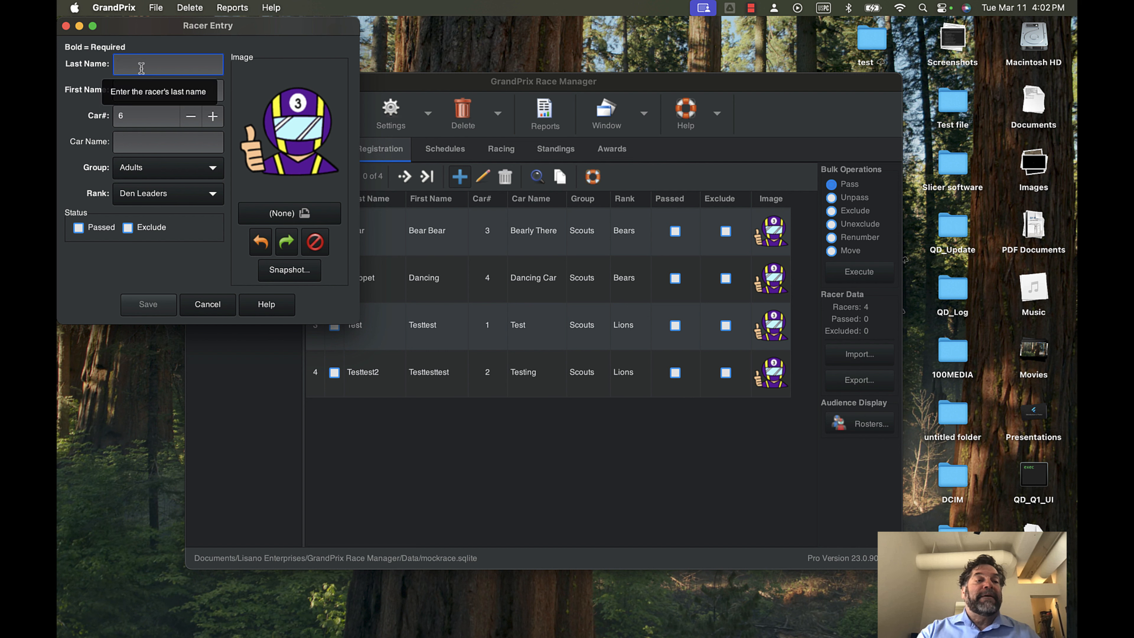
text(B)
text(Bea)
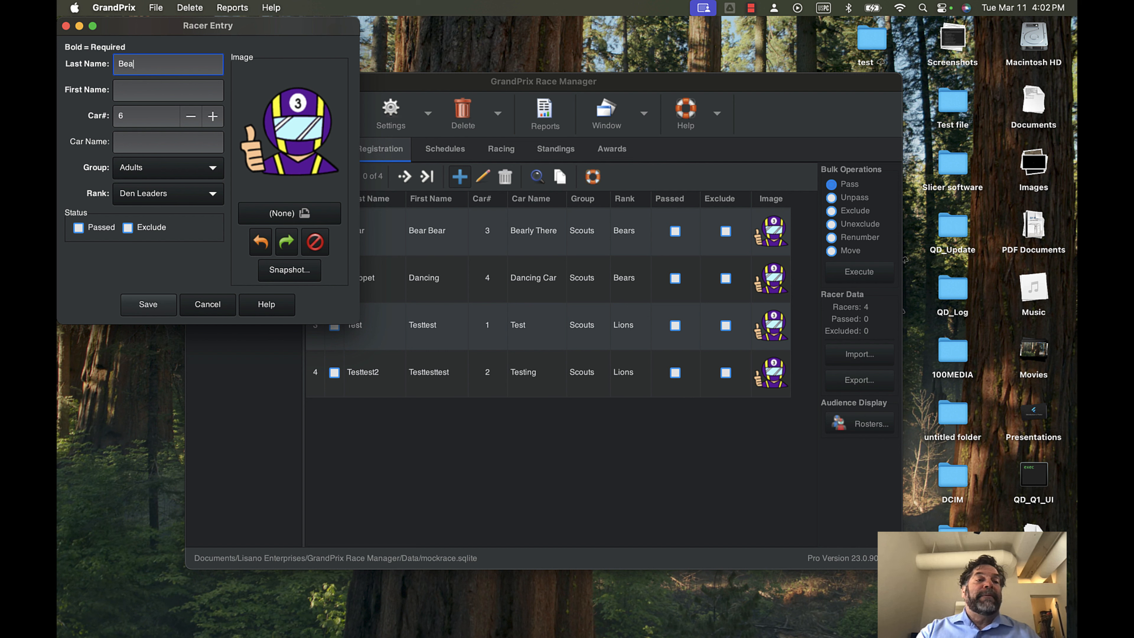
key(Tab)
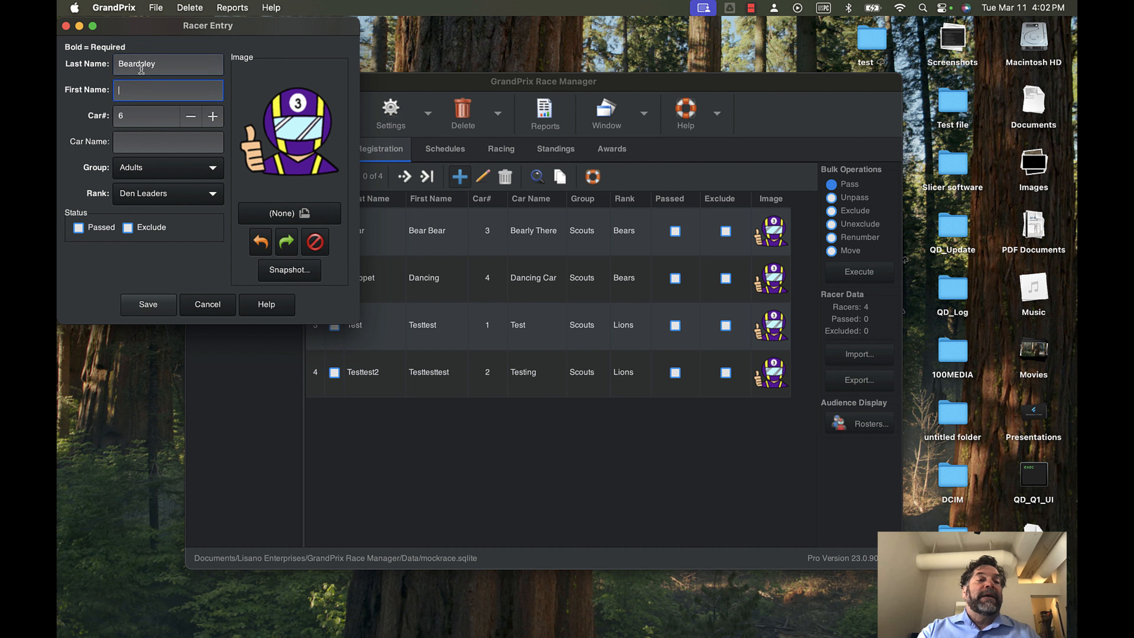
text(Brooke)
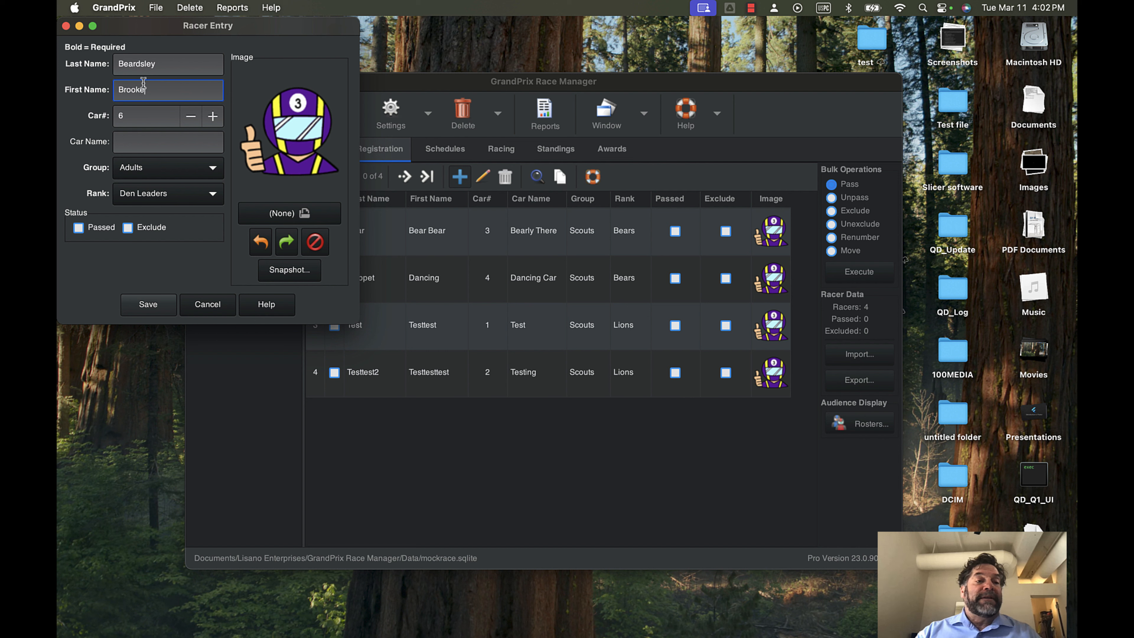
click(144, 146)
text(his car)
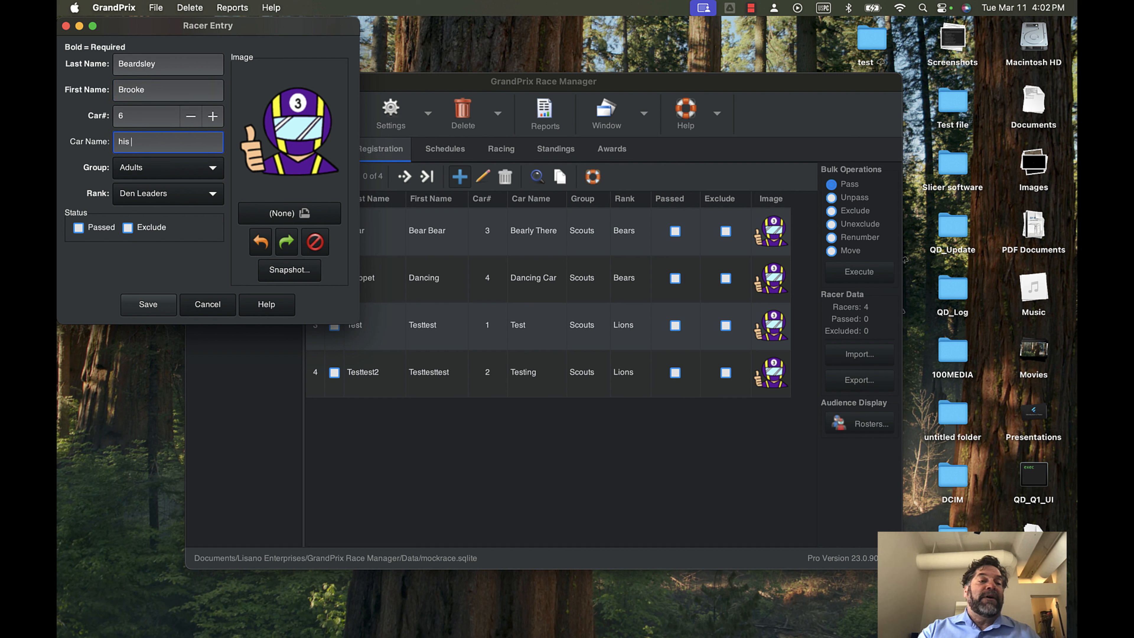
click(151, 308)
click(204, 204)
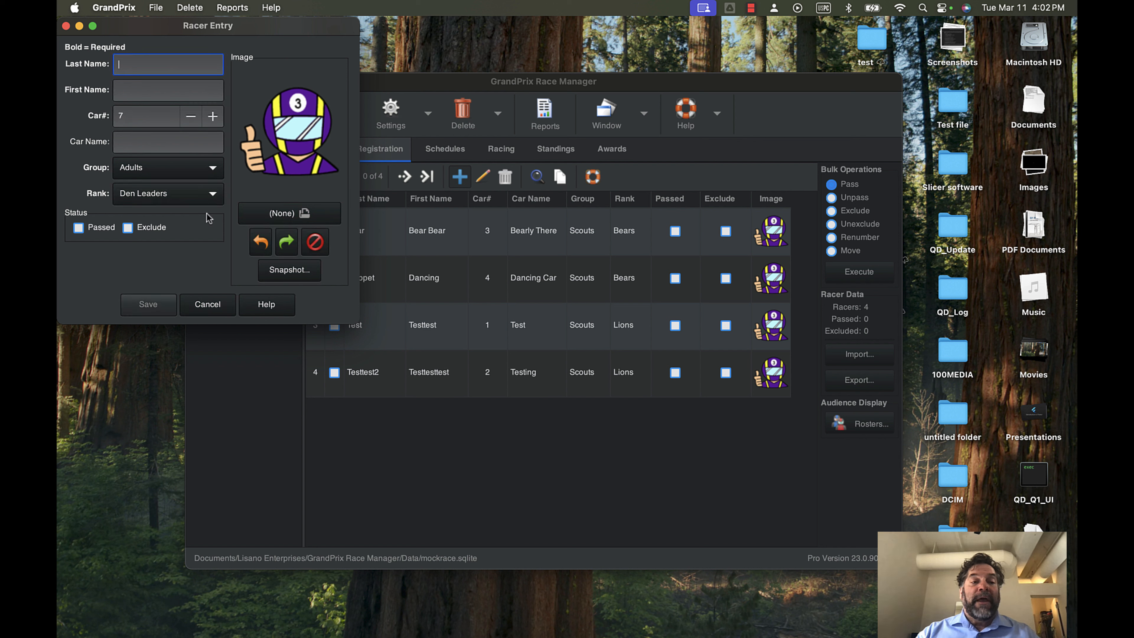
click(208, 308)
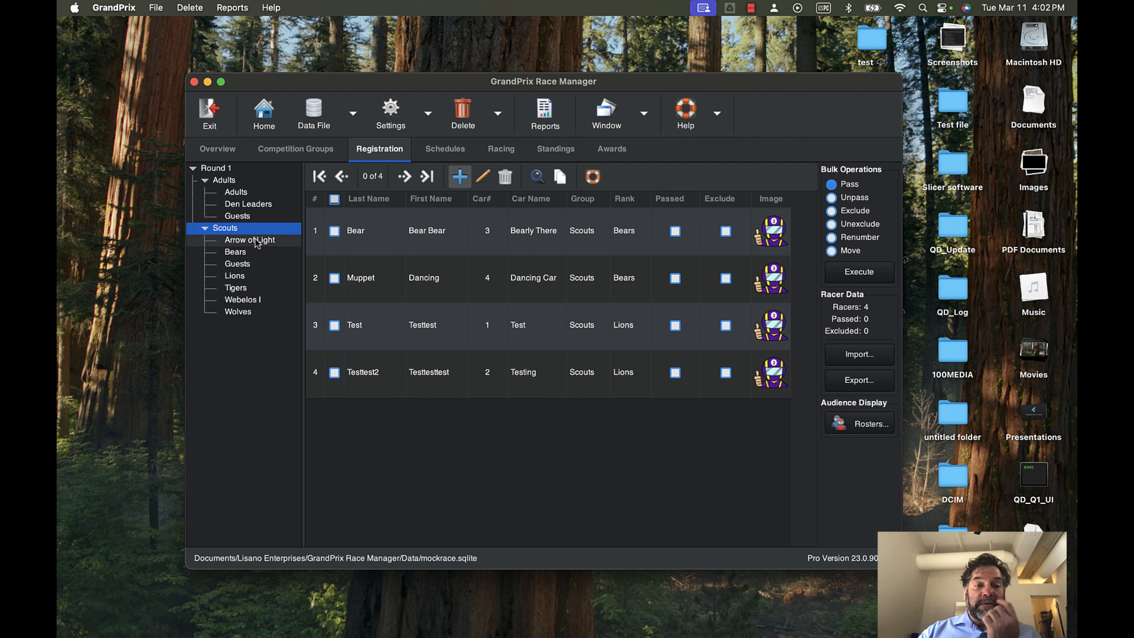
- Browse the Lions, Bears, Adults and Den Leaders rosters, ending on the two Den Leaders racers
click(236, 277)
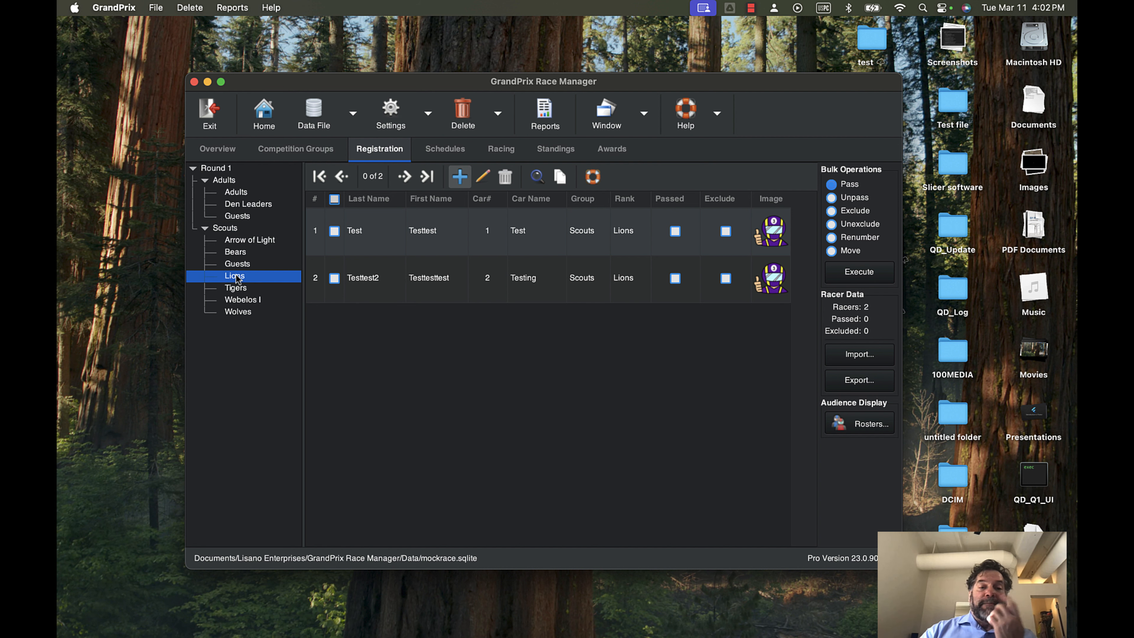
click(246, 253)
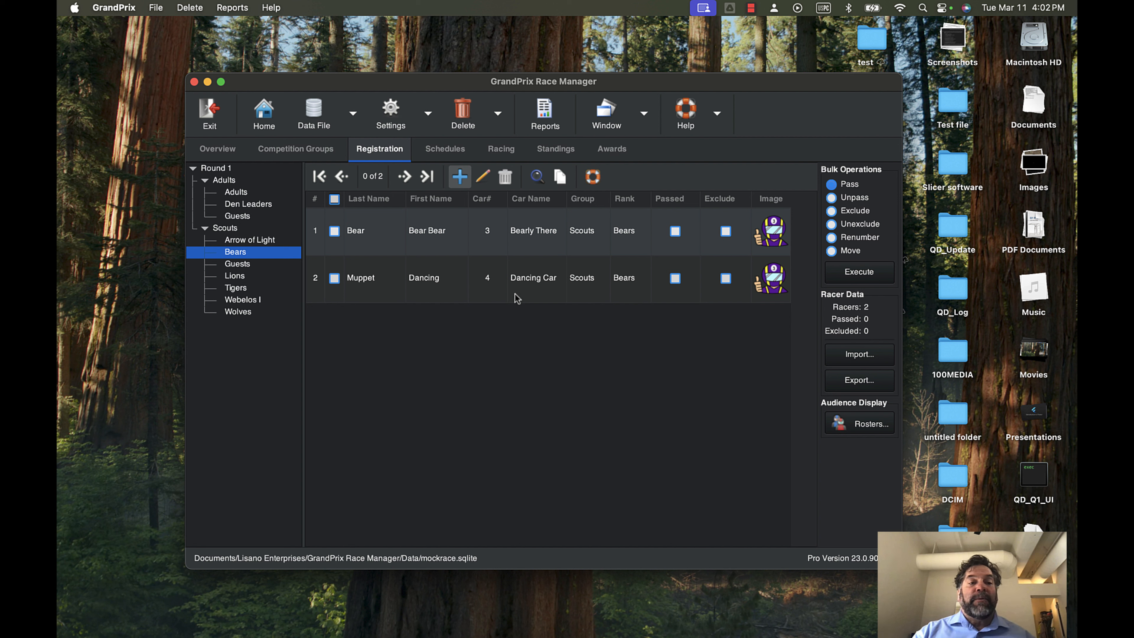
click(236, 194)
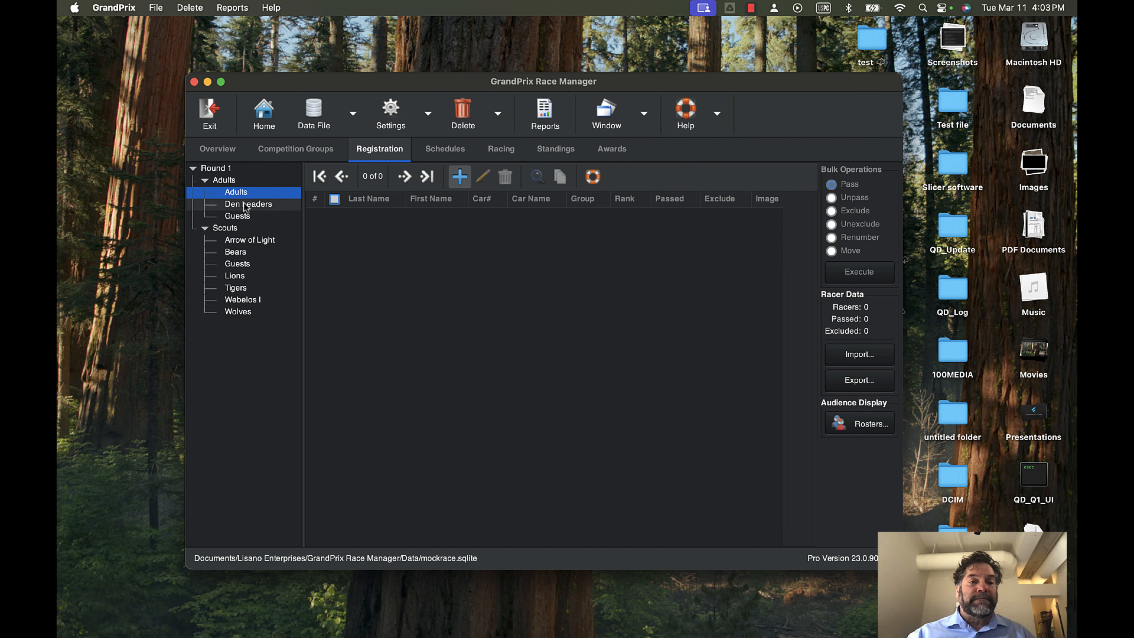
click(247, 205)
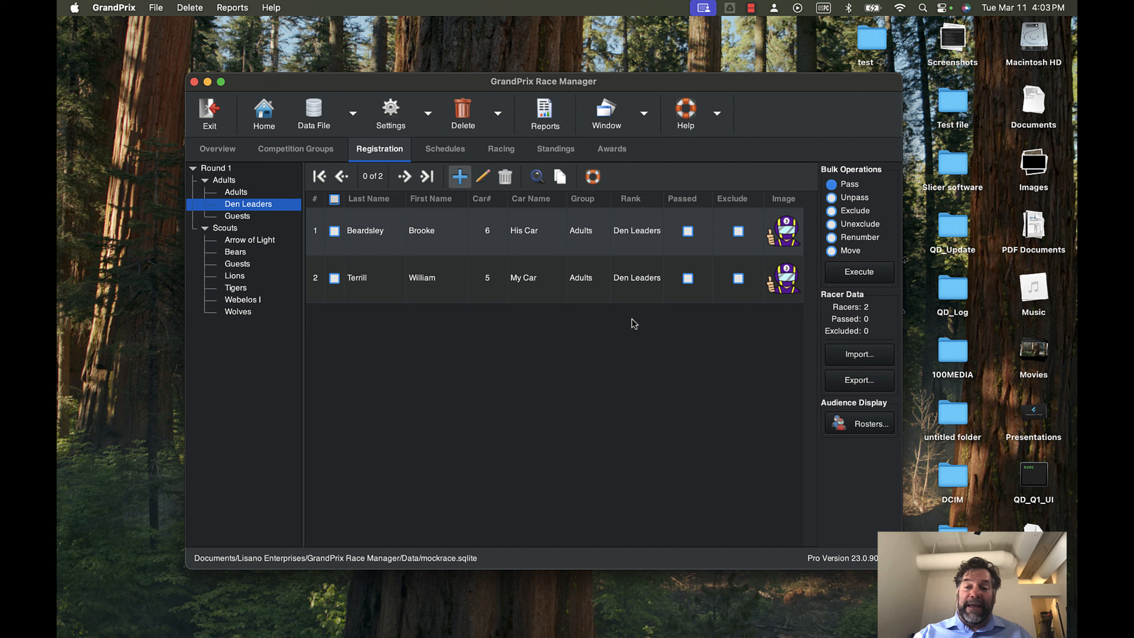
click(855, 356)
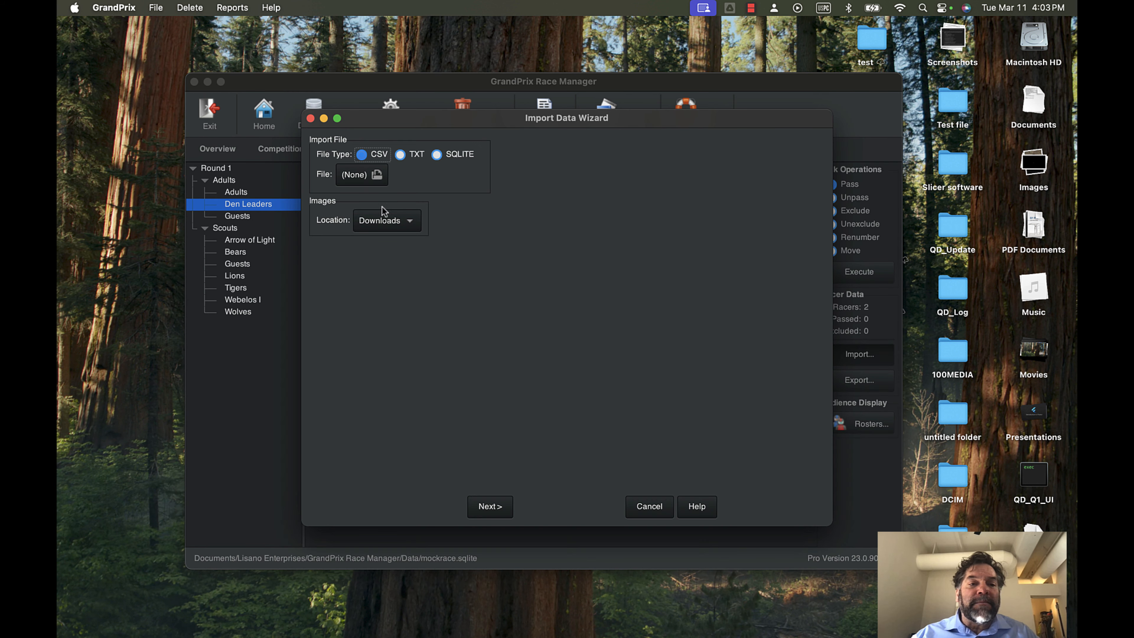
click(393, 226)
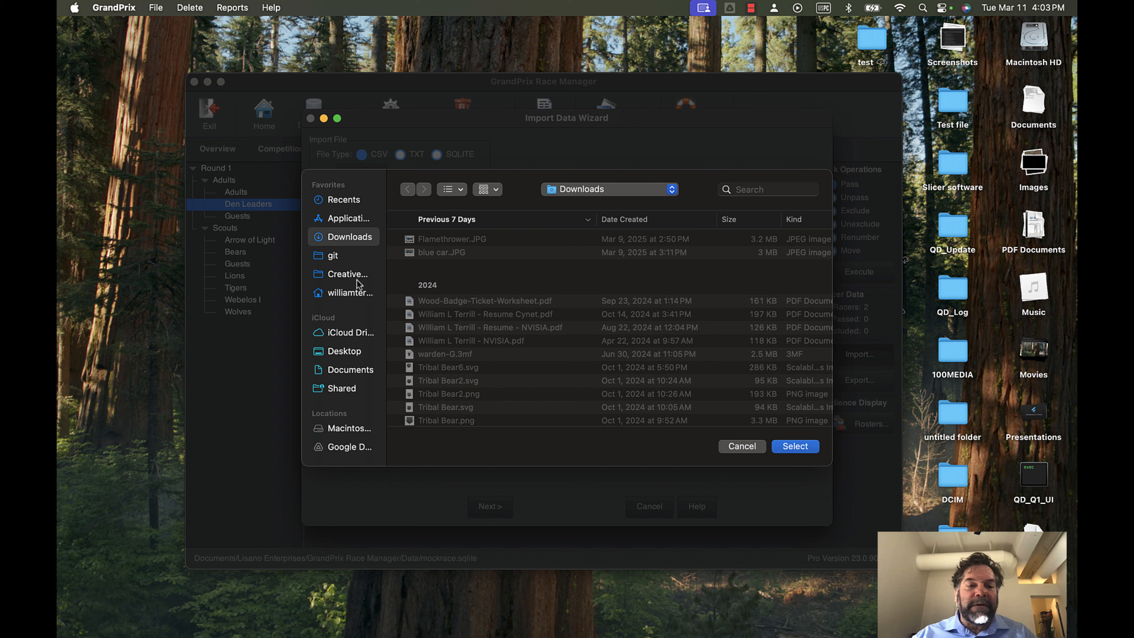
click(345, 375)
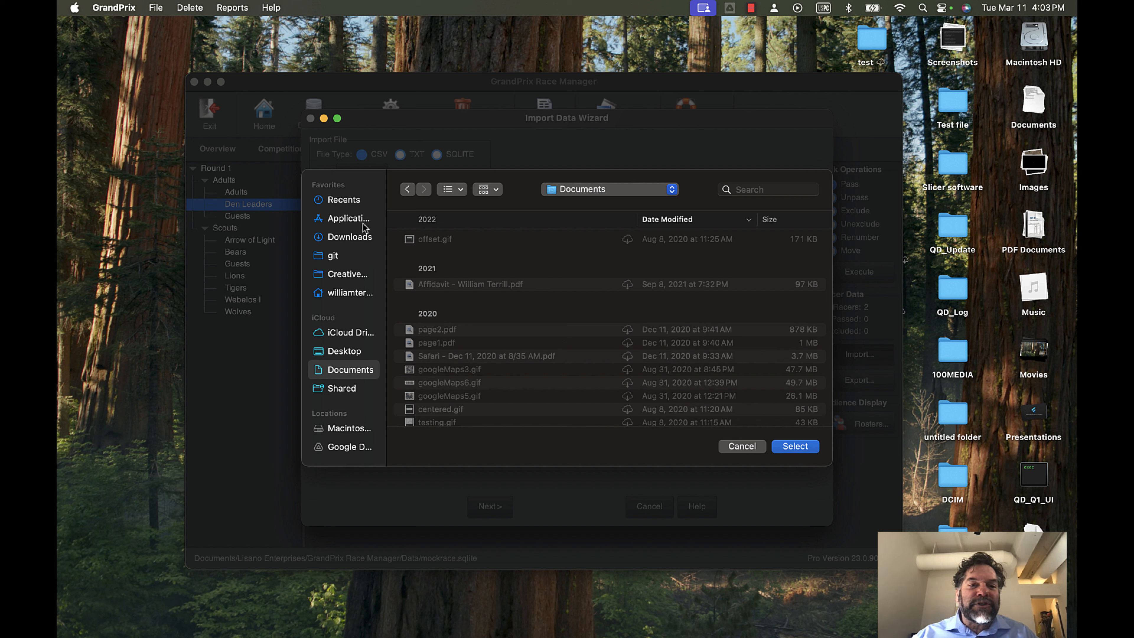
click(353, 218)
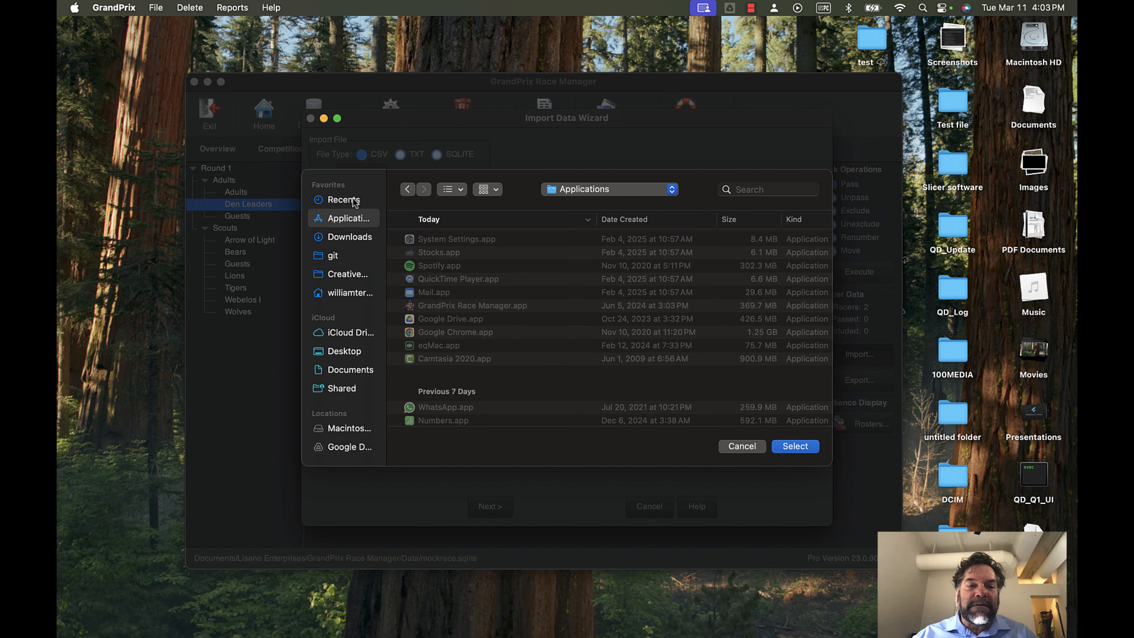
click(344, 200)
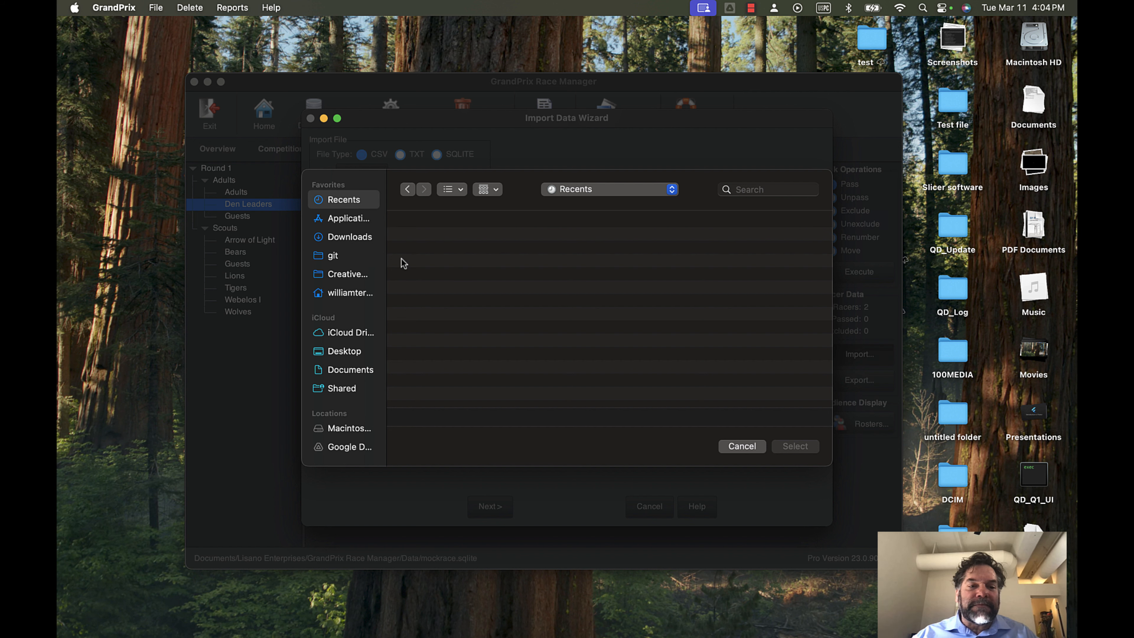
click(742, 446)
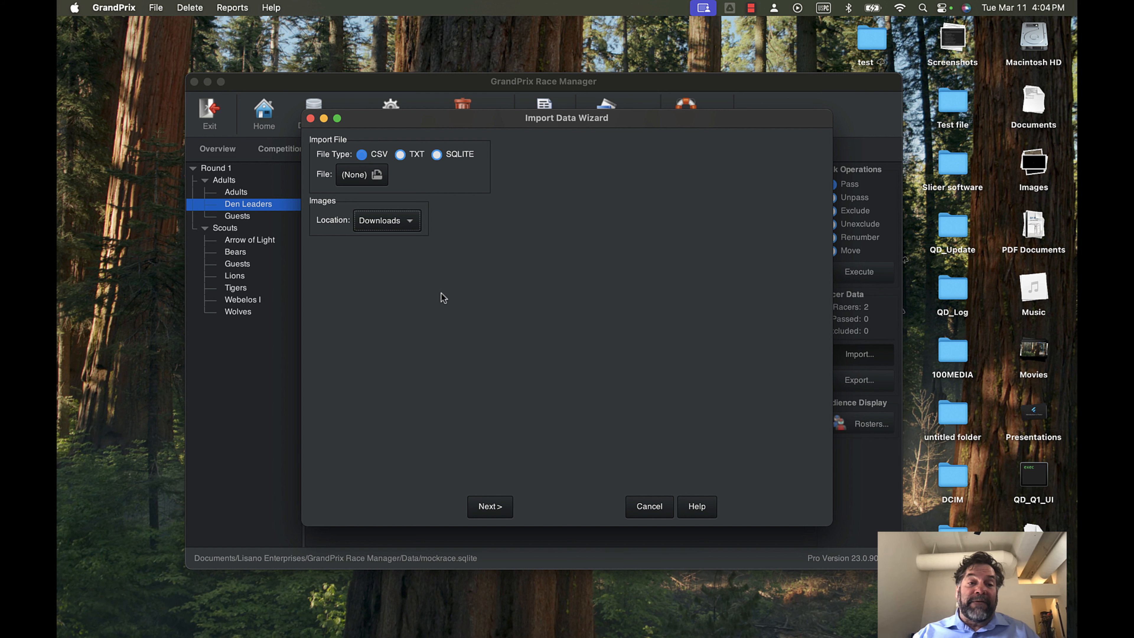
click(659, 510)
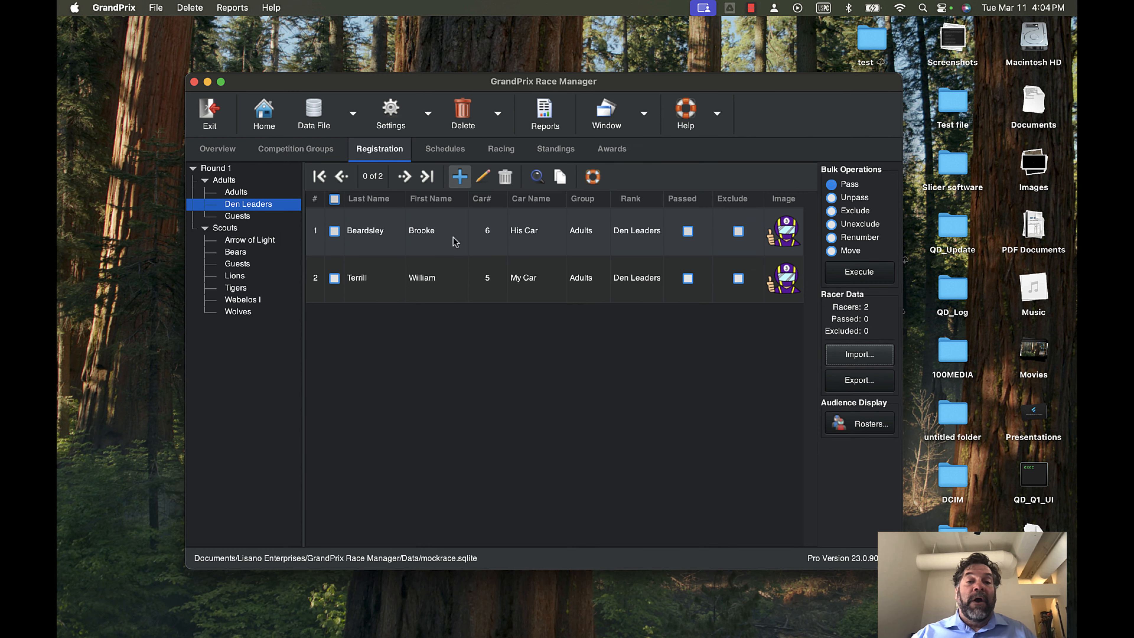
click(439, 149)
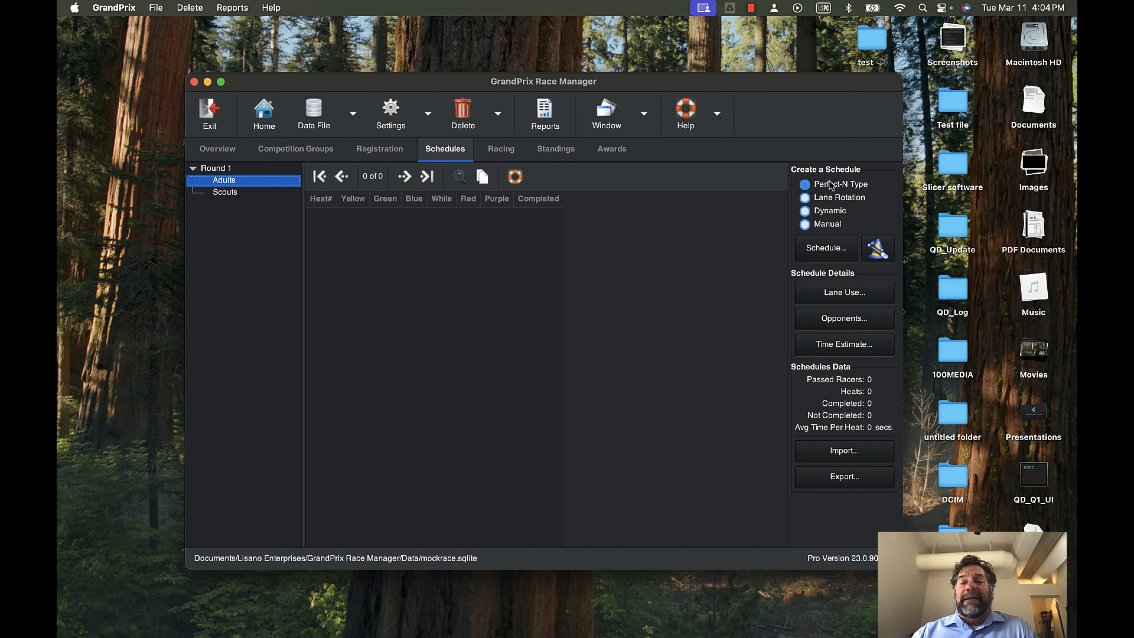
click(878, 250)
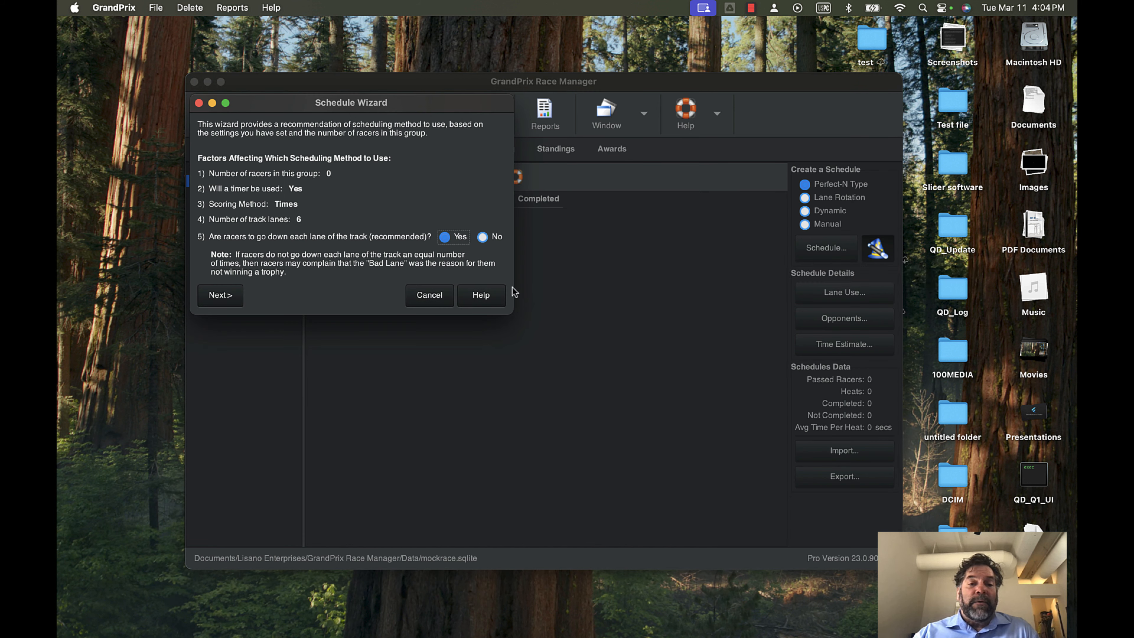
click(428, 291)
click(388, 150)
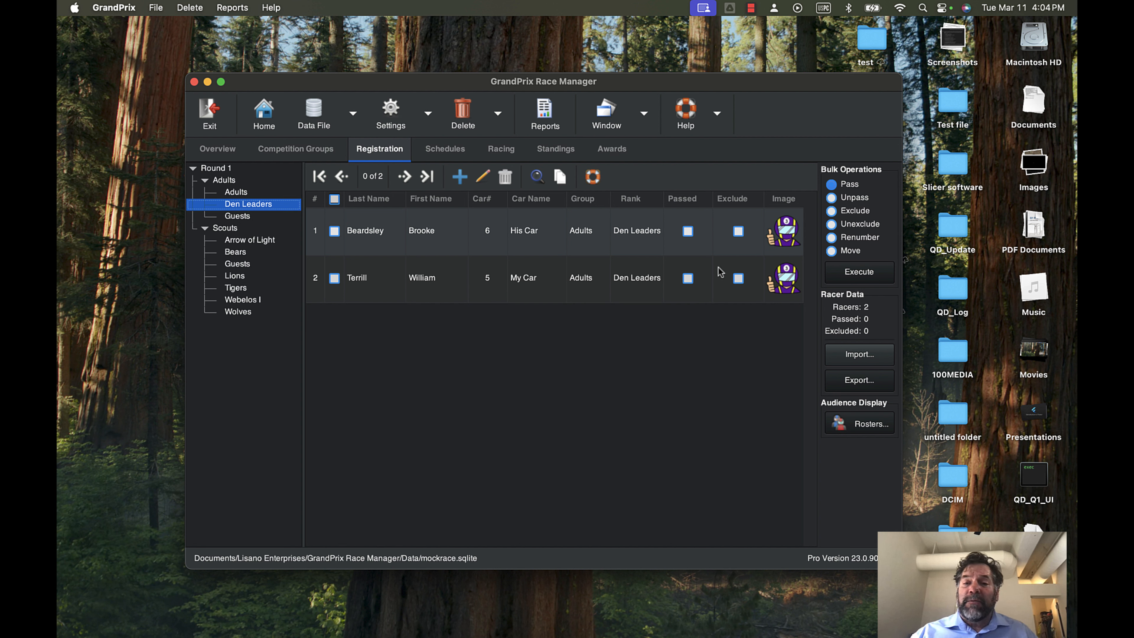
- Tick Passed for both Den Leaders rows and all four Scouts rows, then go to Schedules
click(688, 231)
click(688, 278)
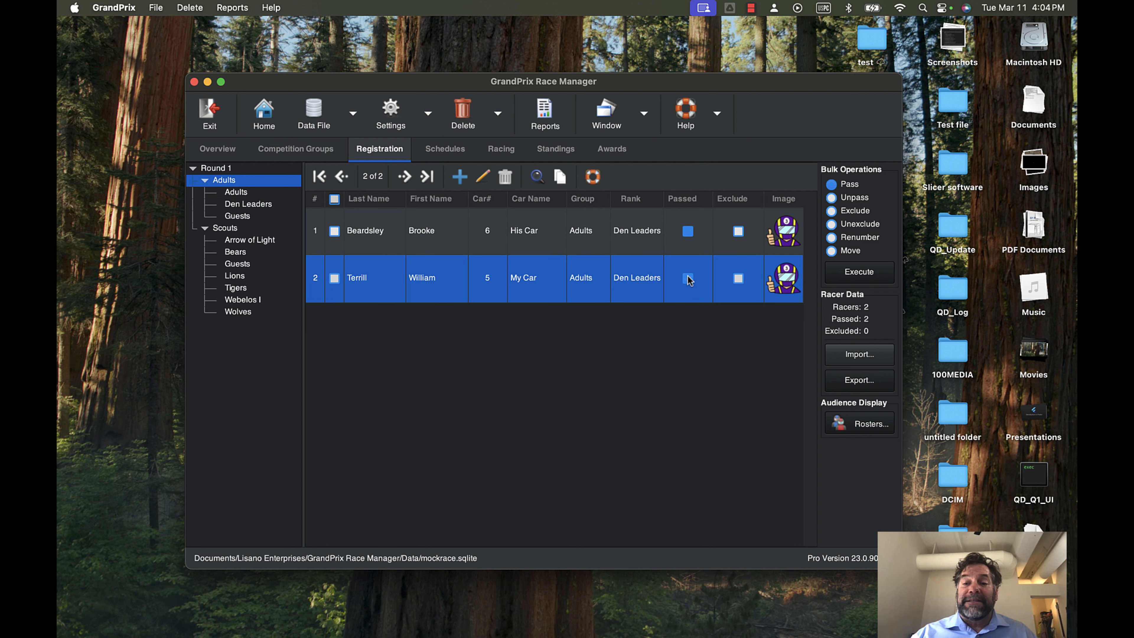
click(249, 230)
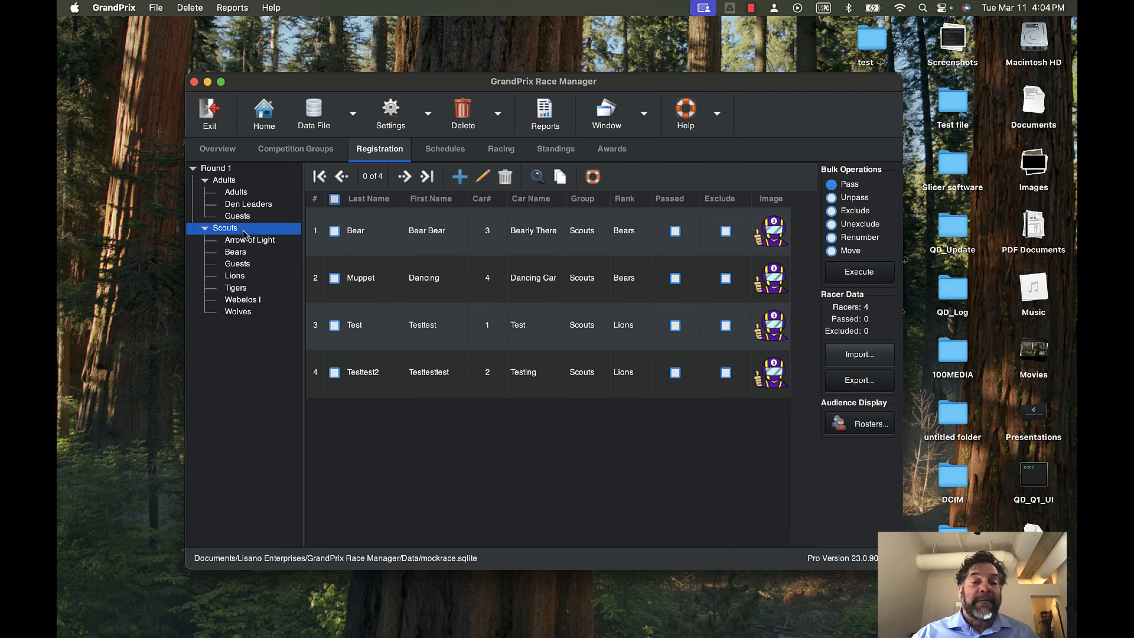
click(675, 231)
click(675, 278)
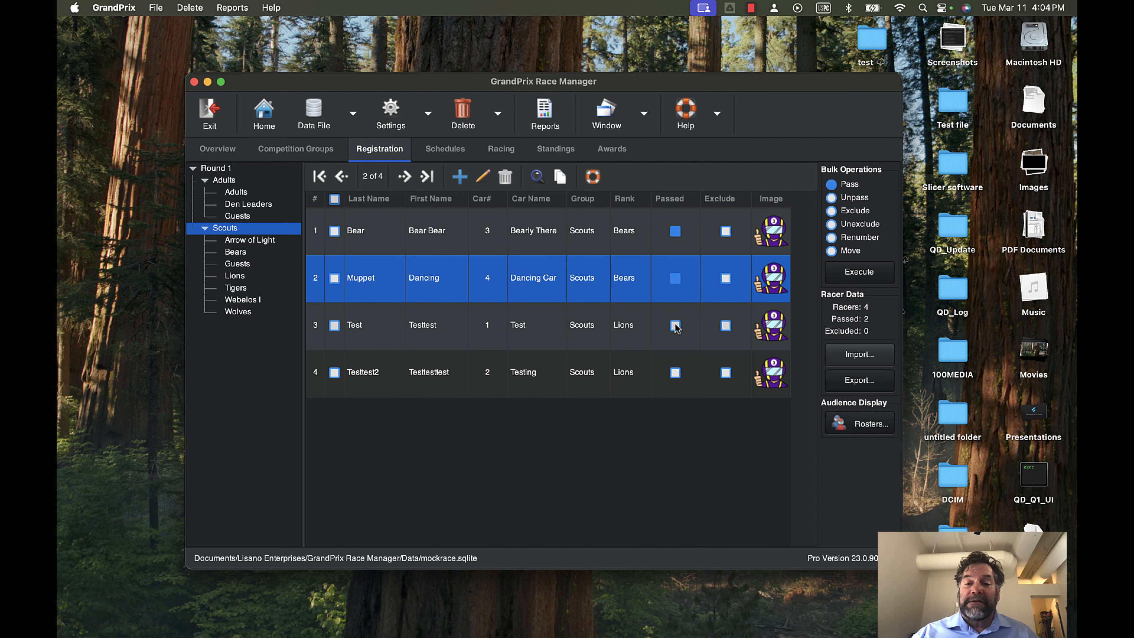
click(675, 326)
click(674, 372)
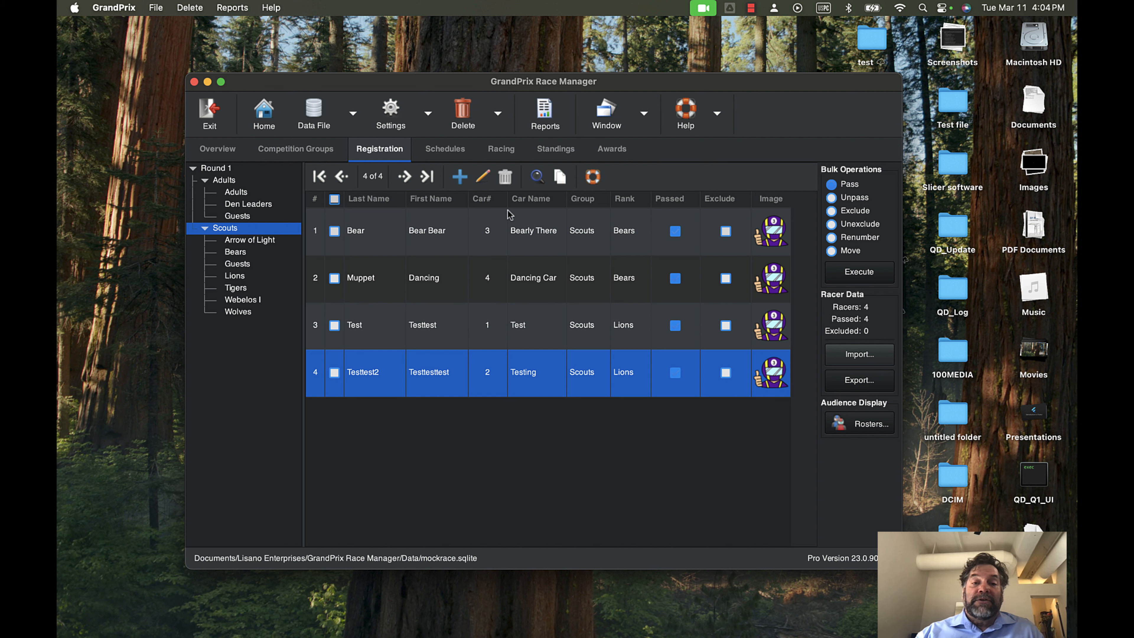
click(444, 150)
click(877, 248)
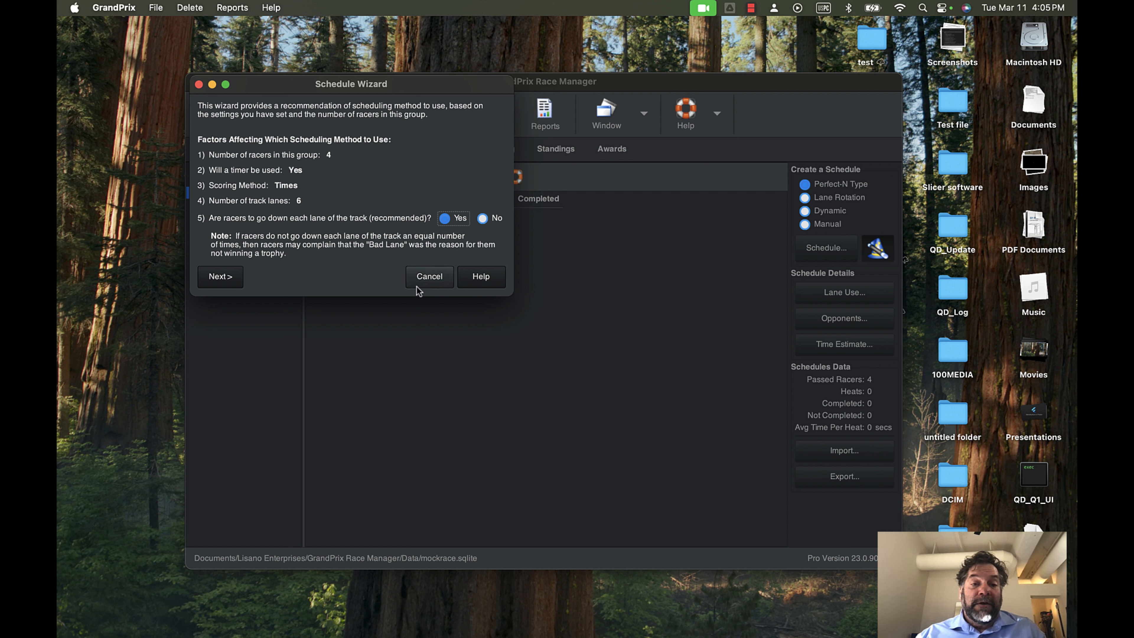
click(226, 279)
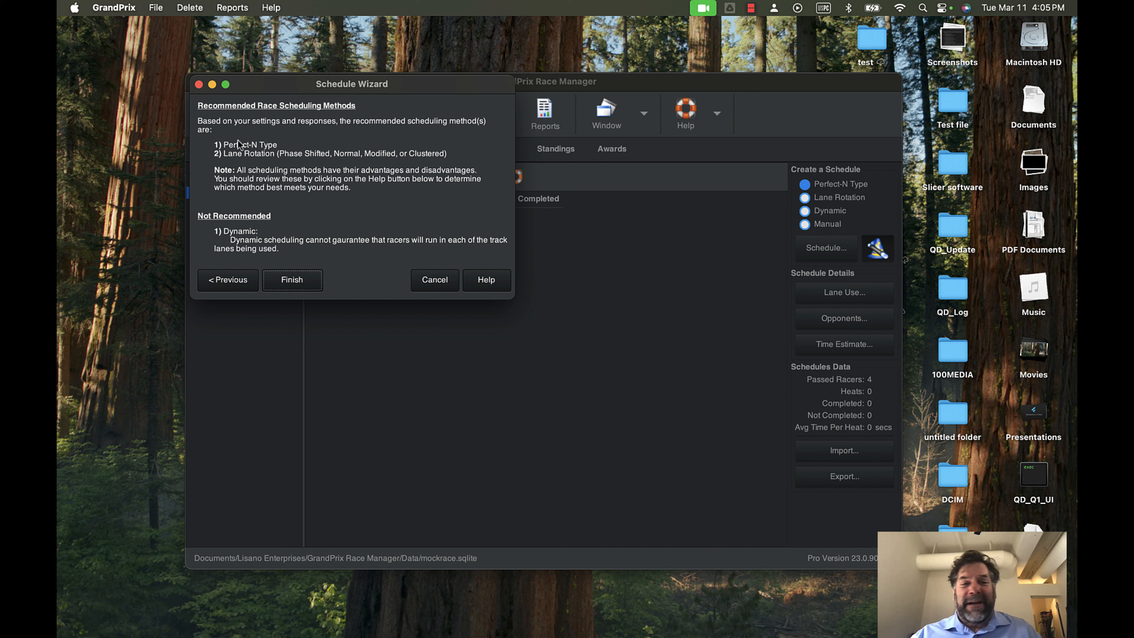
click(288, 282)
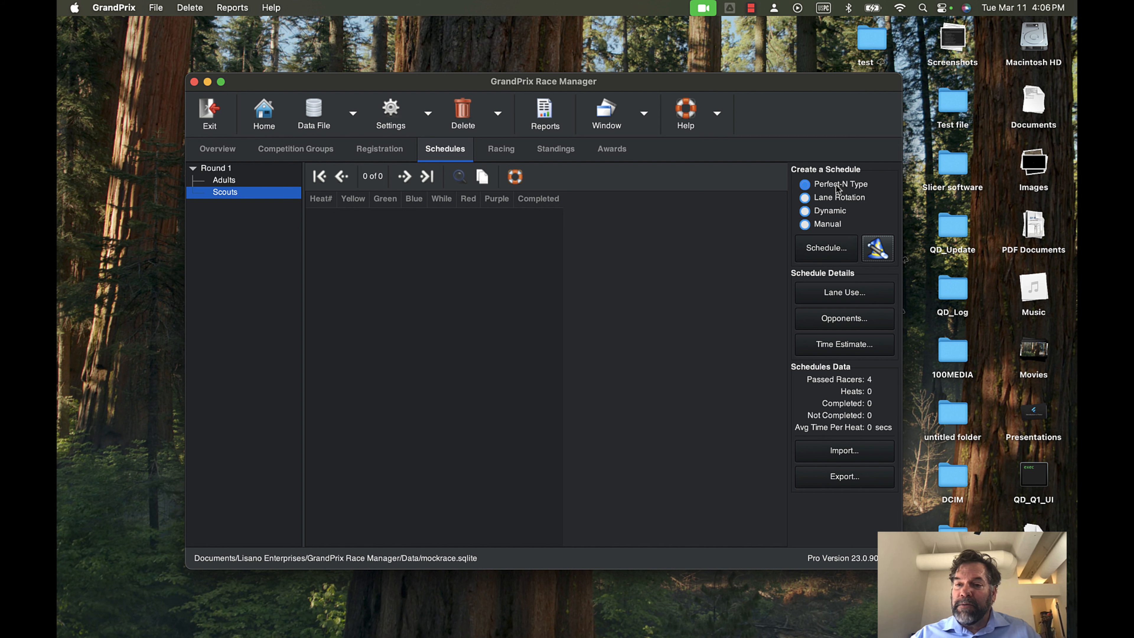
- Generate and save a Perfect-N schedule for the Scouts with every racer in every lane
click(837, 255)
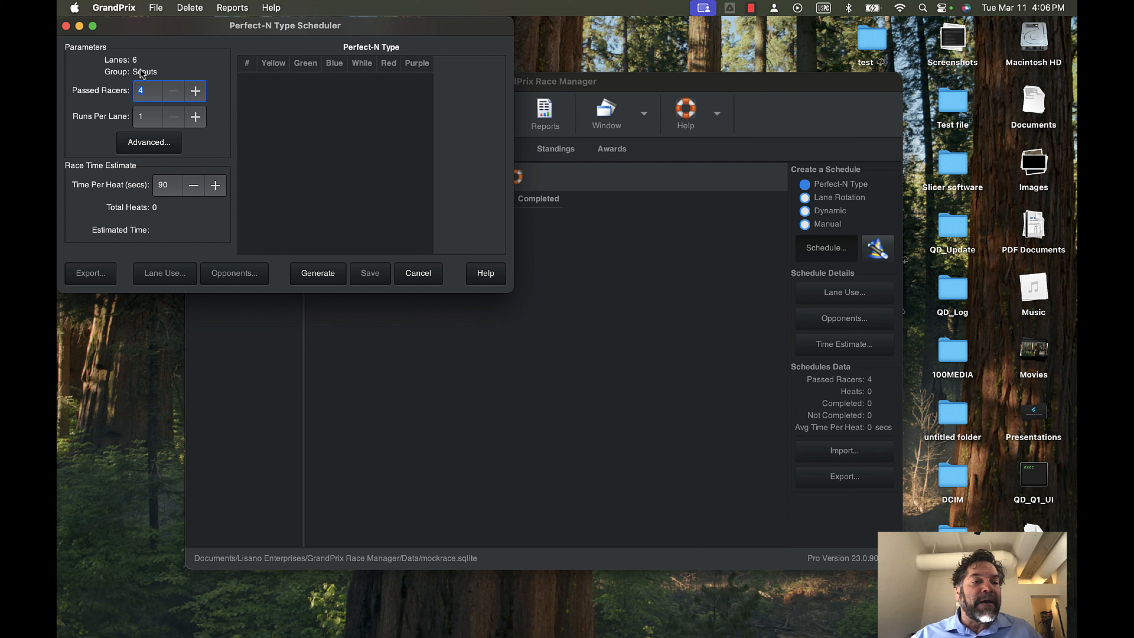
click(318, 273)
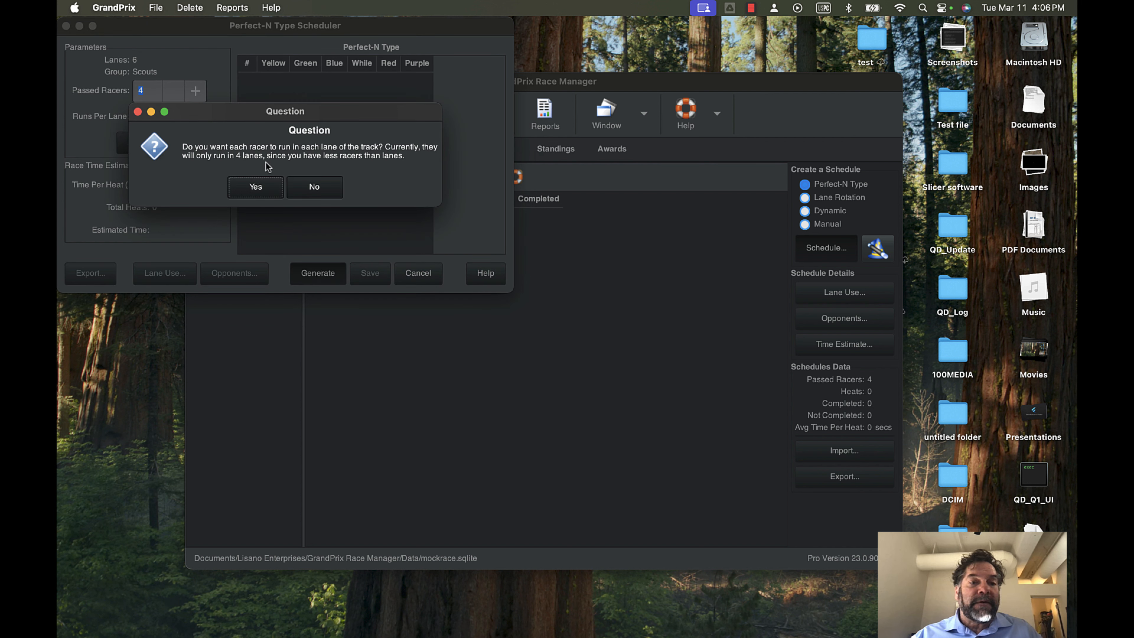
click(257, 186)
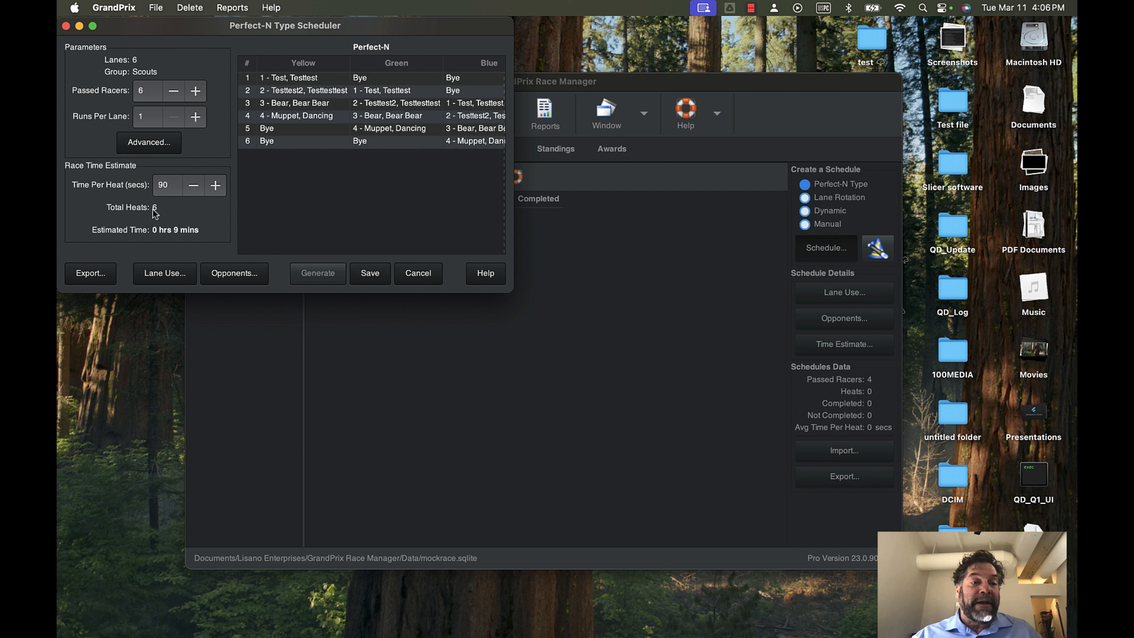
click(369, 274)
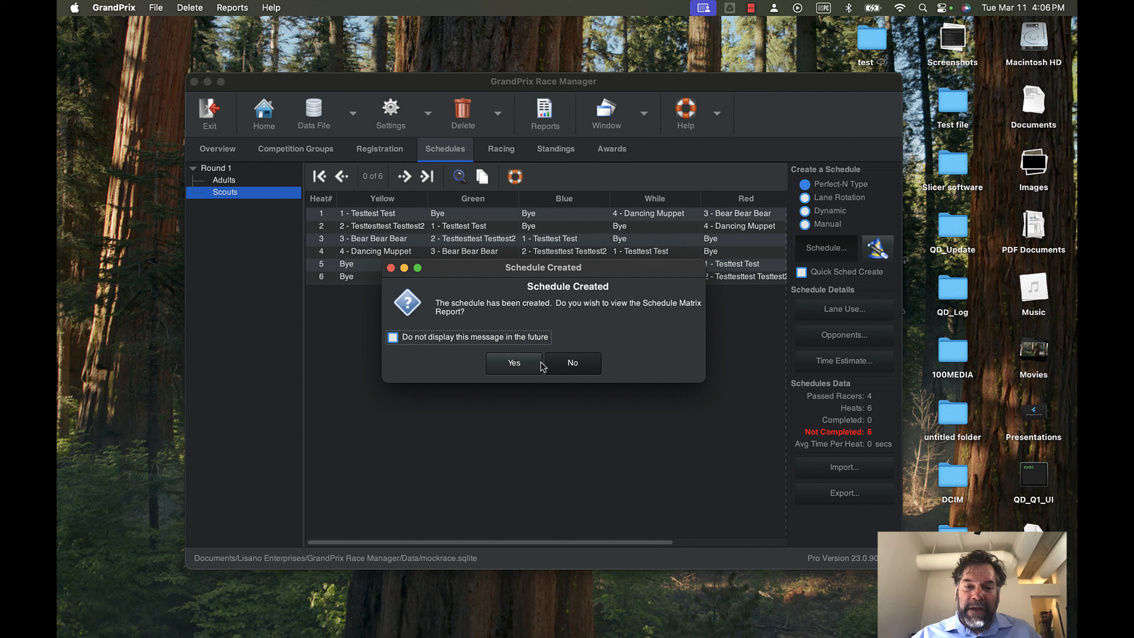
- Skip the matrix report, attempt auto-scheduling the other group, dismiss its error, and select Adults
click(567, 363)
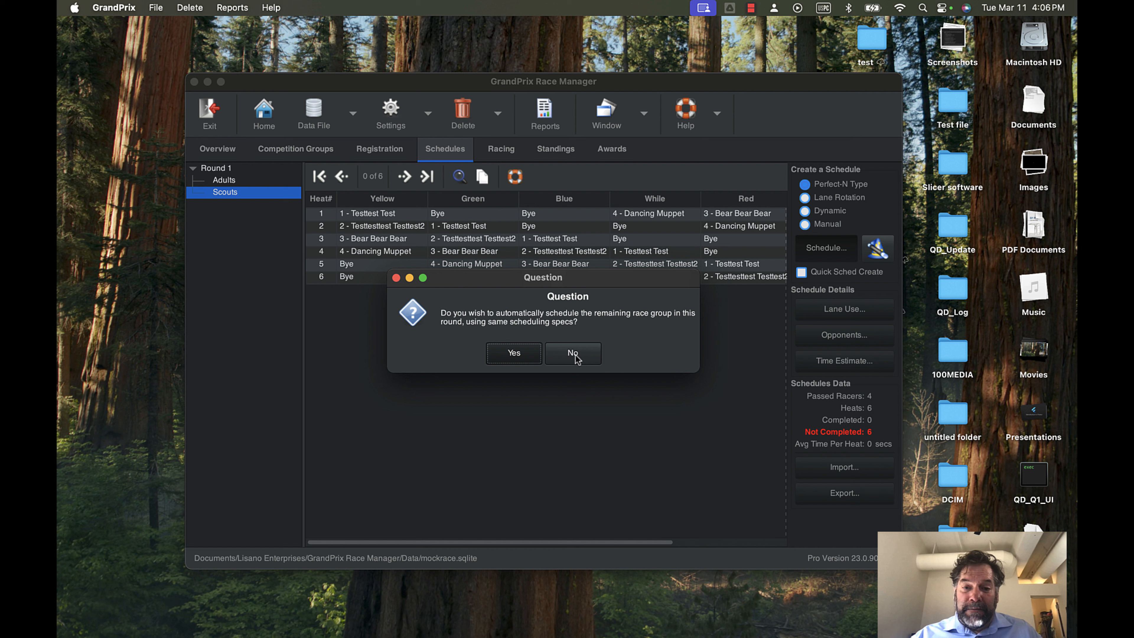
click(511, 354)
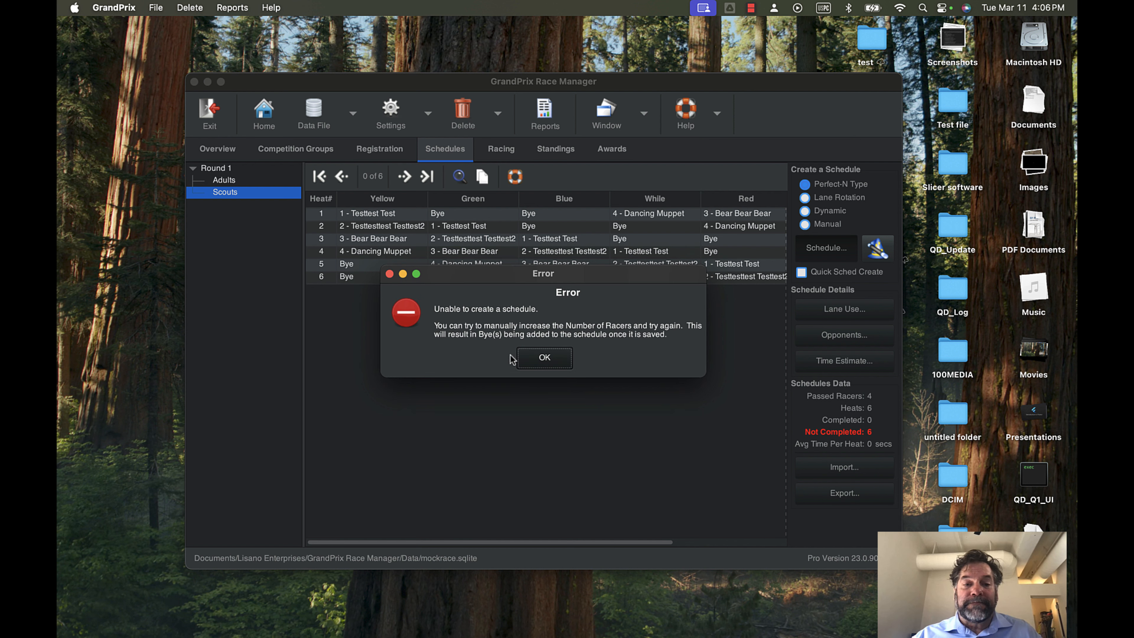
click(542, 360)
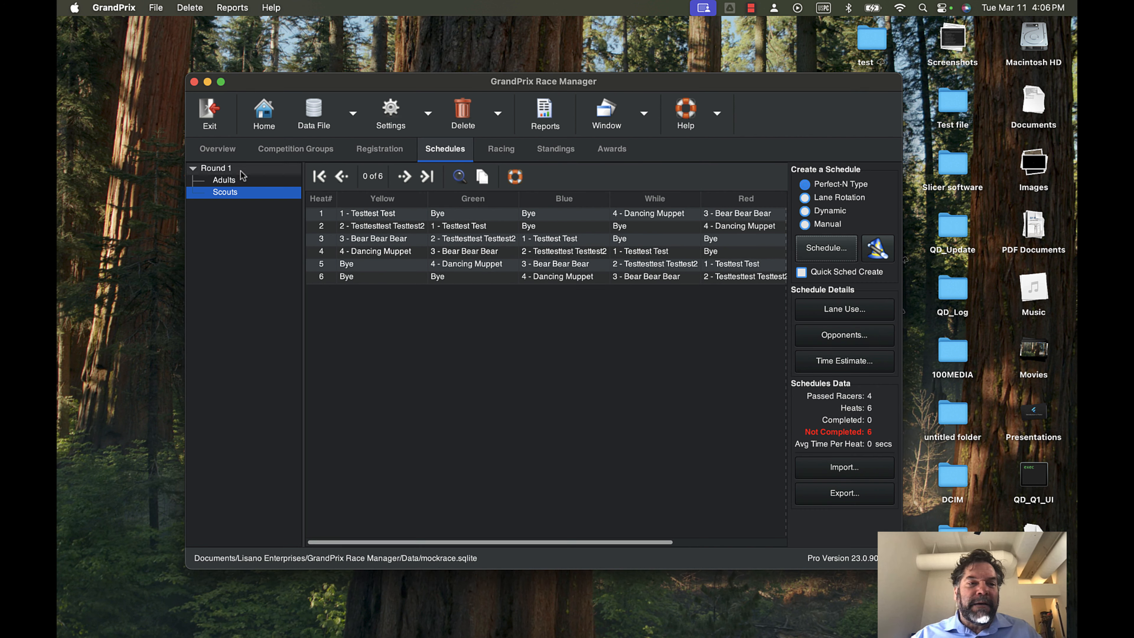
click(227, 180)
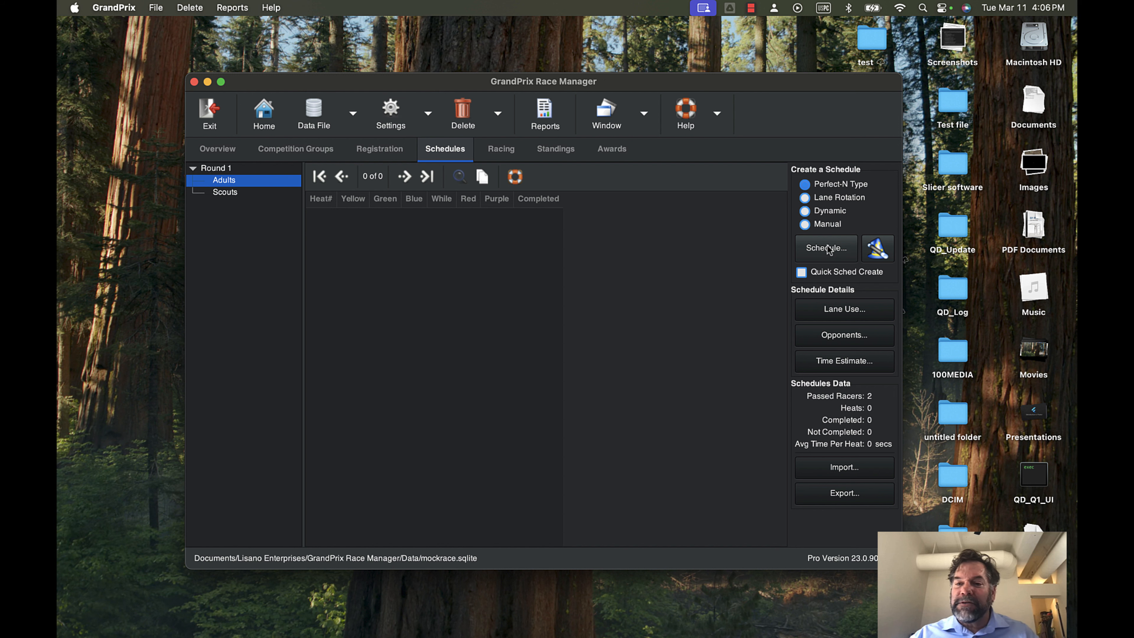
- Generate a 6-heat Perfect-N Adults schedule, review lane use and opponents, save, and view its report
click(835, 258)
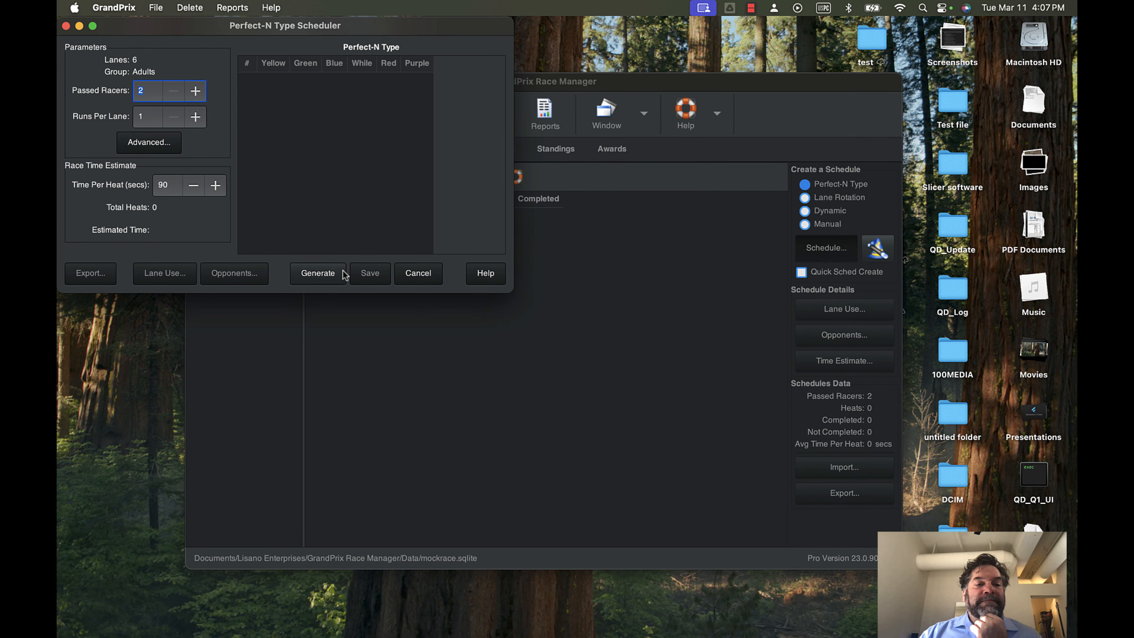
click(321, 280)
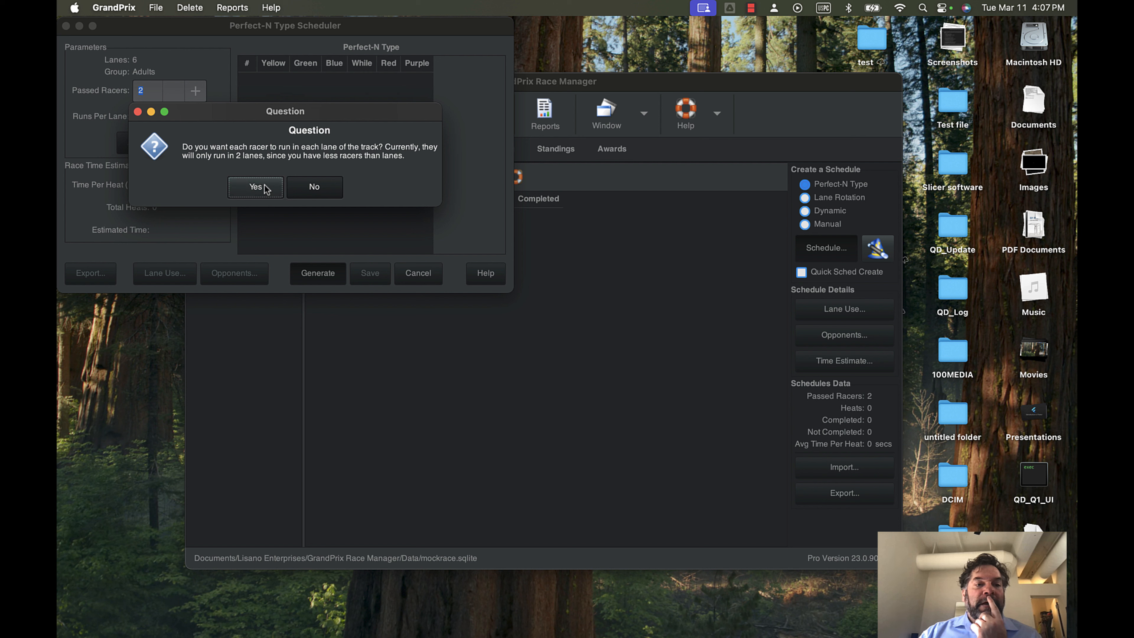
click(267, 189)
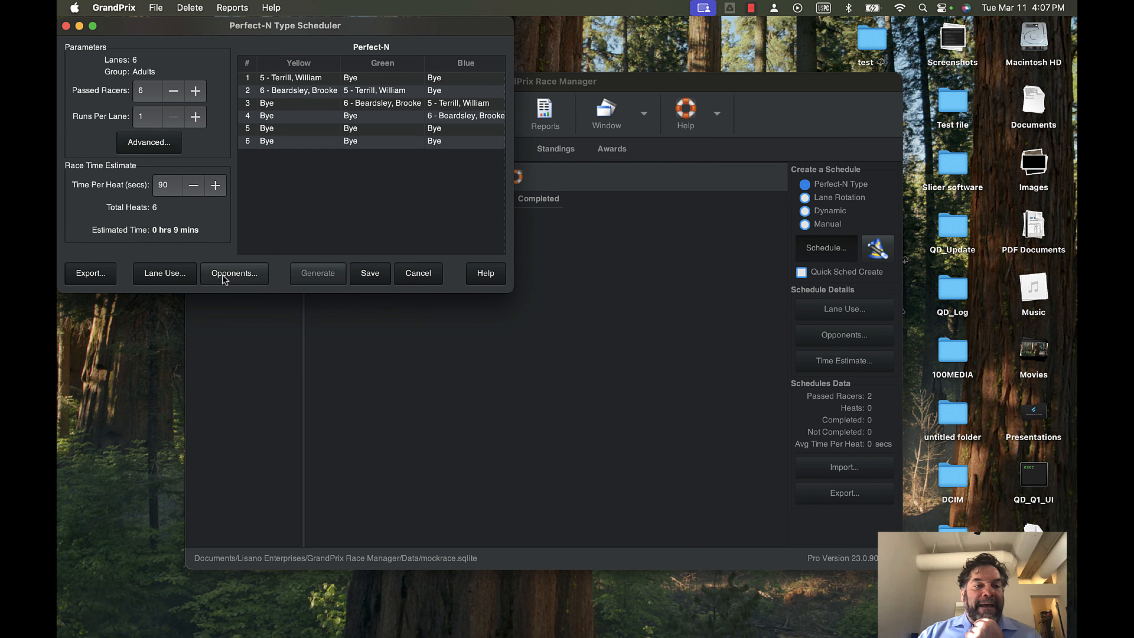
click(166, 278)
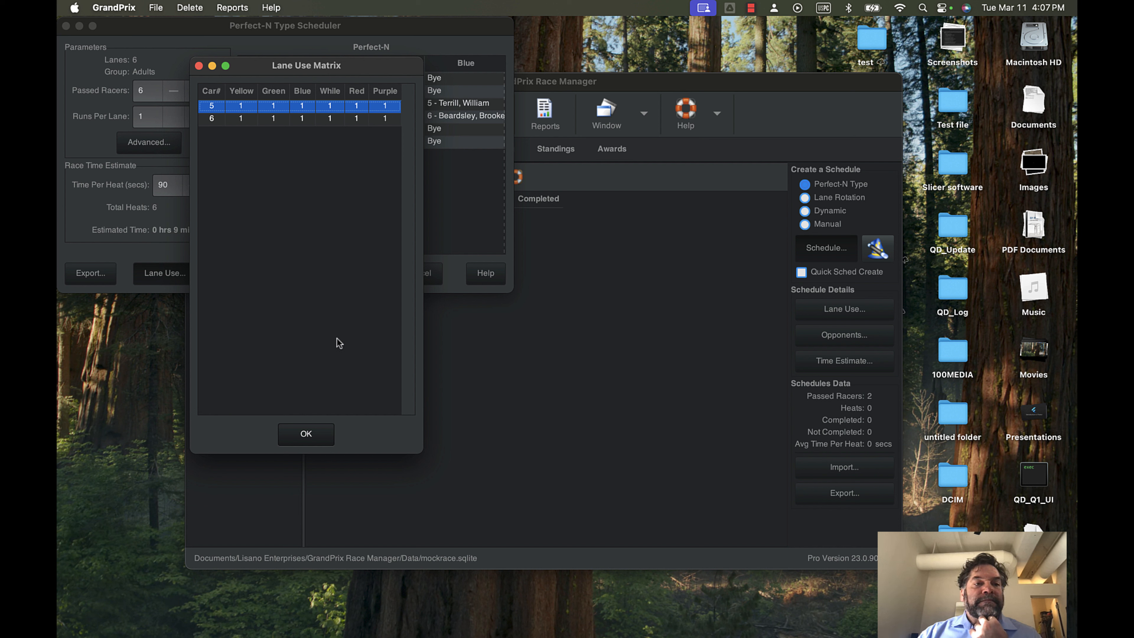
click(306, 433)
click(228, 272)
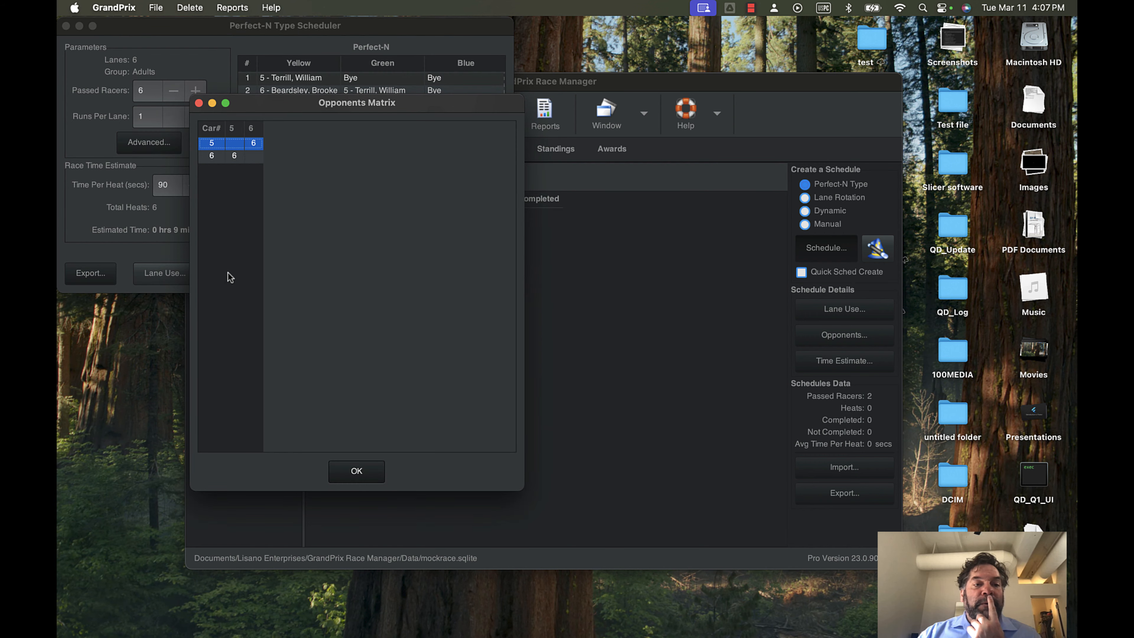
click(353, 472)
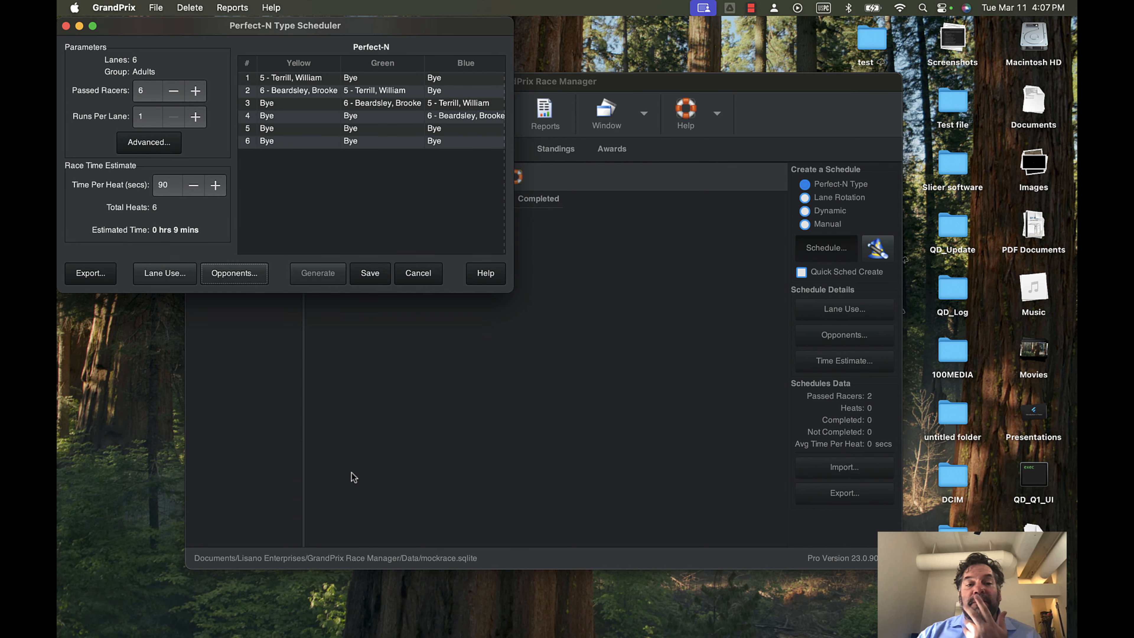
click(376, 275)
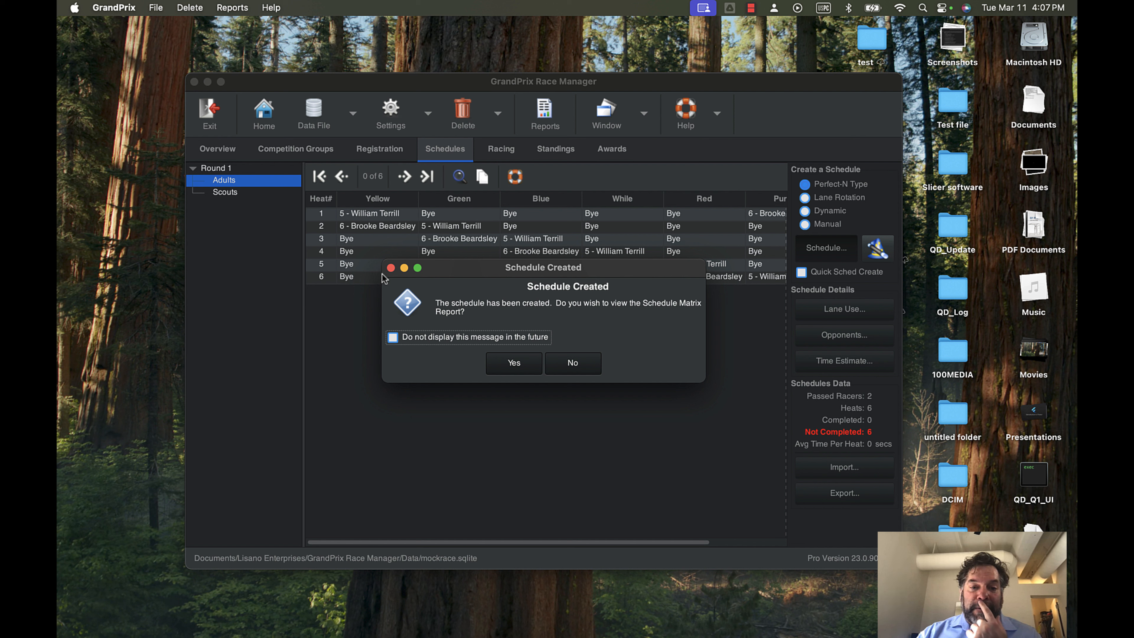
click(508, 364)
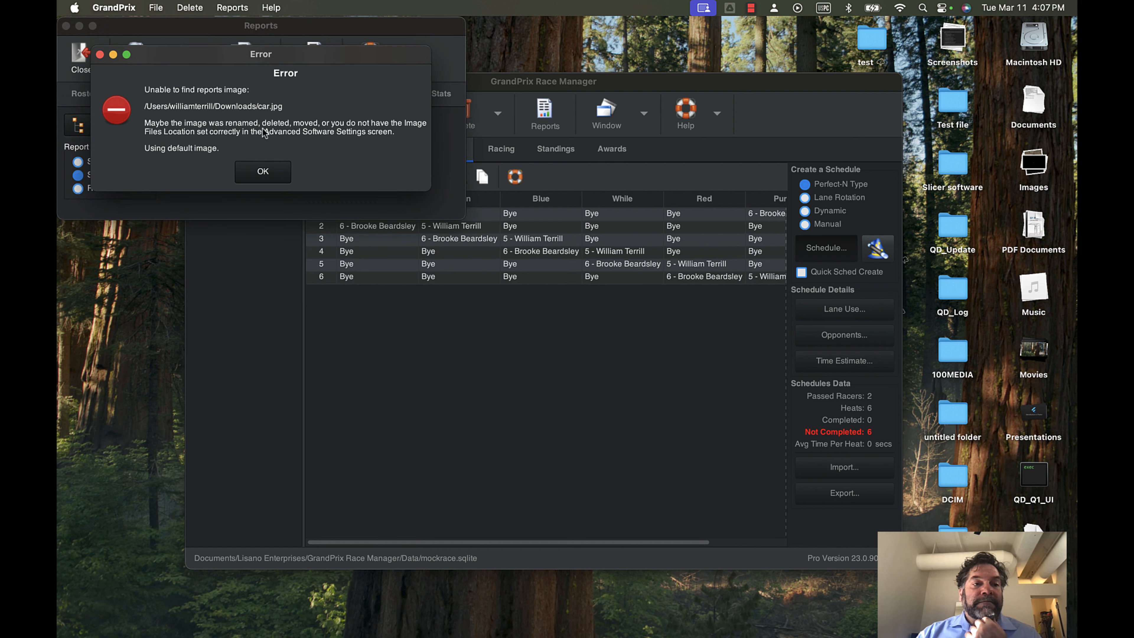
- Dismiss the car.jpg error, cancel saving the matrix PDF, close Reports, and show the Scouts schedule
click(262, 171)
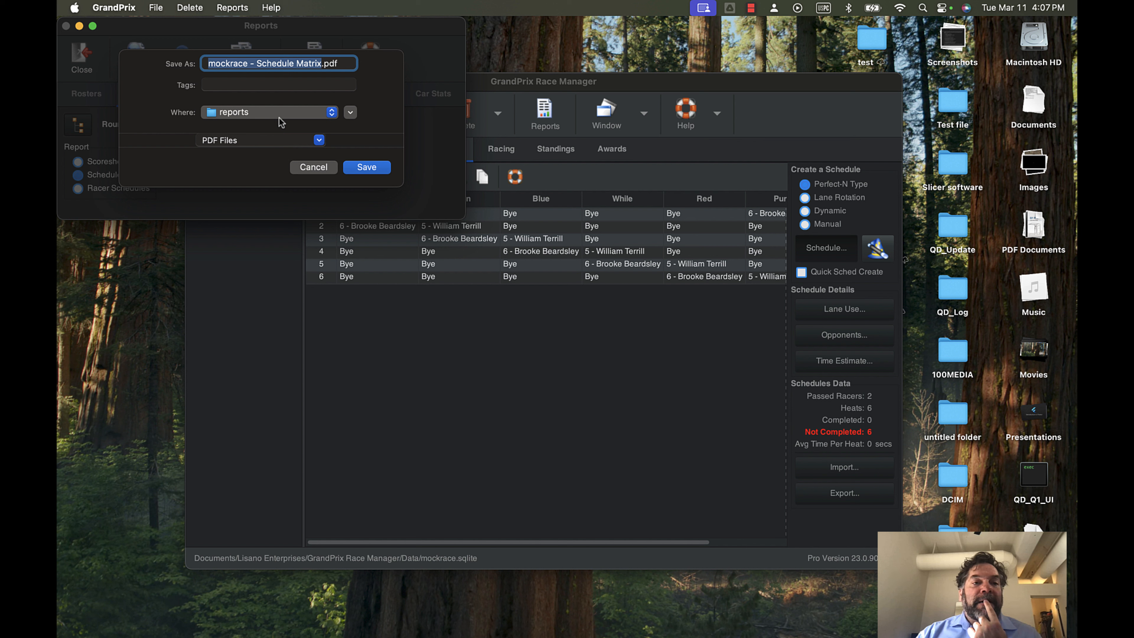
click(314, 167)
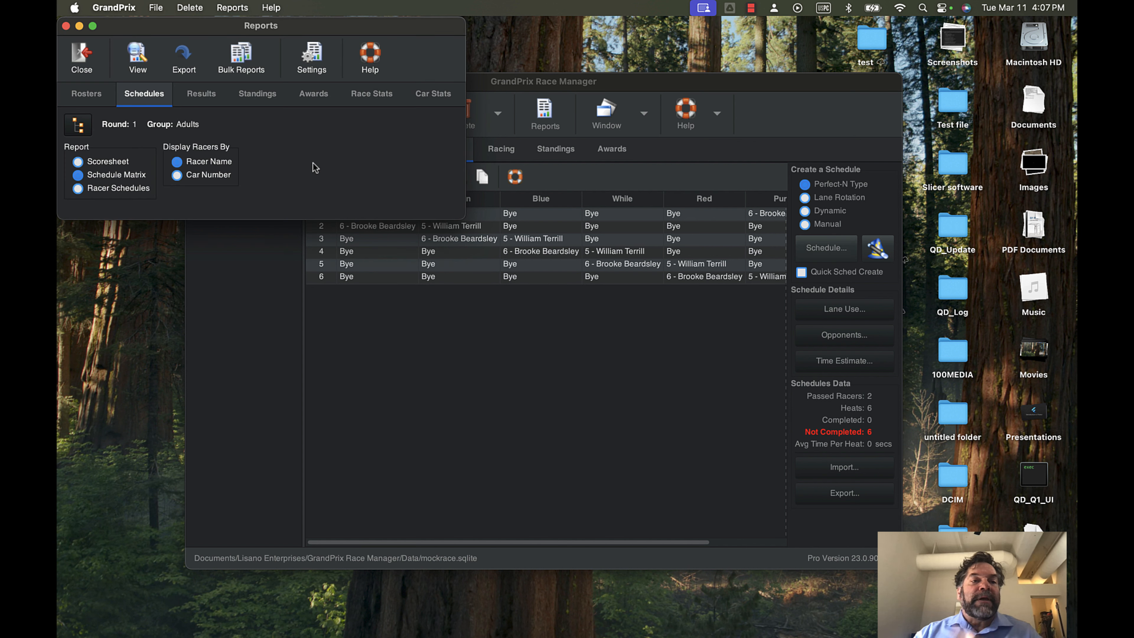
drag(210, 25, 306, 53)
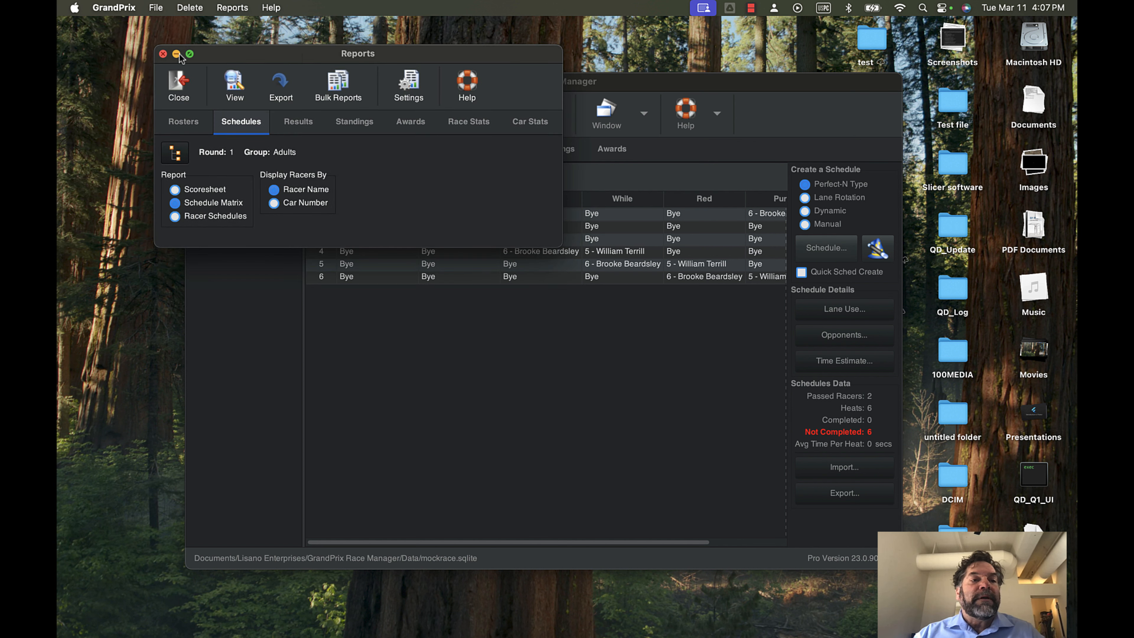
click(163, 54)
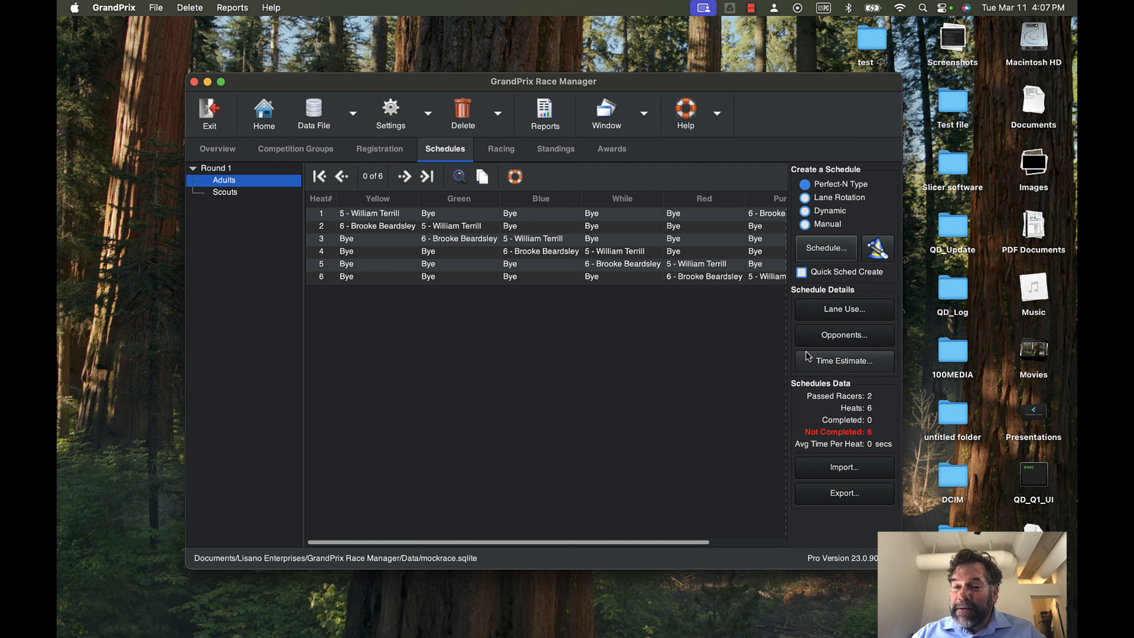
click(224, 193)
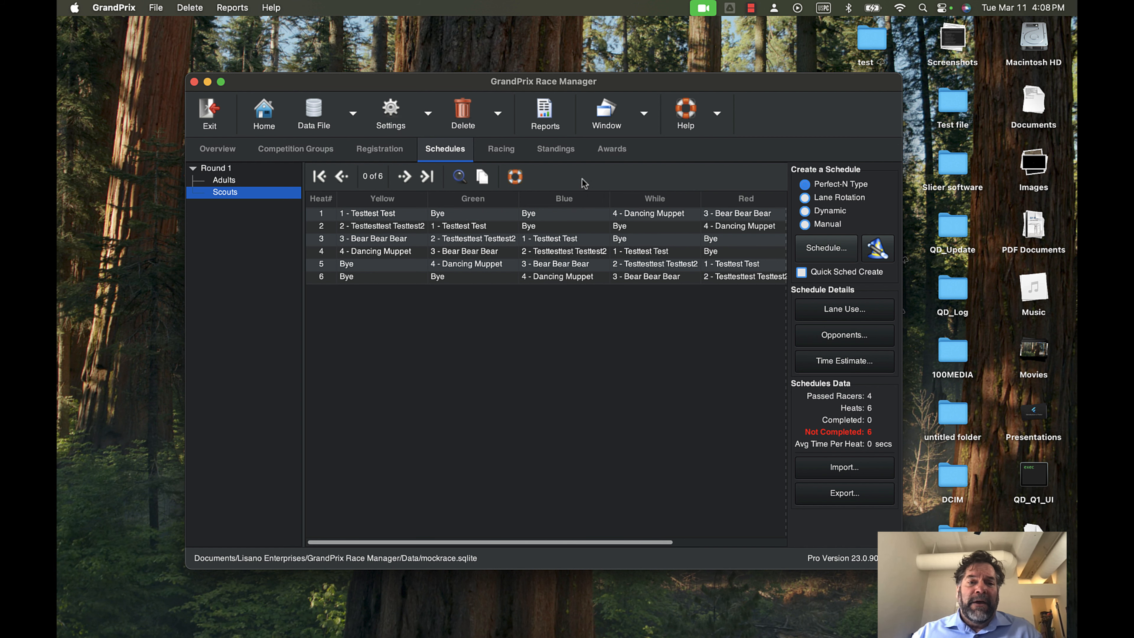
- Show the Racing page and scroll through the six Round 1 Scouts heats lane by lane
click(503, 151)
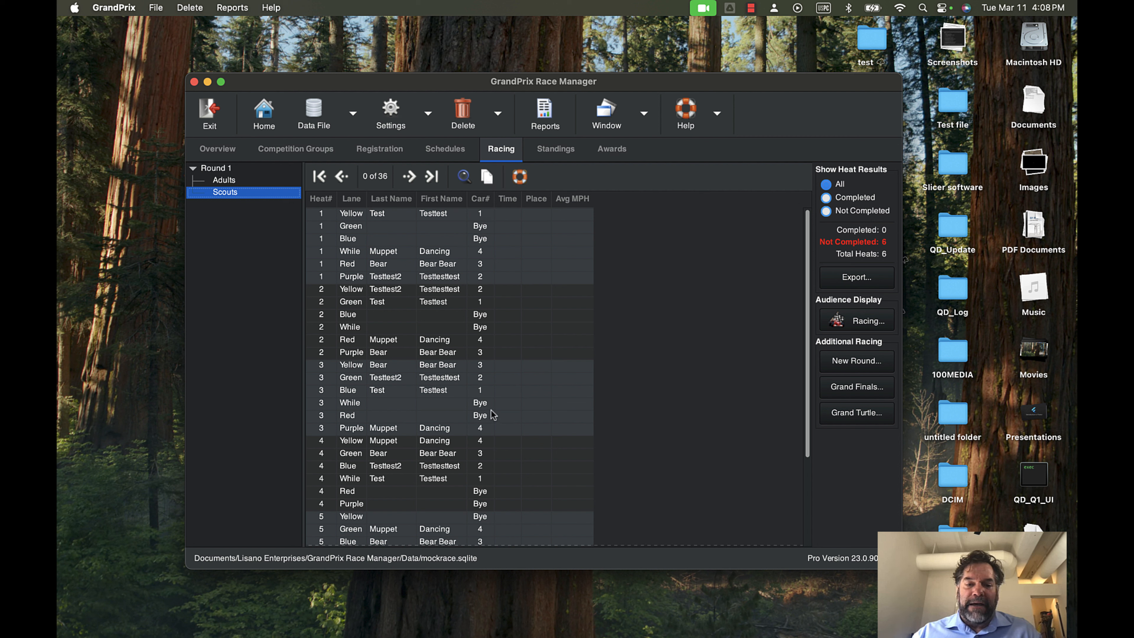
scroll(493, 503, down, 1)
scroll(494, 503, down, 3)
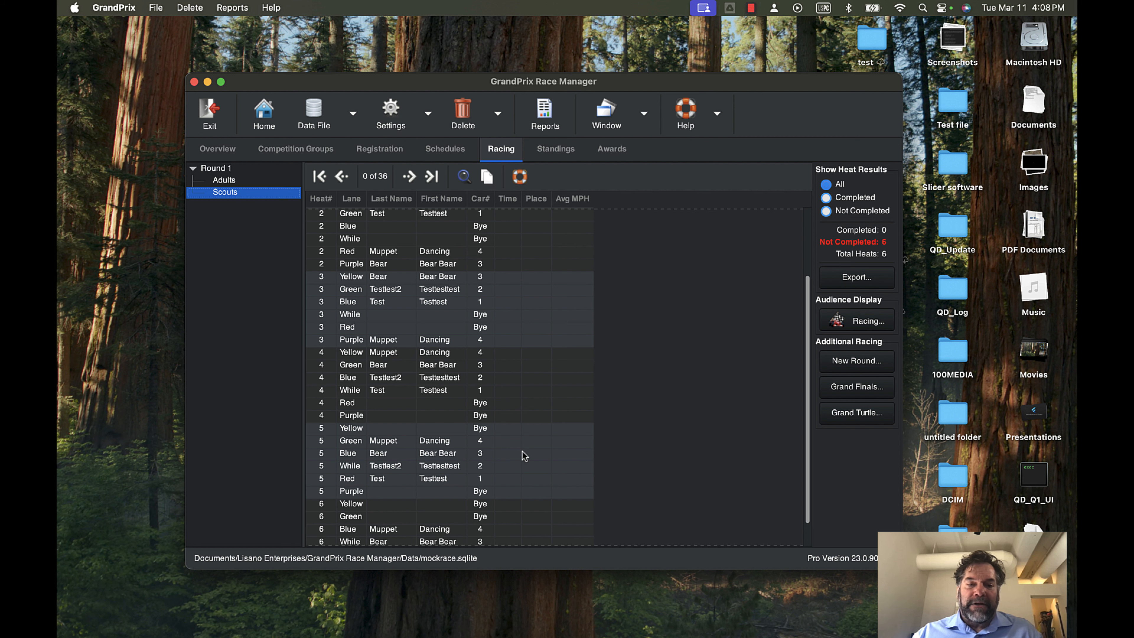
scroll(501, 343, down, 2)
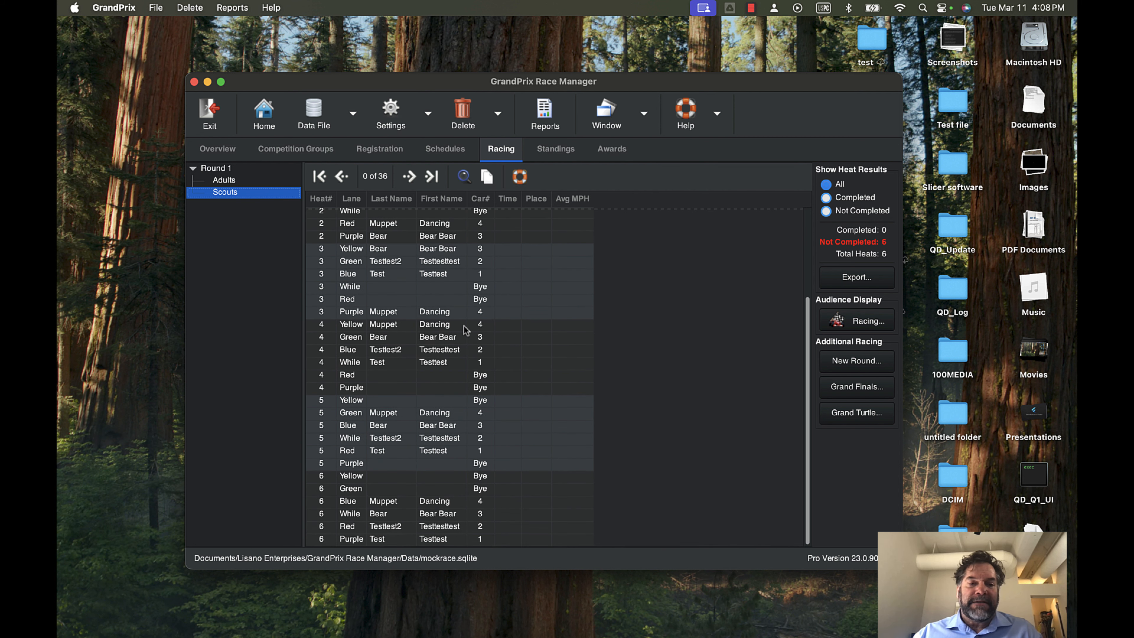
scroll(466, 330, up, 5)
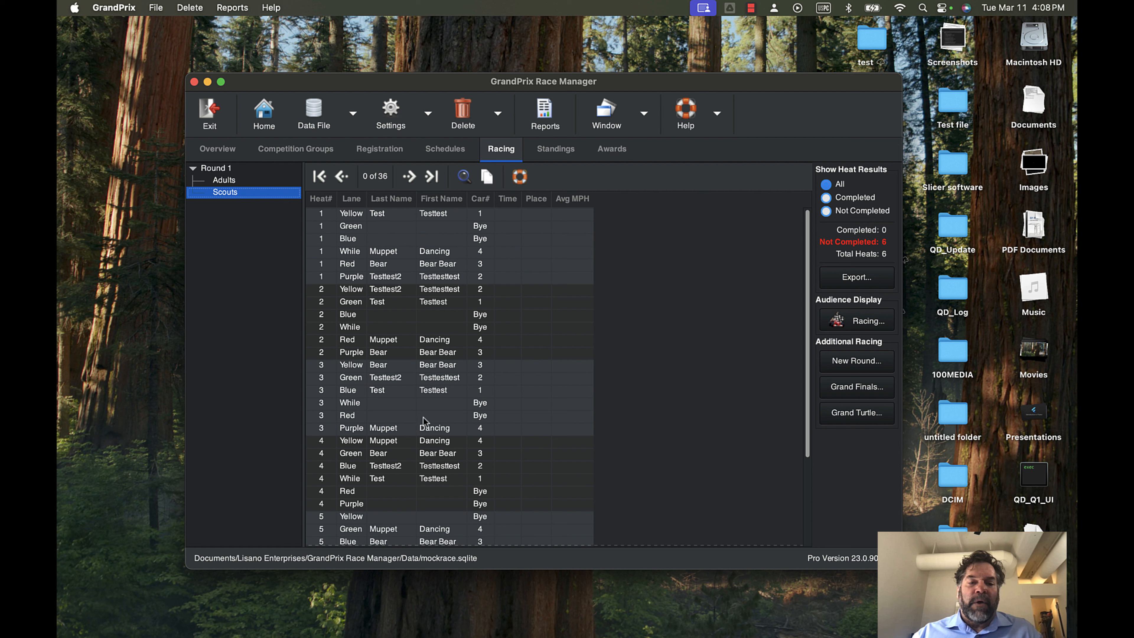
scroll(430, 489, down, 5)
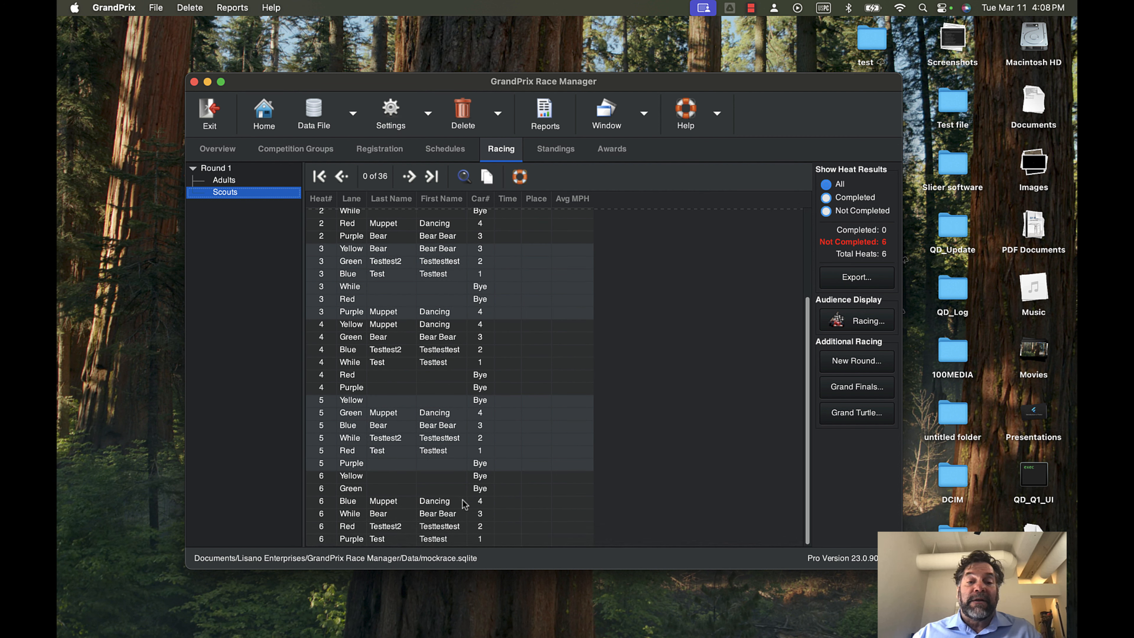
scroll(481, 279, up, 5)
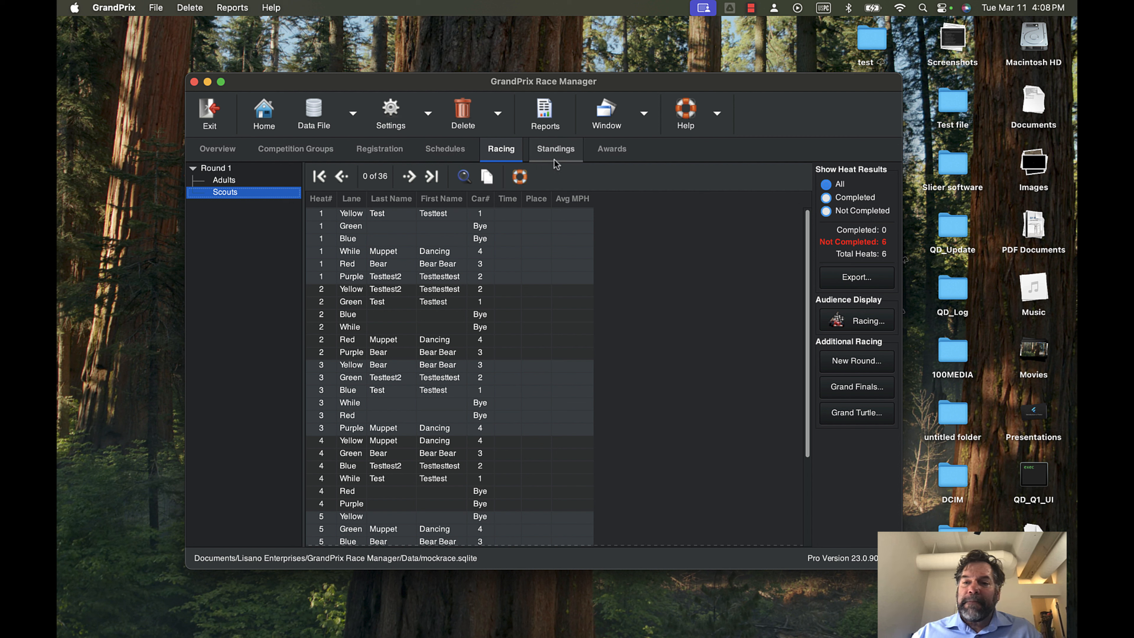
- Open the audience racing display and Racing Controls, cancelling group selection and the fullscreen warning
click(853, 323)
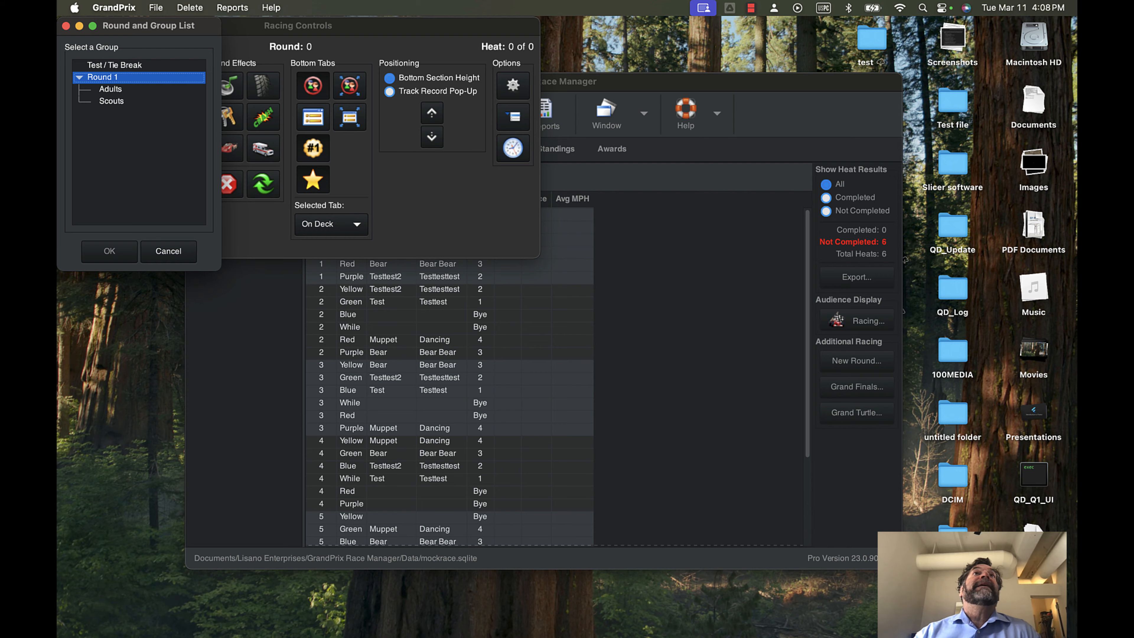
drag(355, 29, 418, 114)
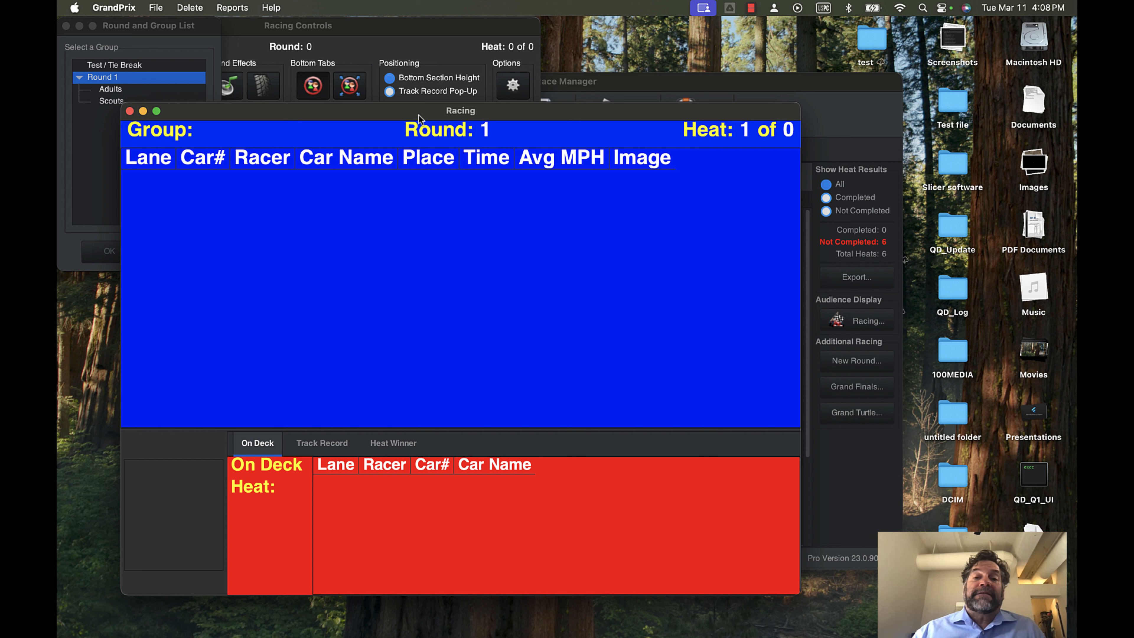
click(641, 82)
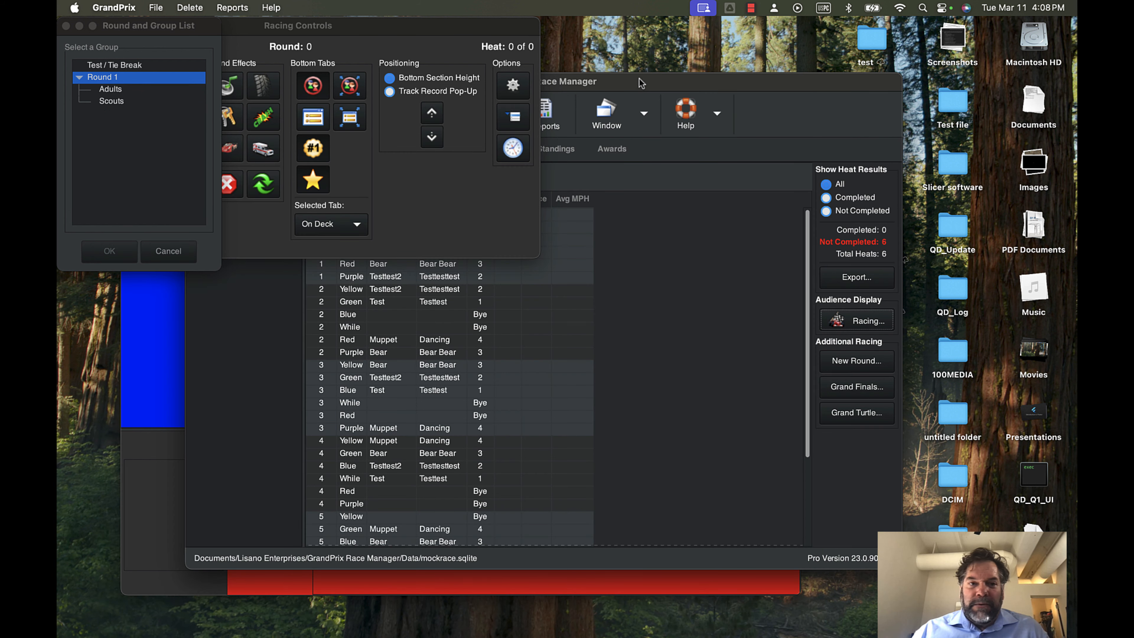
click(166, 251)
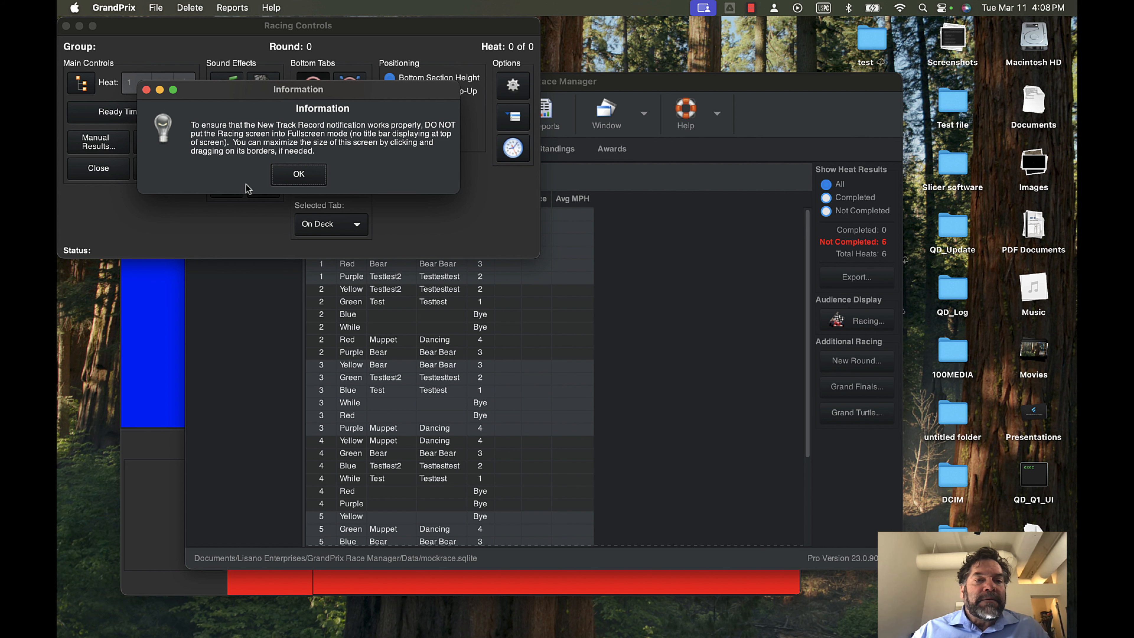
click(298, 175)
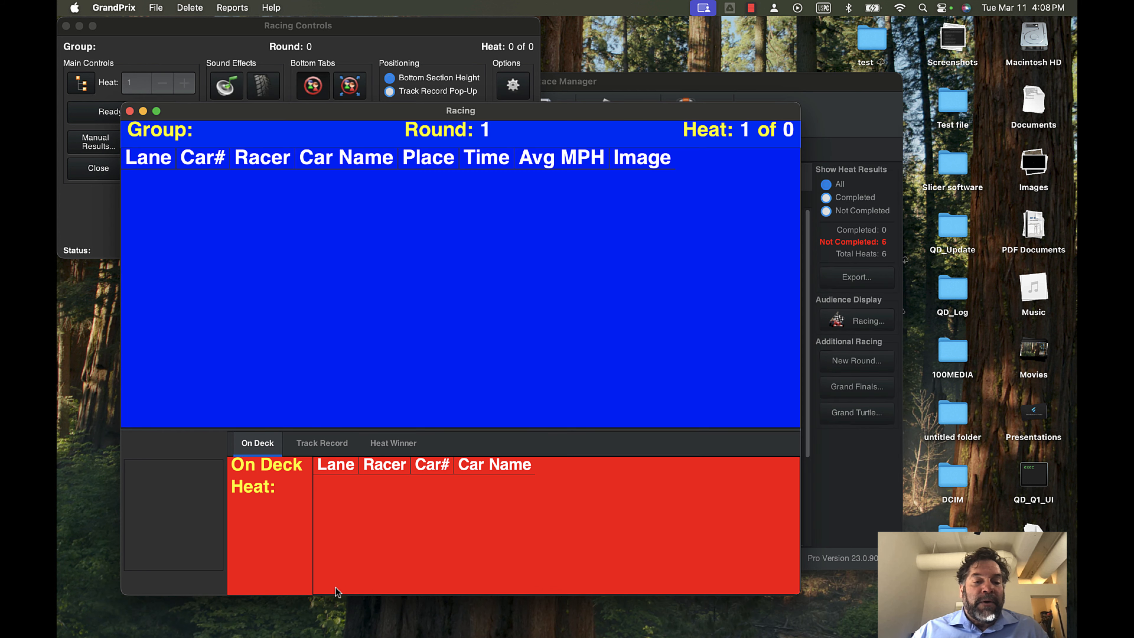
click(812, 84)
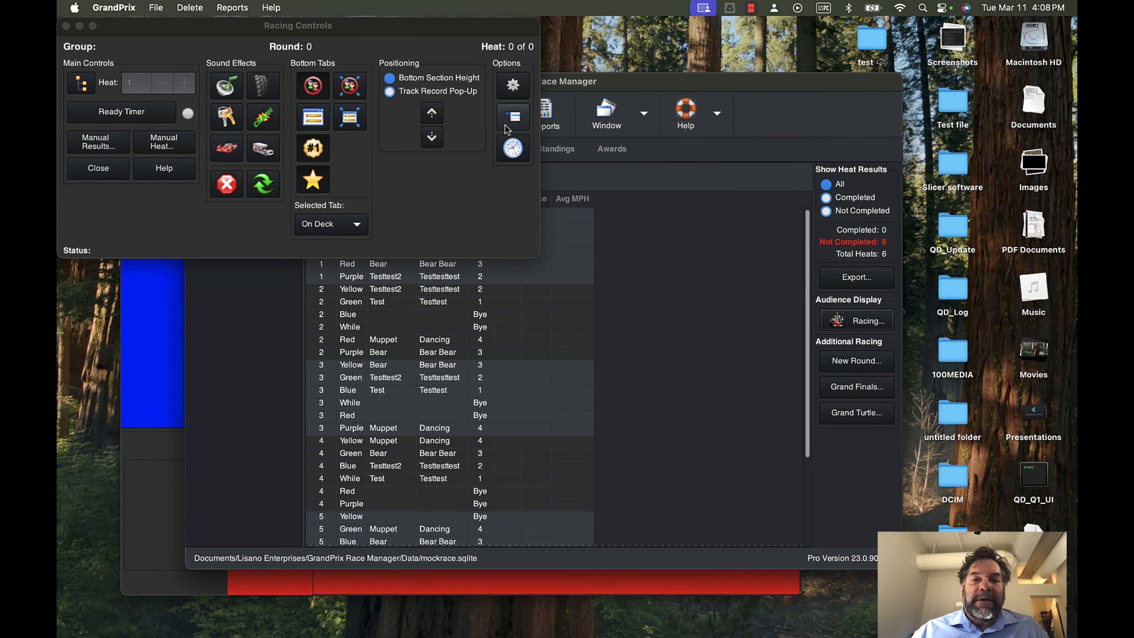
click(513, 118)
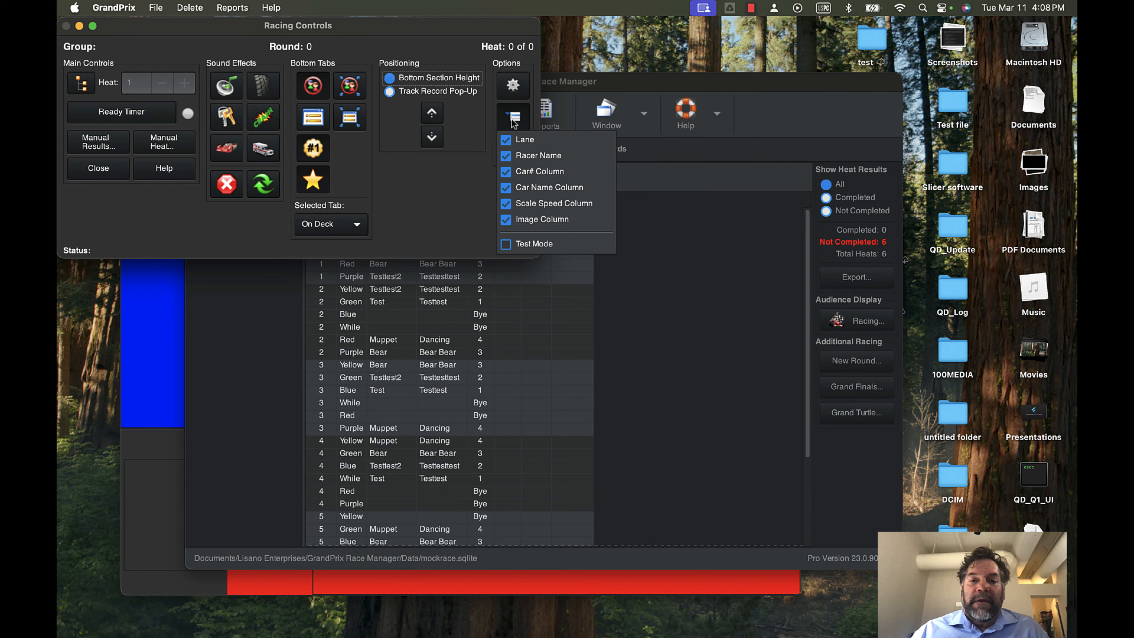
click(508, 245)
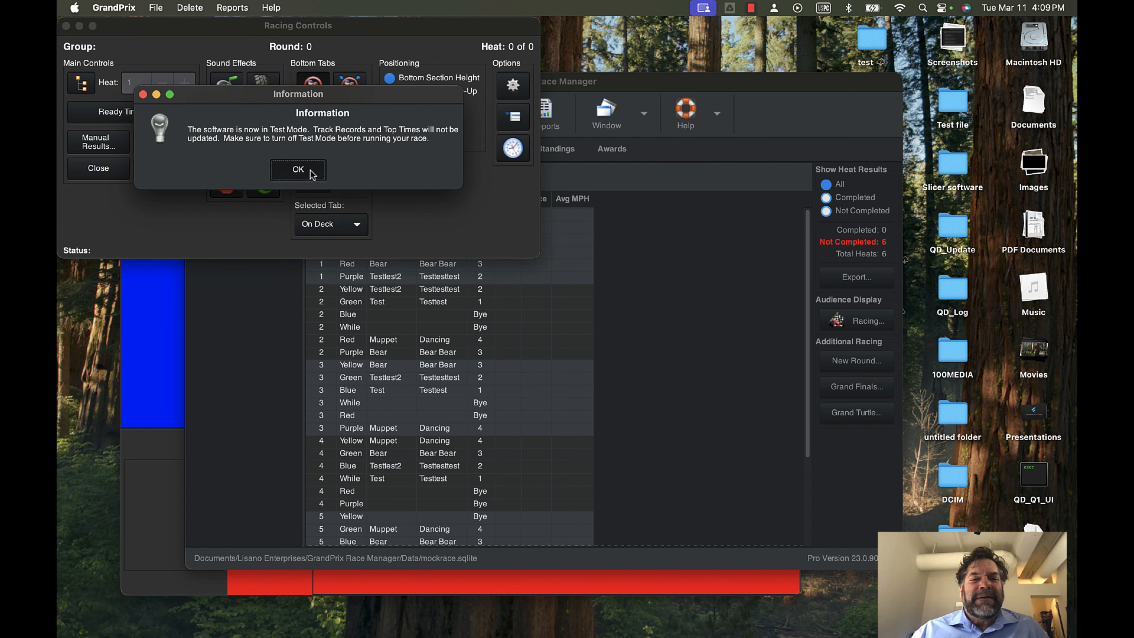
key(Return)
click(513, 117)
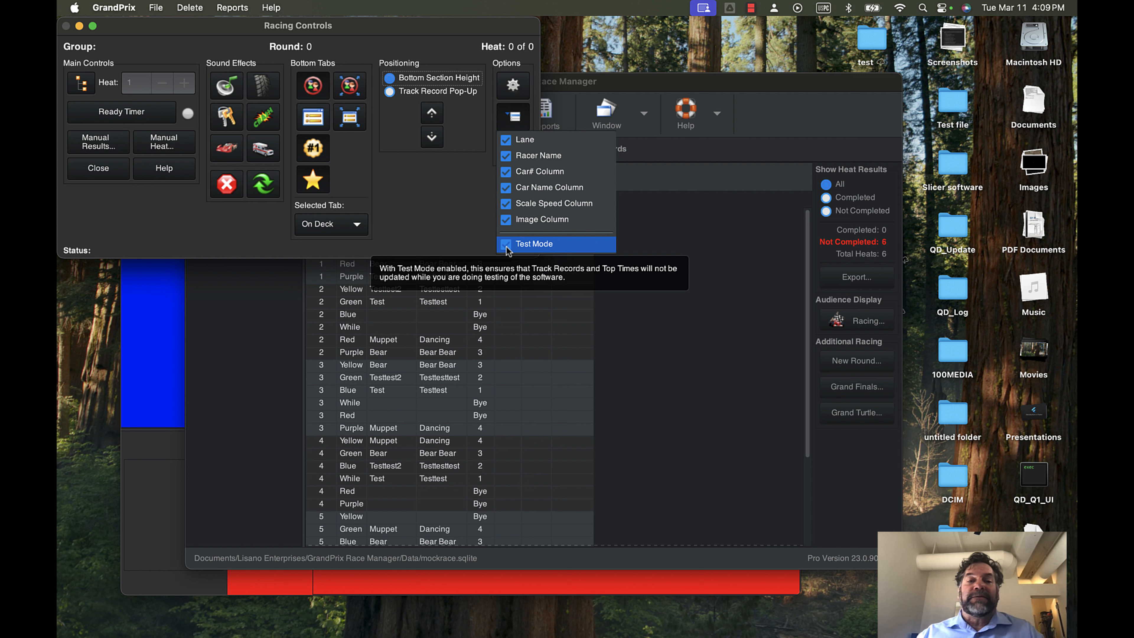
click(506, 246)
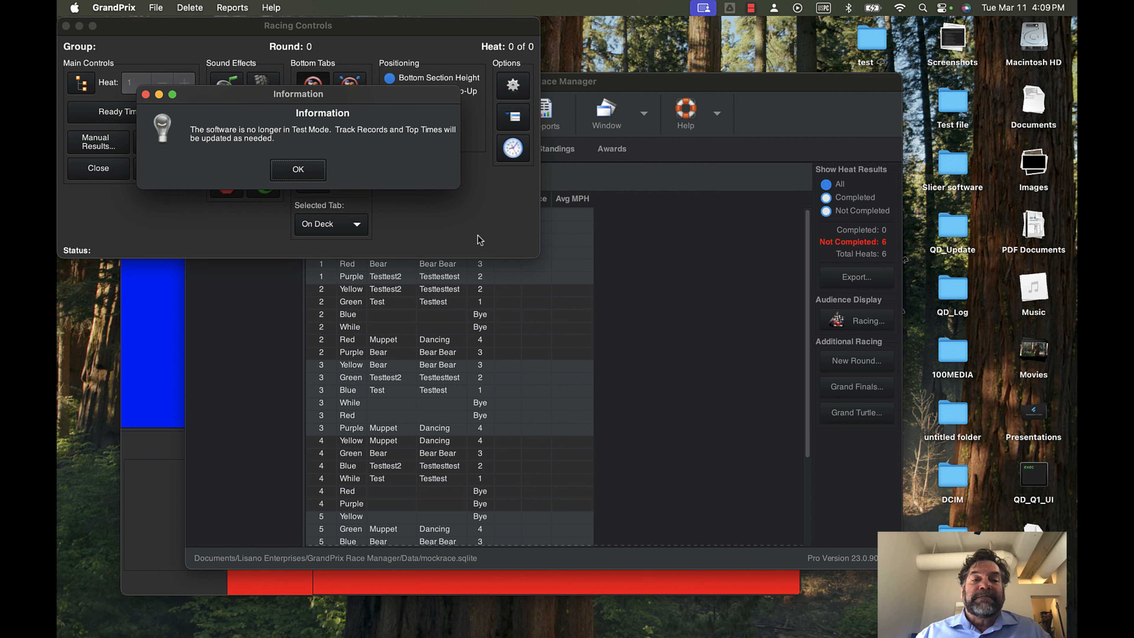
click(314, 178)
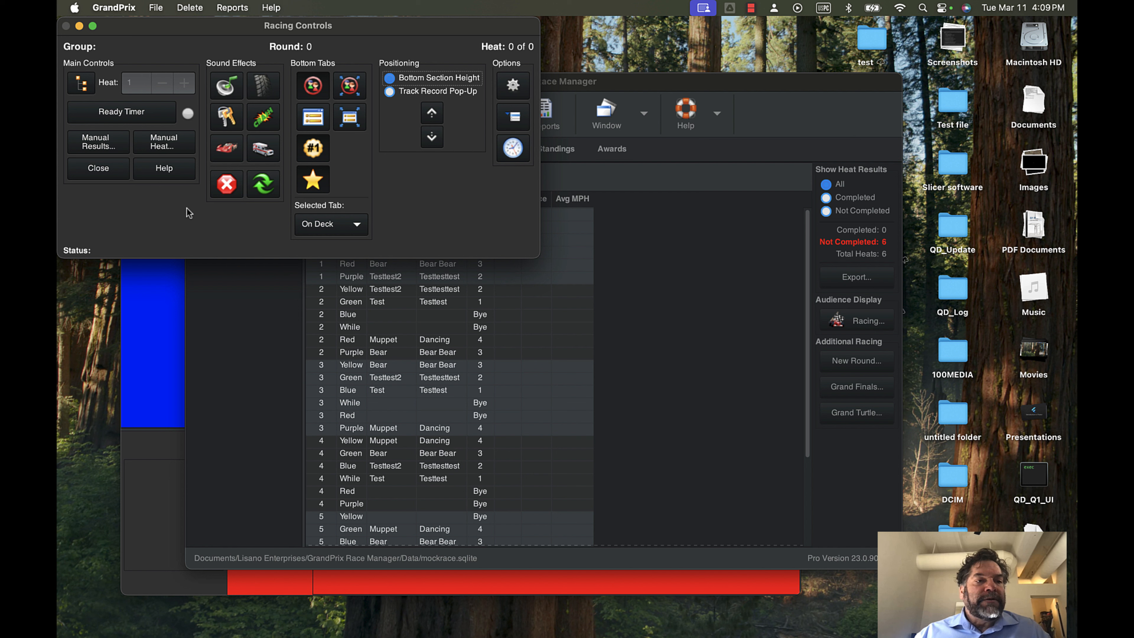
- Try manual results and the heat timer, dismissing both missing-group errors
click(93, 143)
click(296, 175)
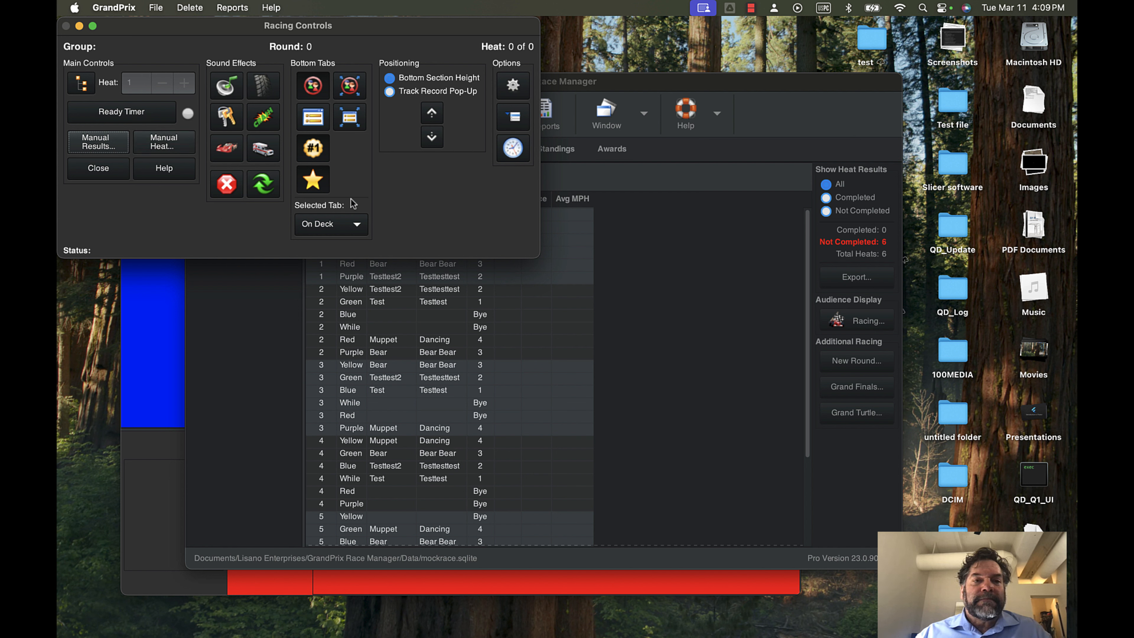
click(143, 113)
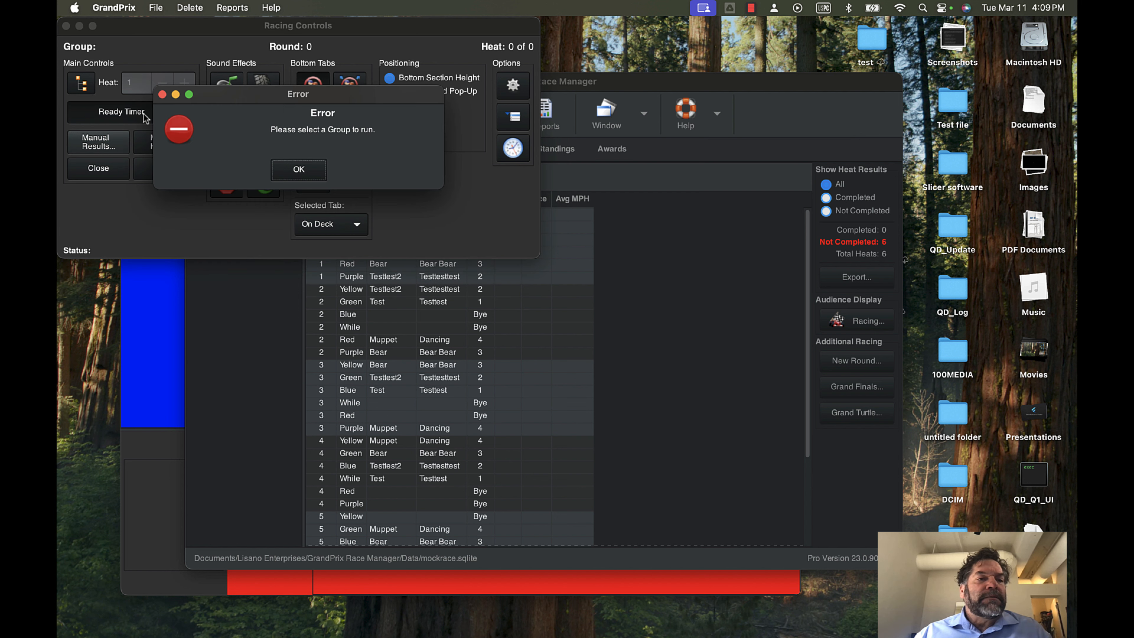
click(297, 174)
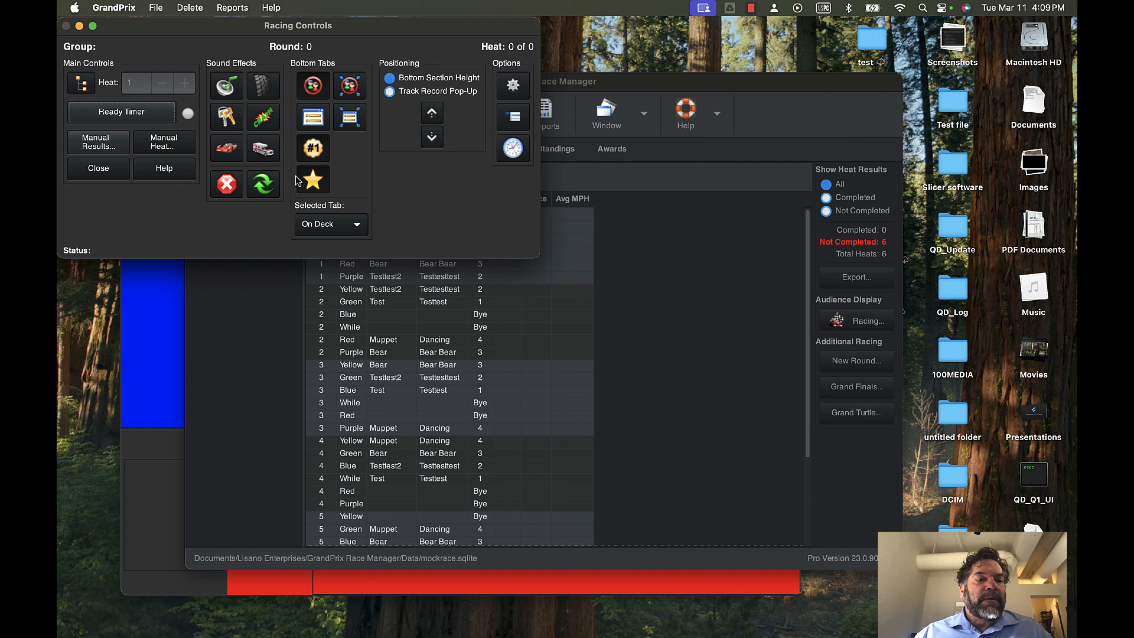
- Select Round 1 Scouts as the racing group and bring the audience display forward
click(81, 83)
click(111, 89)
click(111, 101)
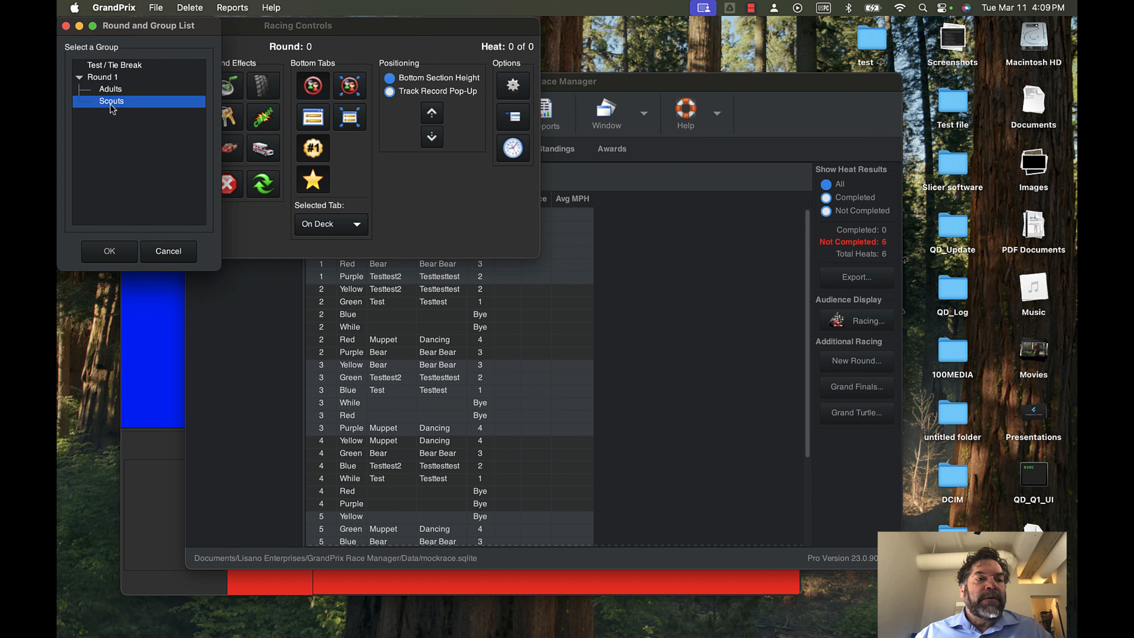
click(109, 251)
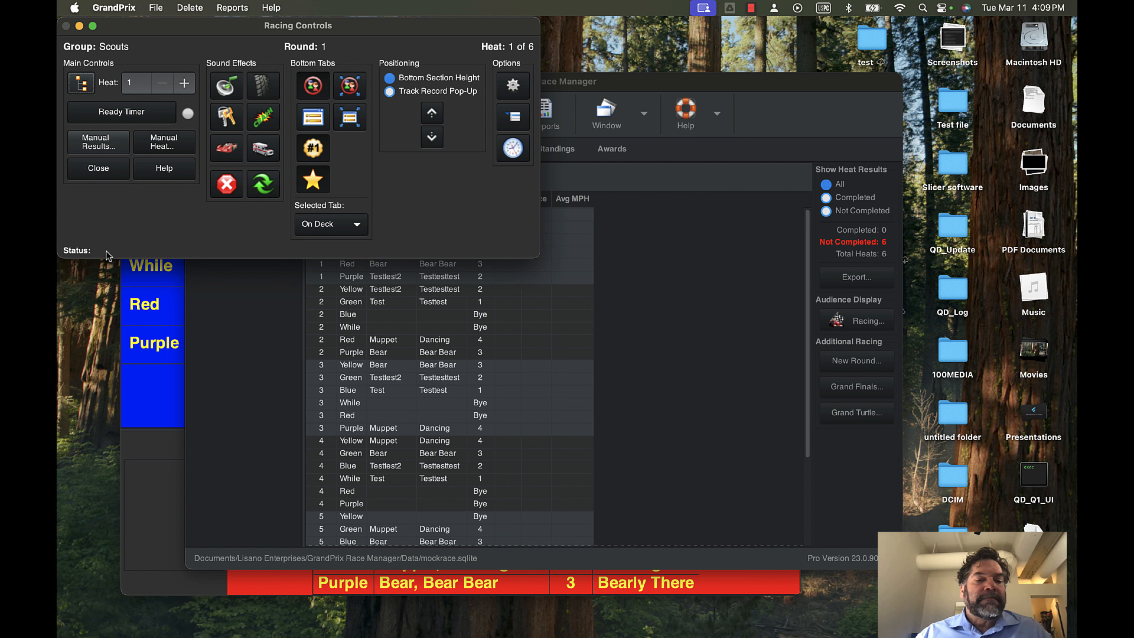
click(179, 506)
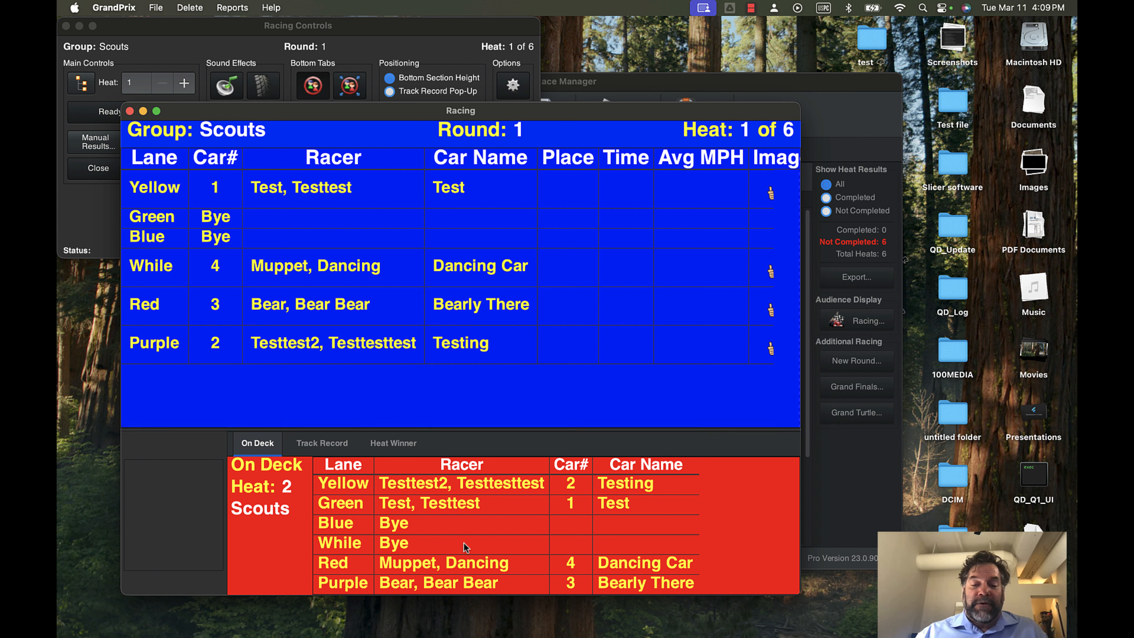
- Attempt manual heat 1 results, acknowledge the Test Mode warnings, and cancel
click(87, 217)
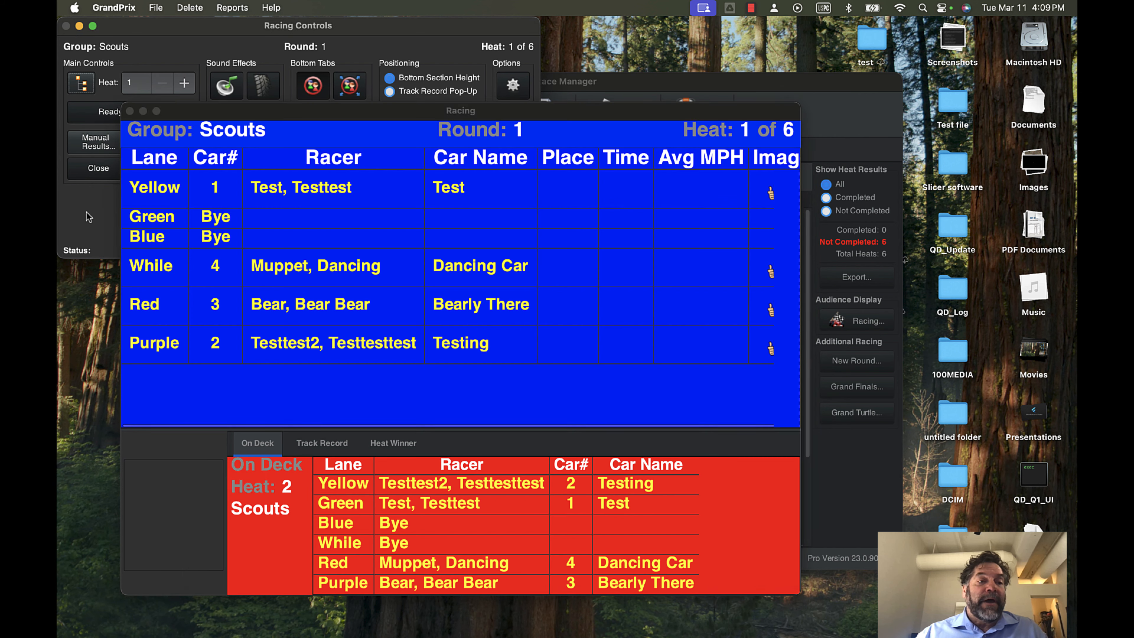
click(108, 144)
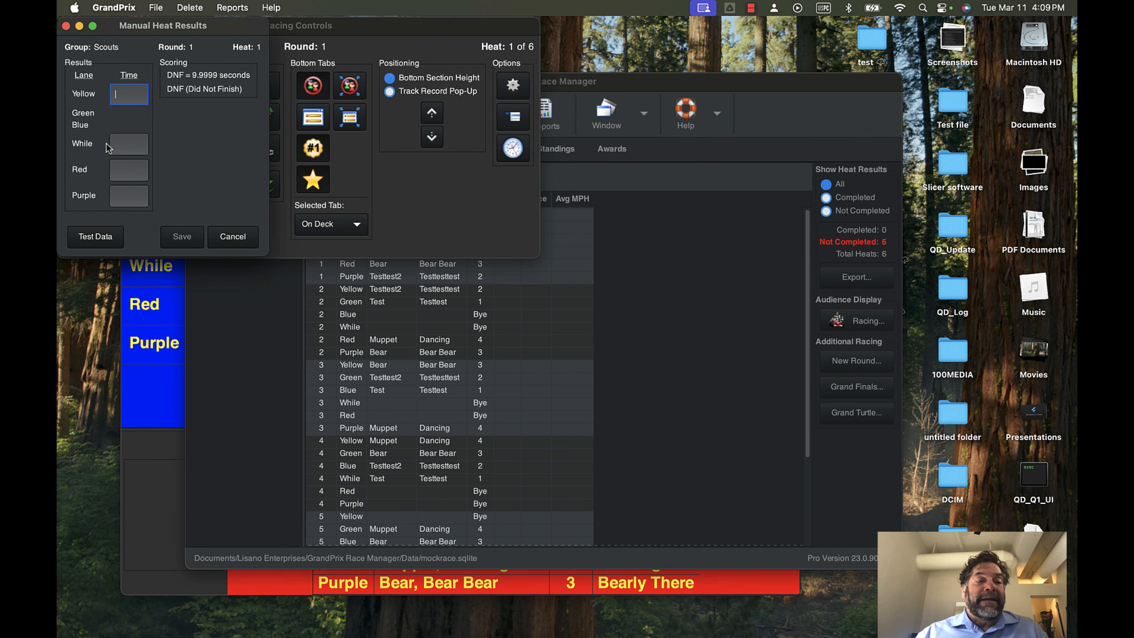
click(102, 239)
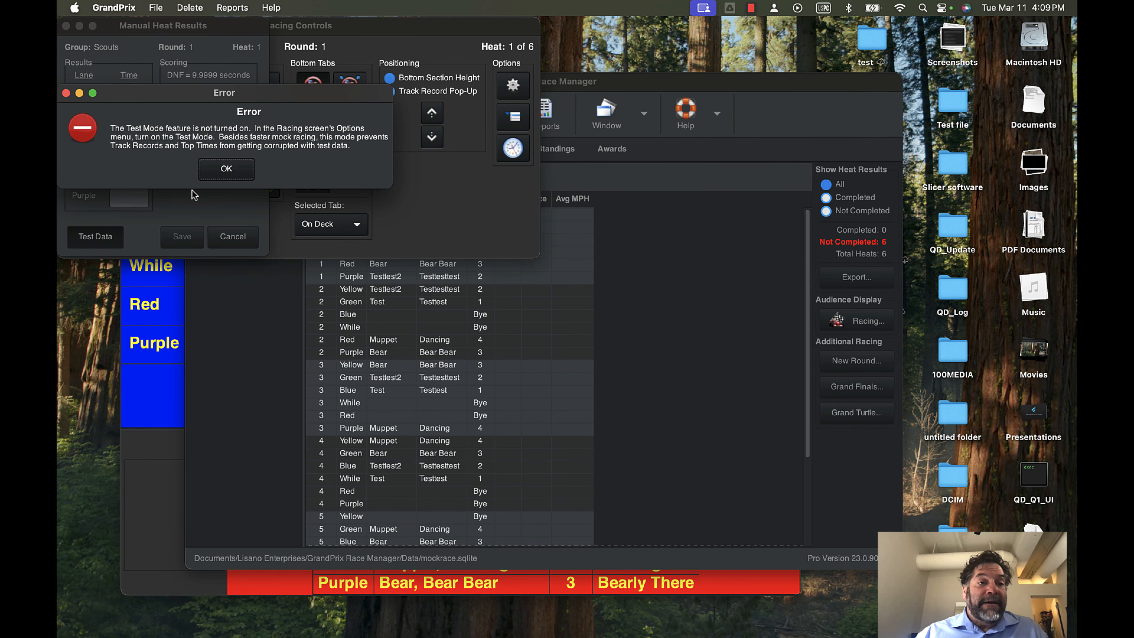
click(226, 174)
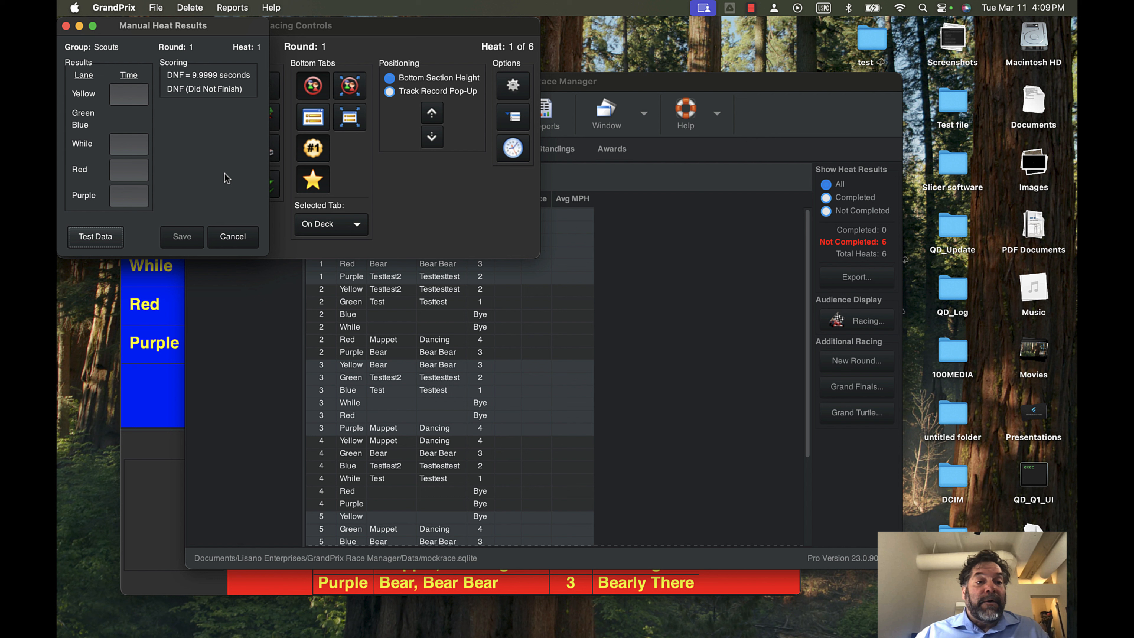
click(230, 239)
- Enable Test Mode and fill heat 1 with generated Test Data results
click(513, 117)
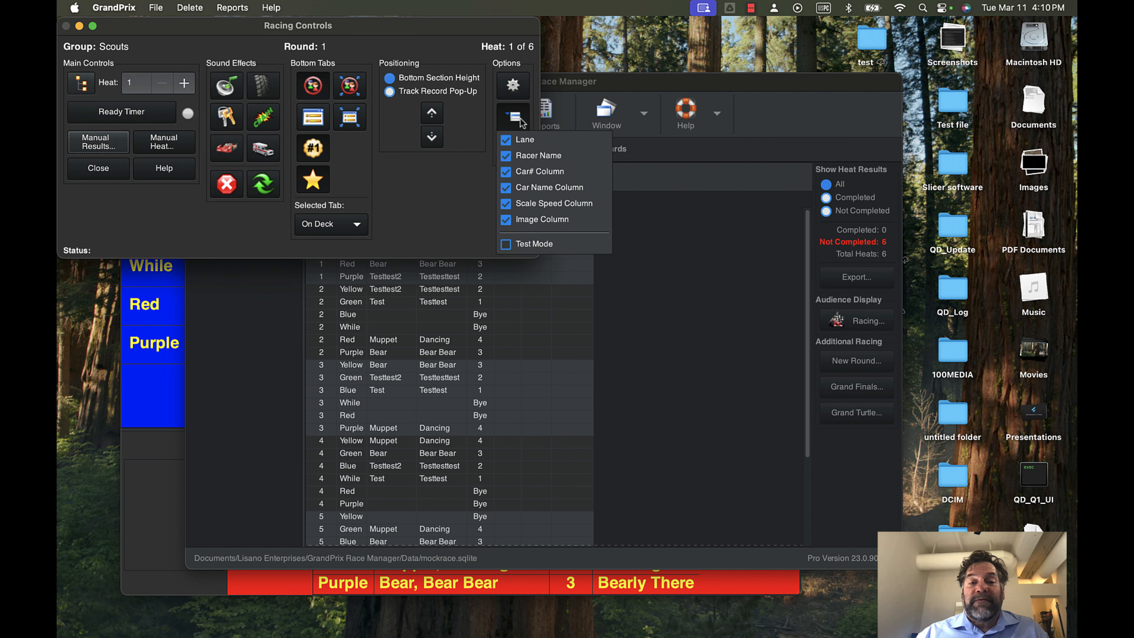
click(525, 255)
click(304, 171)
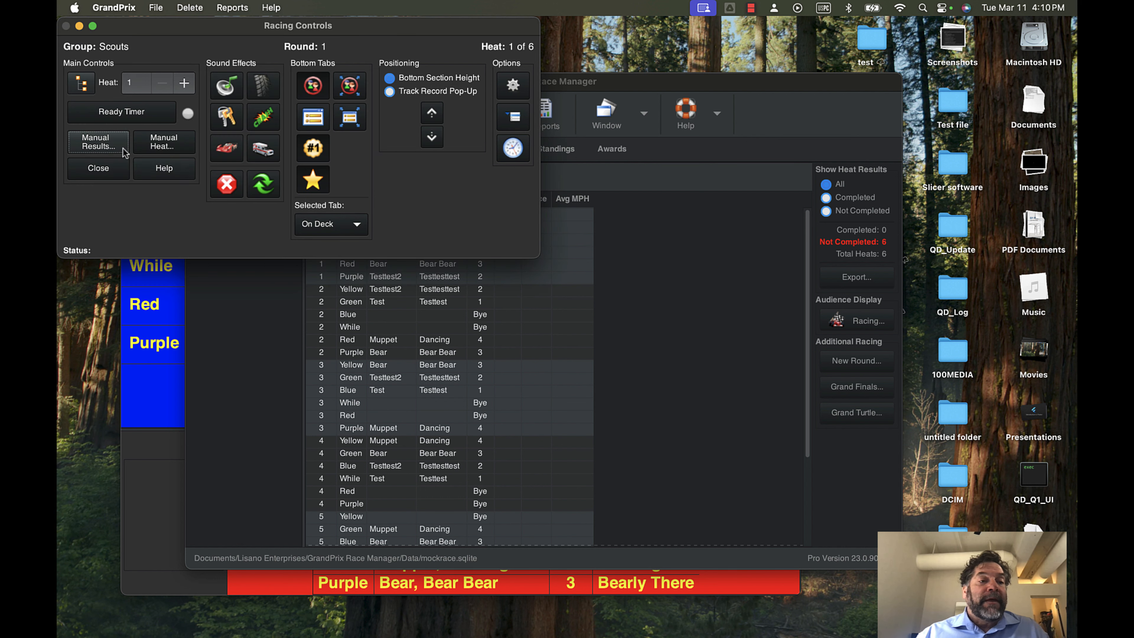
click(96, 143)
click(95, 236)
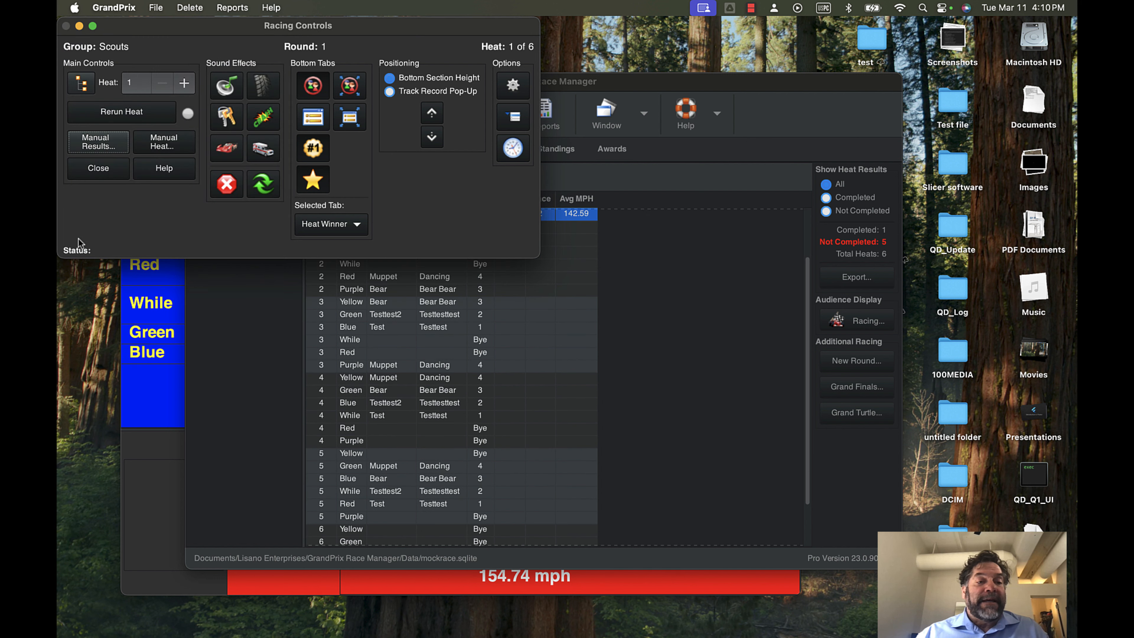
click(275, 590)
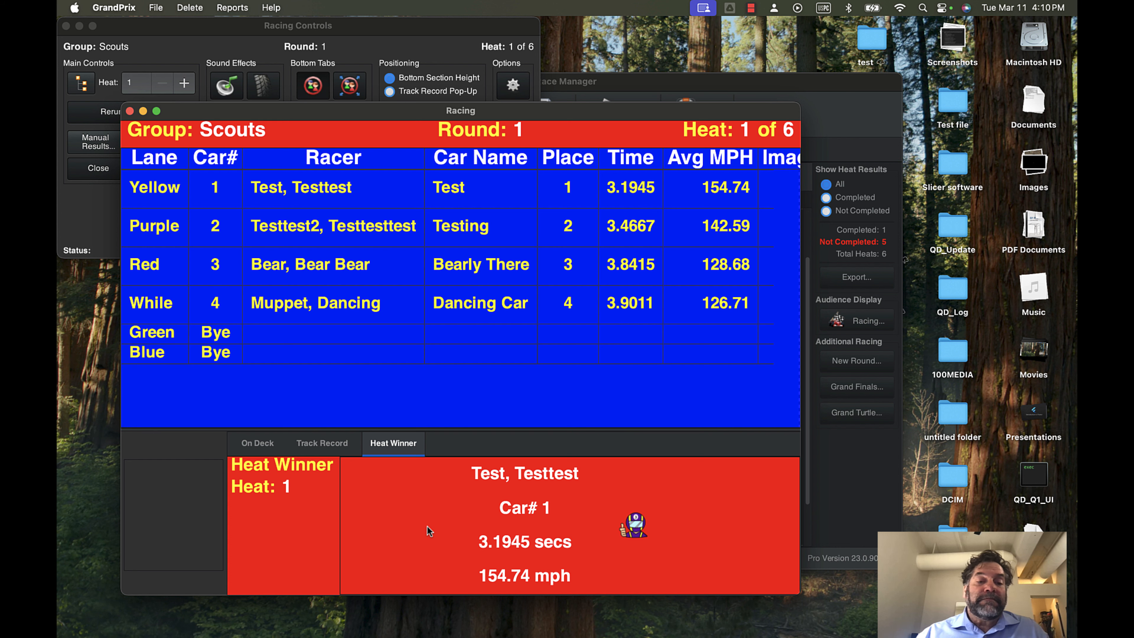
click(98, 217)
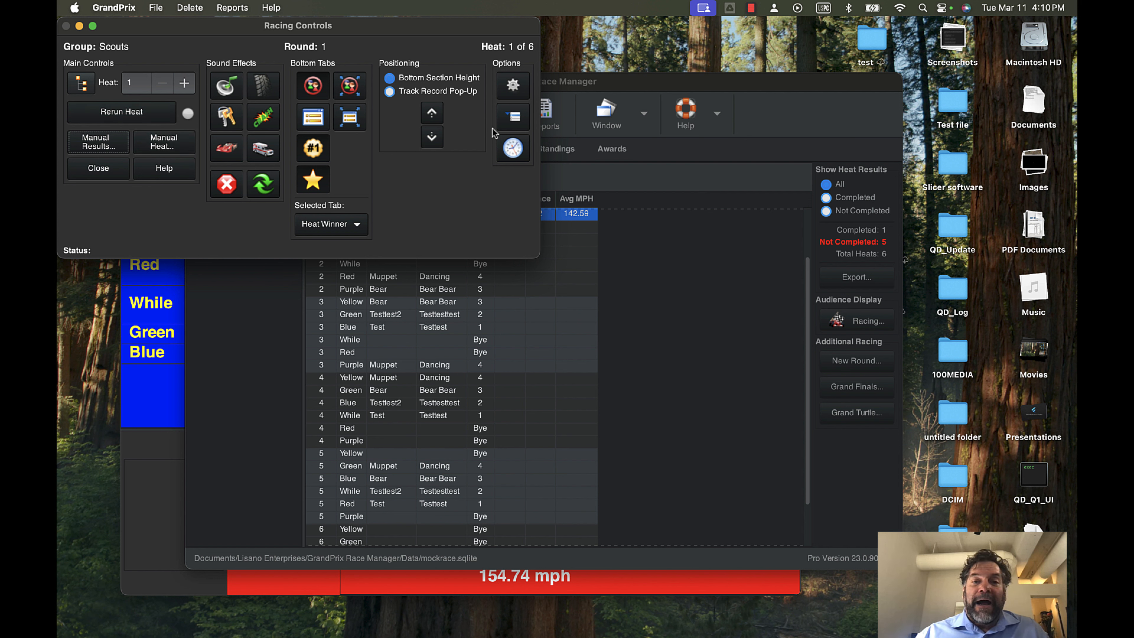
click(518, 116)
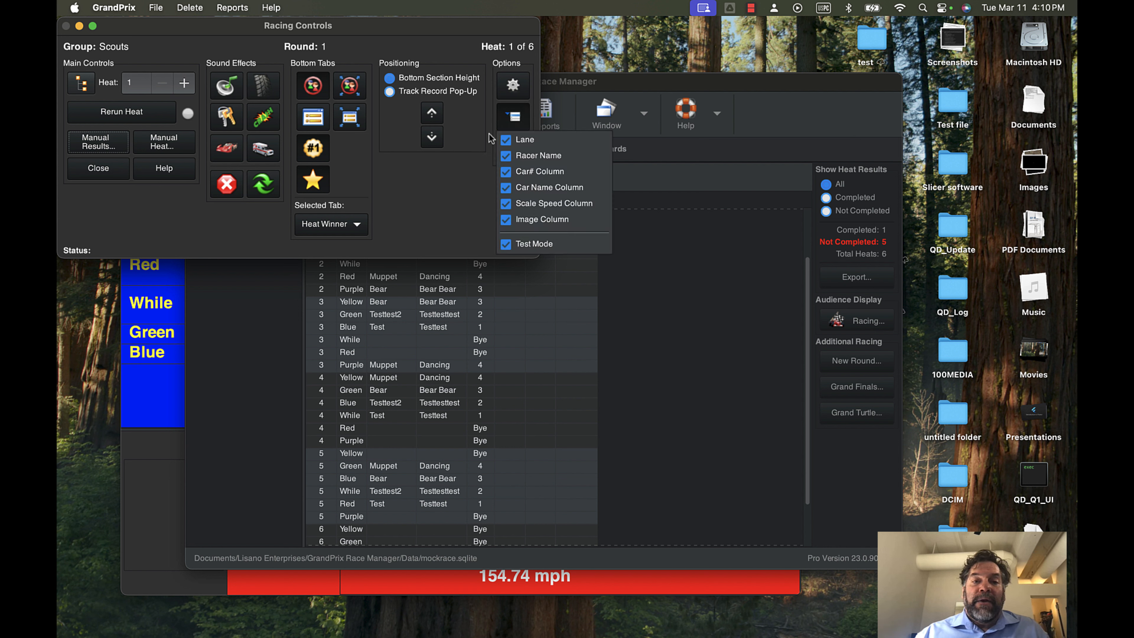
click(434, 194)
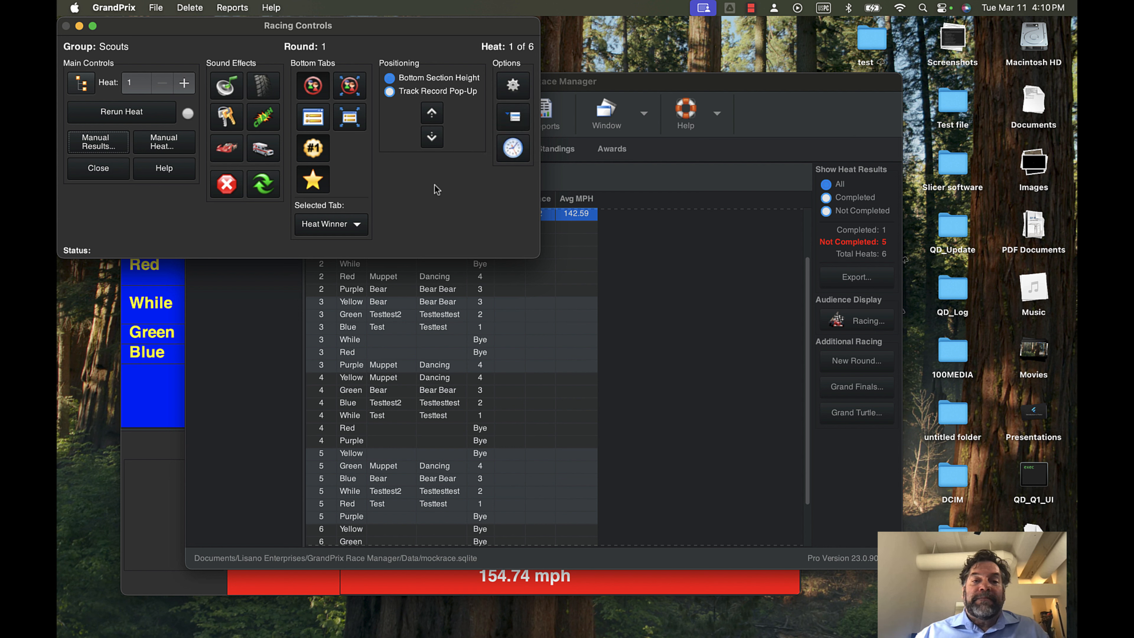
click(513, 85)
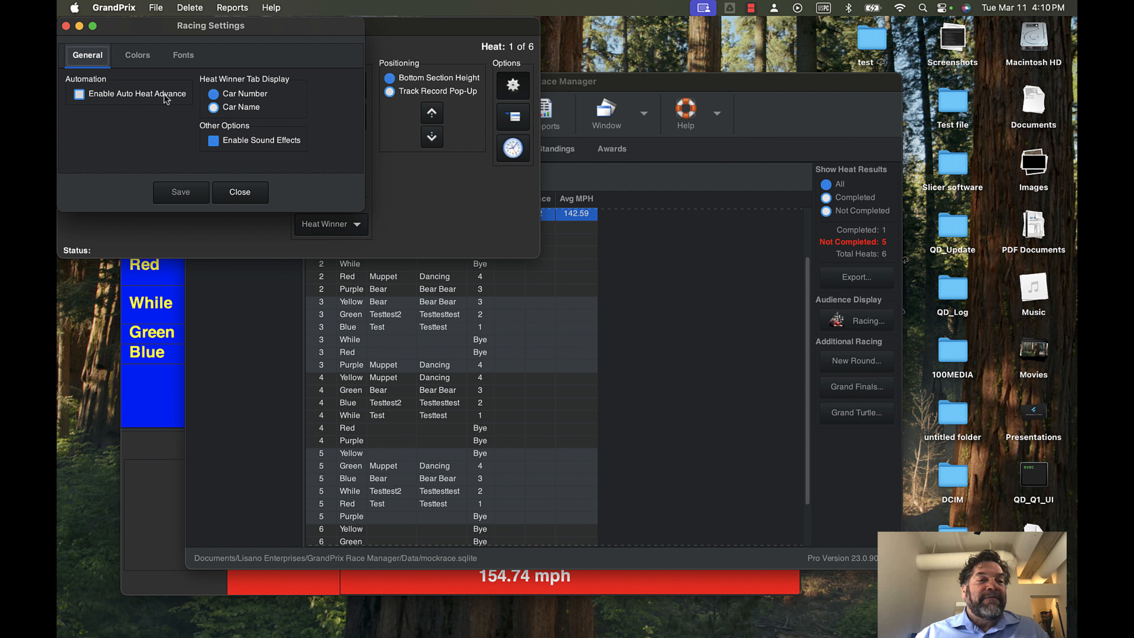
click(130, 94)
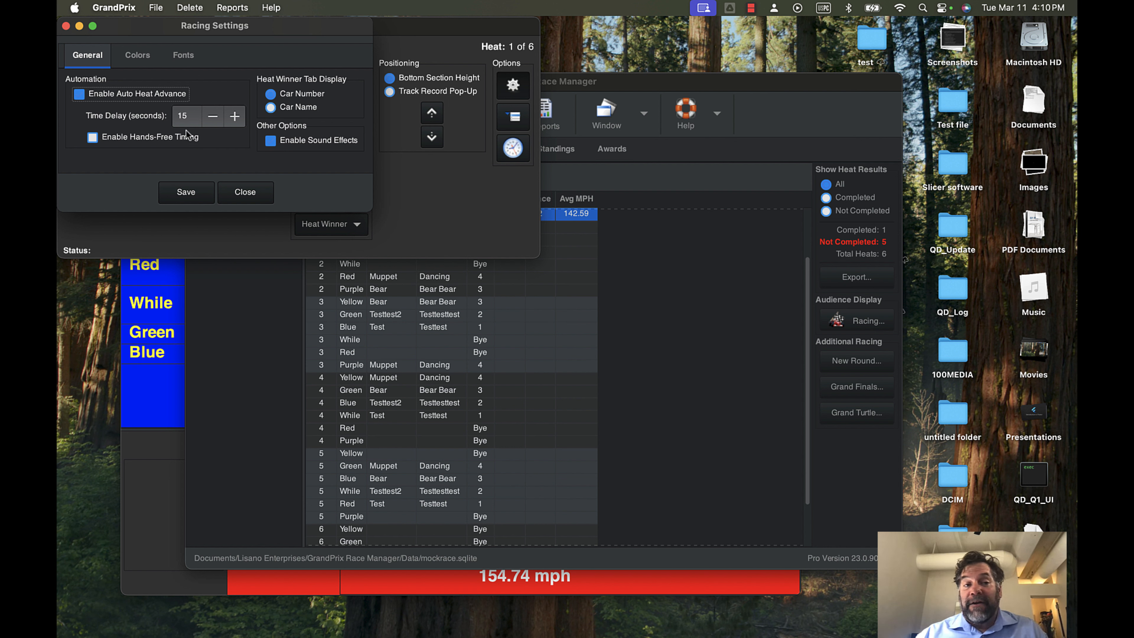
mouse_move(161, 92)
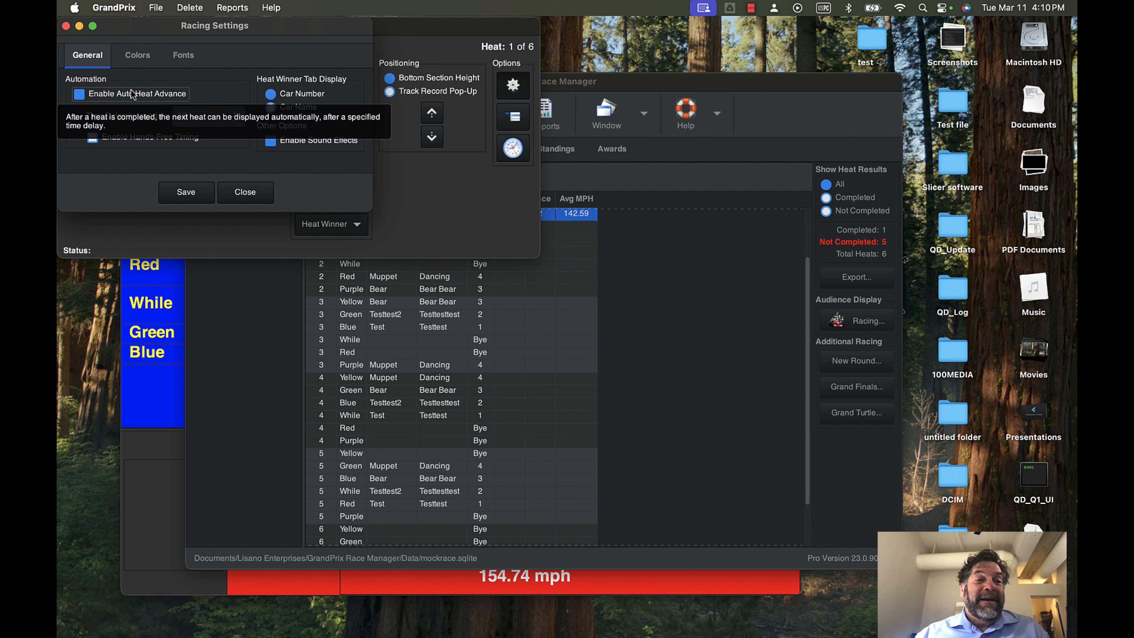
click(96, 95)
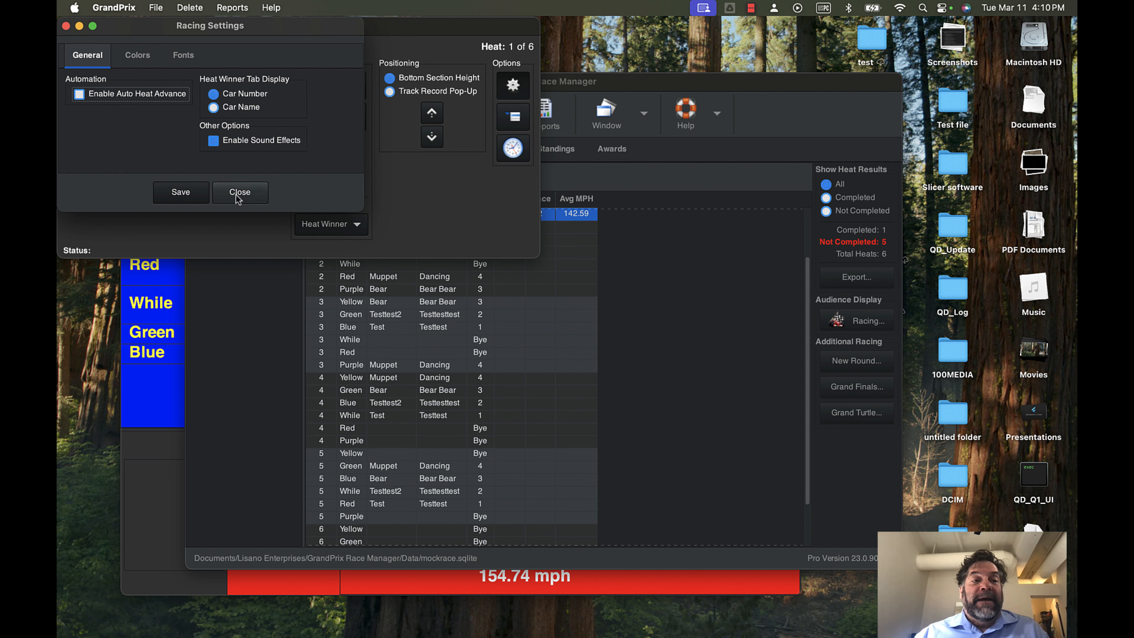
click(247, 195)
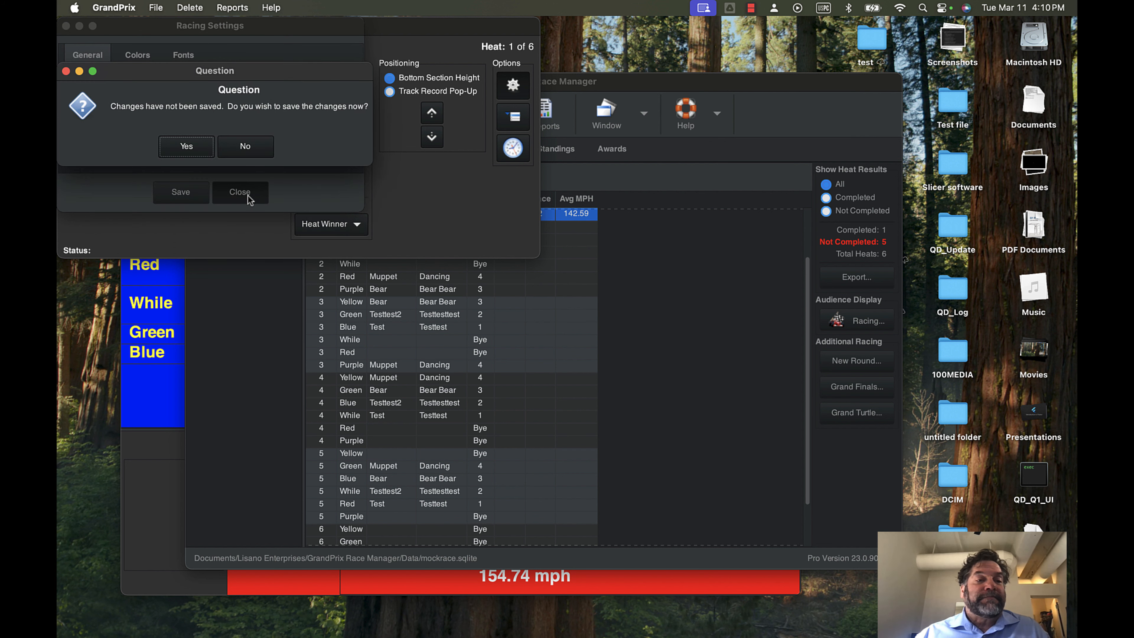
click(245, 148)
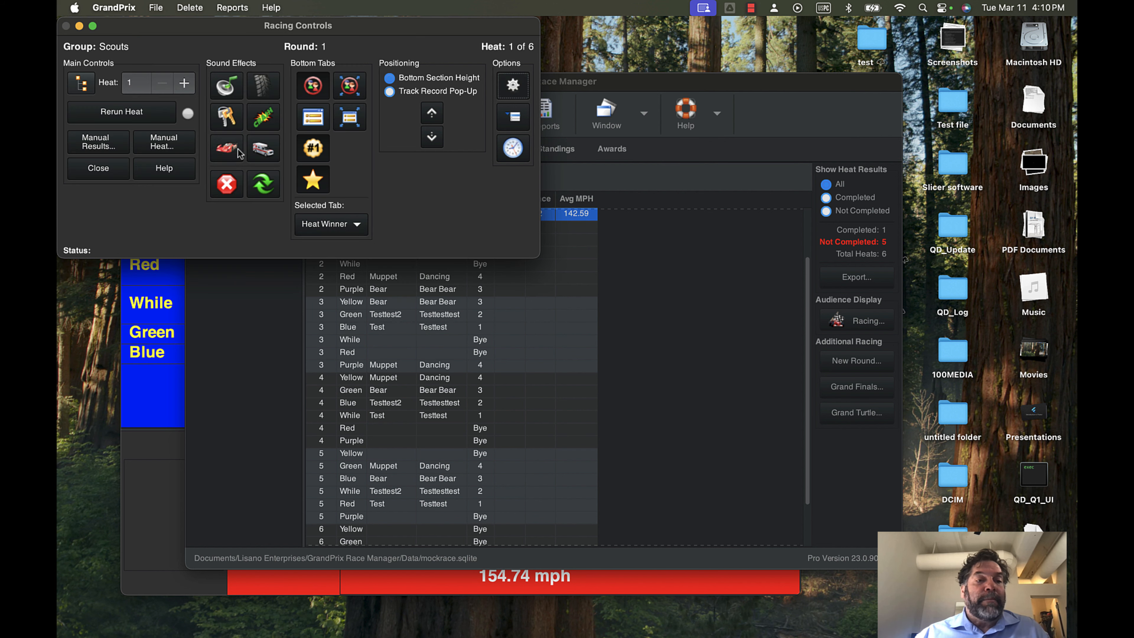
- Advance to heat 2 and fill it with generated test results
click(290, 578)
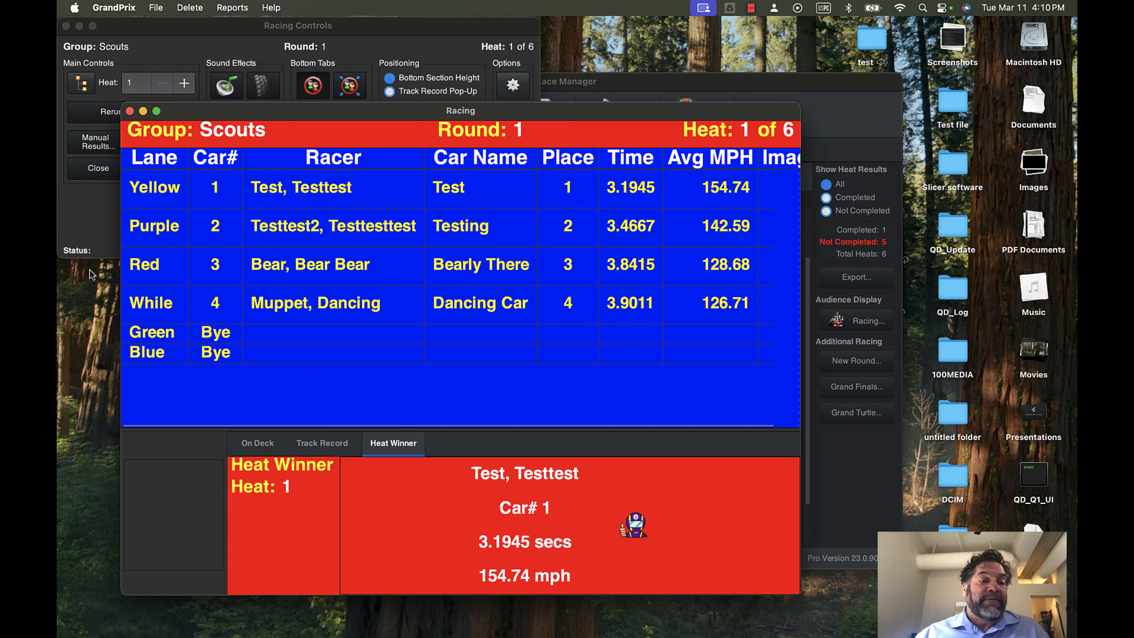
click(103, 238)
click(184, 83)
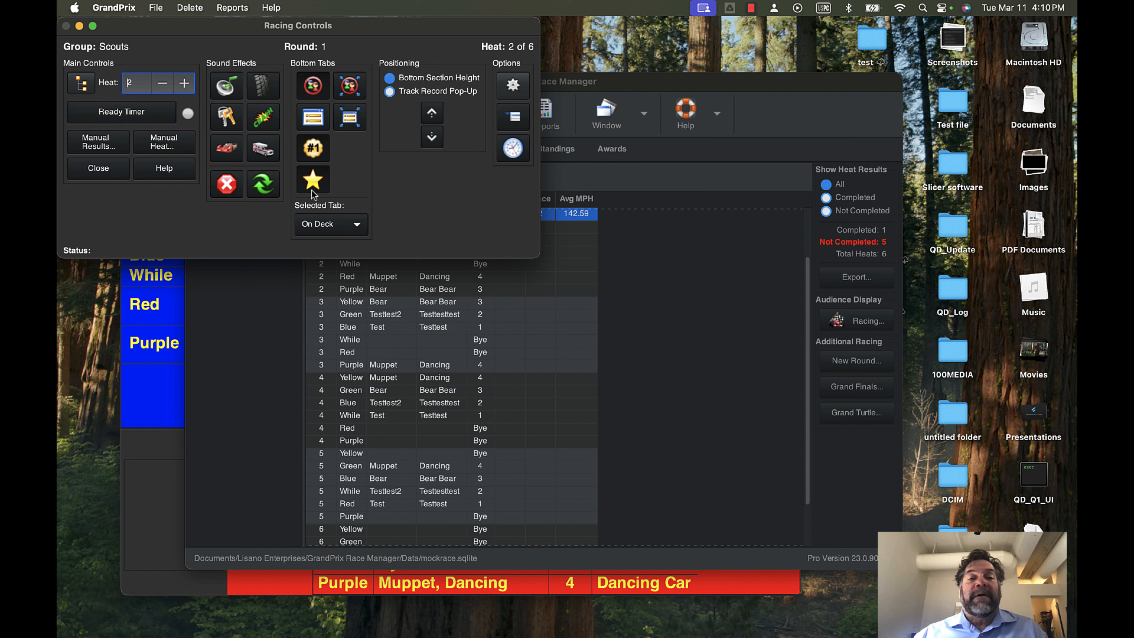
click(106, 146)
click(101, 241)
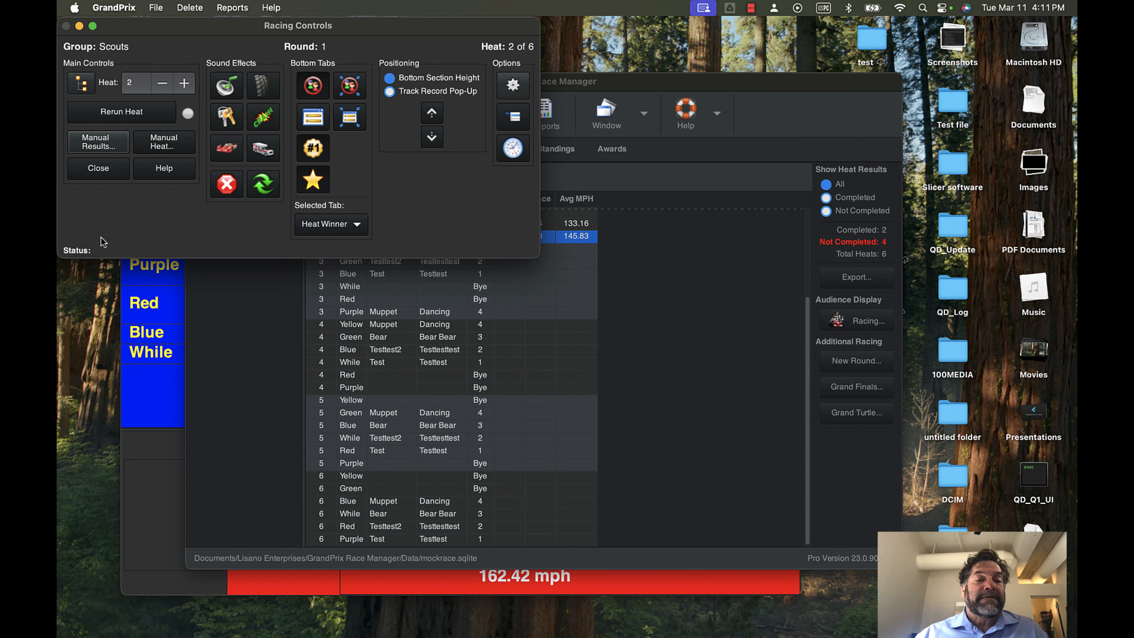
- Cycle the audience display between heat 3 on deck, heat 2 winner, and track record
click(299, 593)
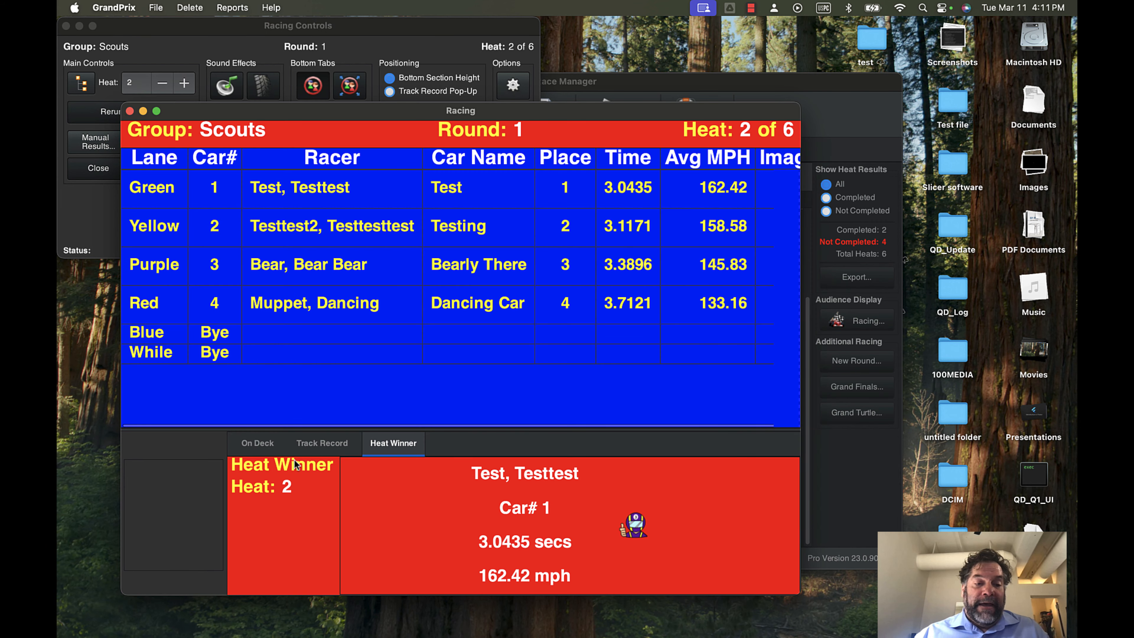
click(258, 443)
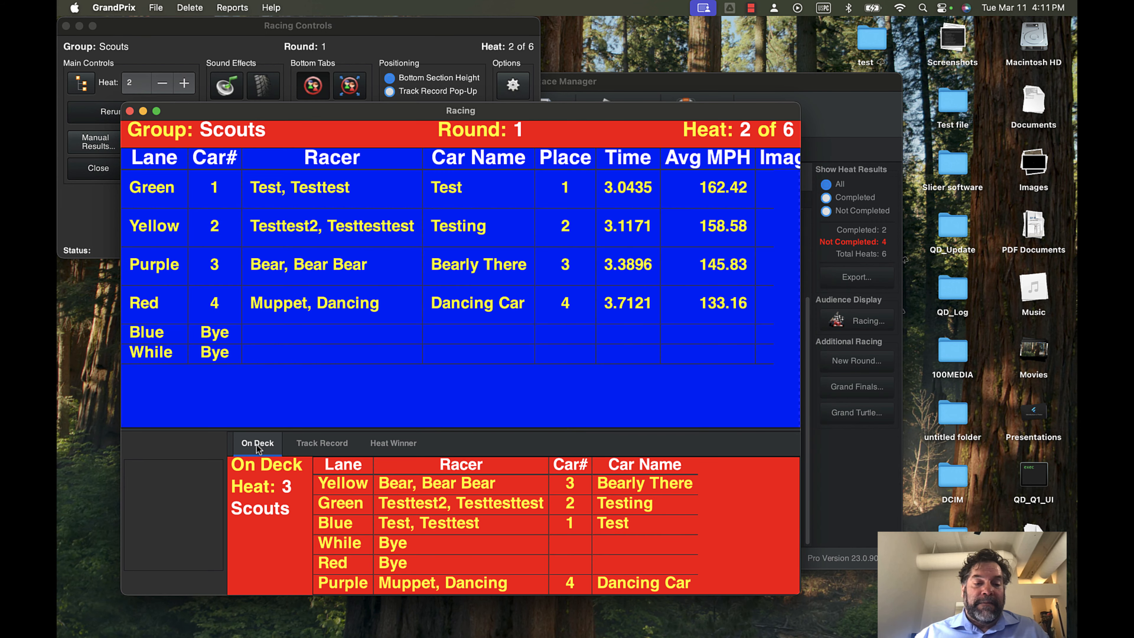
click(390, 442)
click(270, 448)
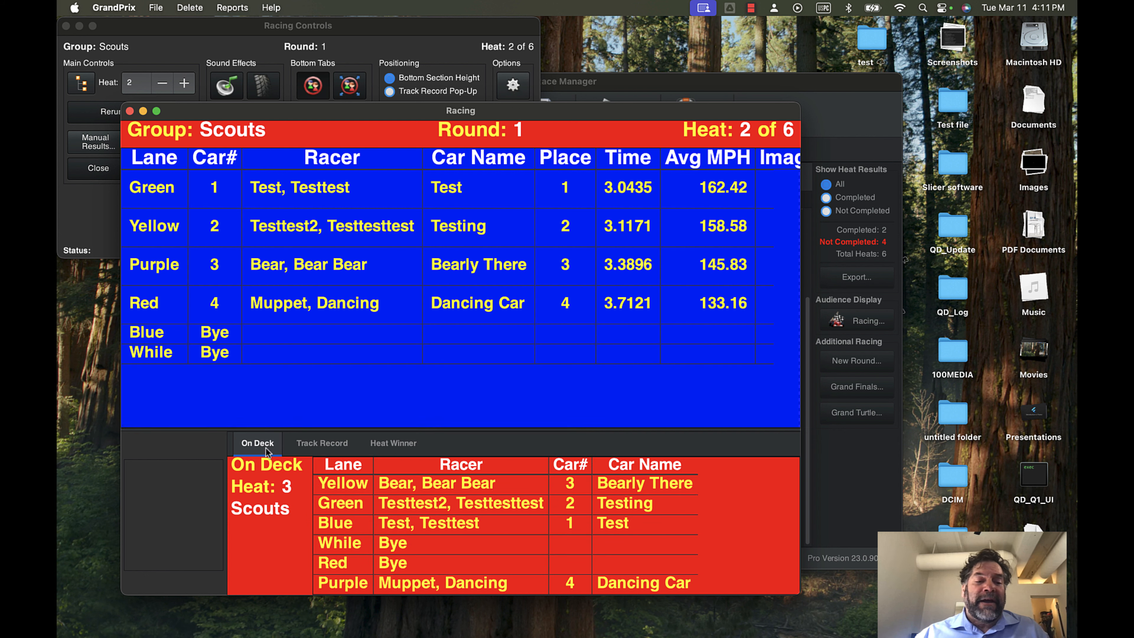
click(394, 443)
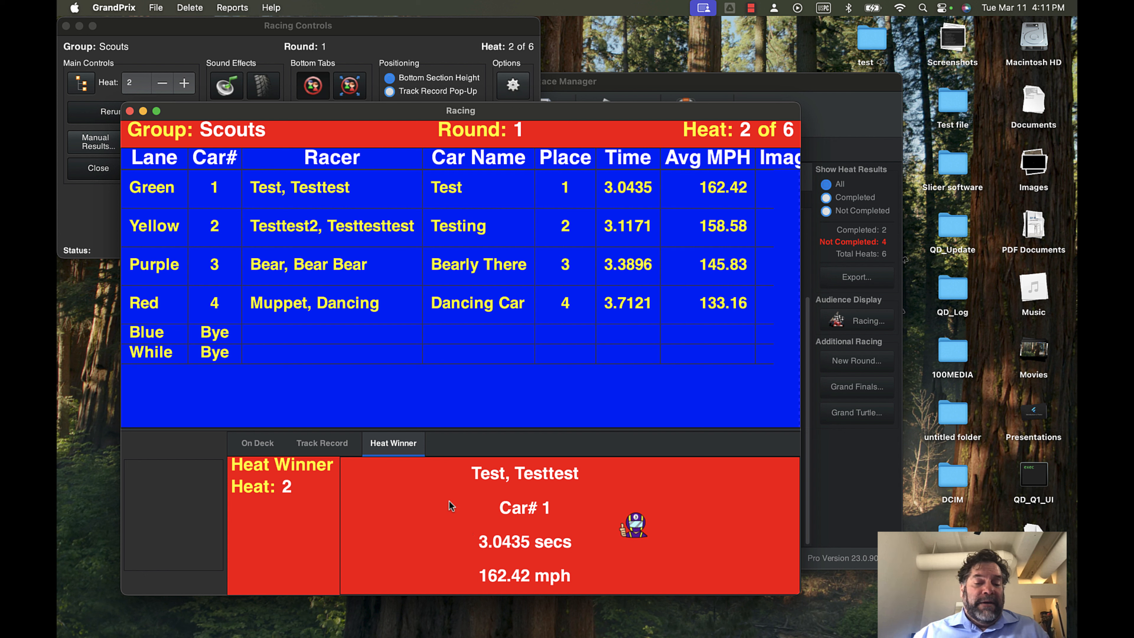
click(320, 444)
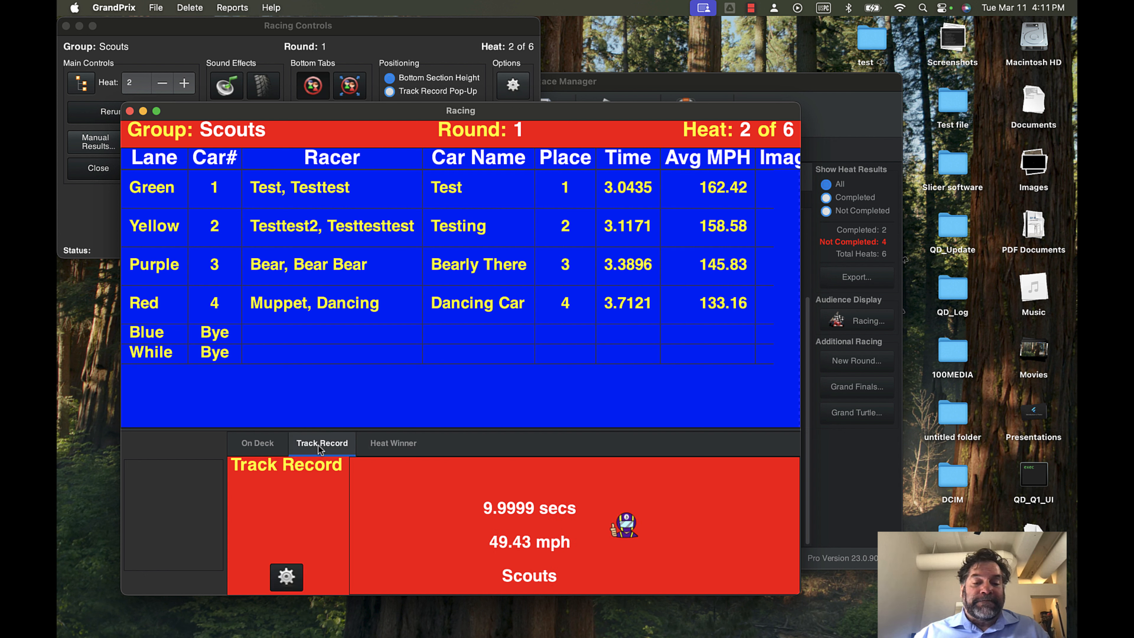
click(256, 445)
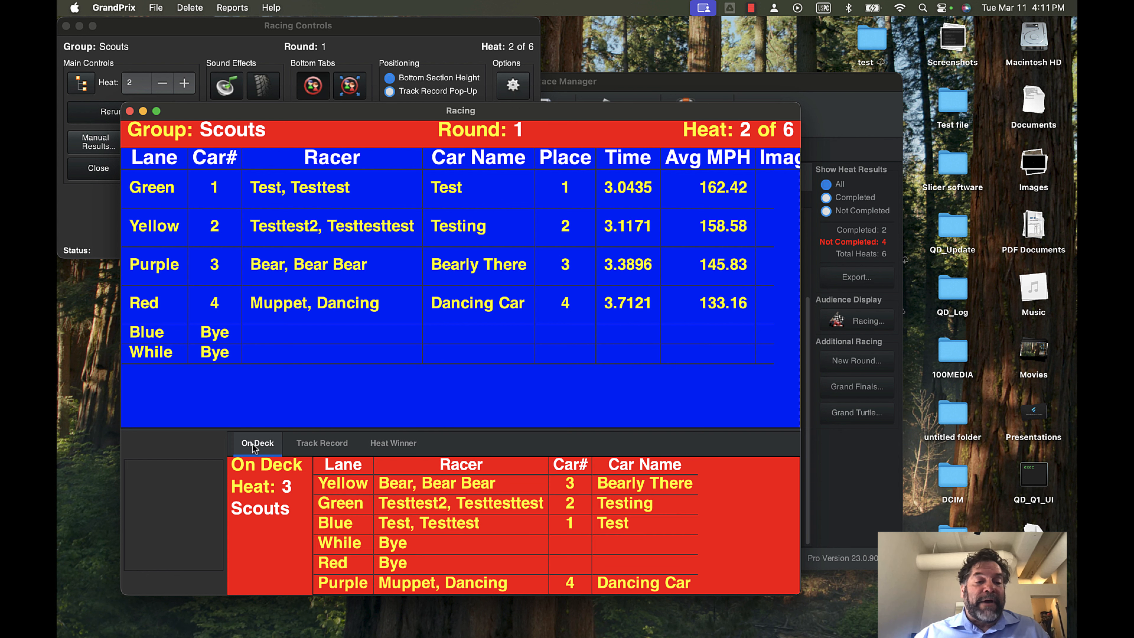
click(63, 246)
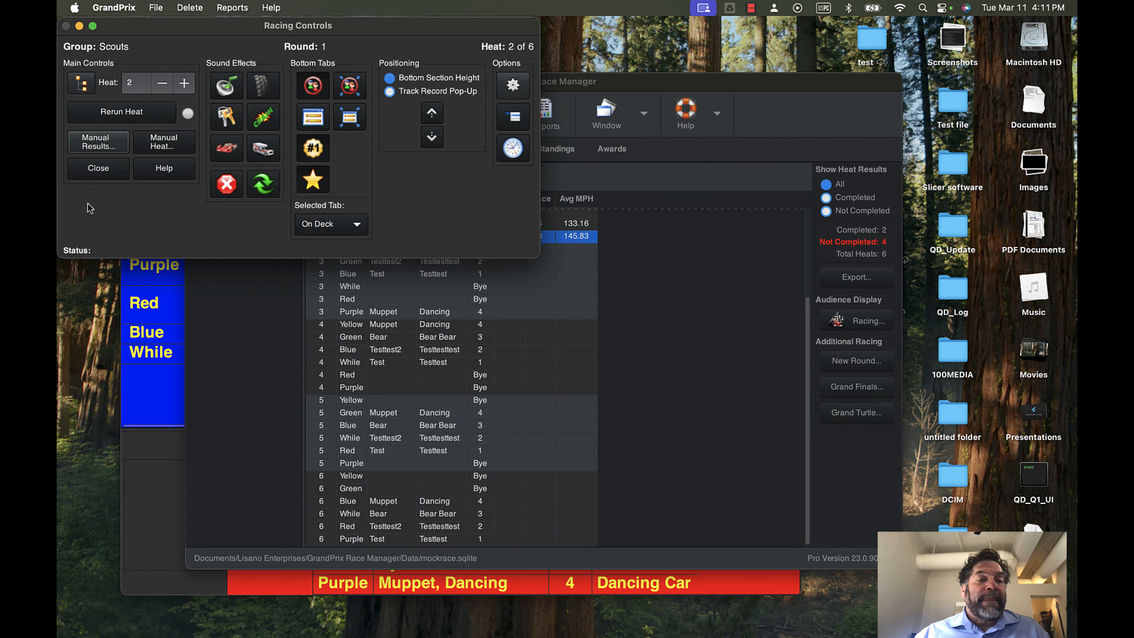
- Advance to heat 3, record test results, and review them without changes
click(184, 84)
click(98, 142)
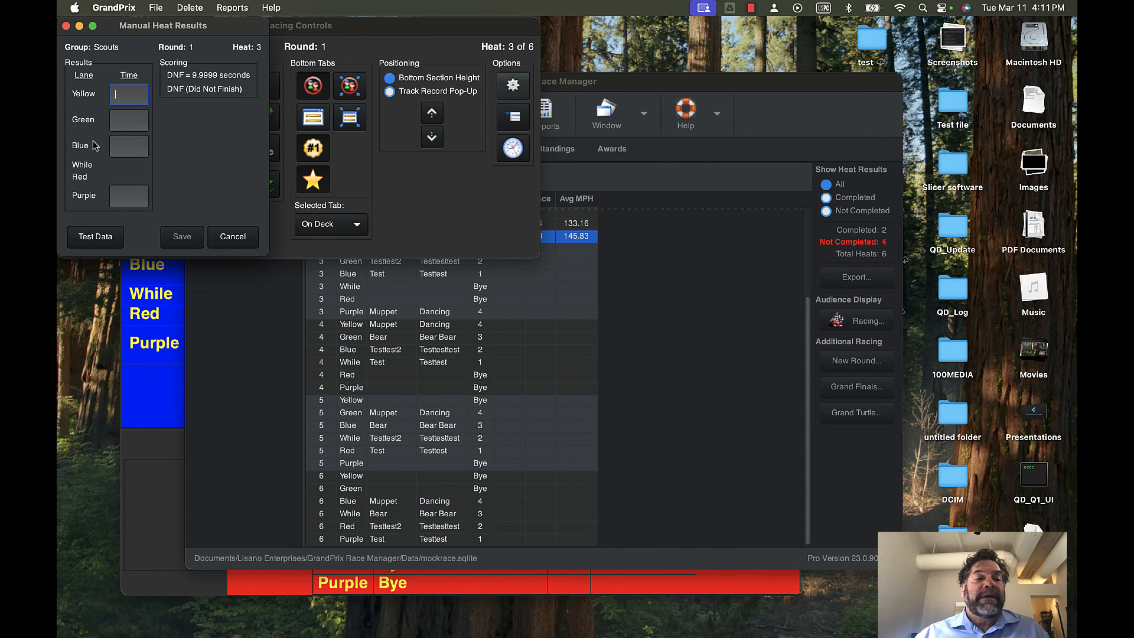
click(94, 238)
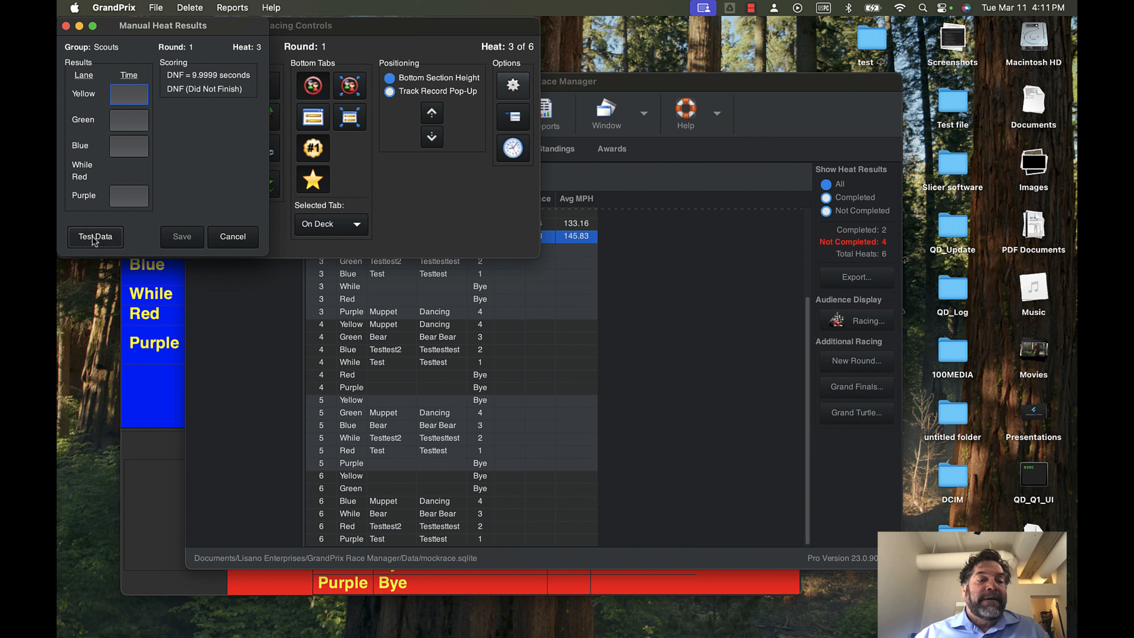
click(143, 455)
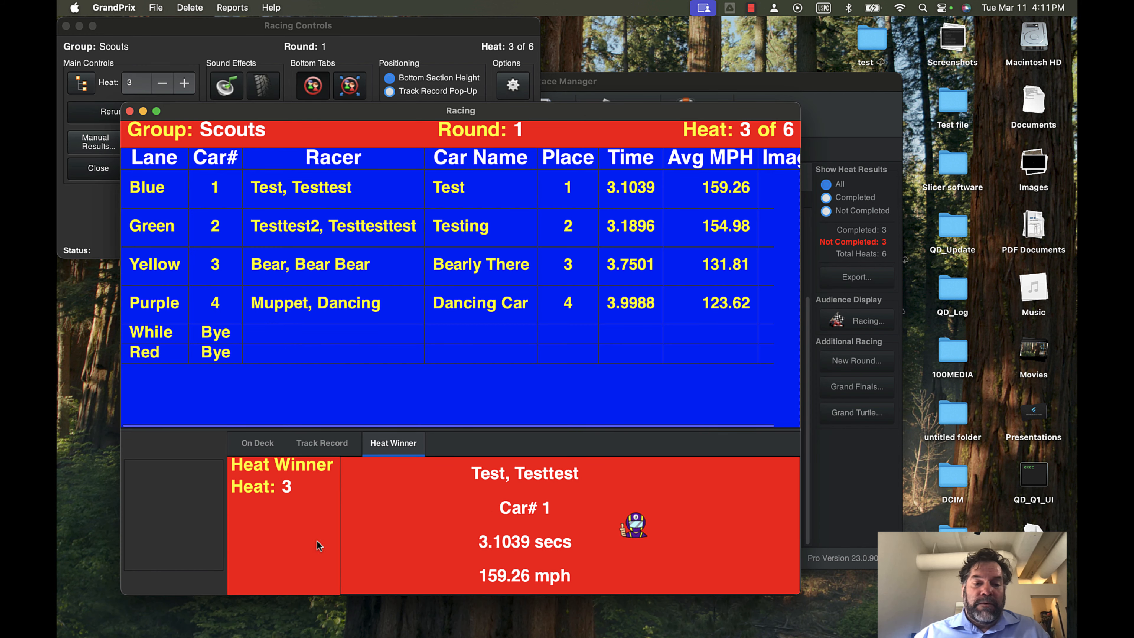
click(257, 447)
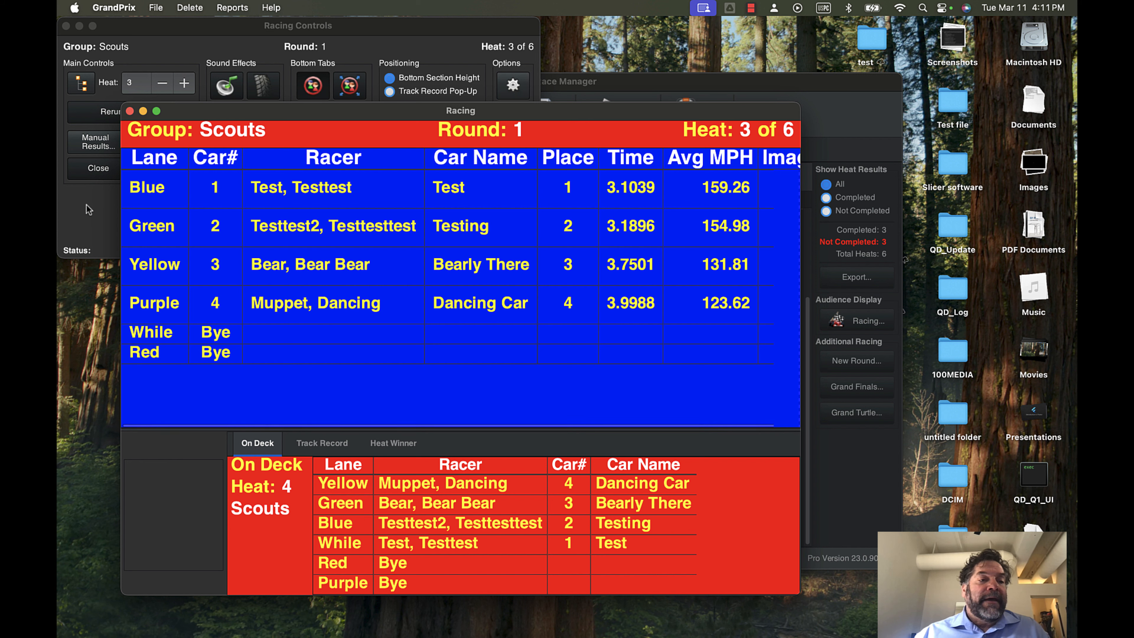
click(107, 143)
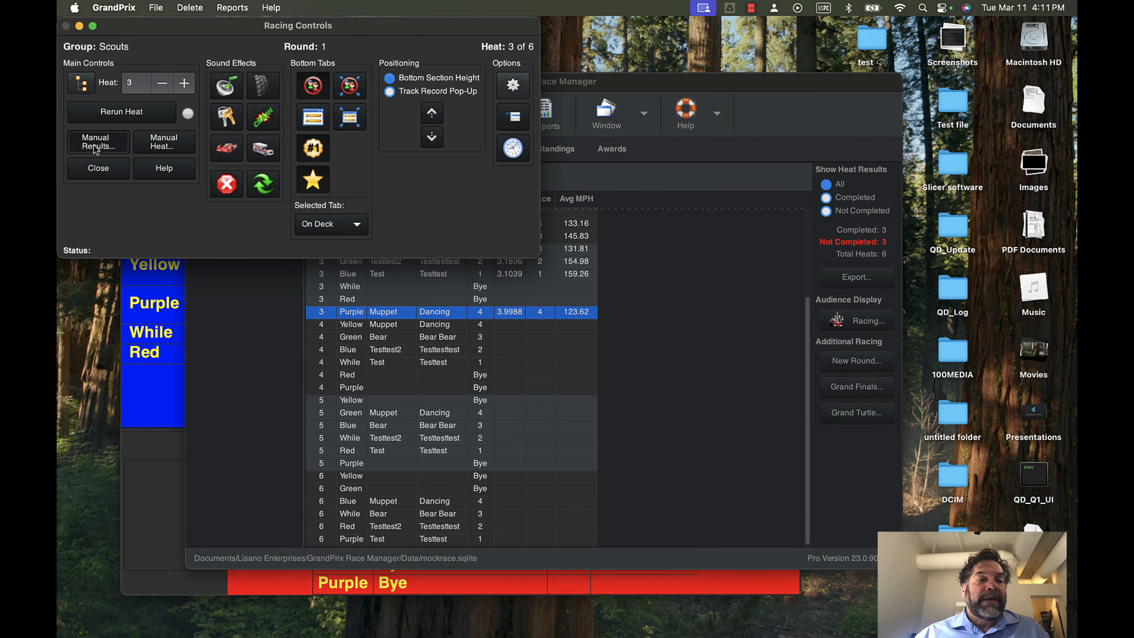
click(93, 144)
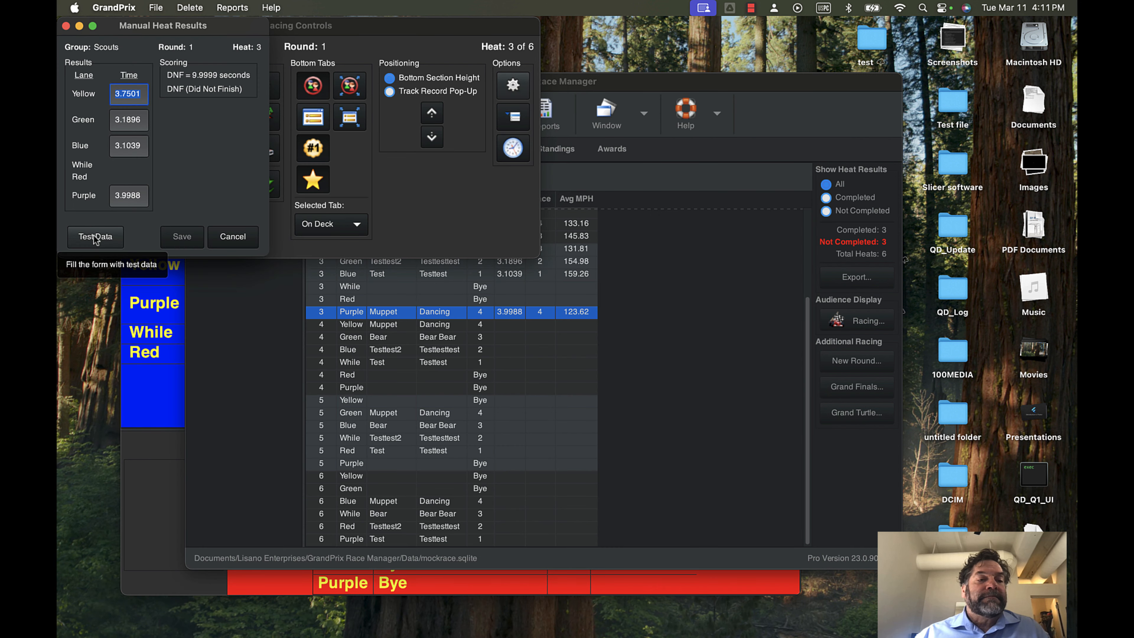
click(228, 237)
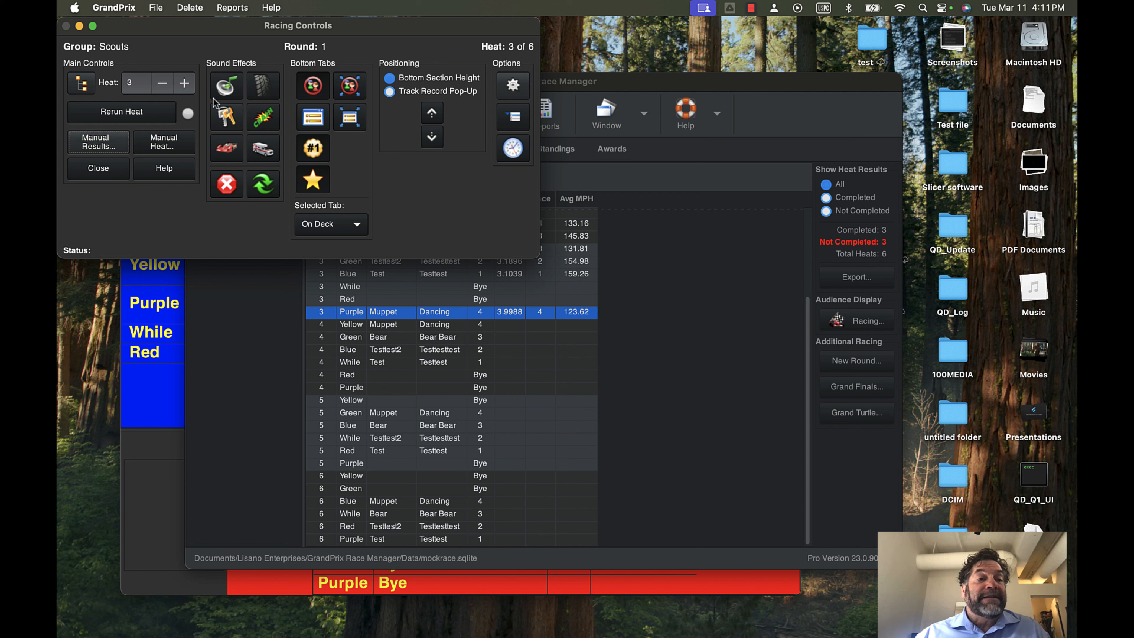
- Advance through heats 4 and 5, filling each with generated test times
click(184, 83)
click(95, 142)
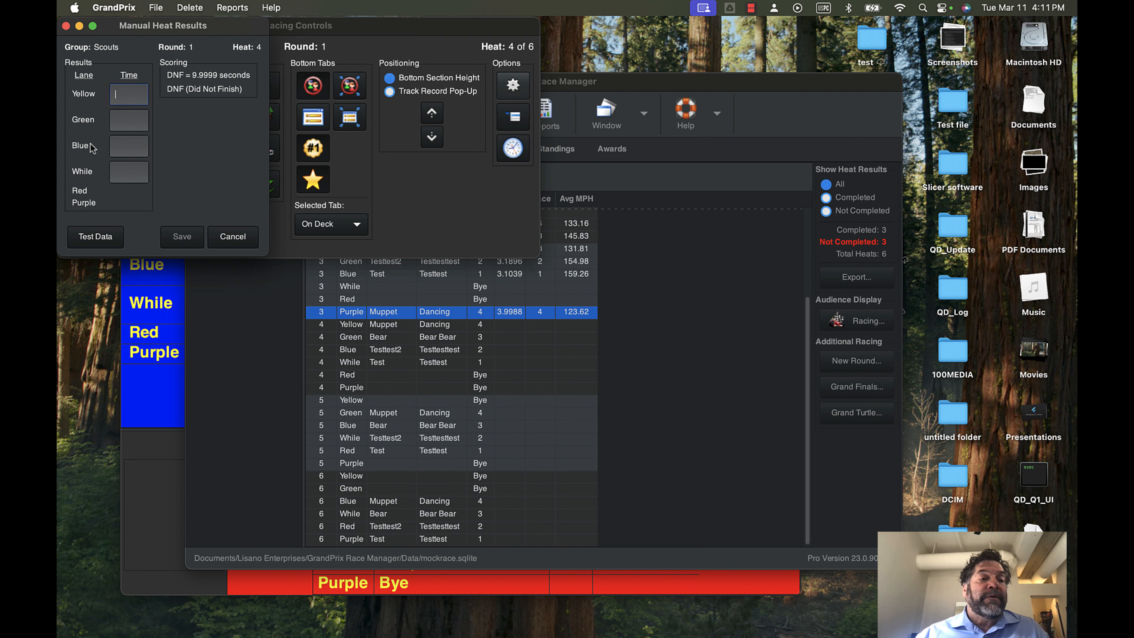
click(93, 238)
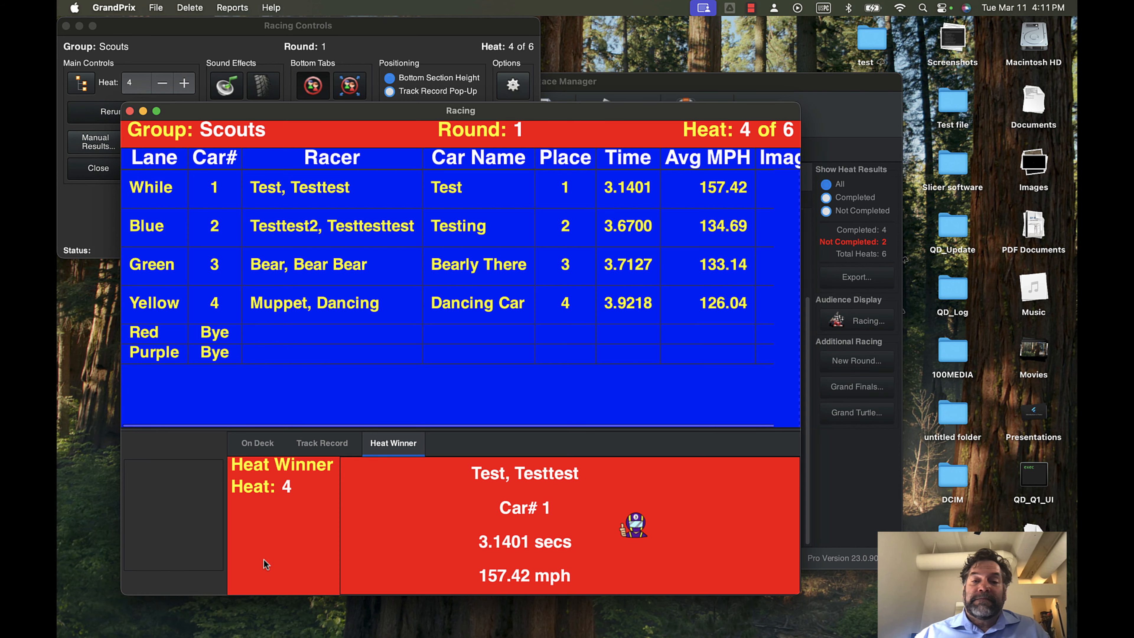
click(93, 229)
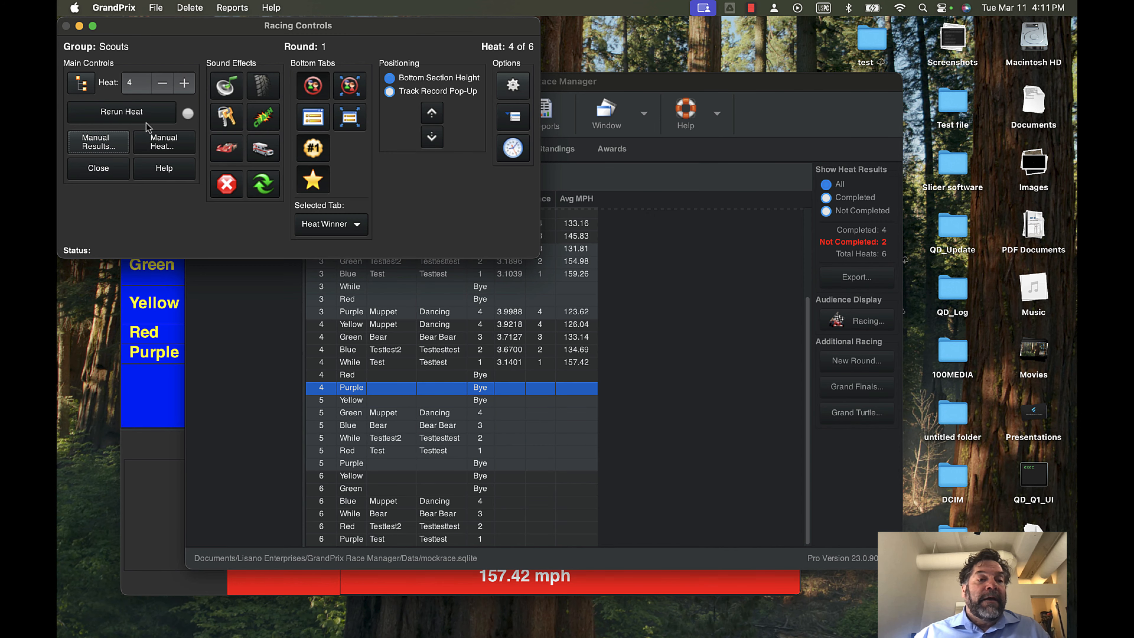
click(183, 83)
click(94, 142)
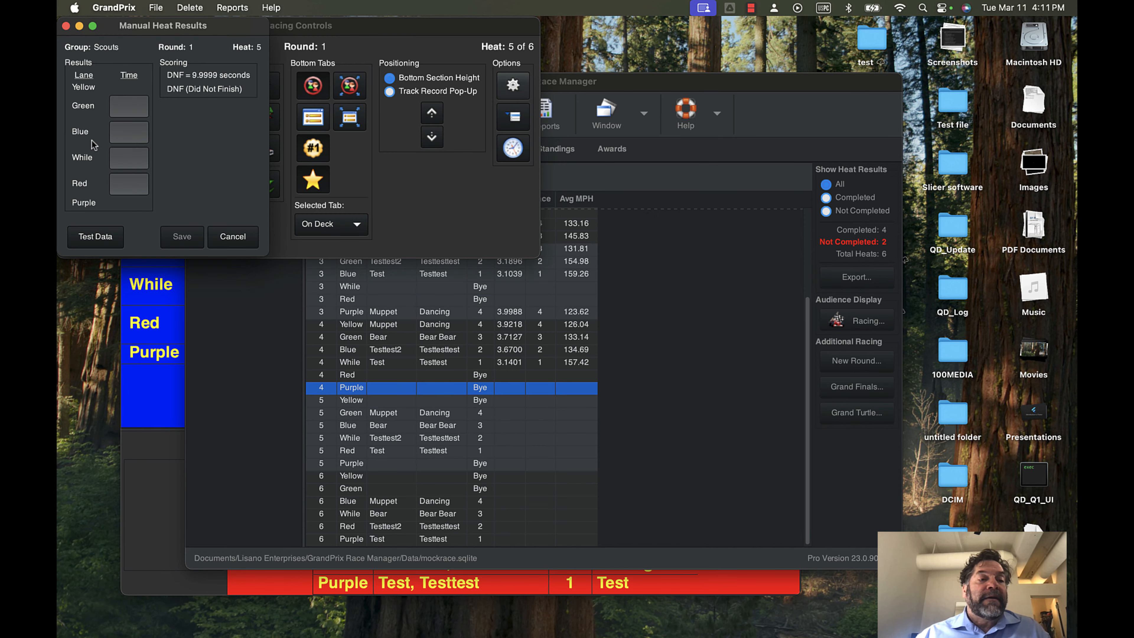
click(89, 239)
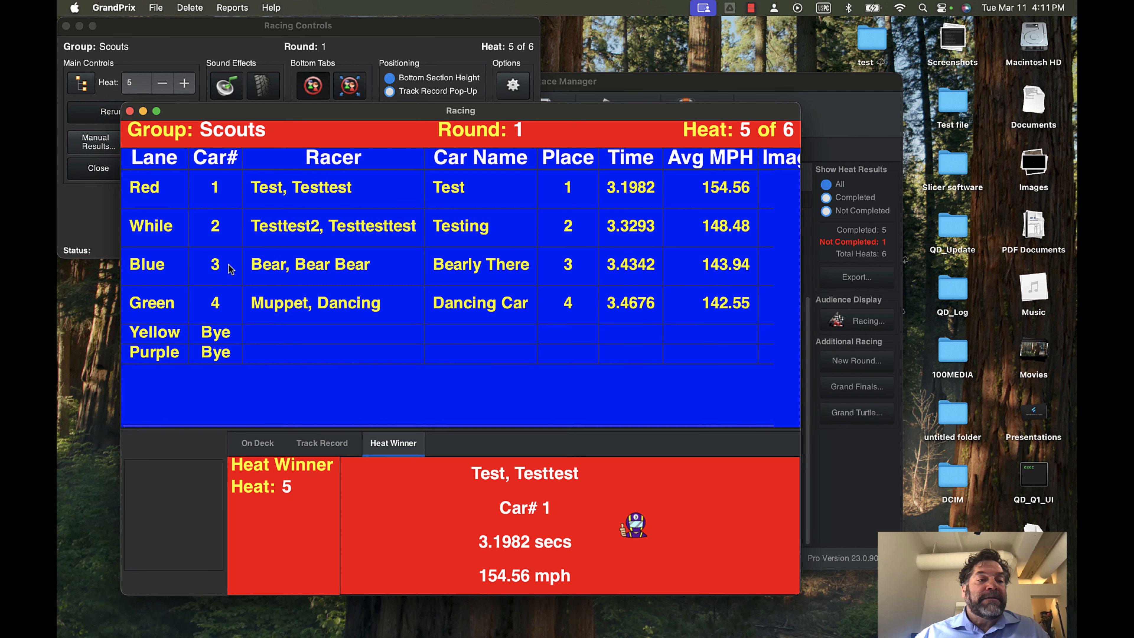
click(94, 216)
- Advance to heat 6 and fill it with test times, completing the round
click(184, 83)
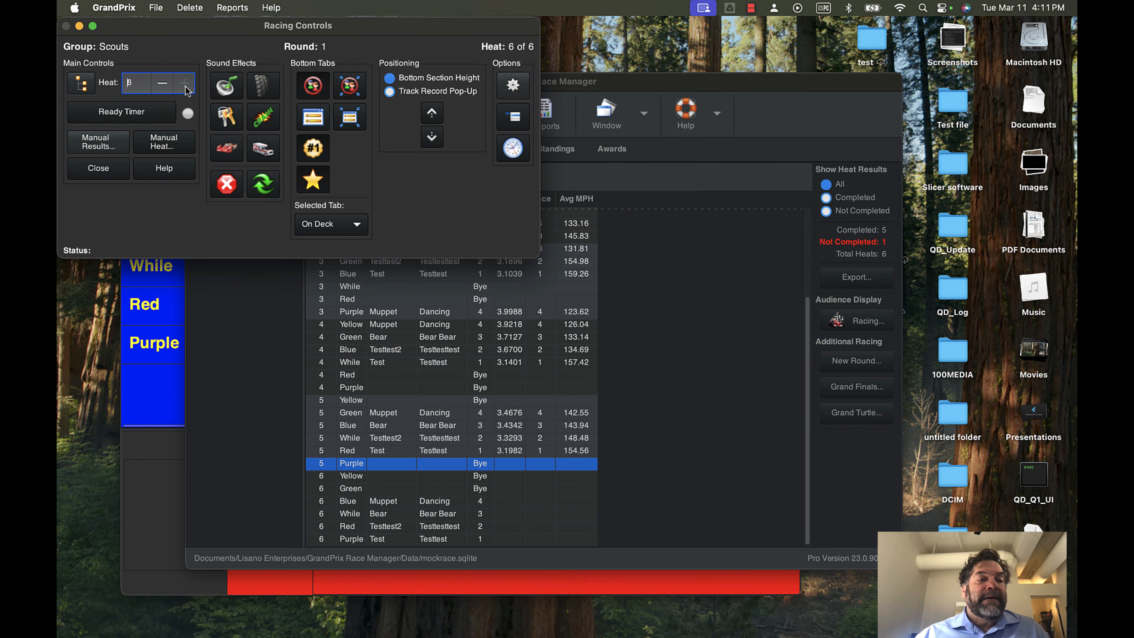
click(98, 142)
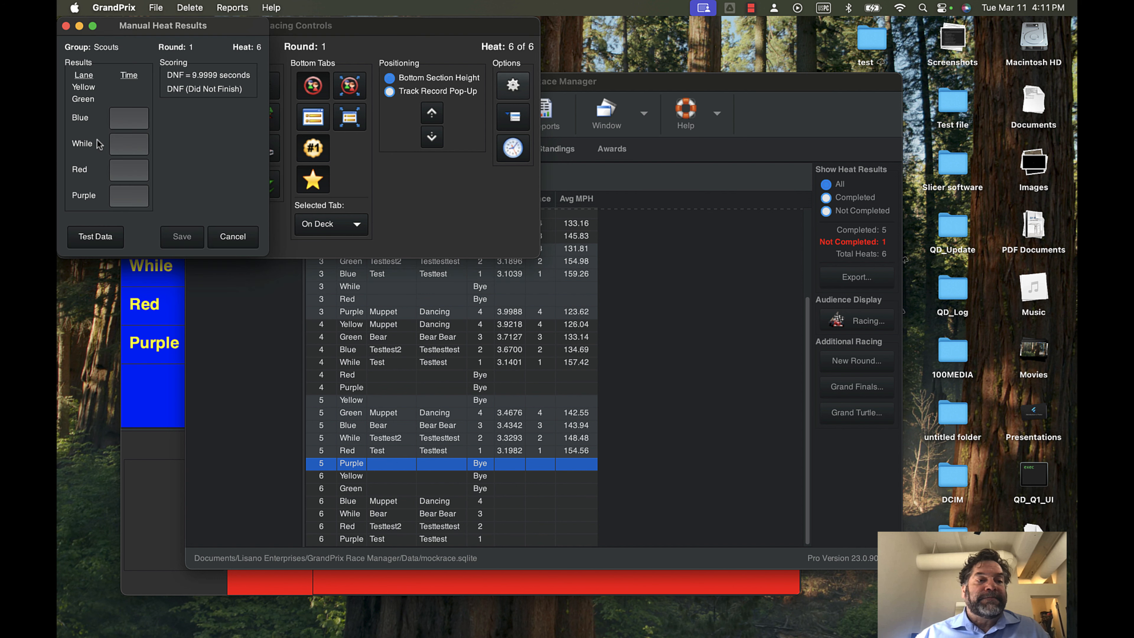
click(95, 239)
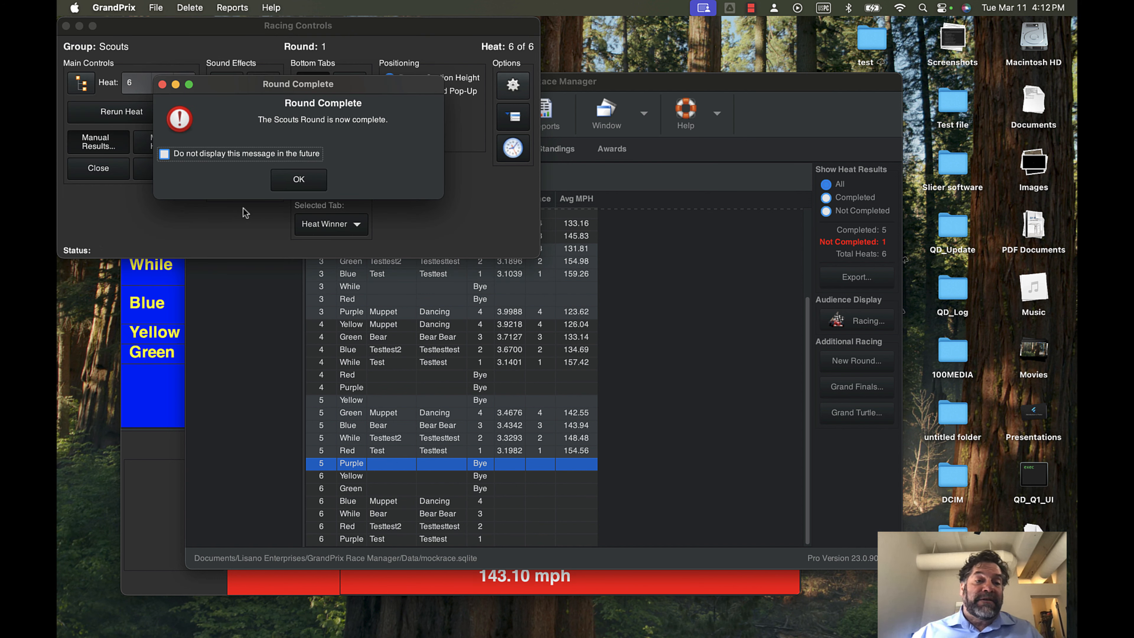
- Acknowledge the Round Complete alert, move Racing Controls aside, and close them
click(298, 180)
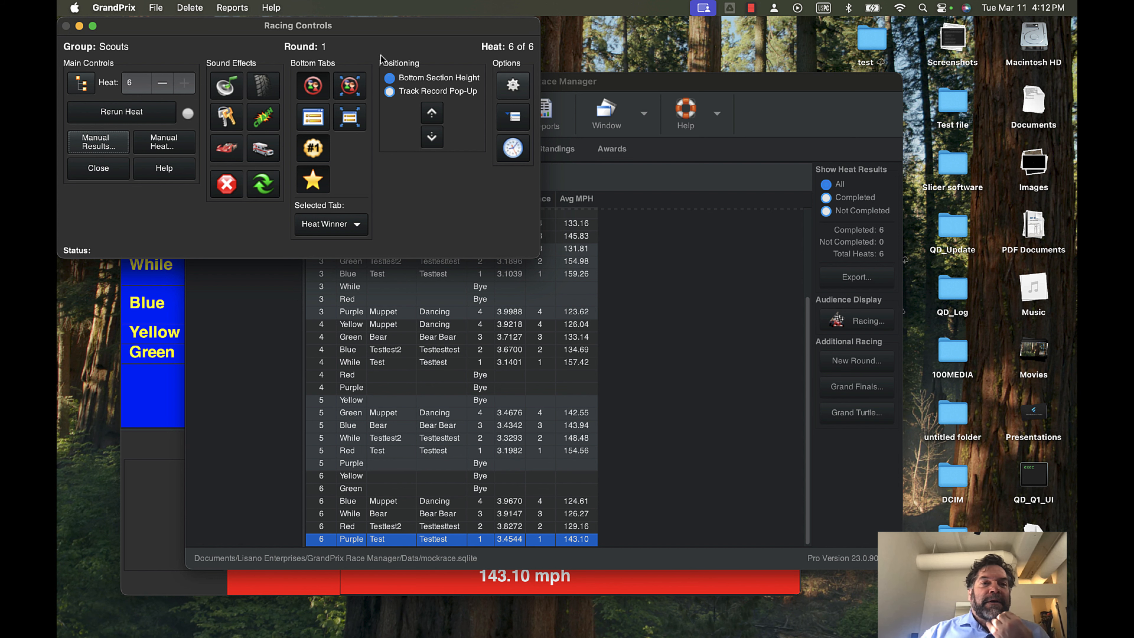
drag(353, 26, 527, 80)
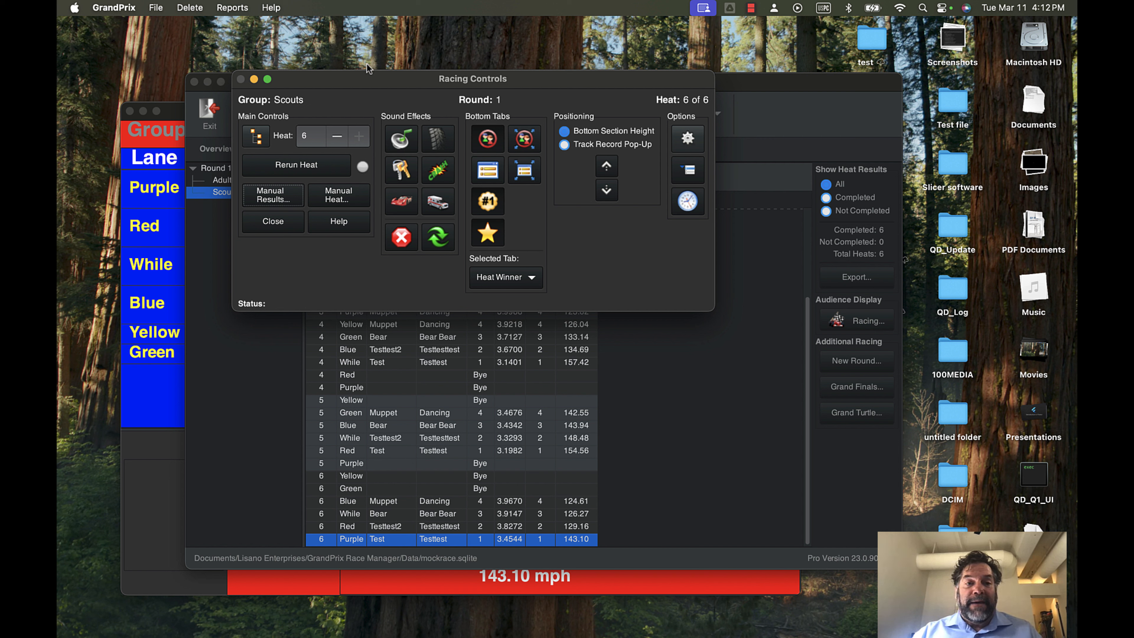
drag(366, 78, 365, 77)
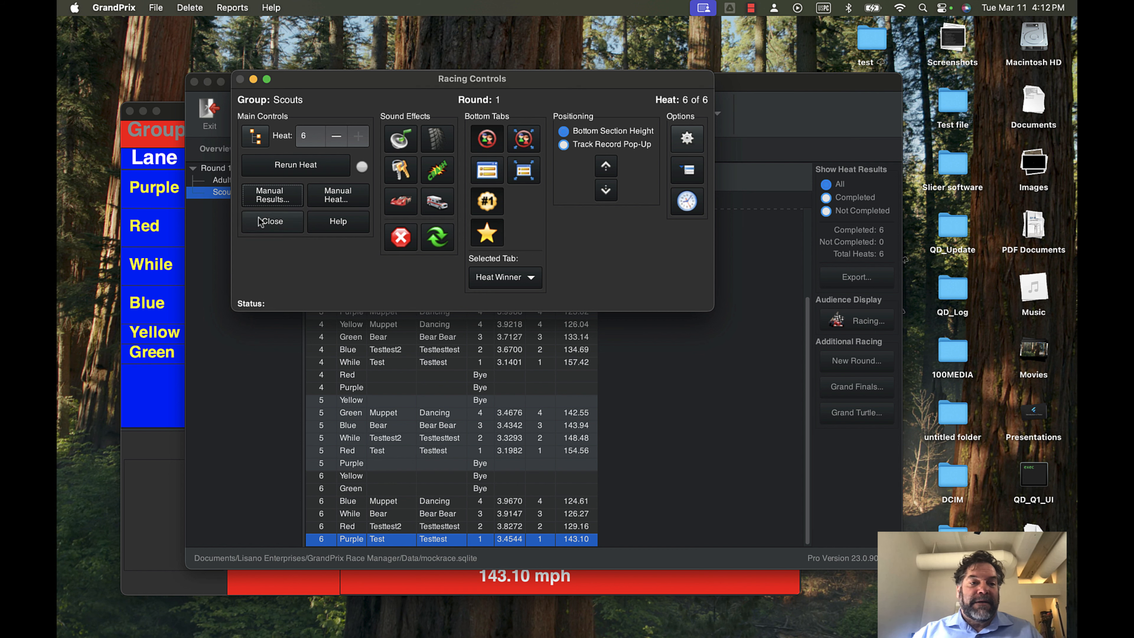
click(272, 221)
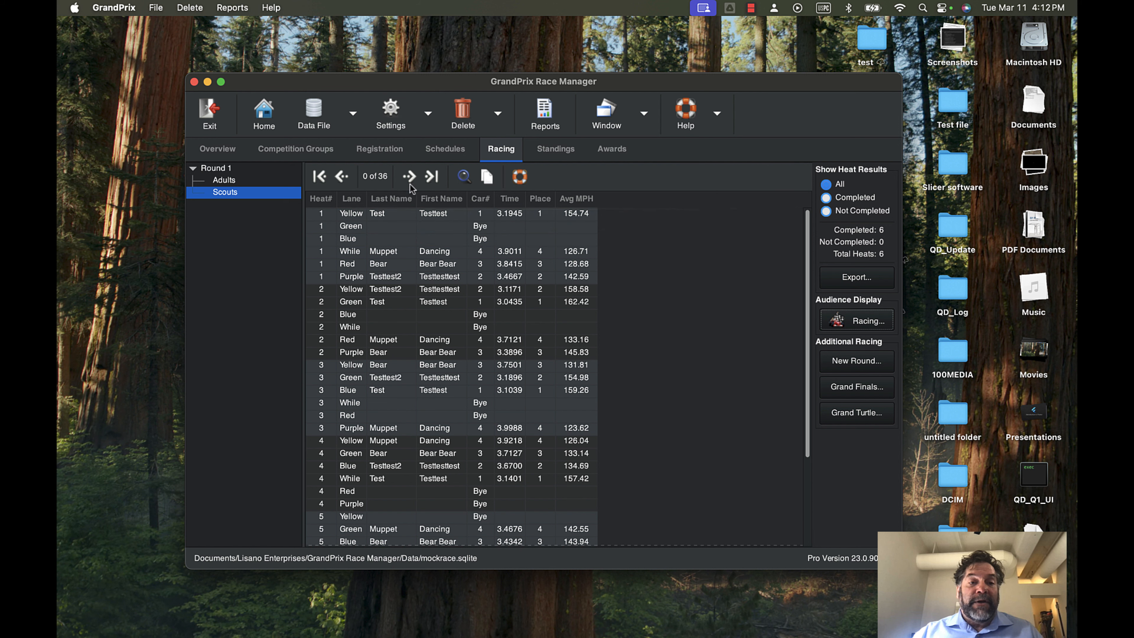
- Filter Registration to Lions and save a first late racer's last and first names, marked passed
click(394, 152)
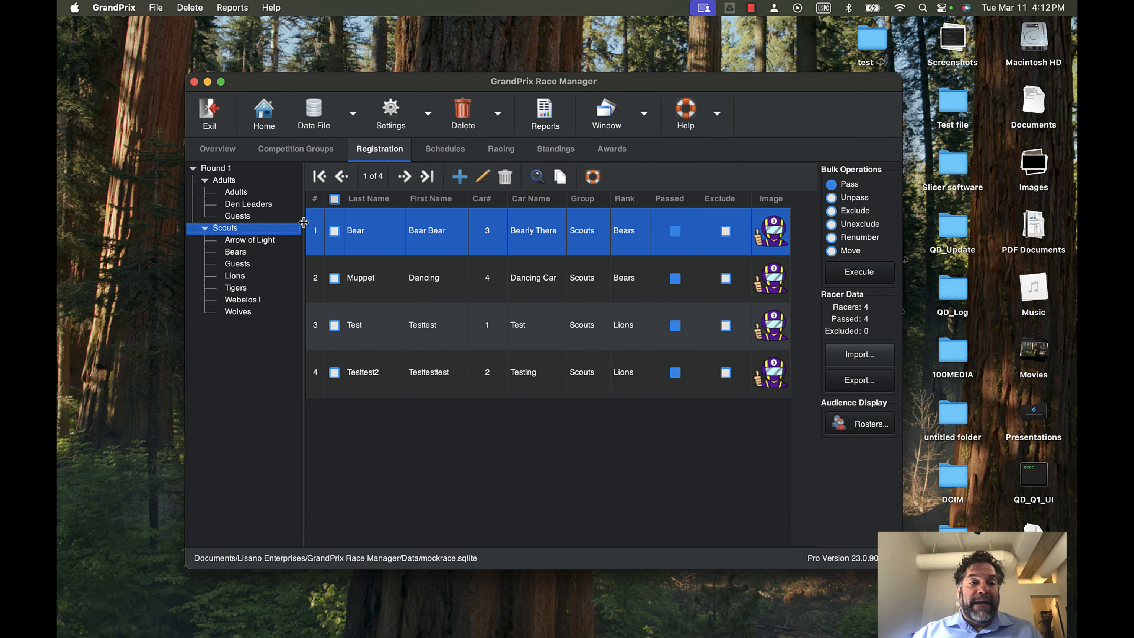
click(258, 278)
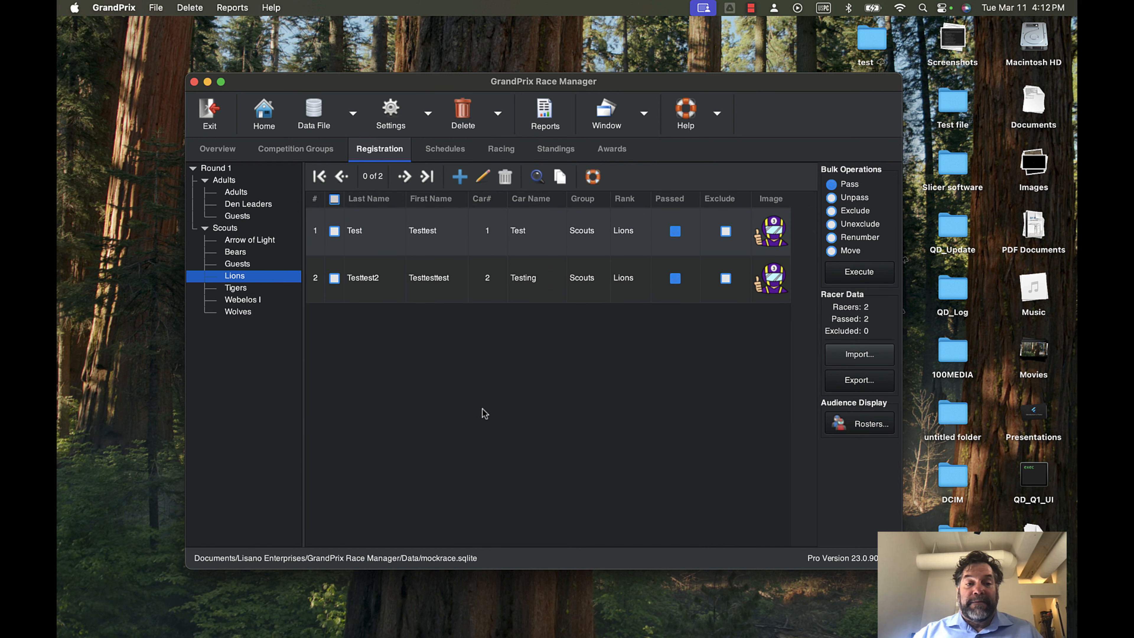
click(459, 177)
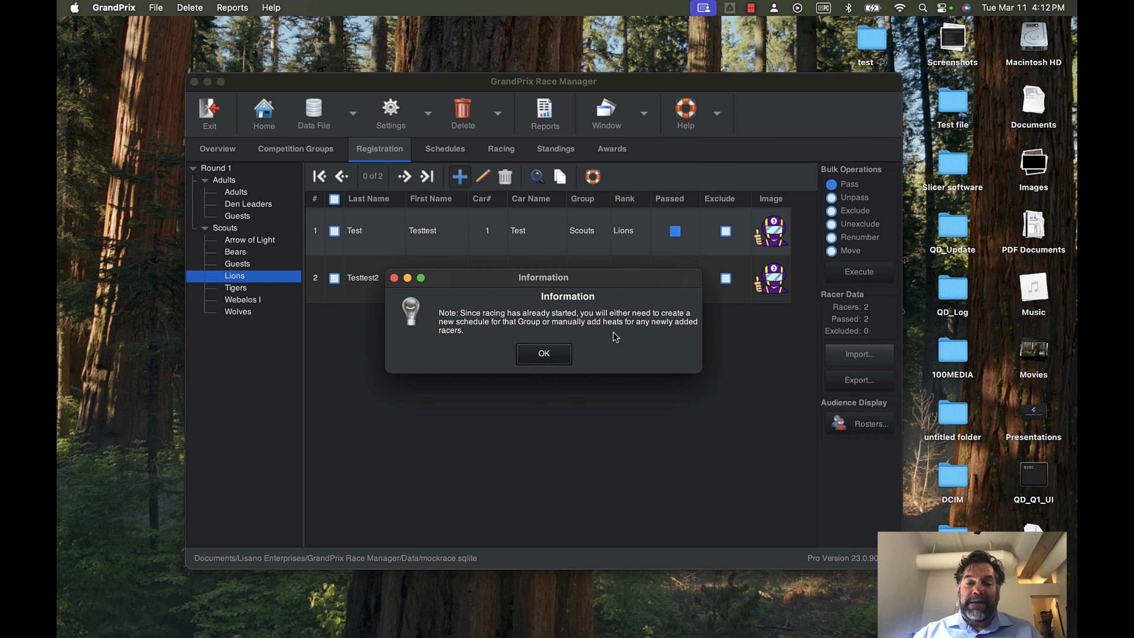
click(562, 357)
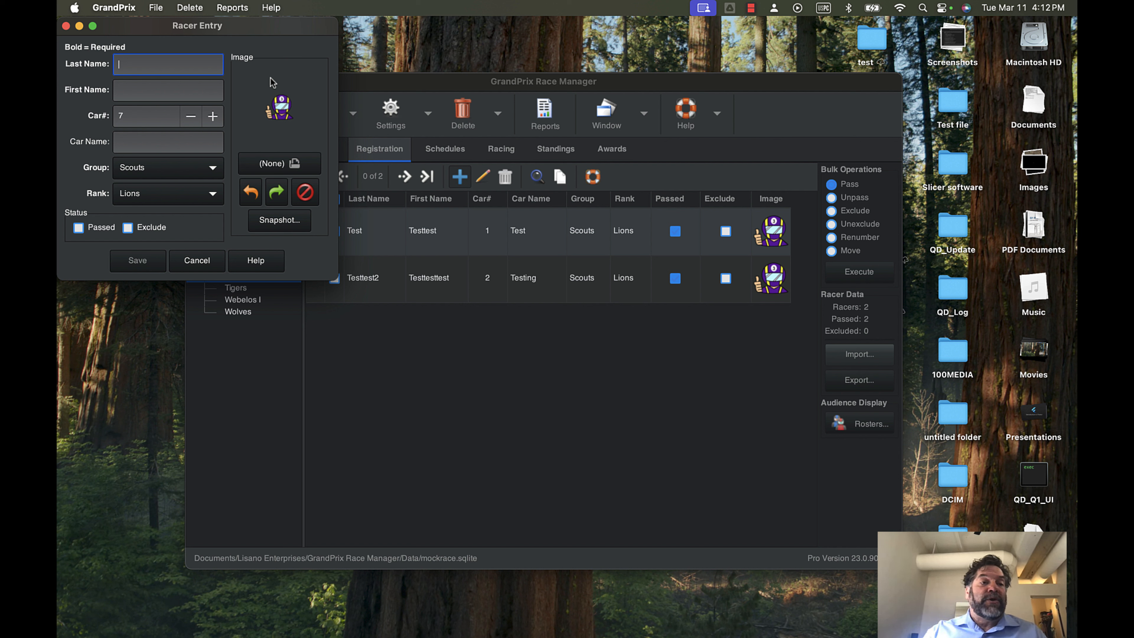
text(late)
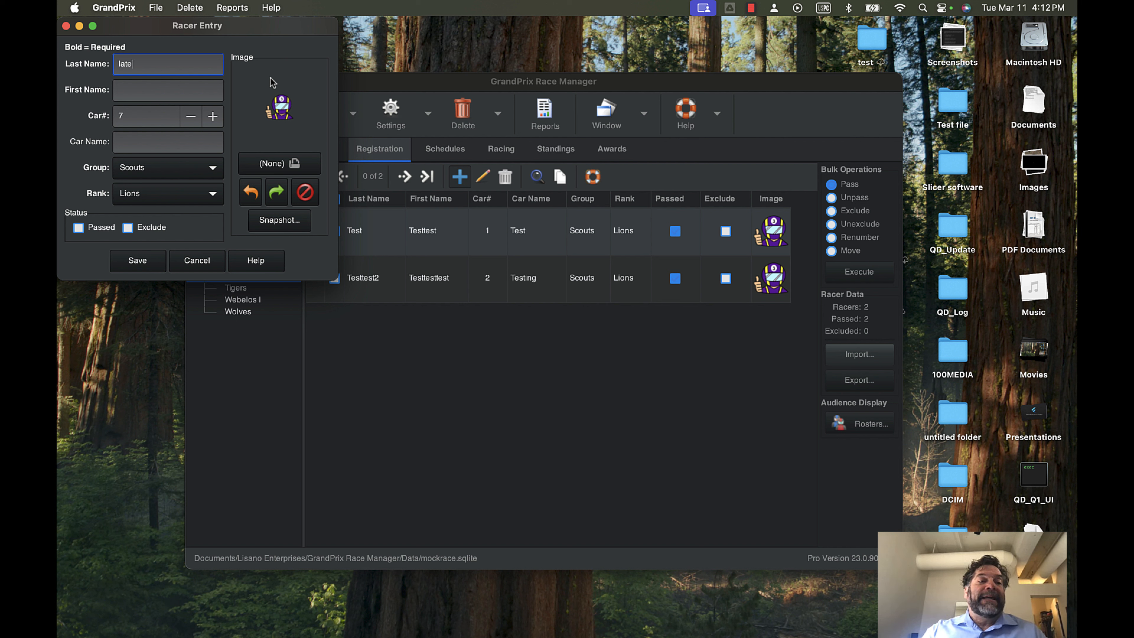
text( guy1)
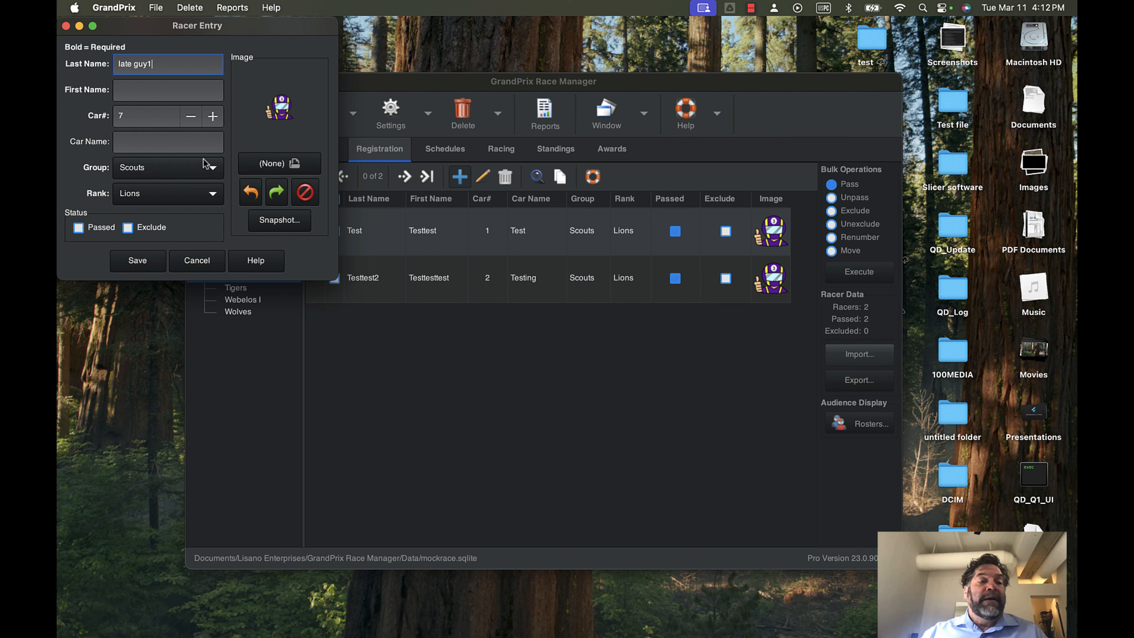
click(164, 90)
text(bob)
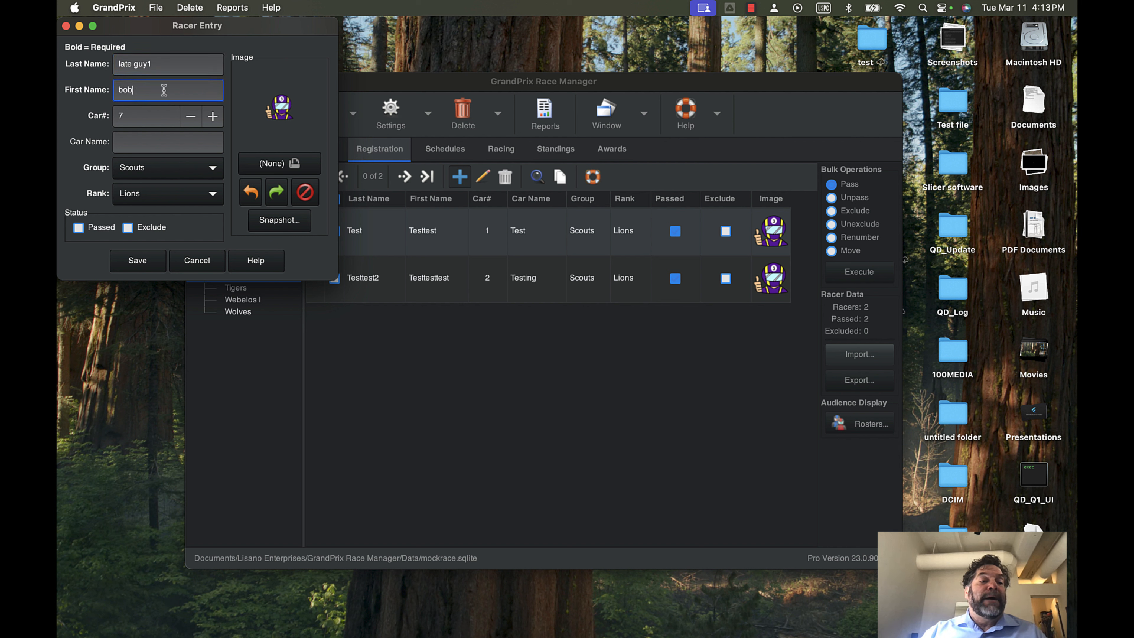
click(79, 228)
click(138, 261)
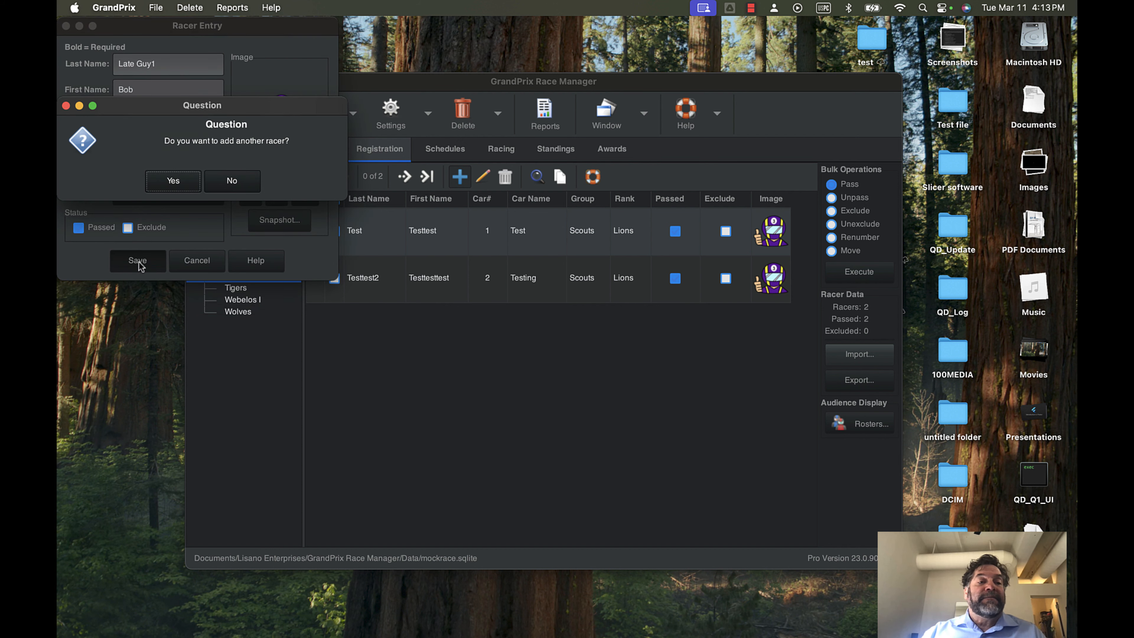
- Save a second late Lions racer, then stop adding racers
click(173, 181)
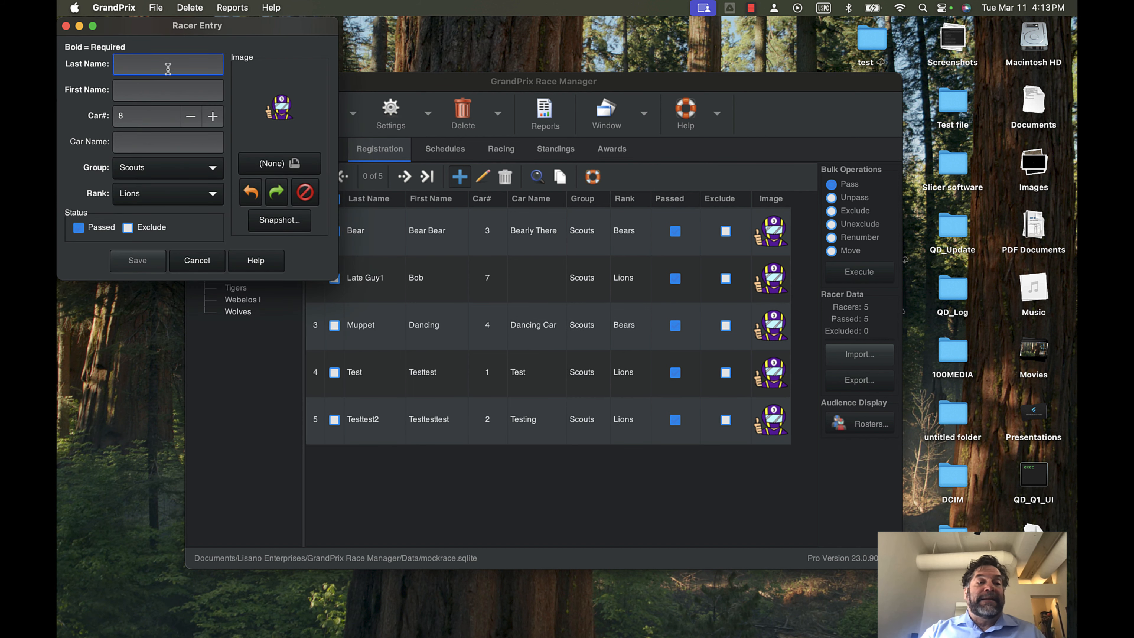
text(late guy 2)
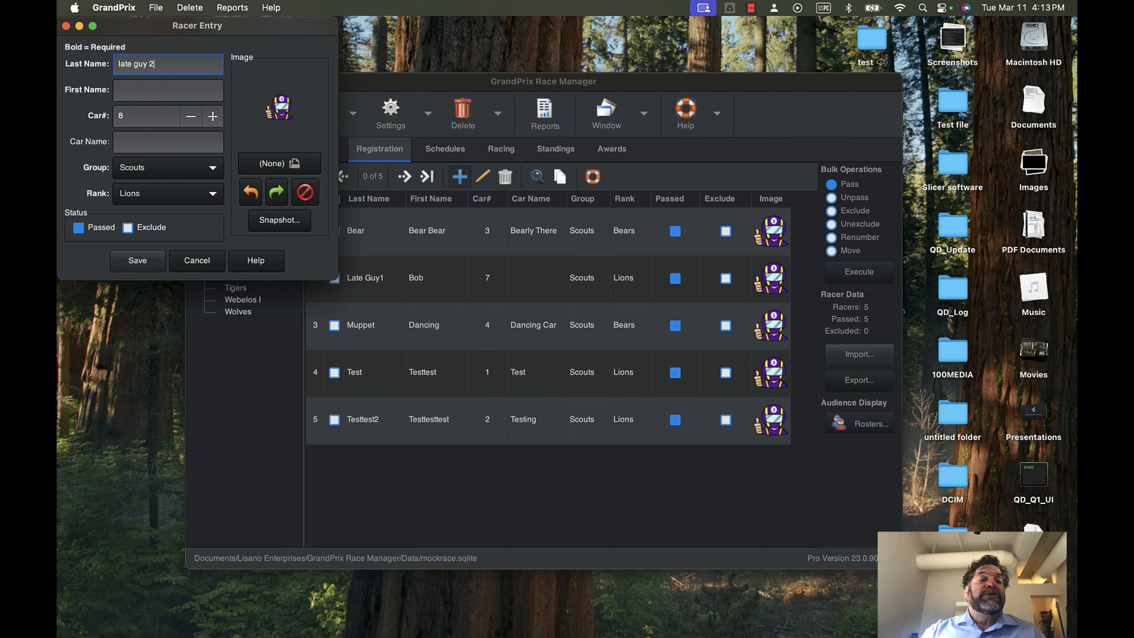
click(161, 93)
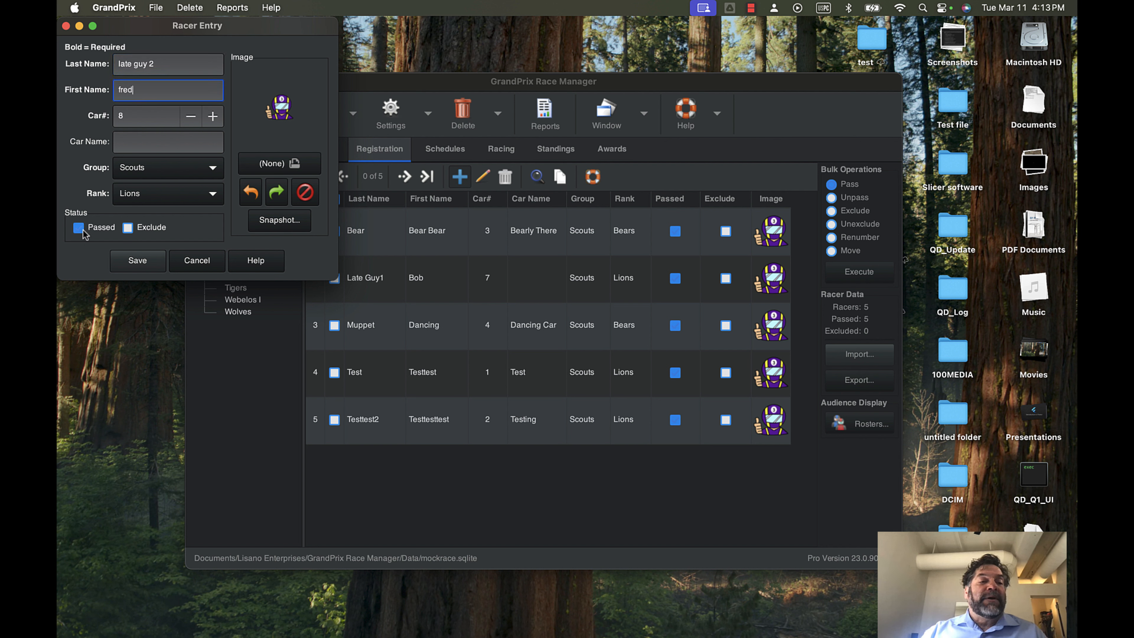
click(139, 261)
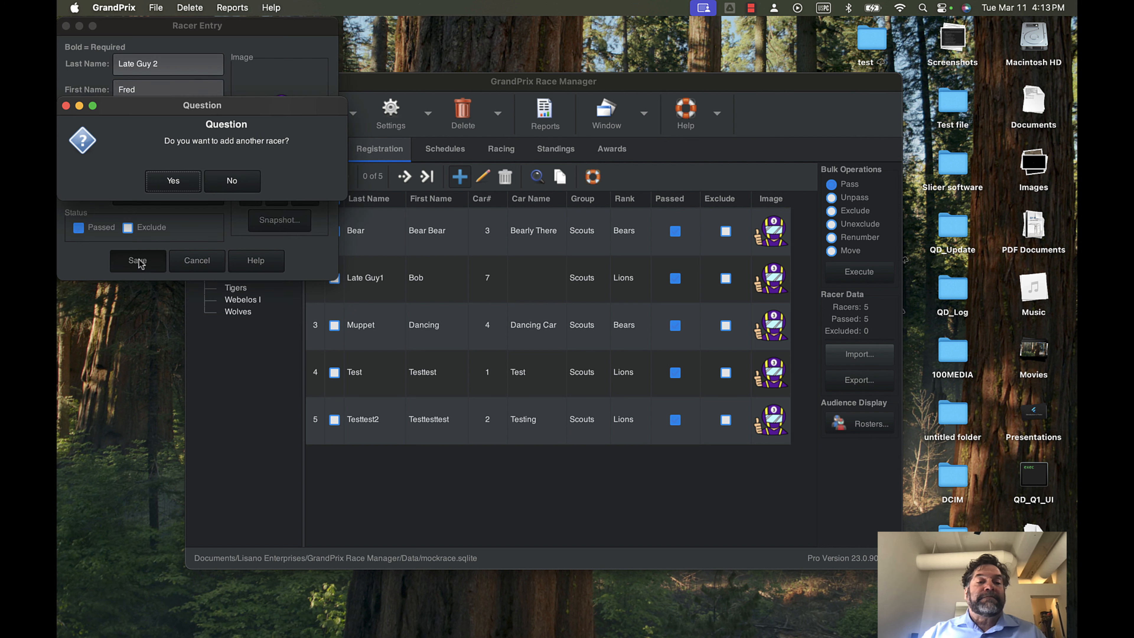
click(233, 181)
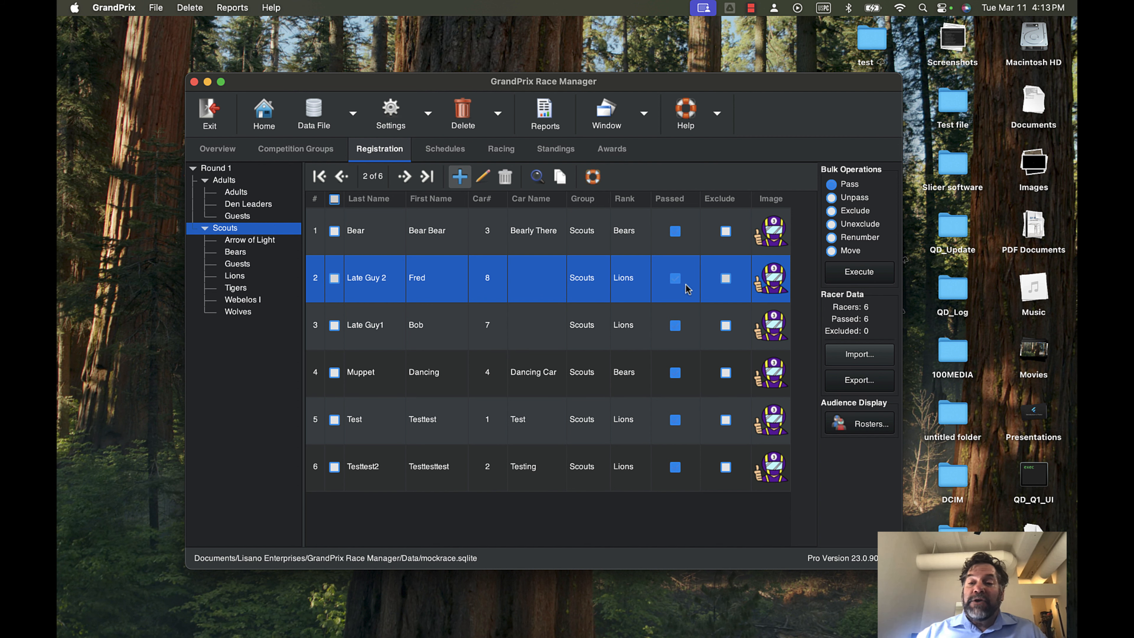
- Open the Racing page's audience display and bring the race controls into view
click(503, 150)
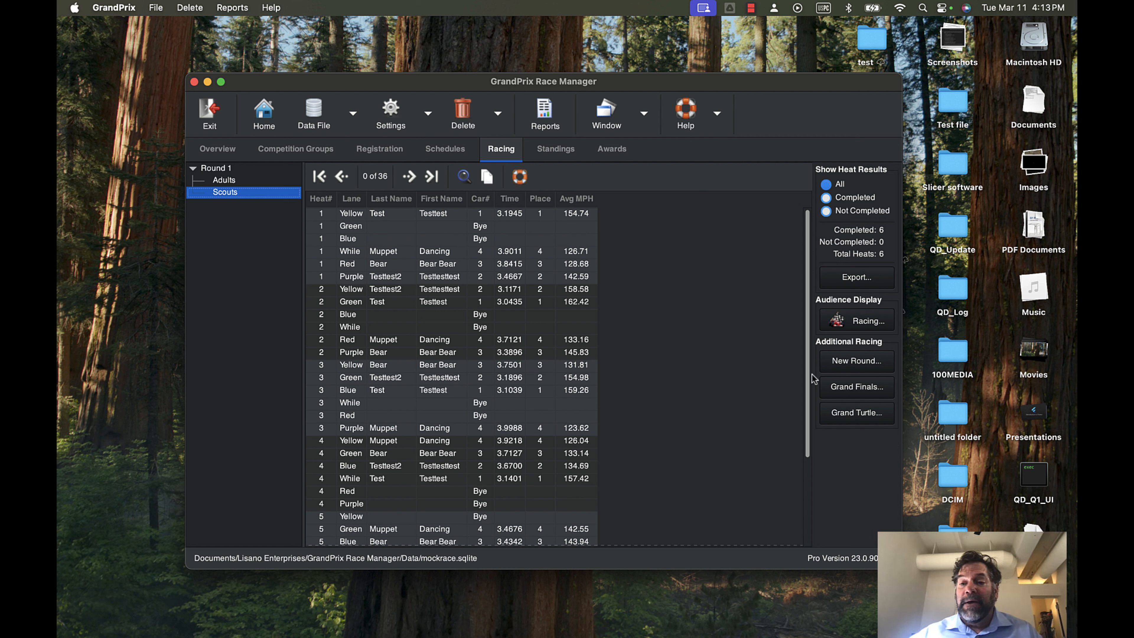
click(858, 317)
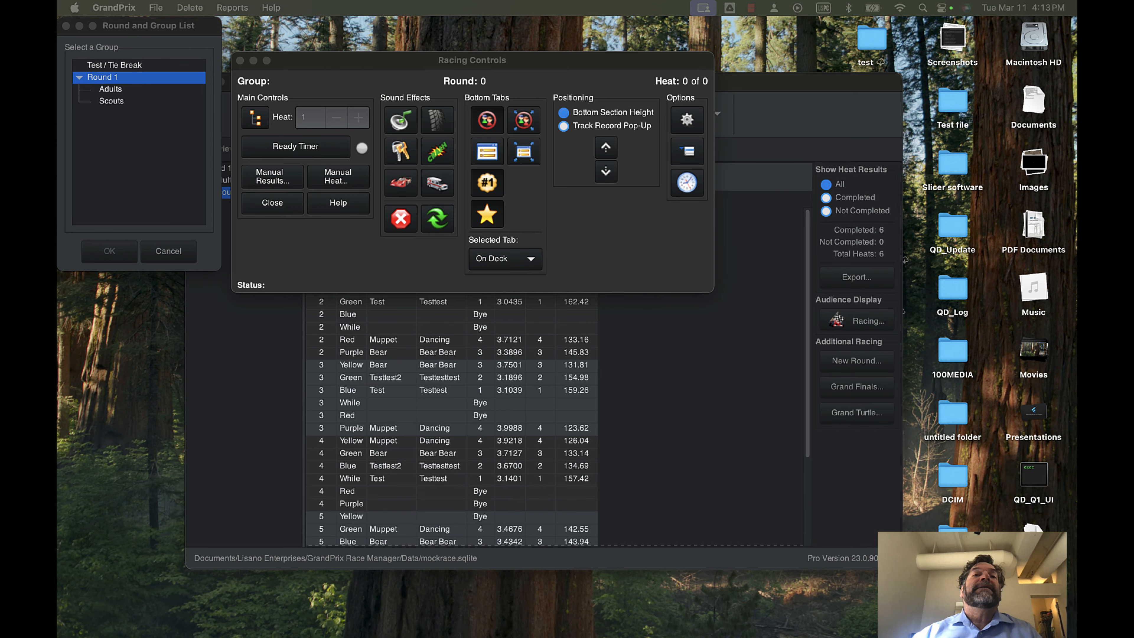
drag(478, 1, 707, 142)
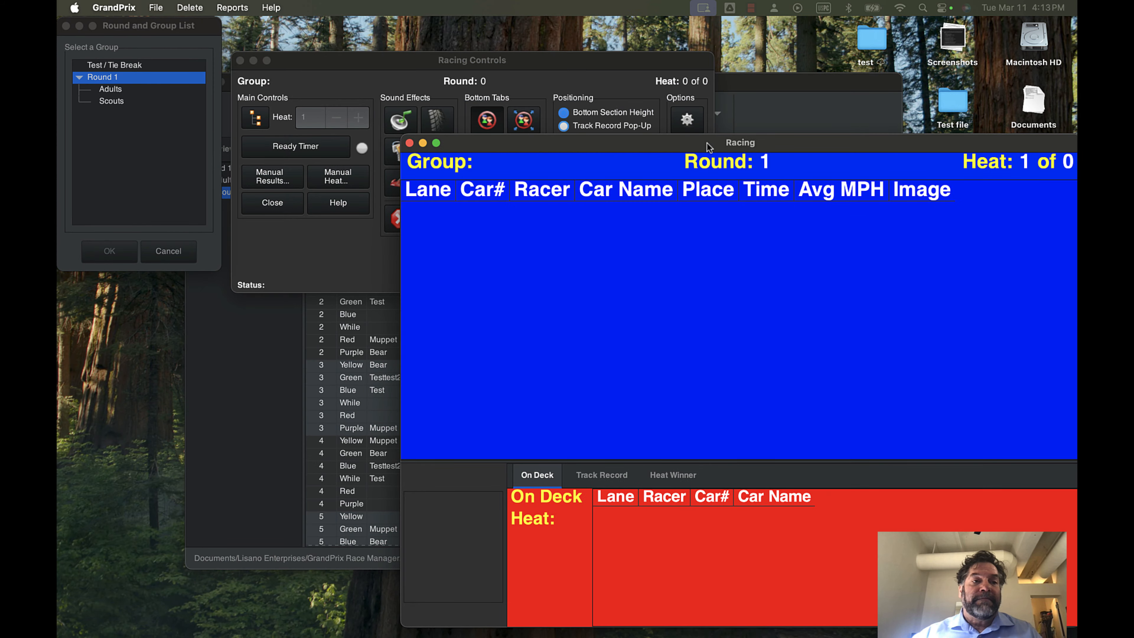
click(372, 64)
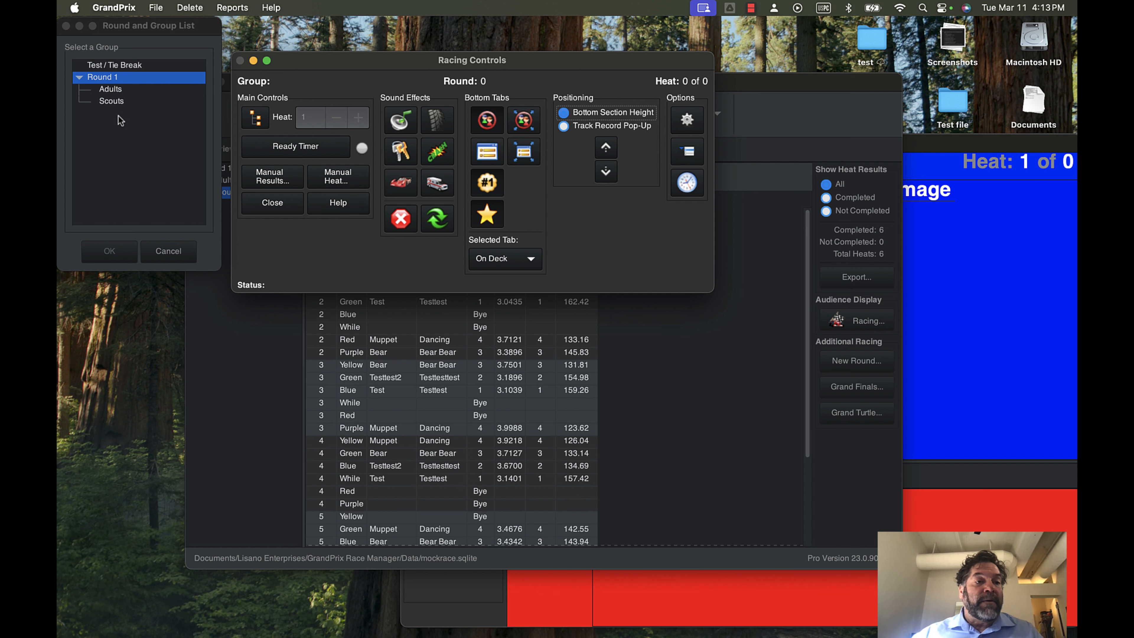
- Load Round 1 Scouts for racing, dismissing the unscheduled-racers and fullscreen notices
click(112, 101)
click(113, 77)
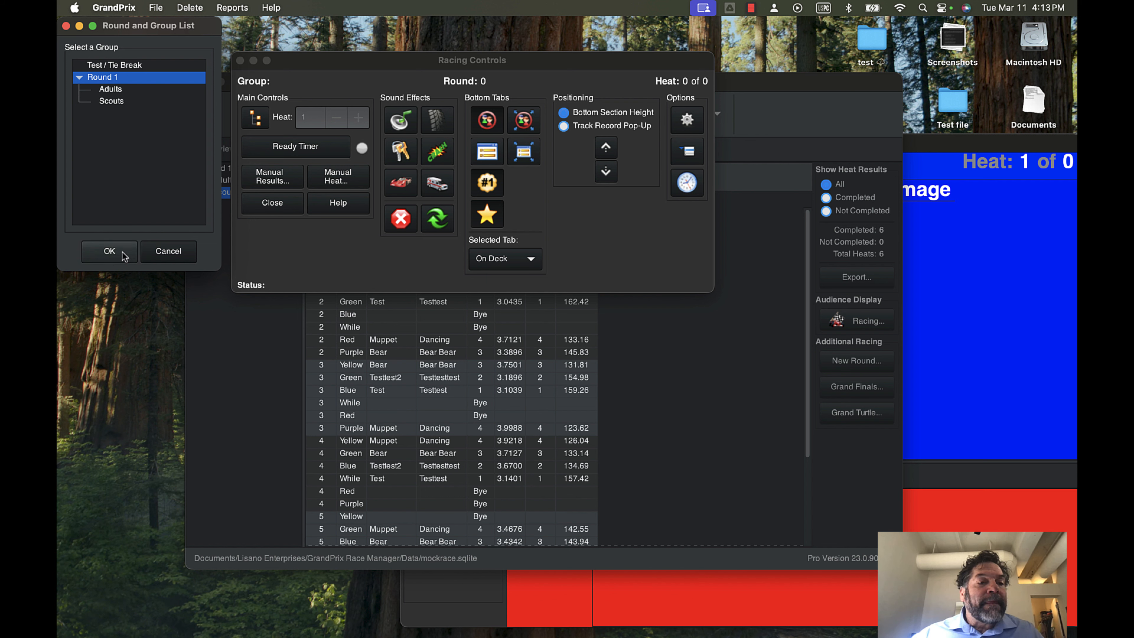
click(110, 251)
click(218, 172)
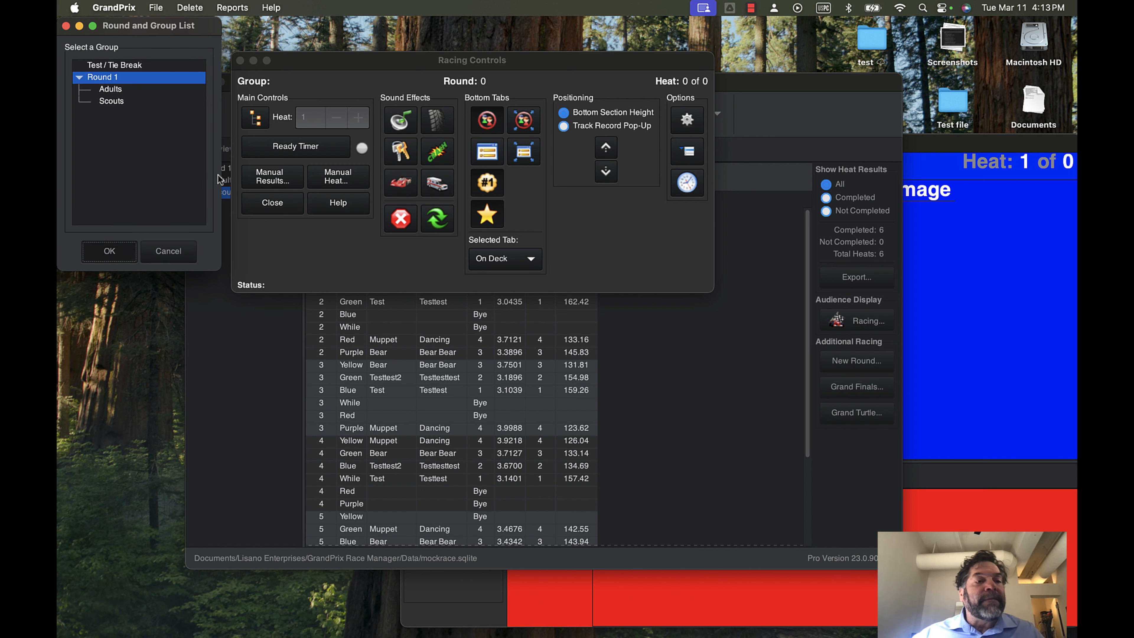
click(110, 102)
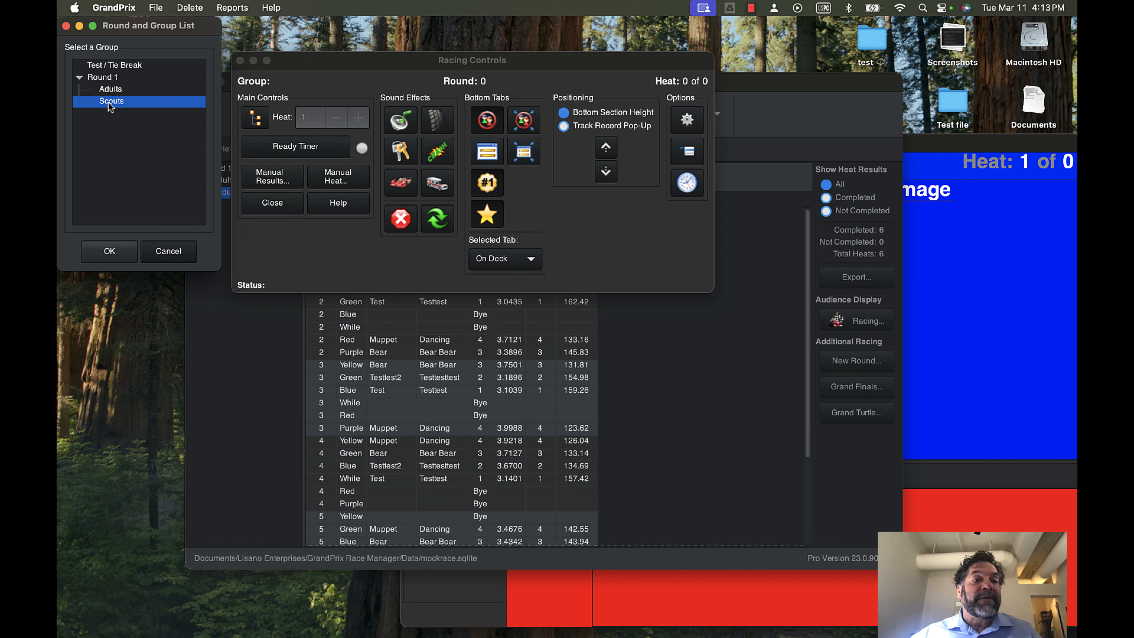
click(110, 251)
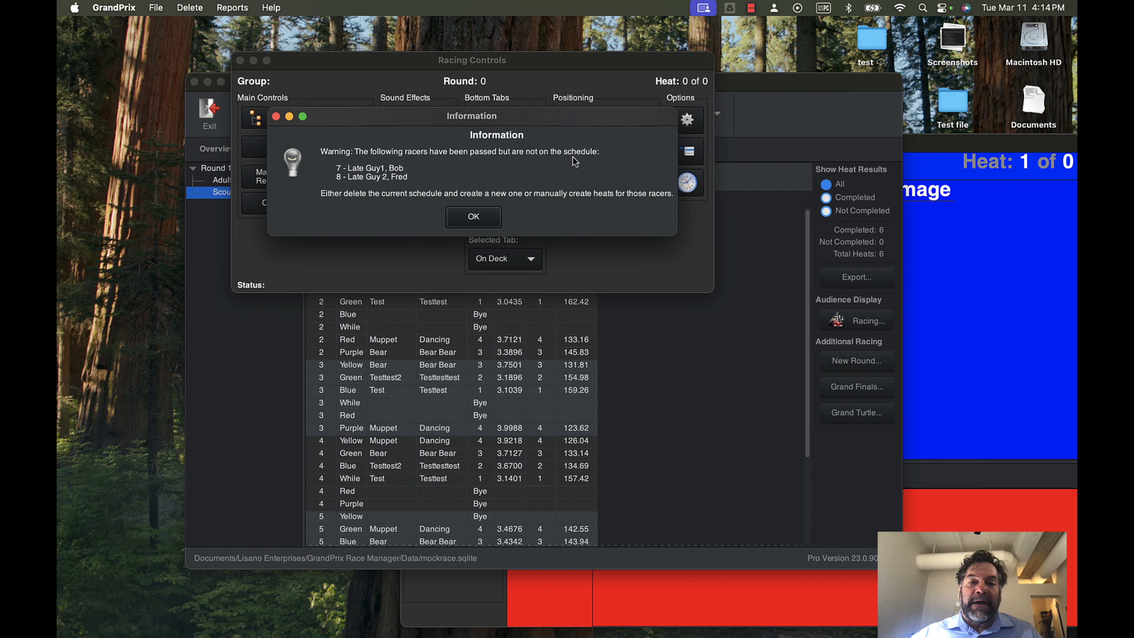
click(461, 219)
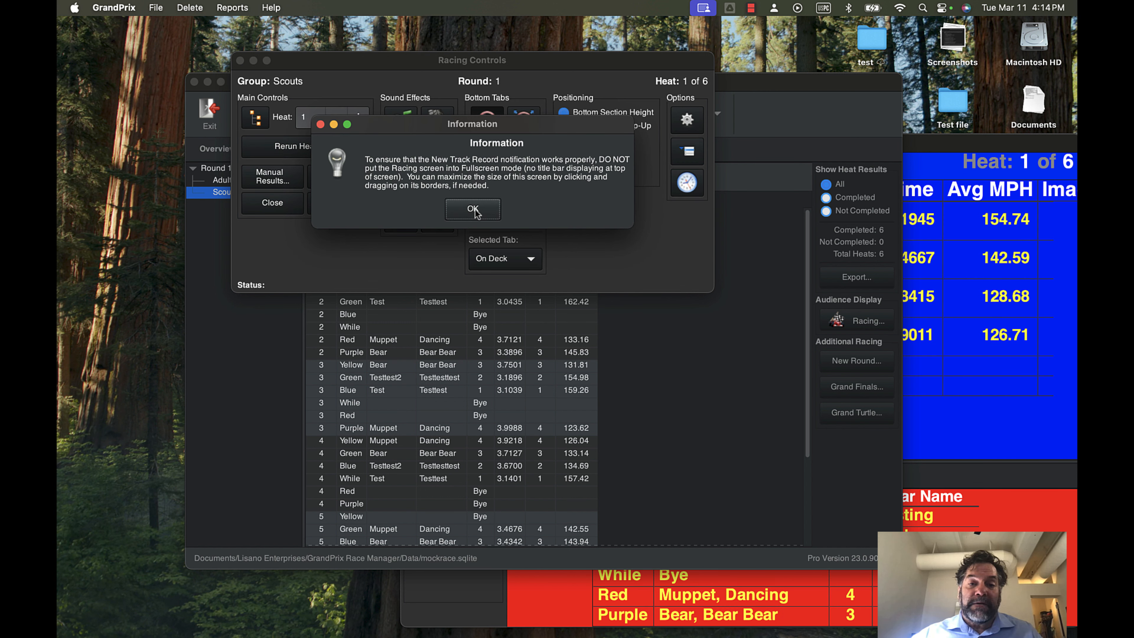
click(466, 208)
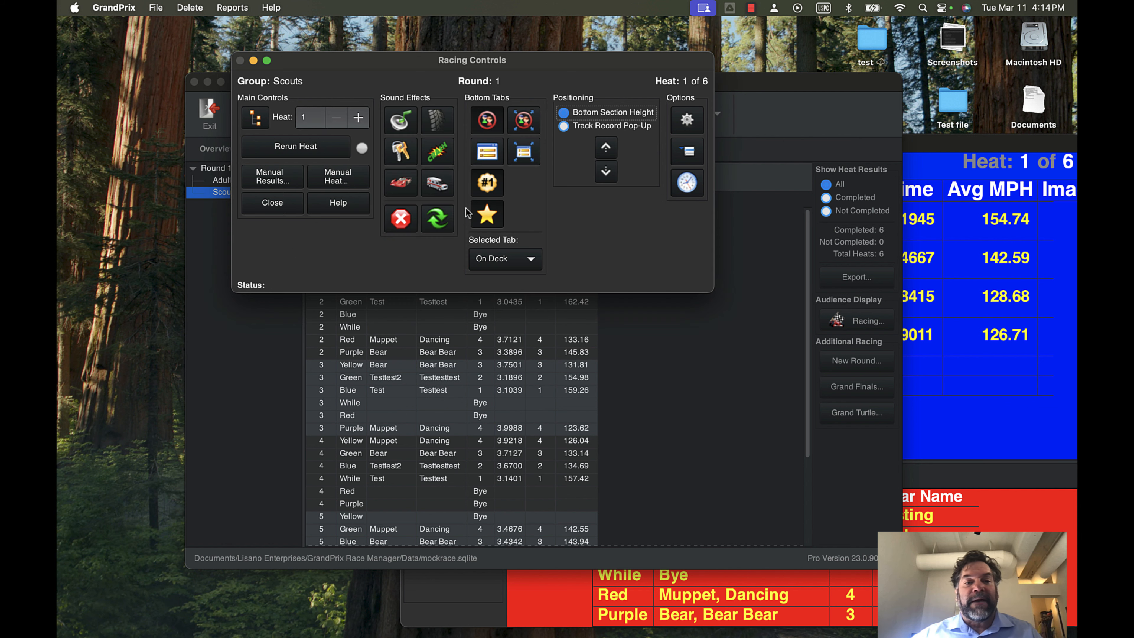
- Add a manual heat with car 7 Yellow, car 8 Green, car 4 Blue, and byes elsewhere
click(343, 178)
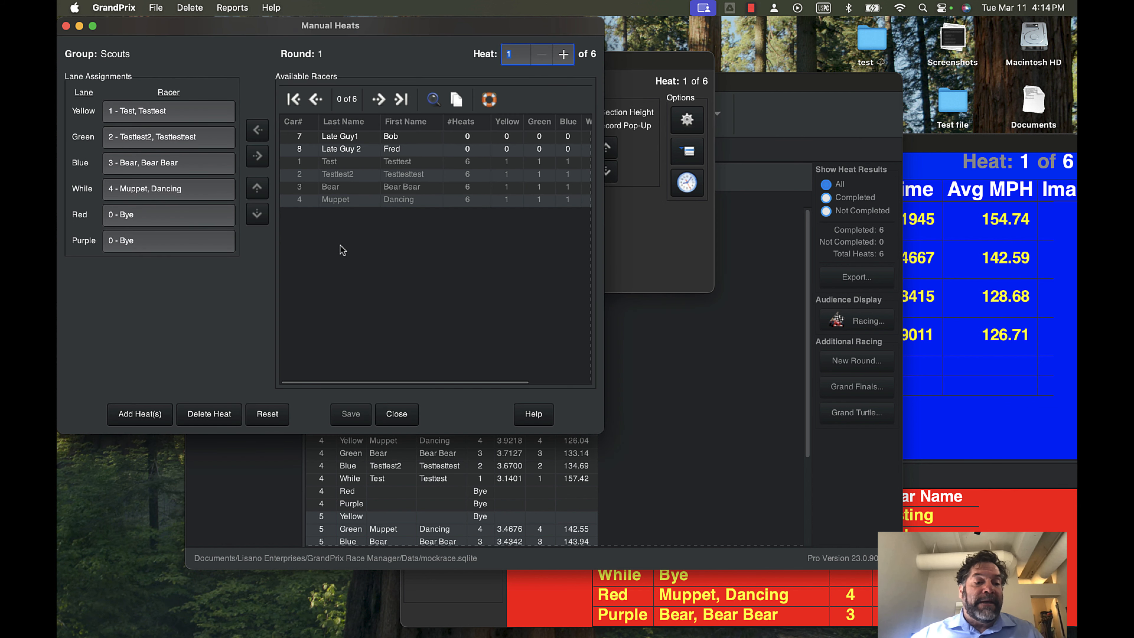
click(144, 414)
click(330, 136)
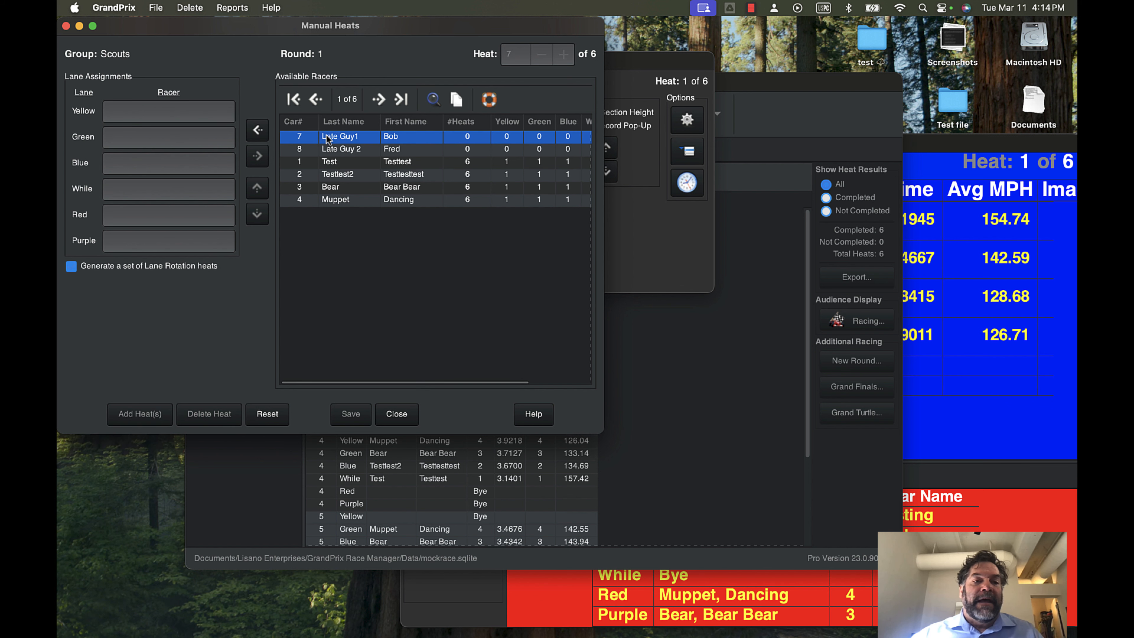
click(257, 132)
click(325, 152)
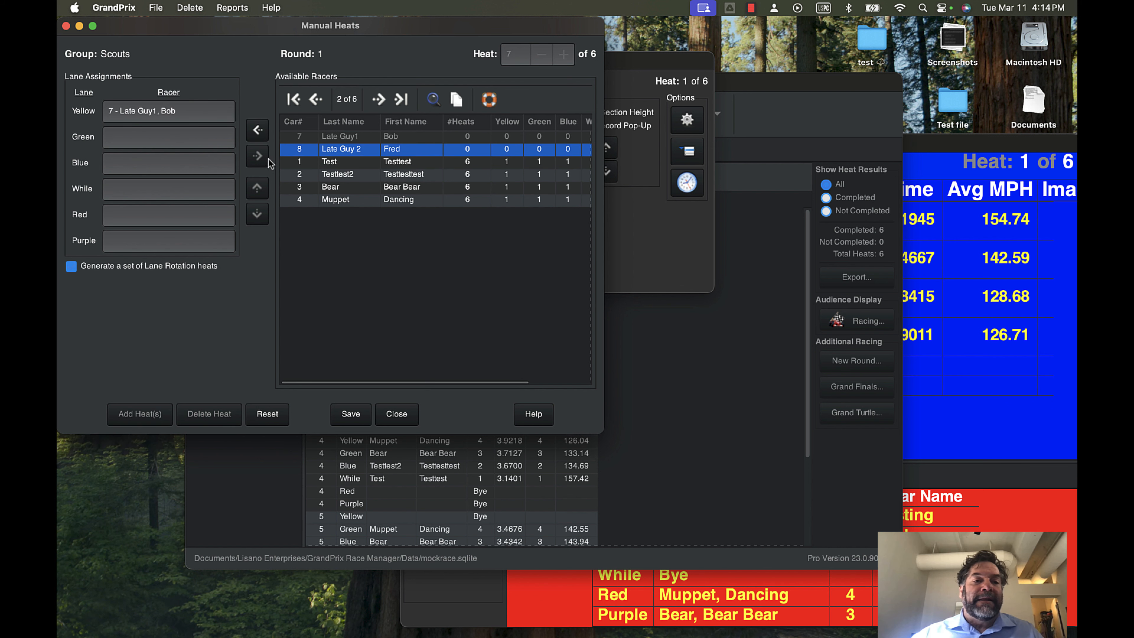
click(257, 130)
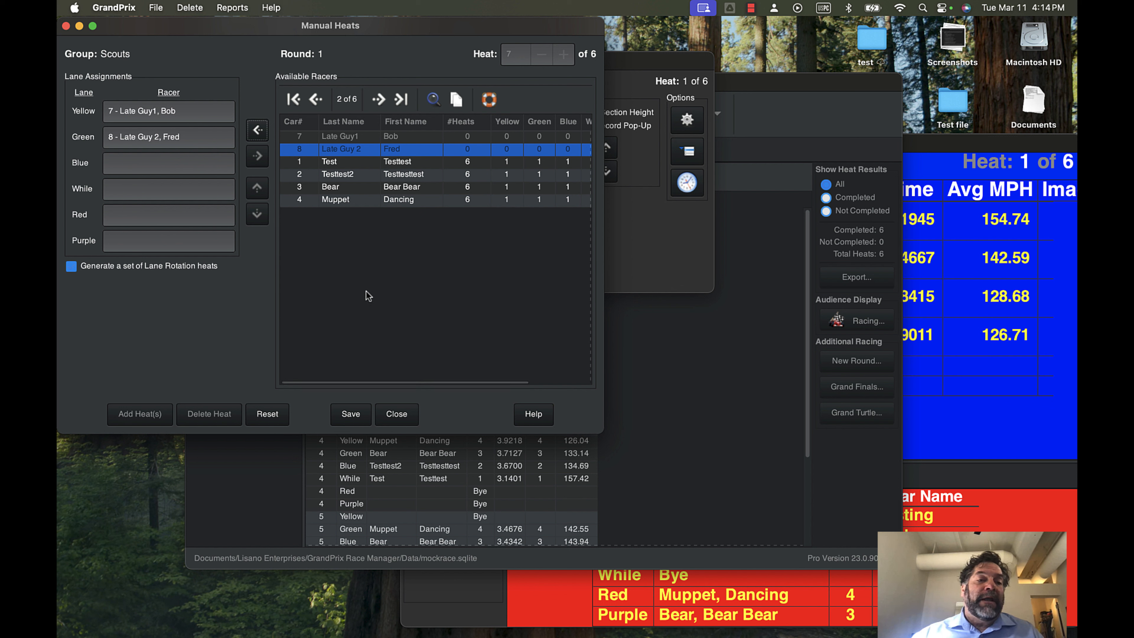
click(346, 200)
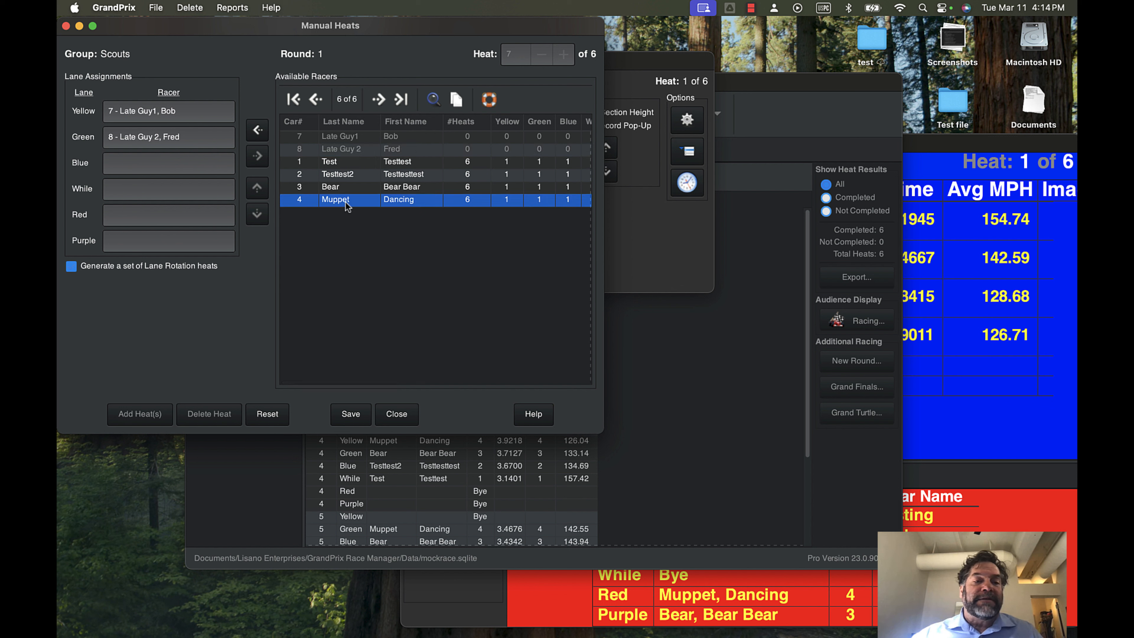
click(258, 130)
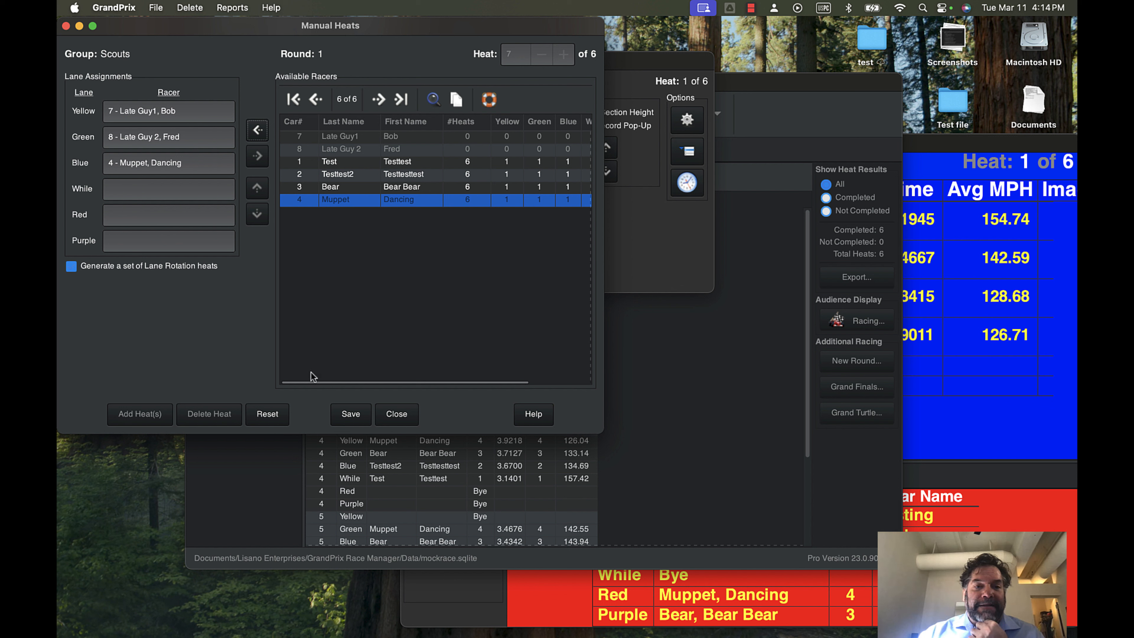
click(351, 414)
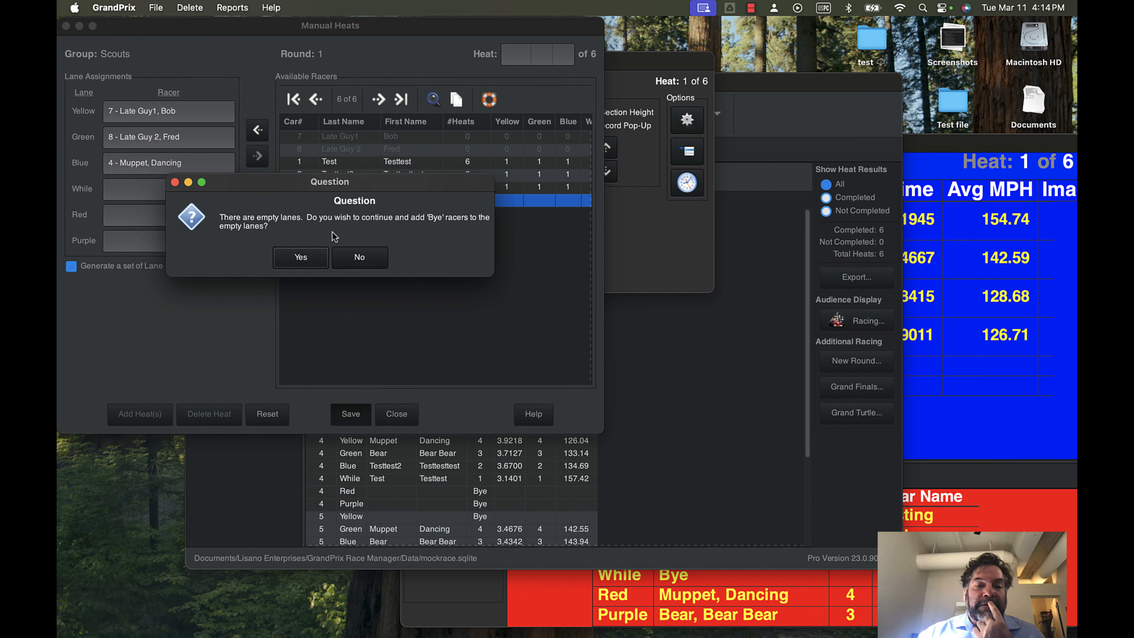
click(306, 255)
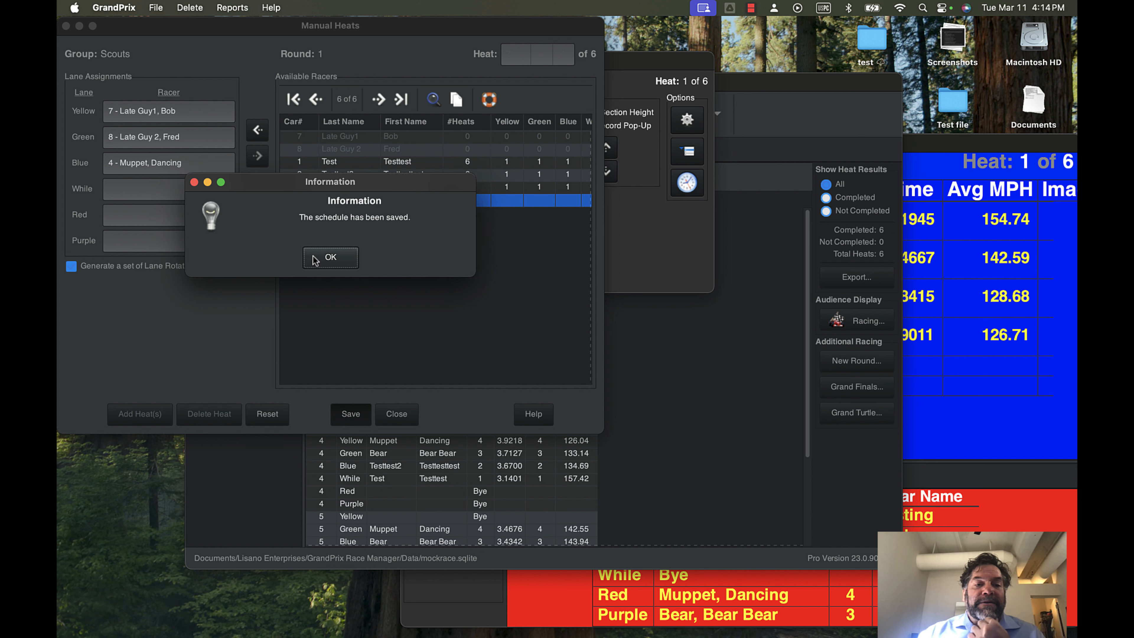
click(331, 258)
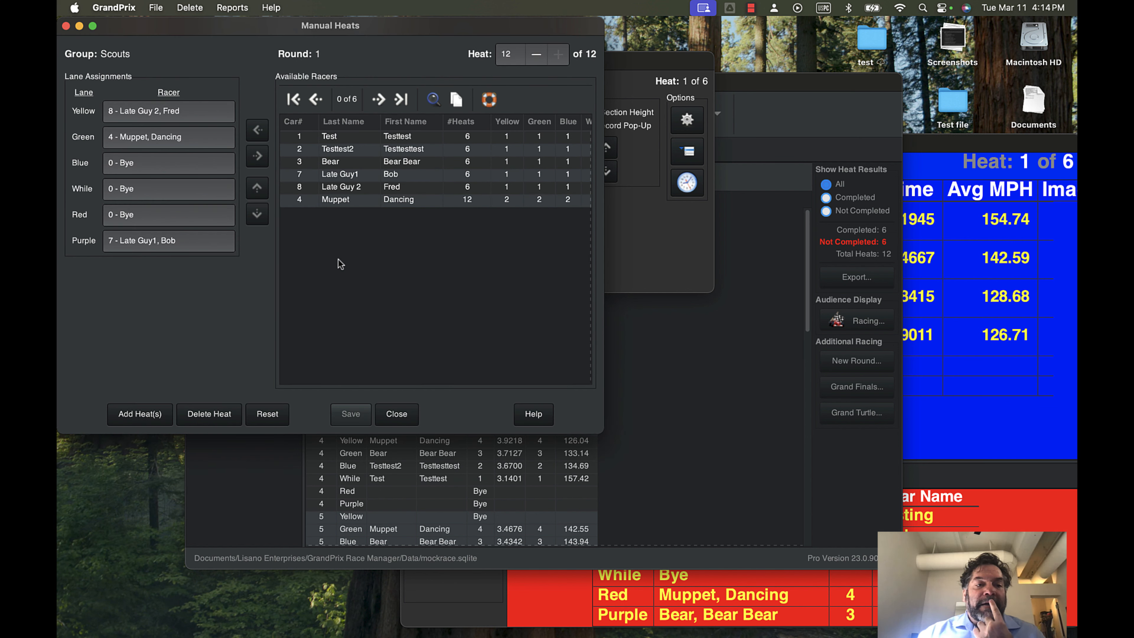
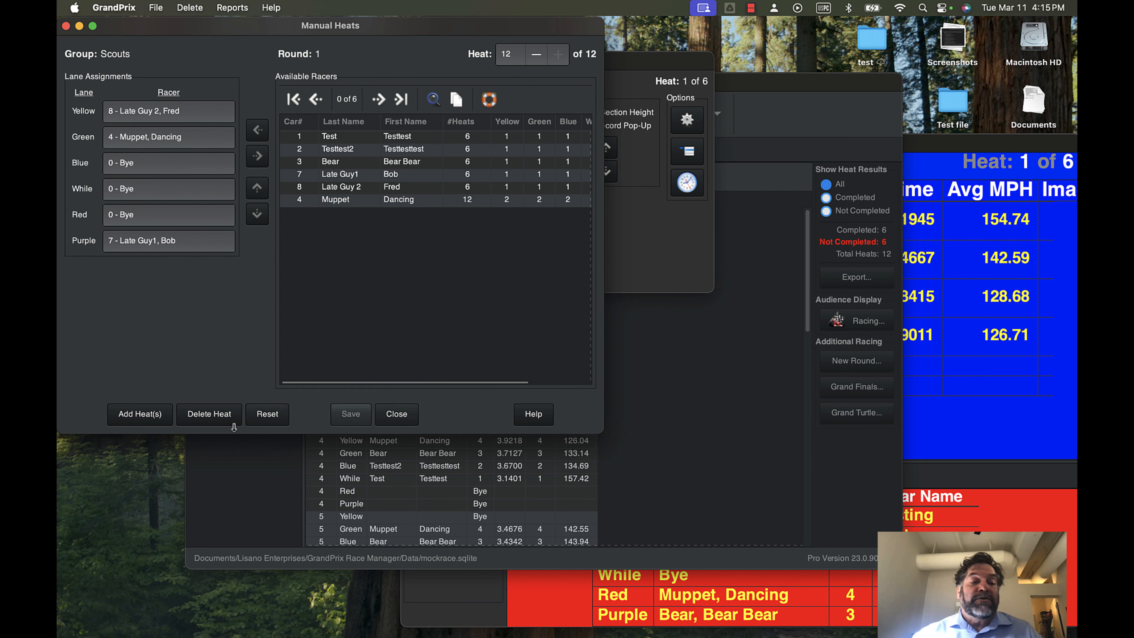
- Close the Manual Heats window, returning to Scouts Round 1 racing controls with 12 heats
click(403, 418)
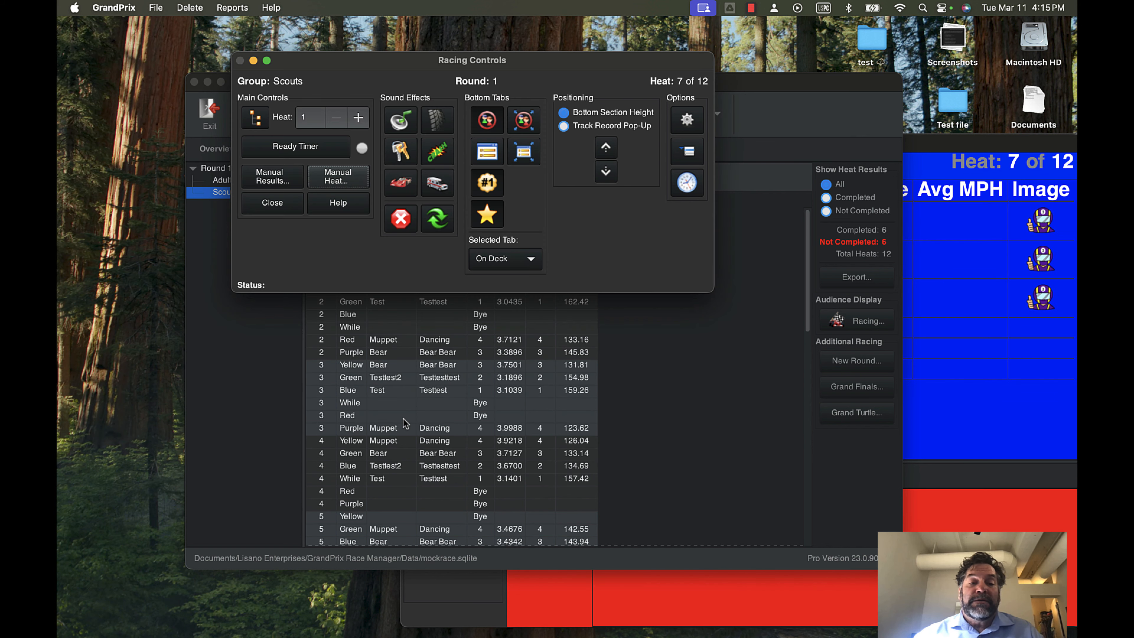
scroll(593, 440, down, 10)
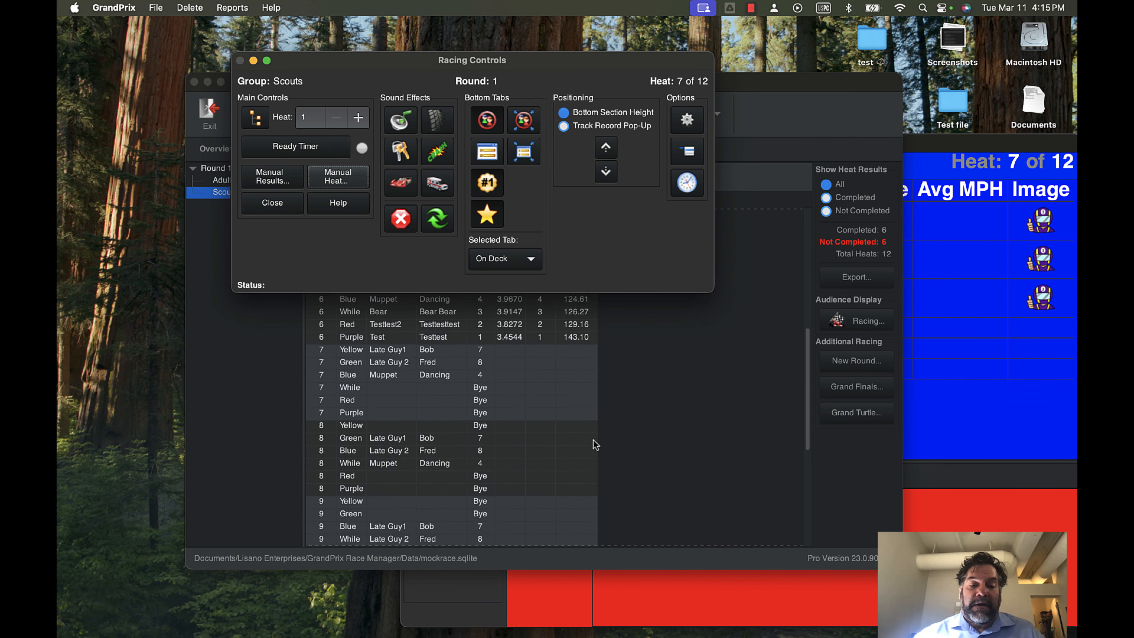
scroll(593, 442, up, 5)
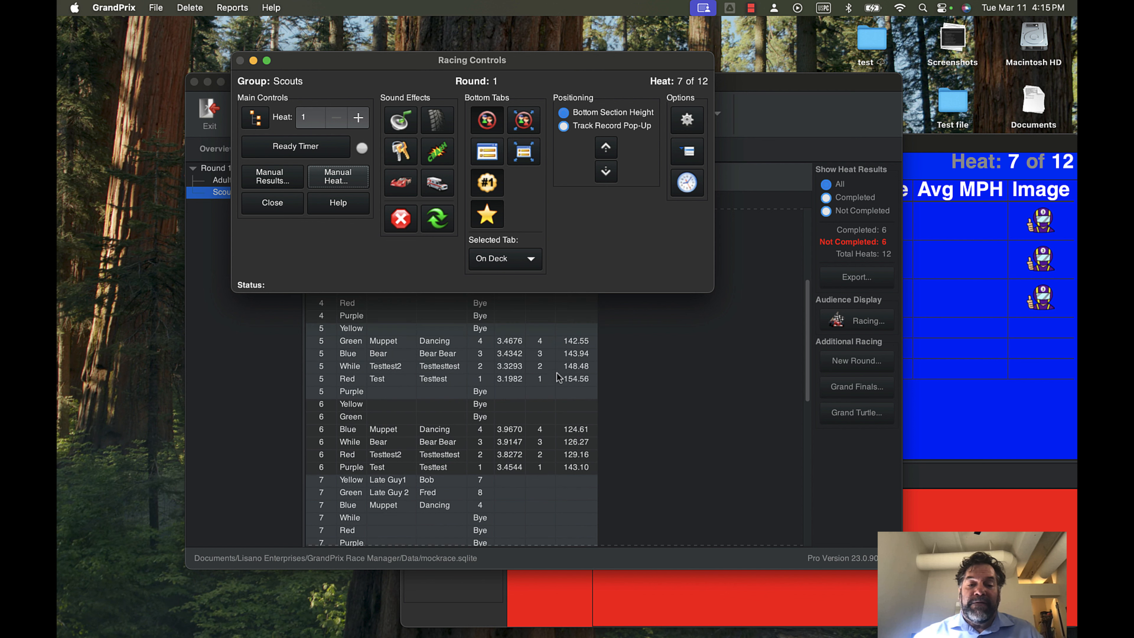
scroll(526, 429, down, 3)
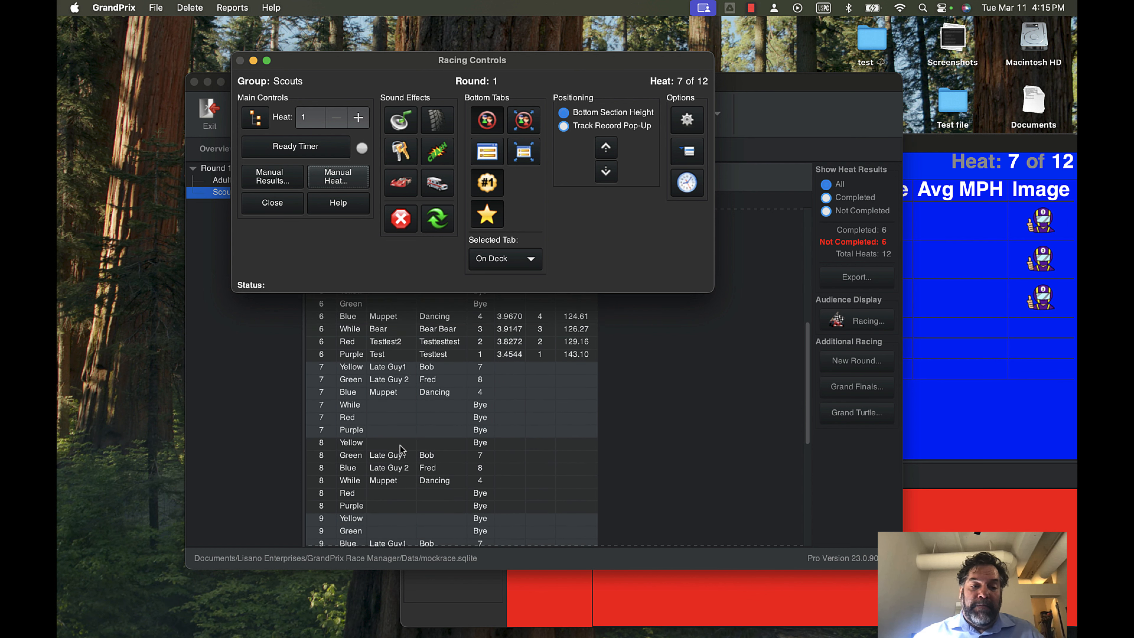
scroll(401, 491, down, 5)
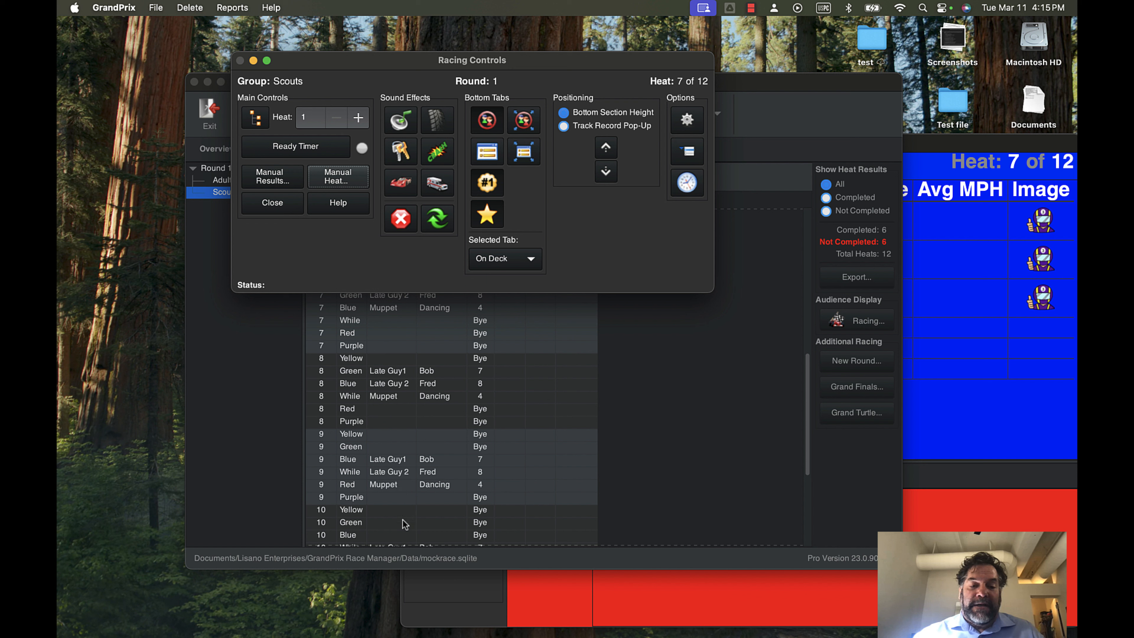
scroll(406, 518, down, 8)
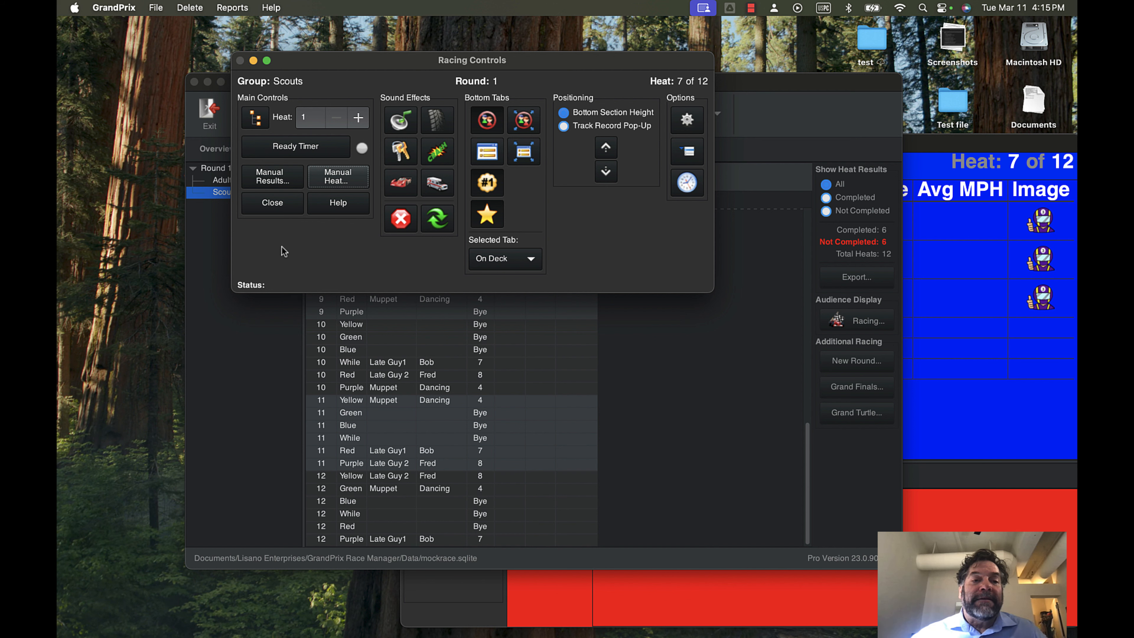
- Advance to Scouts heat 4 and show its results on the audience display
click(358, 117)
click(358, 117)
click(357, 117)
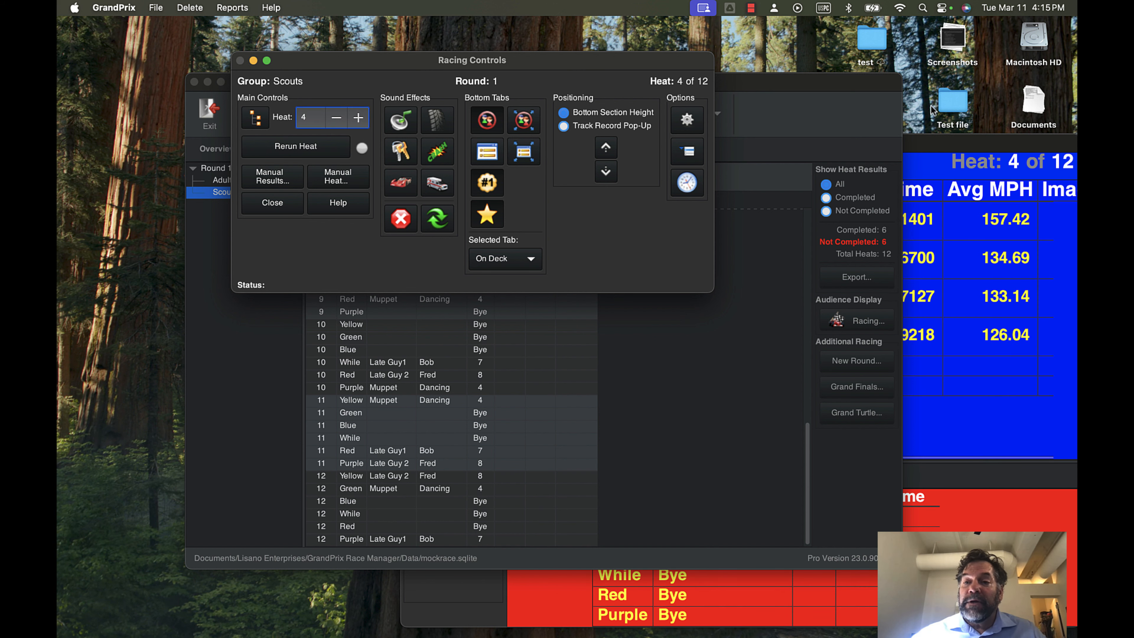
click(921, 146)
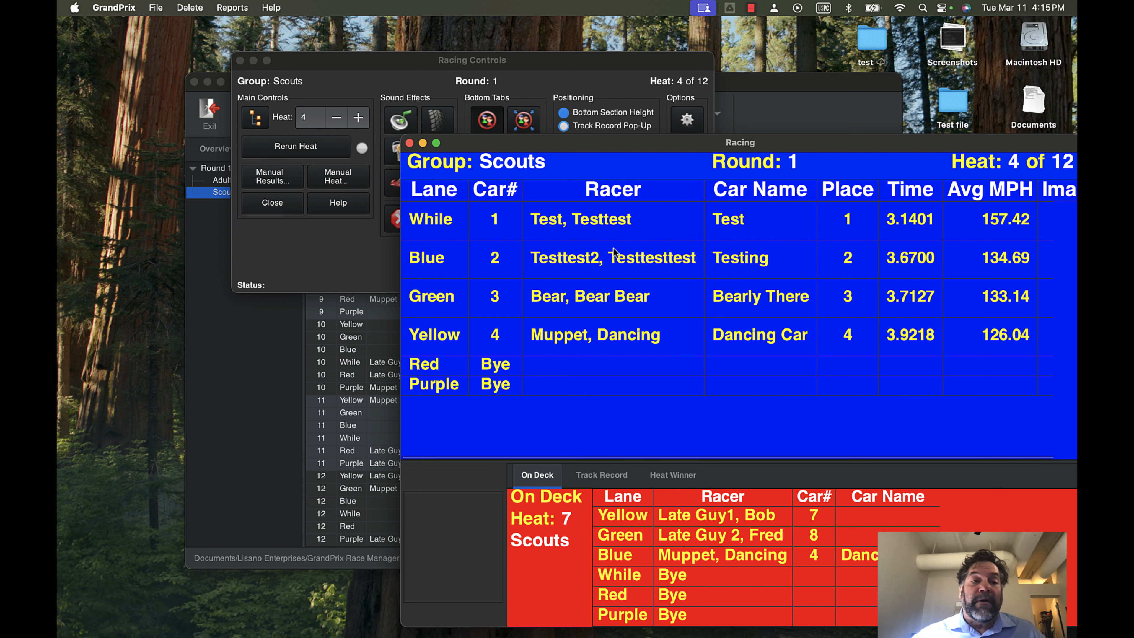
- Step through heats 5 and 6 to upcoming heat 7 on the audience display
click(358, 117)
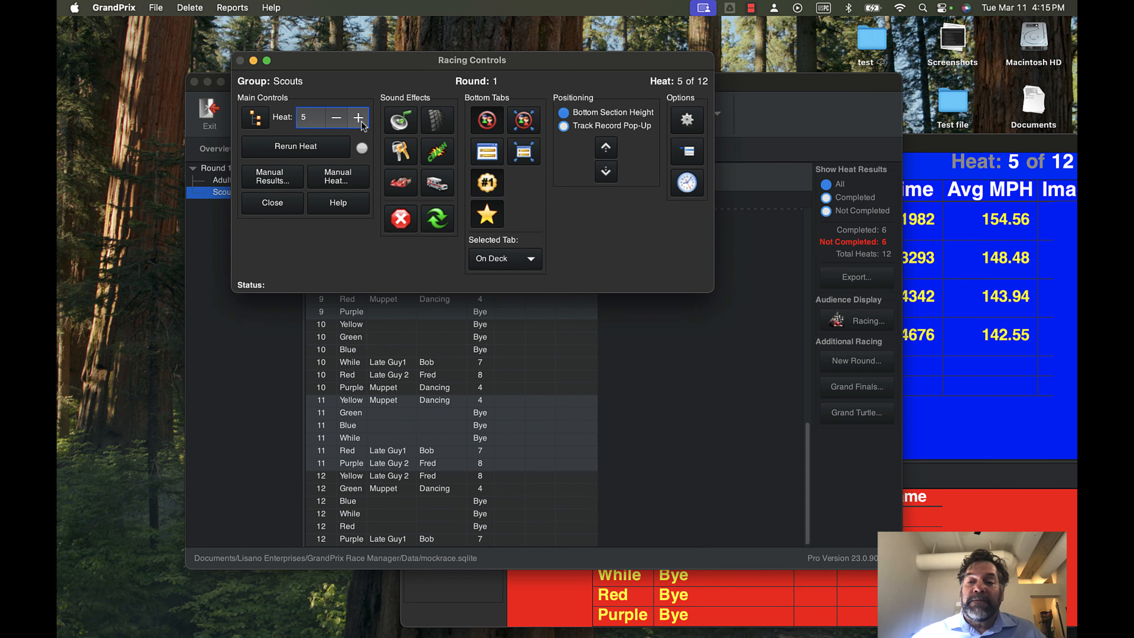
click(361, 118)
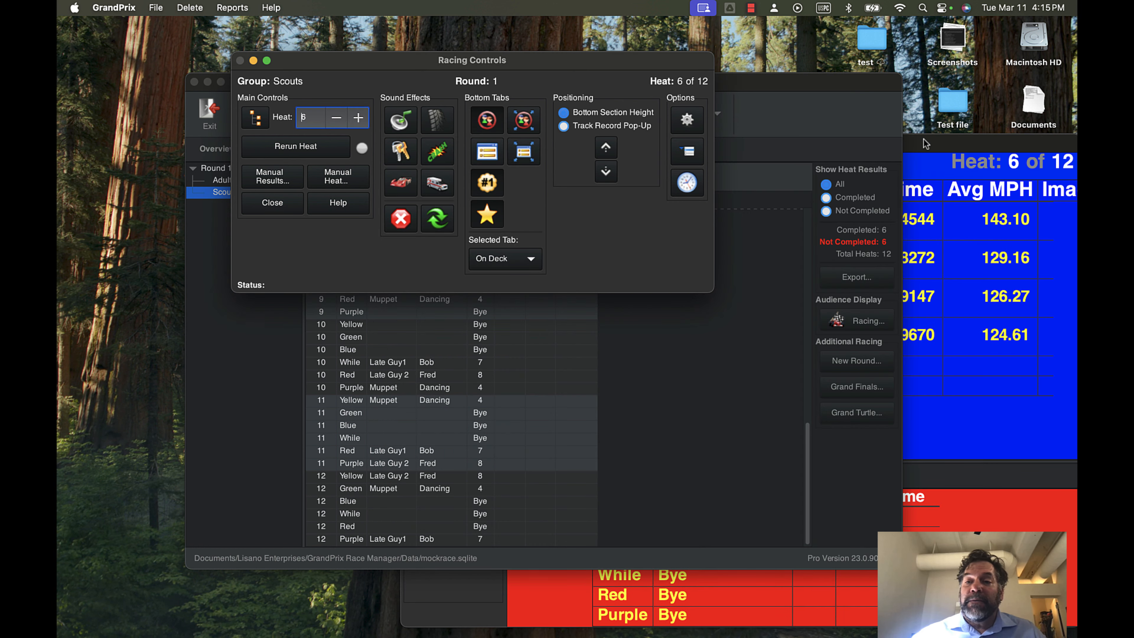
click(974, 143)
drag(974, 144, 980, 142)
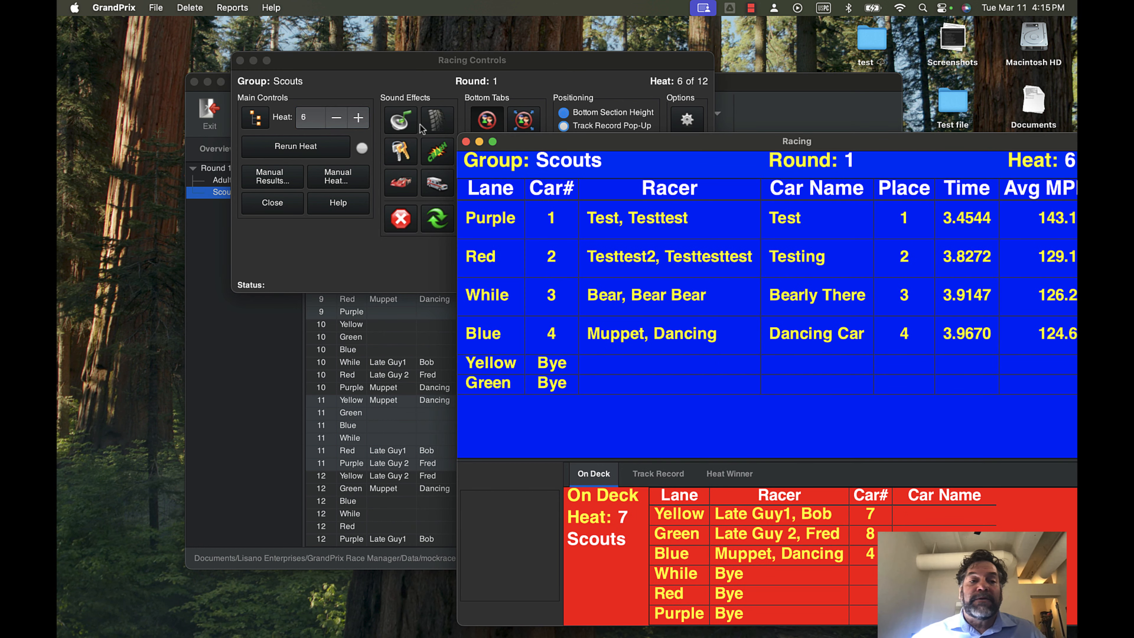
click(362, 118)
click(931, 141)
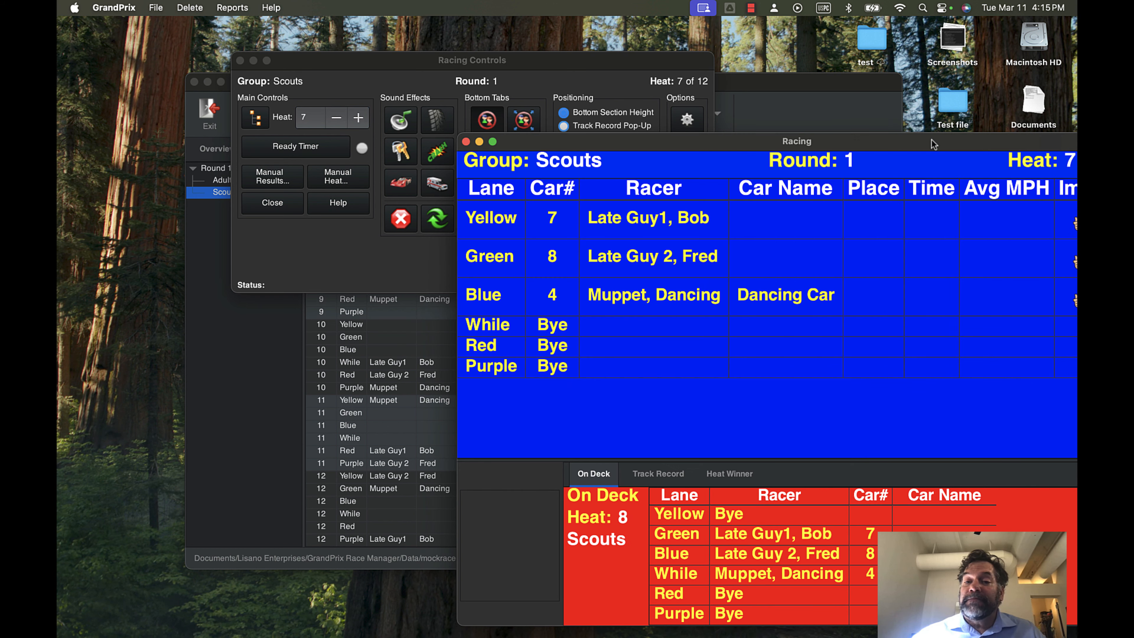
click(302, 258)
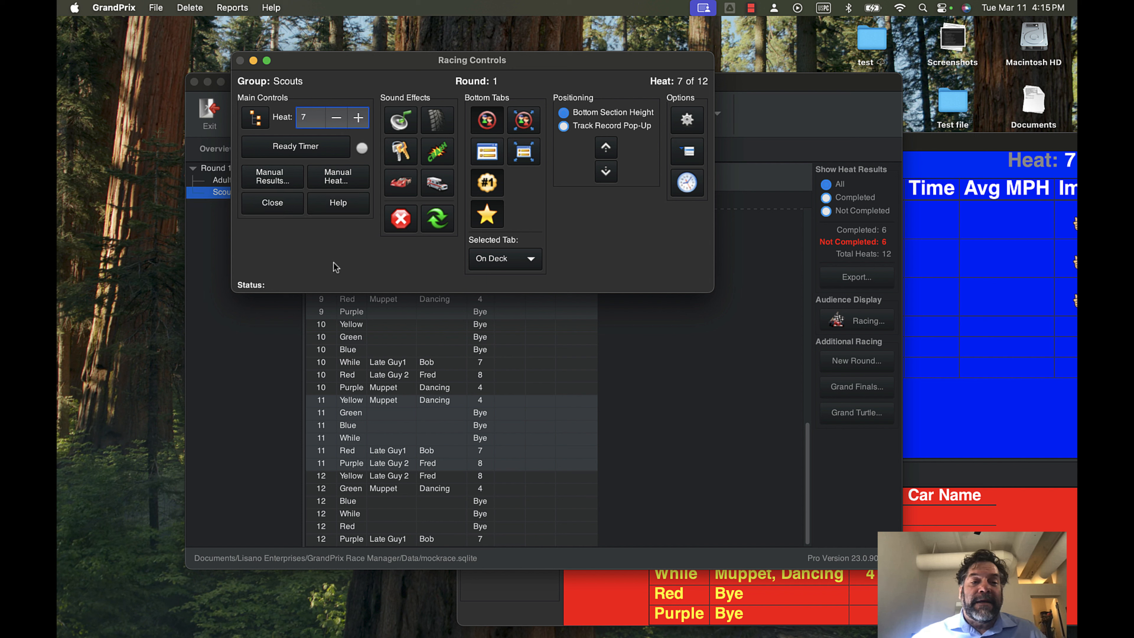
- Turn on Test Mode from the options list after Test Data fails with an error
click(271, 179)
click(96, 223)
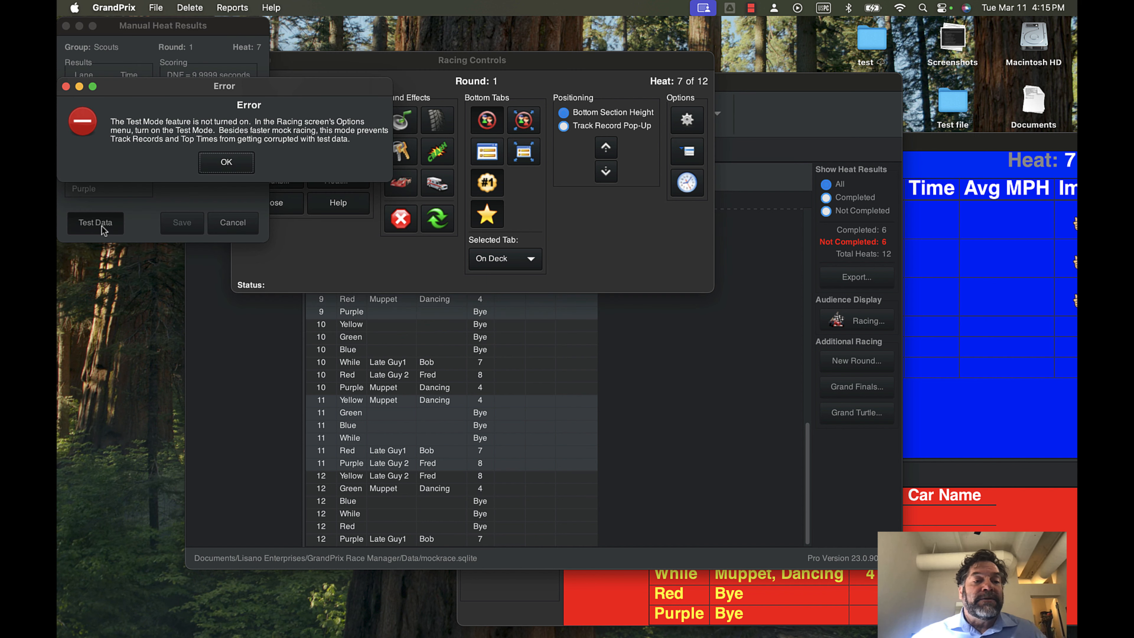
click(225, 163)
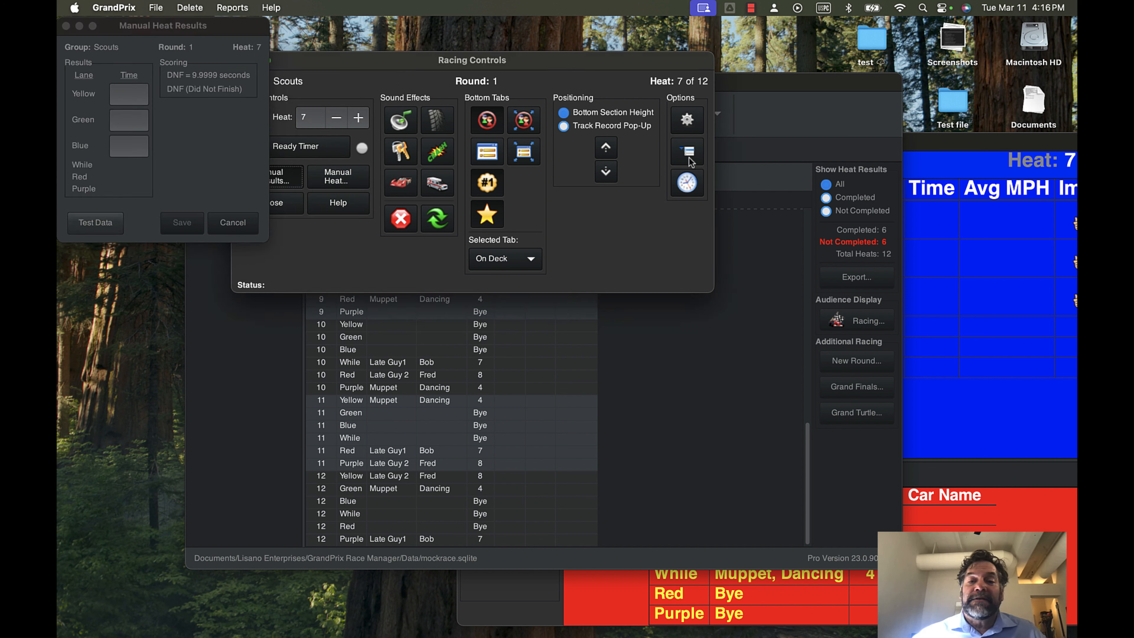
click(233, 222)
click(687, 150)
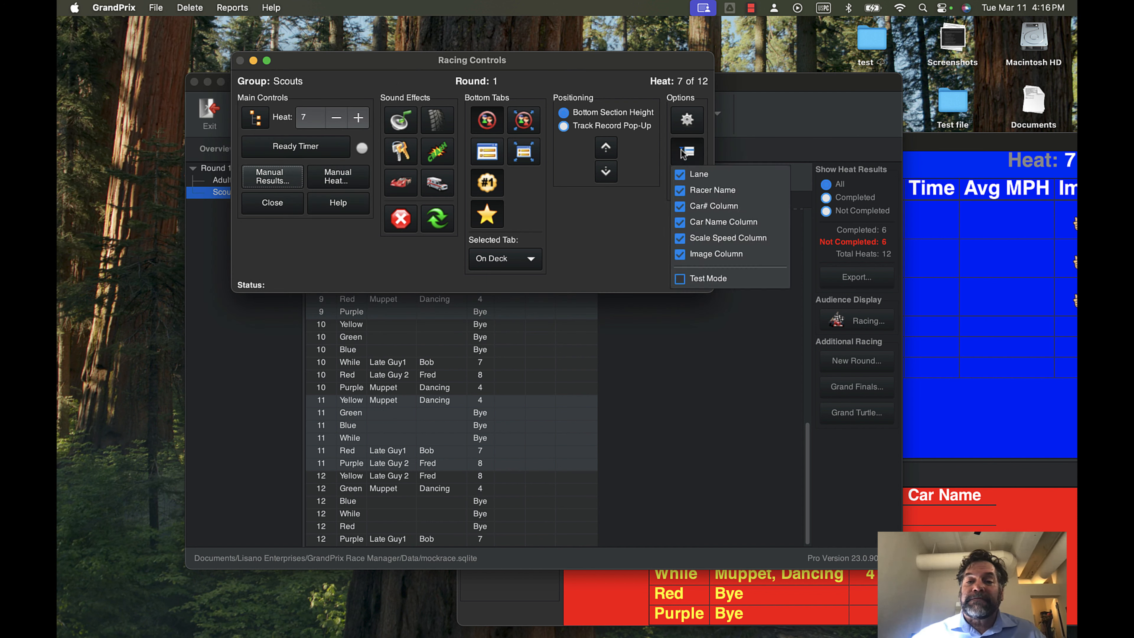
click(679, 281)
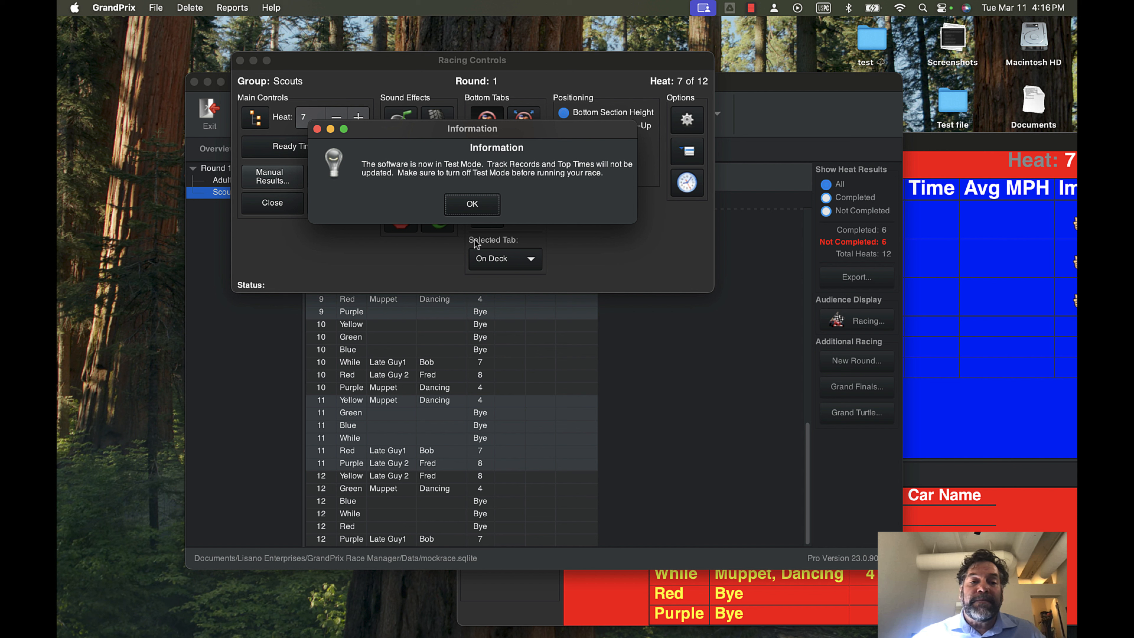
click(471, 204)
- Record generated test results for Scouts heat 7
click(273, 177)
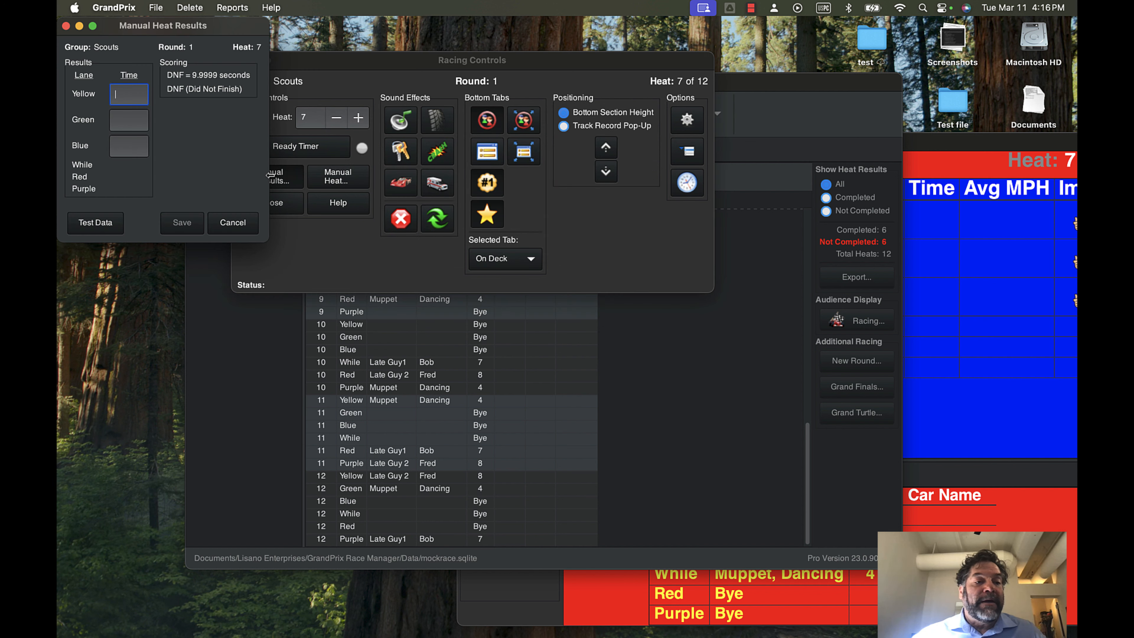
click(81, 224)
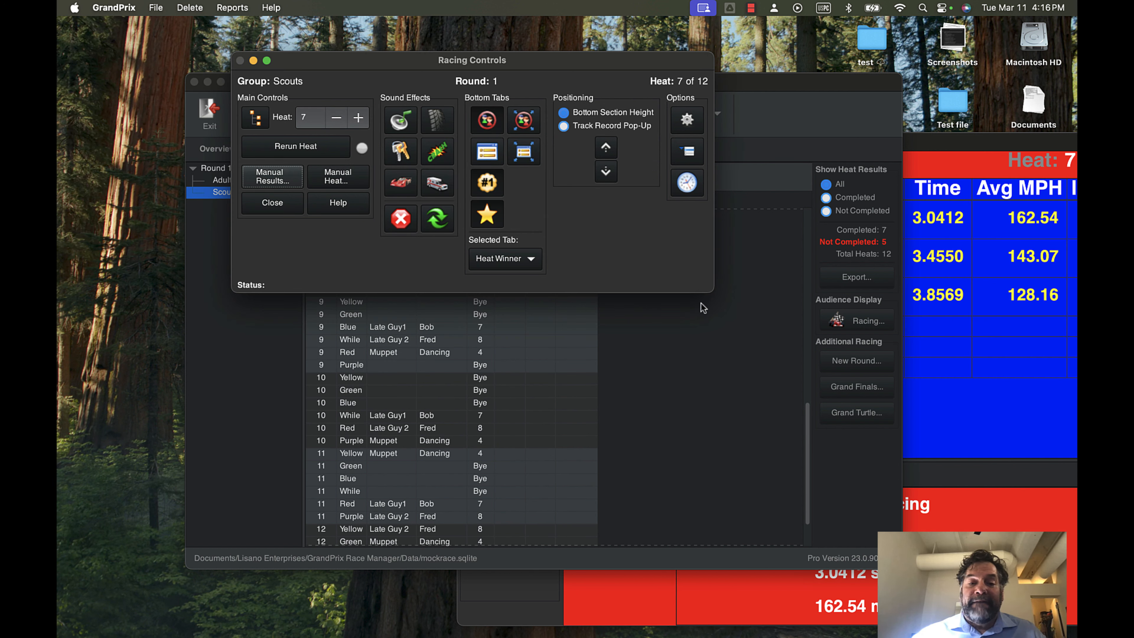
scroll(536, 386, up, 5)
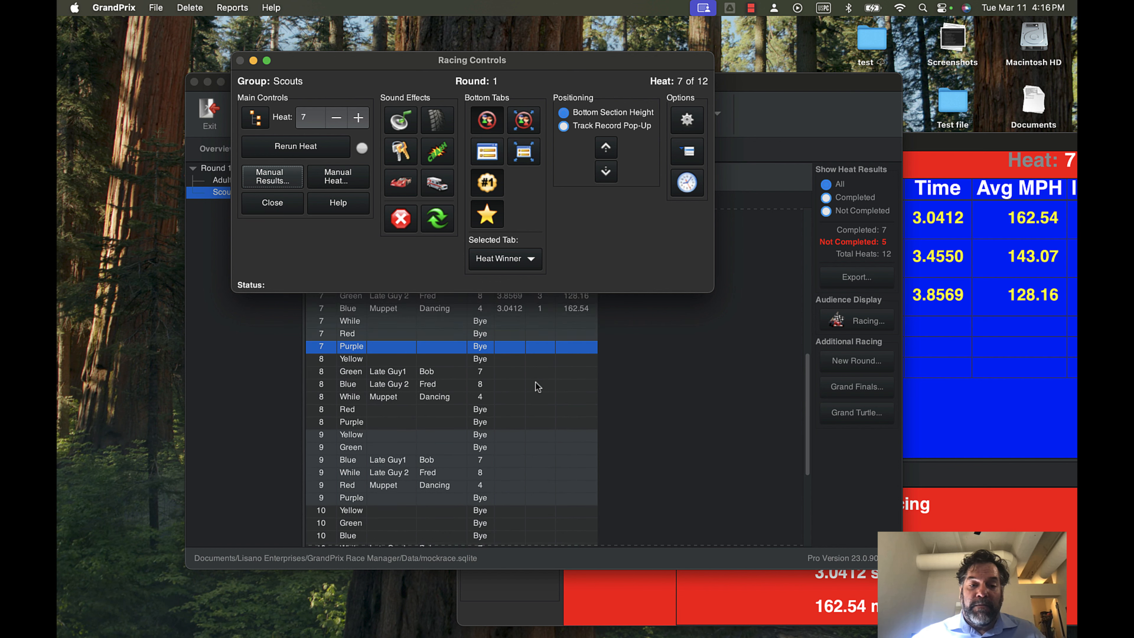
- Fill Scouts heats 8, 9 and 10 with generated test results
scroll(538, 387, up, 3)
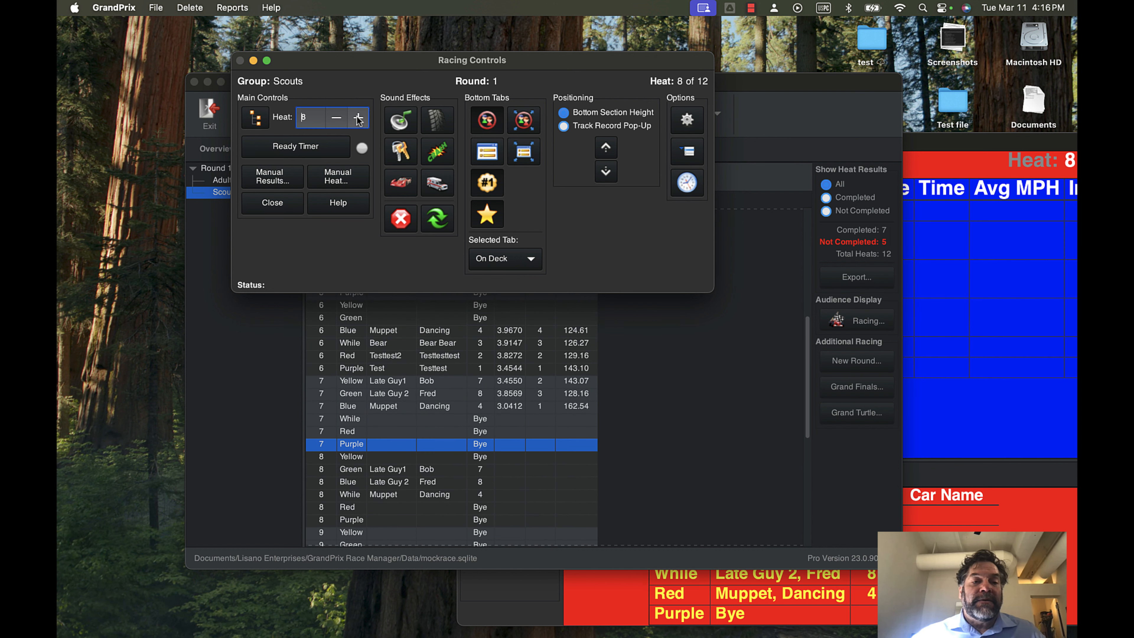
click(270, 176)
click(95, 223)
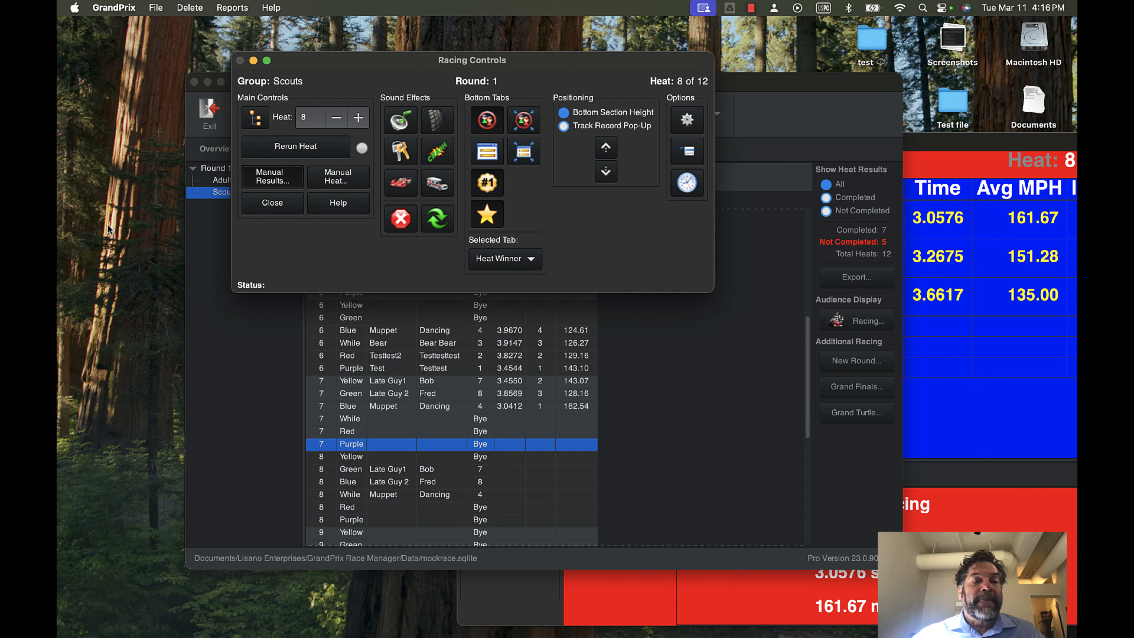
click(359, 117)
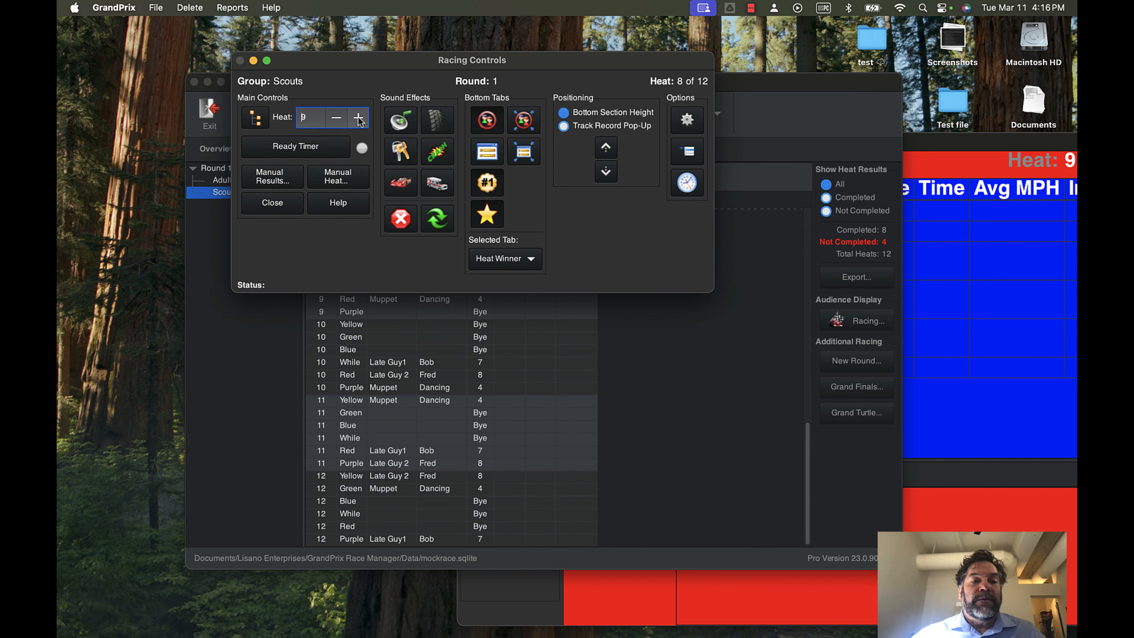
click(270, 176)
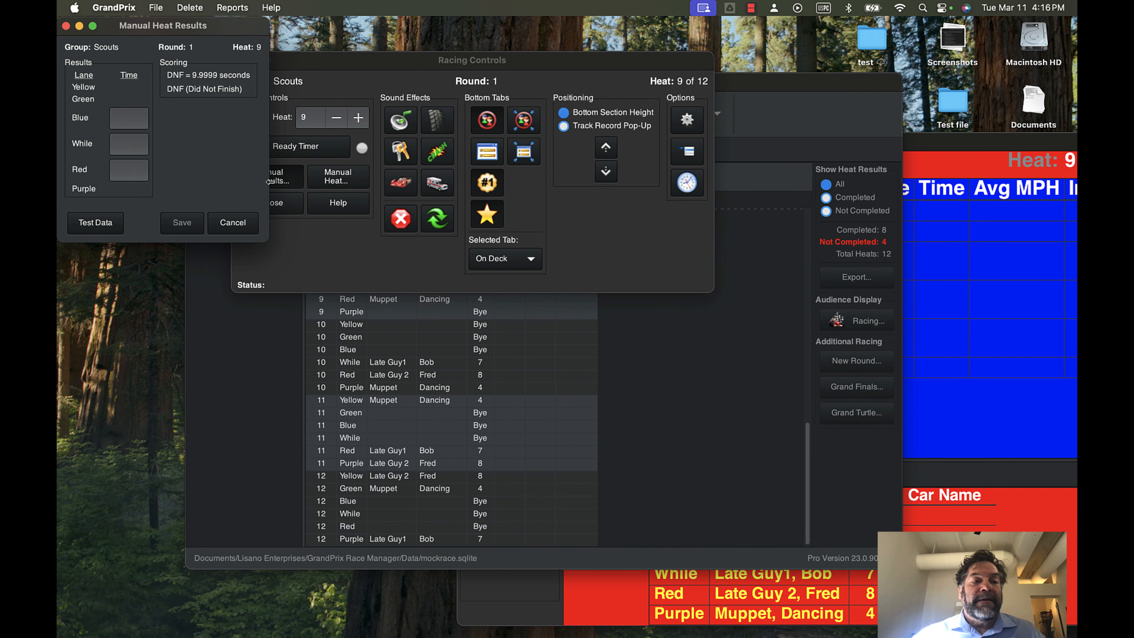
click(95, 222)
click(359, 118)
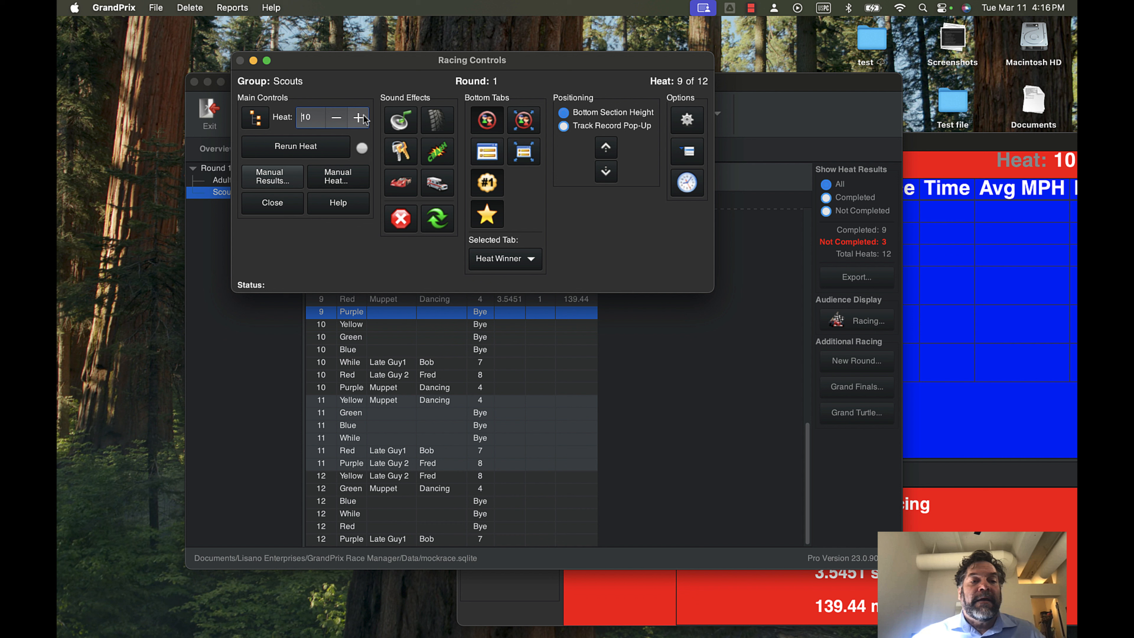
click(277, 181)
click(95, 222)
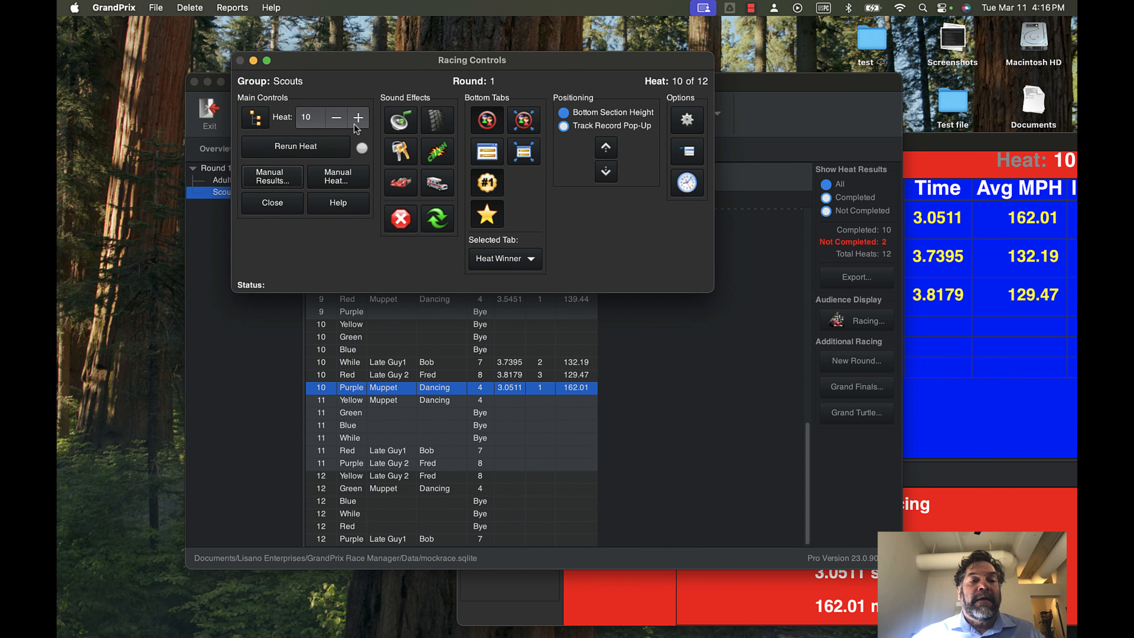
- Fill Scouts heats 11 and 12 with generated test results, completing the round
click(359, 117)
click(264, 182)
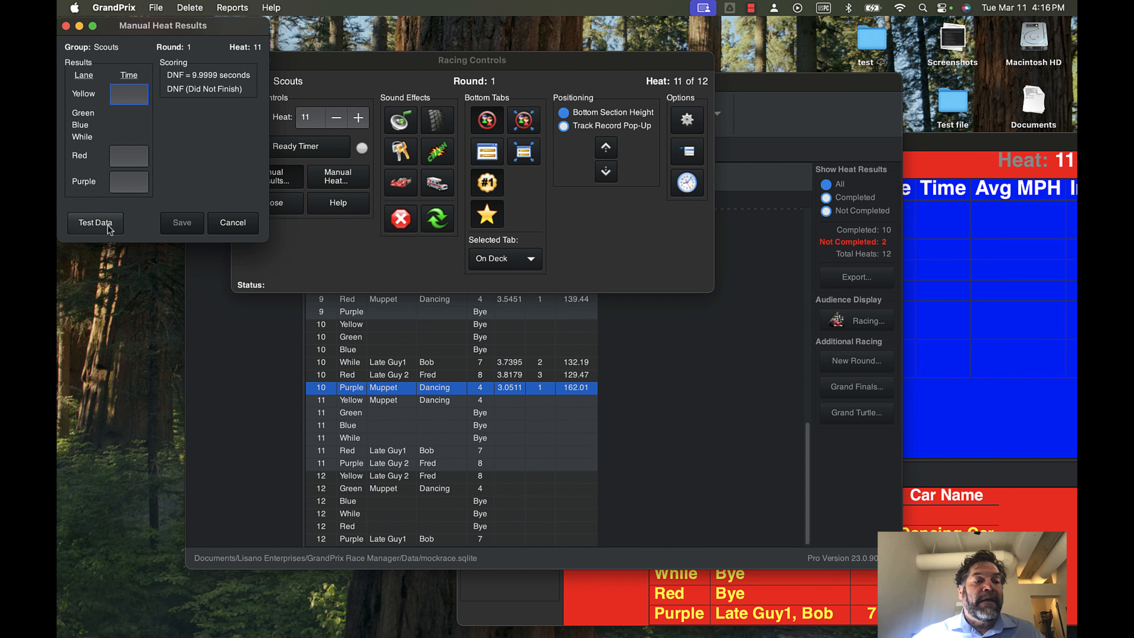
click(96, 222)
click(358, 118)
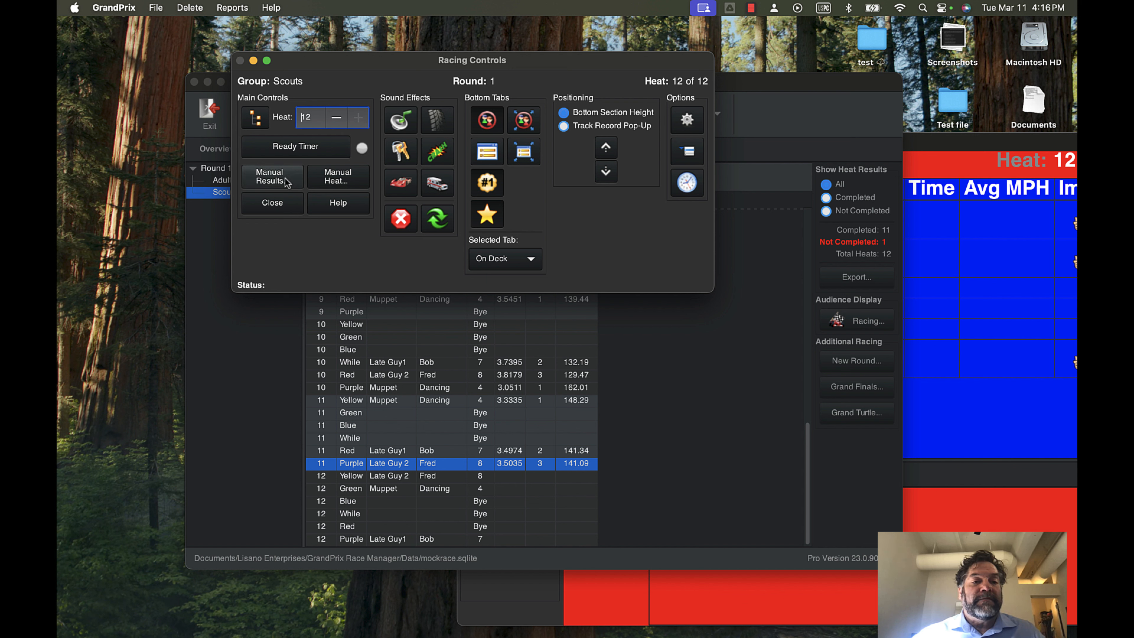
click(271, 181)
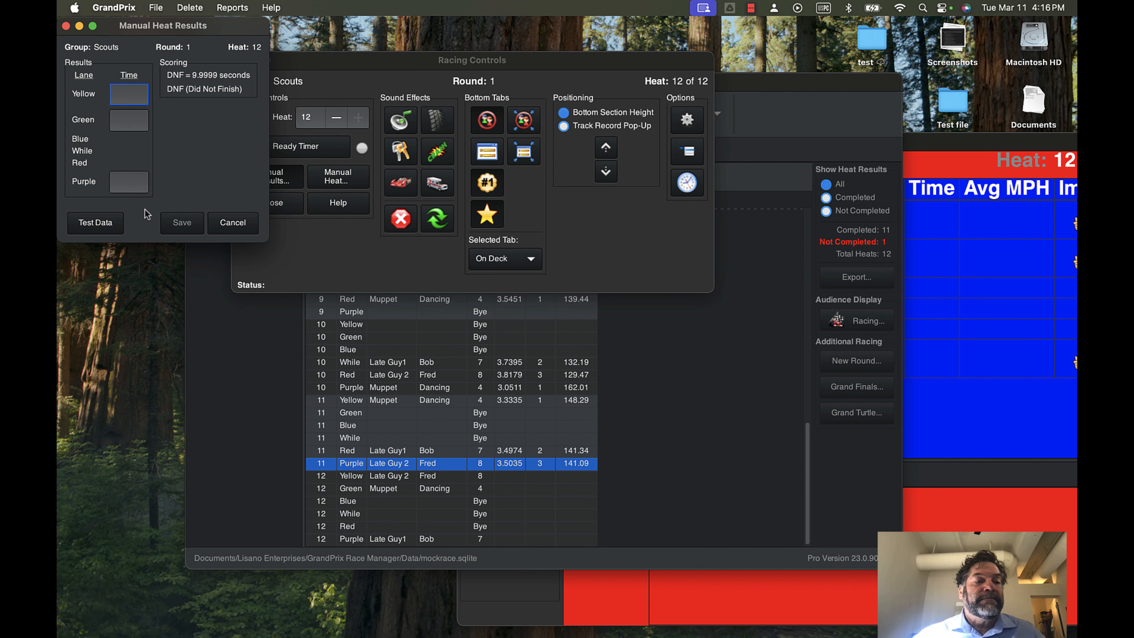
click(95, 222)
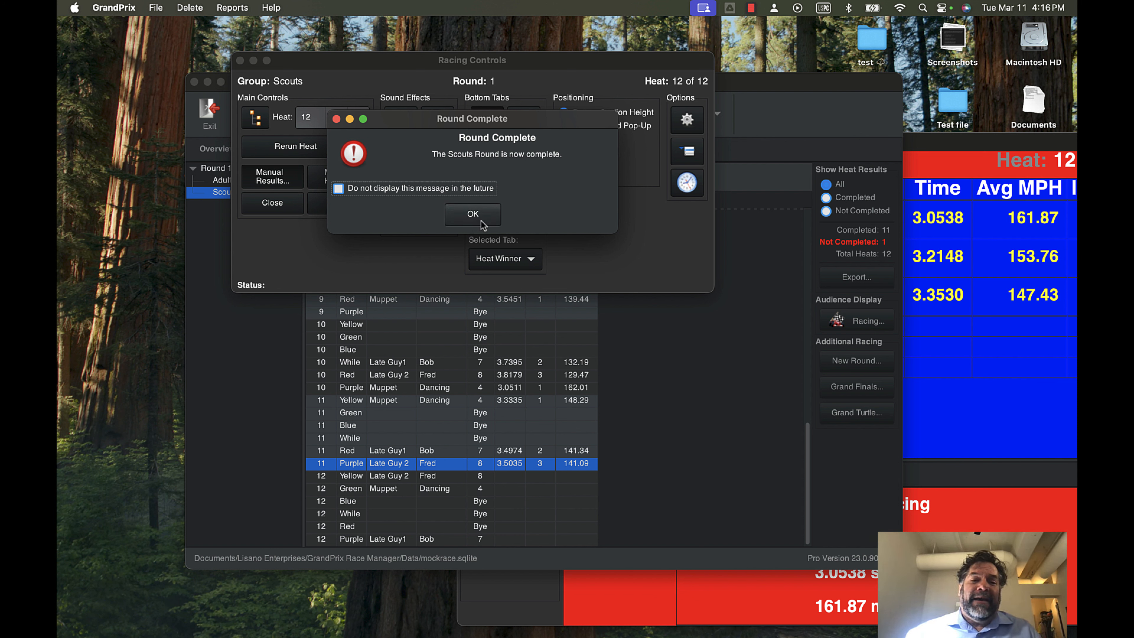
- Acknowledge Round Complete, dismiss timer errors from heat 12 rerun attempts, and check column options
click(471, 219)
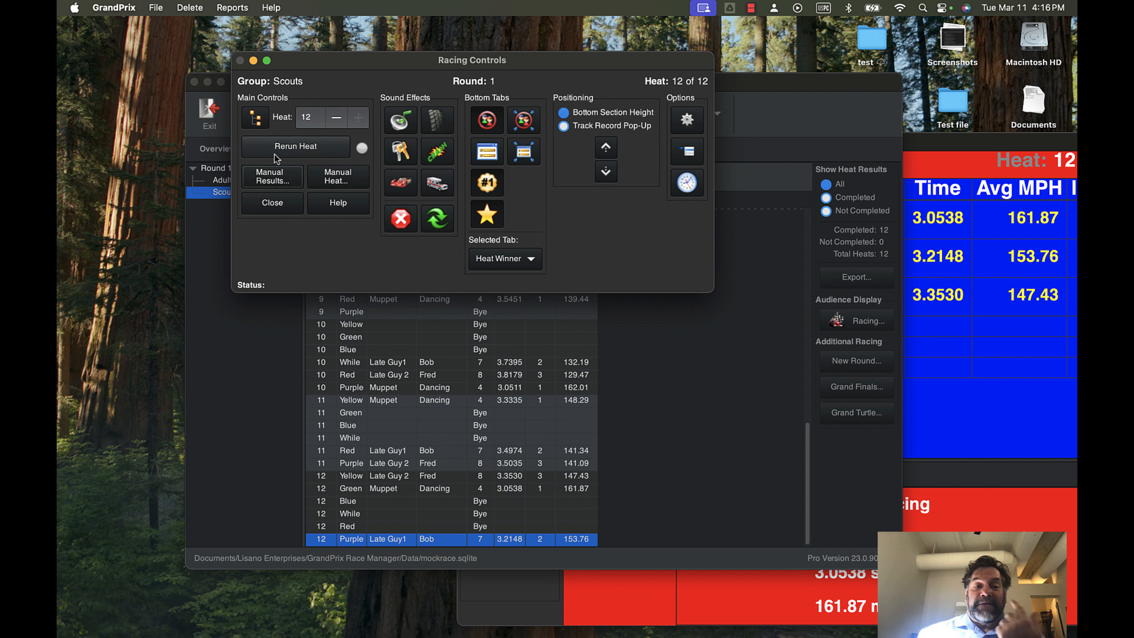
click(290, 149)
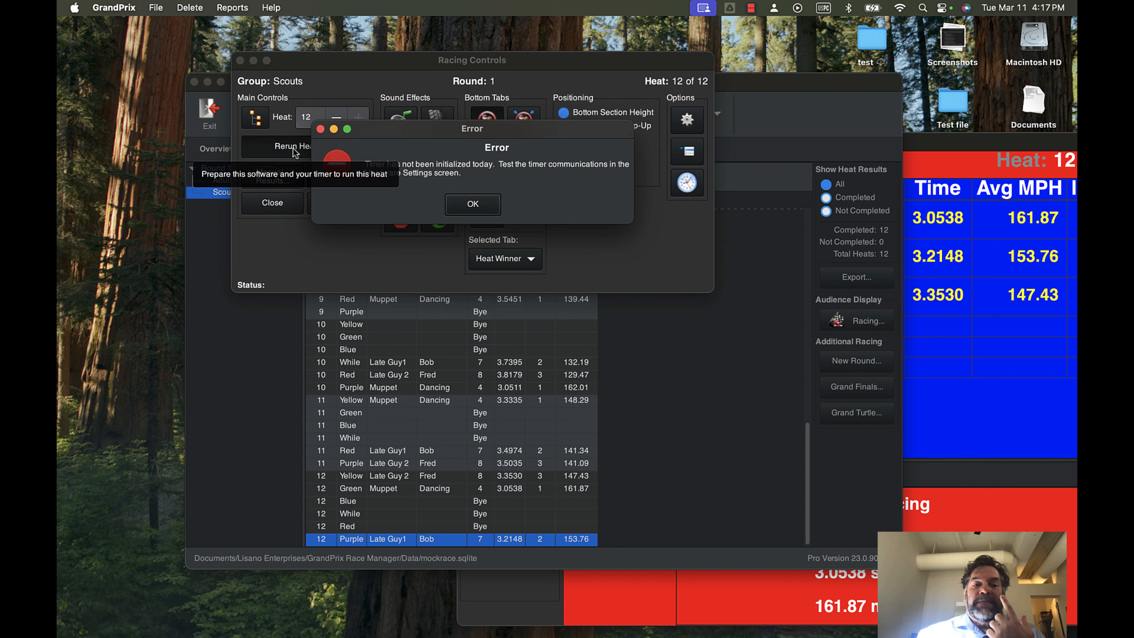
click(491, 212)
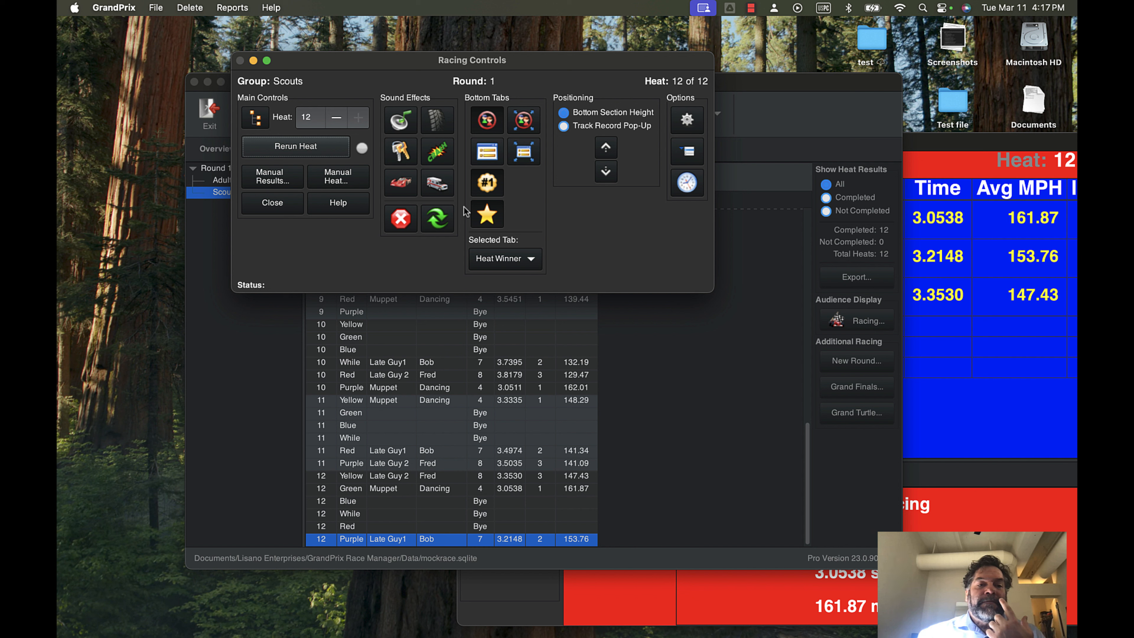
click(298, 147)
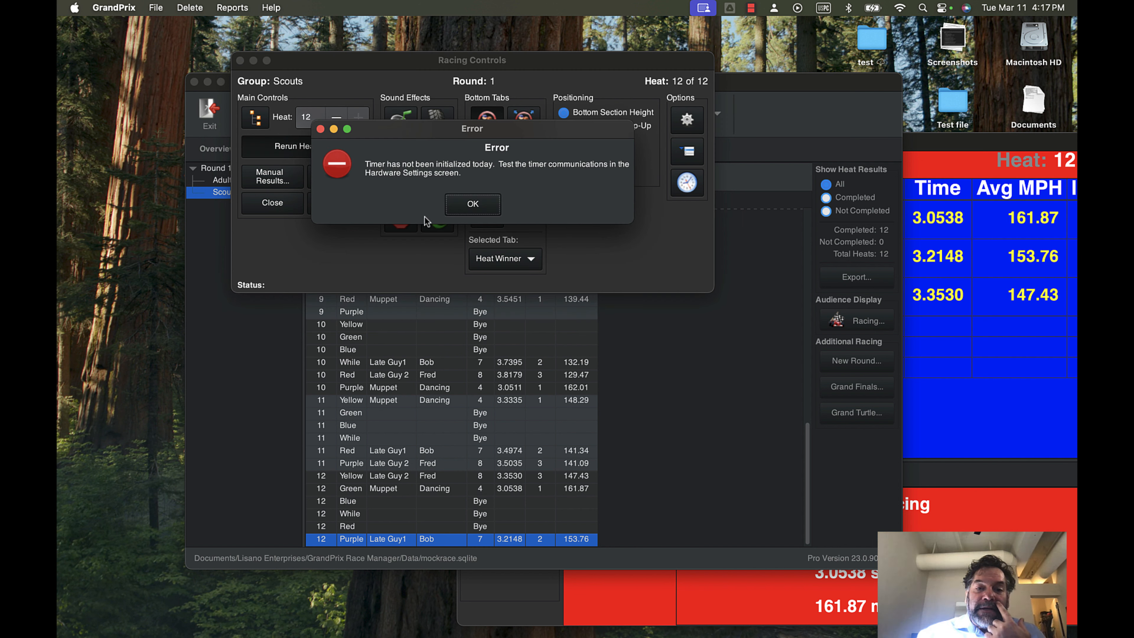
click(471, 206)
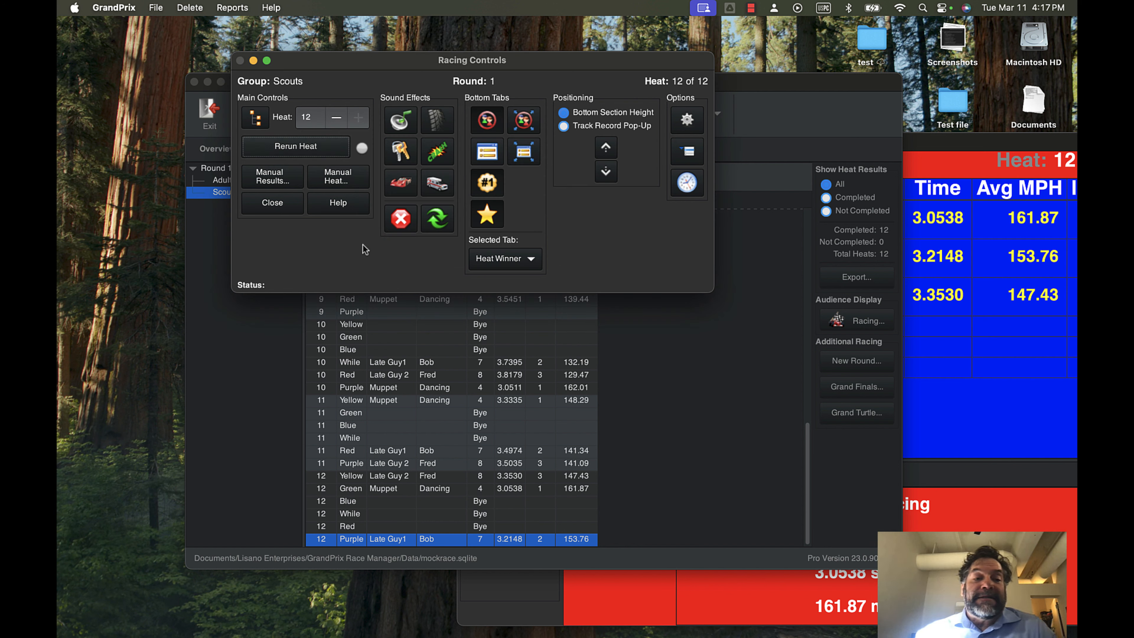
click(687, 150)
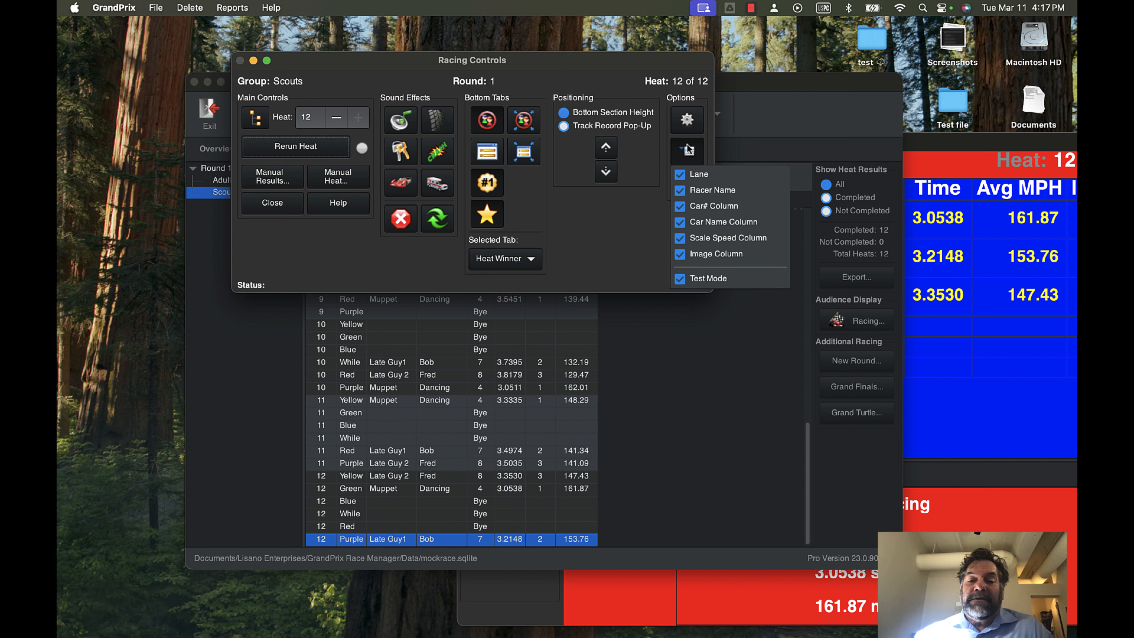
click(622, 235)
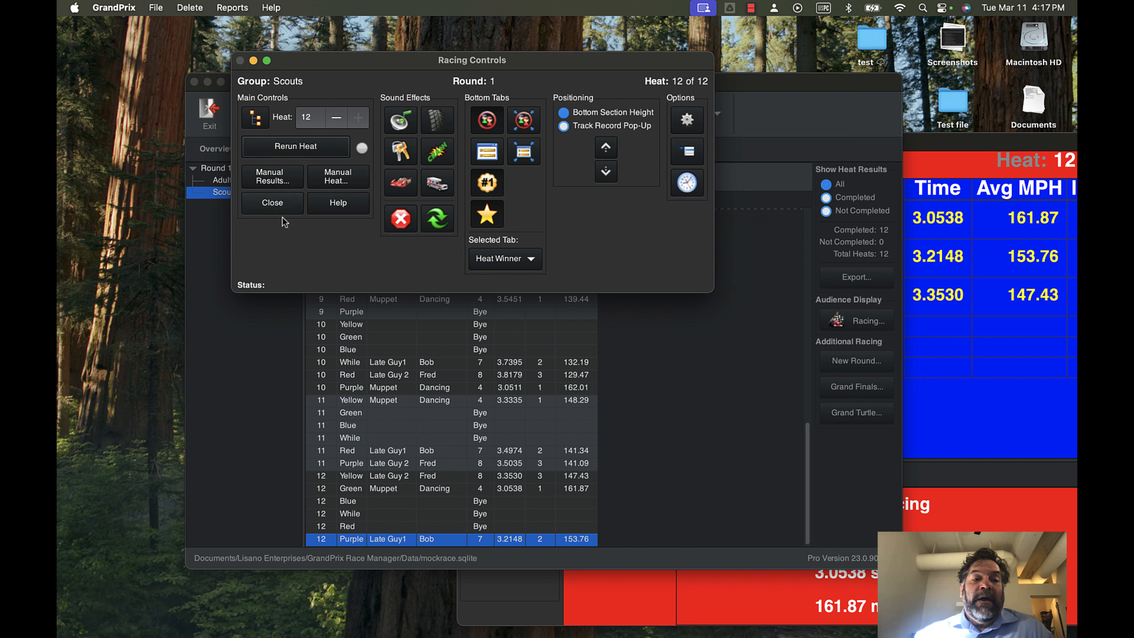
- Close the racing controls and view Scouts Round 1 standings, selecting the fourth-place row
click(273, 205)
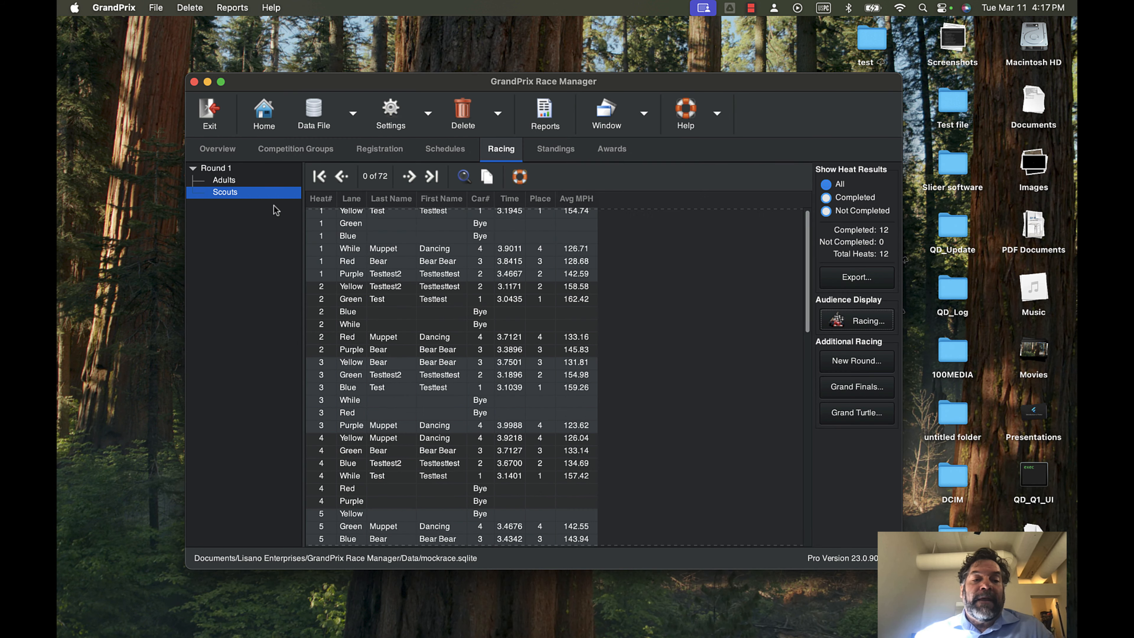
scroll(539, 435, up, 10)
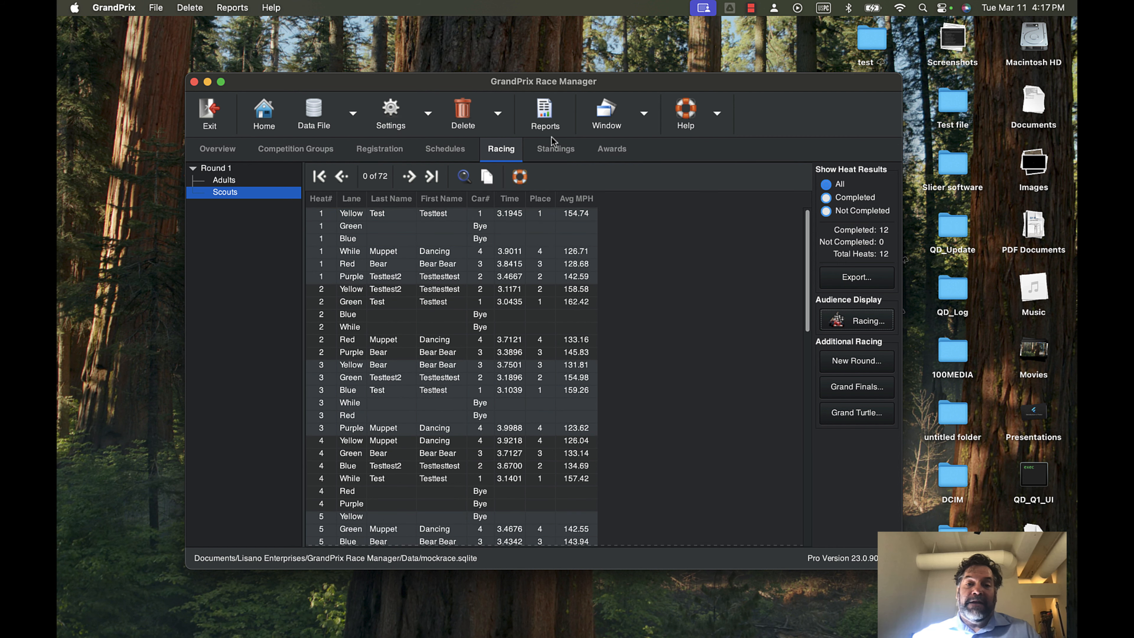
click(556, 150)
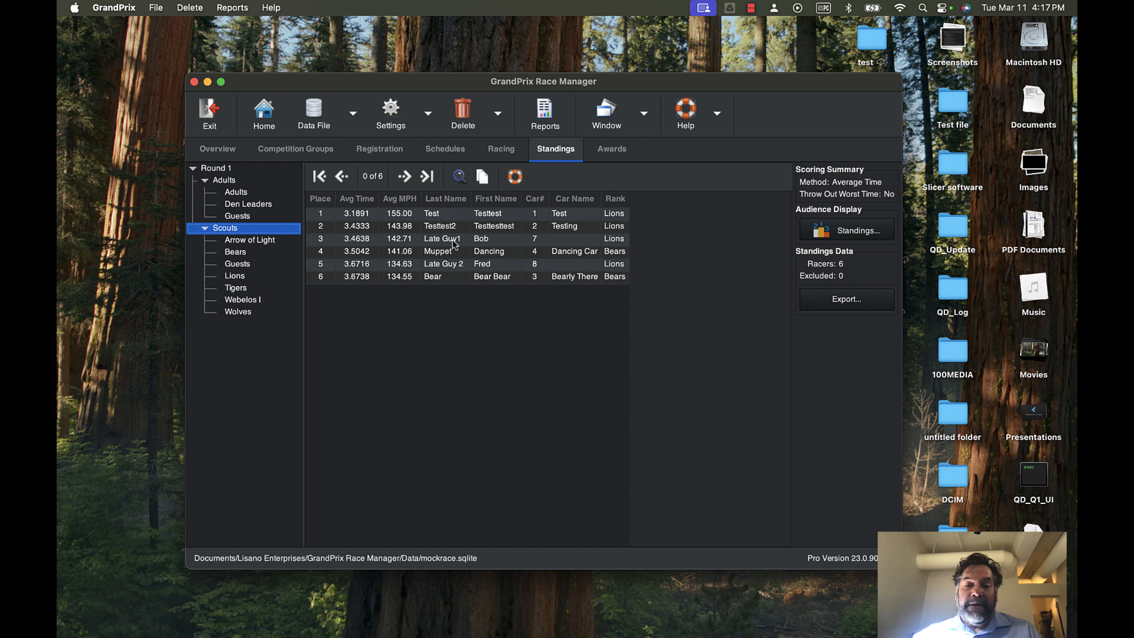
click(360, 252)
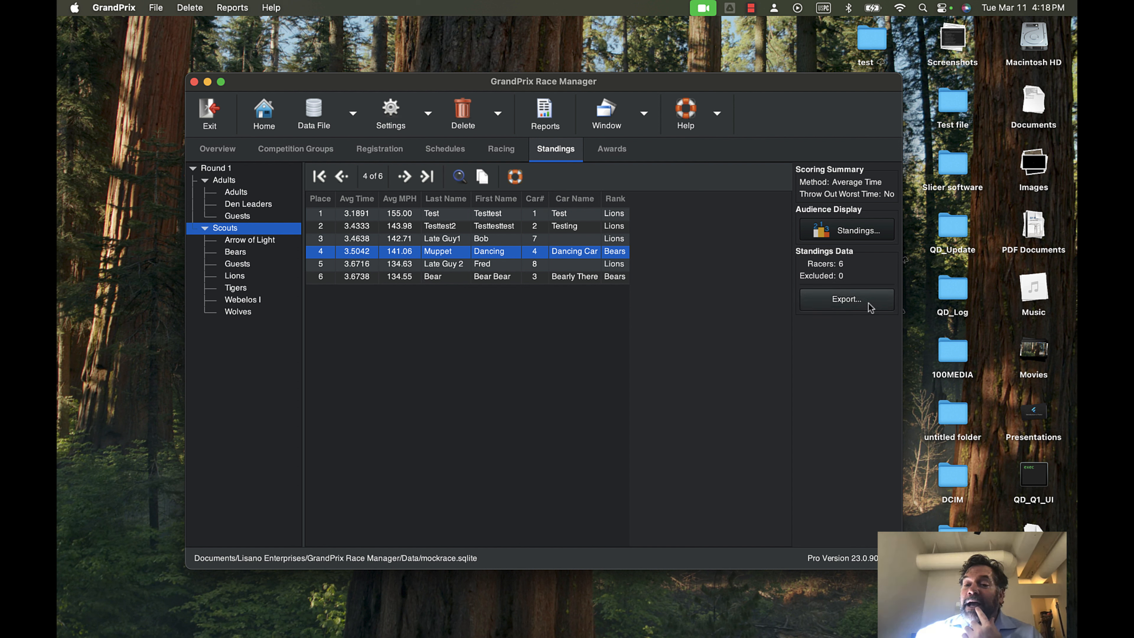
- Open the audience Standings display and move and resize its window to fit on screen
click(855, 231)
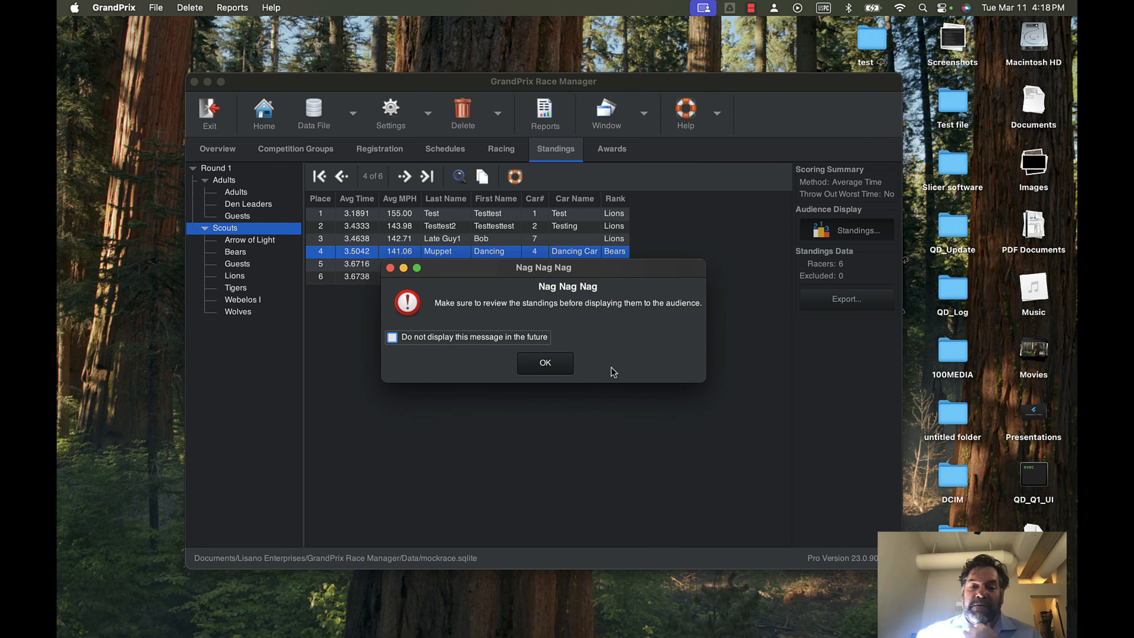
click(545, 363)
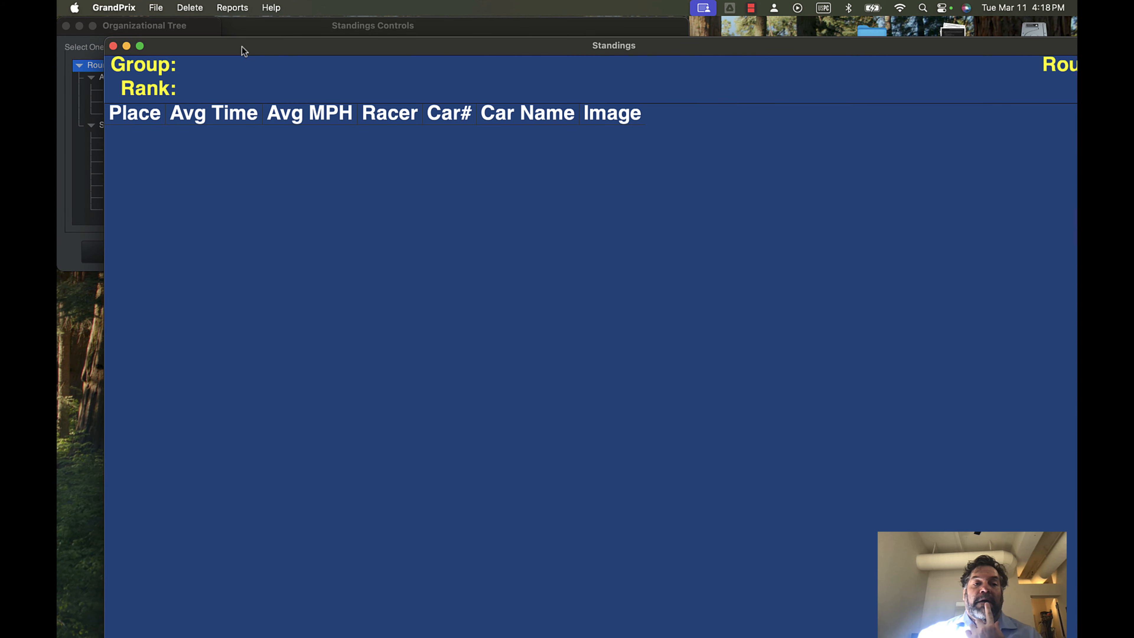
drag(846, 46, 632, 40)
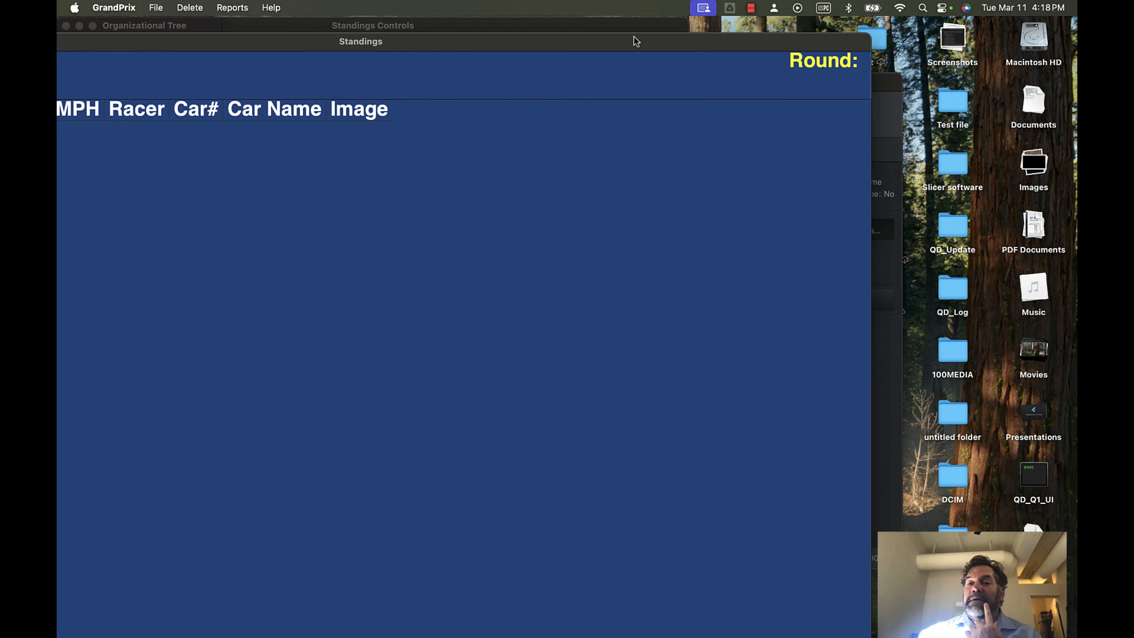
drag(867, 38, 737, 166)
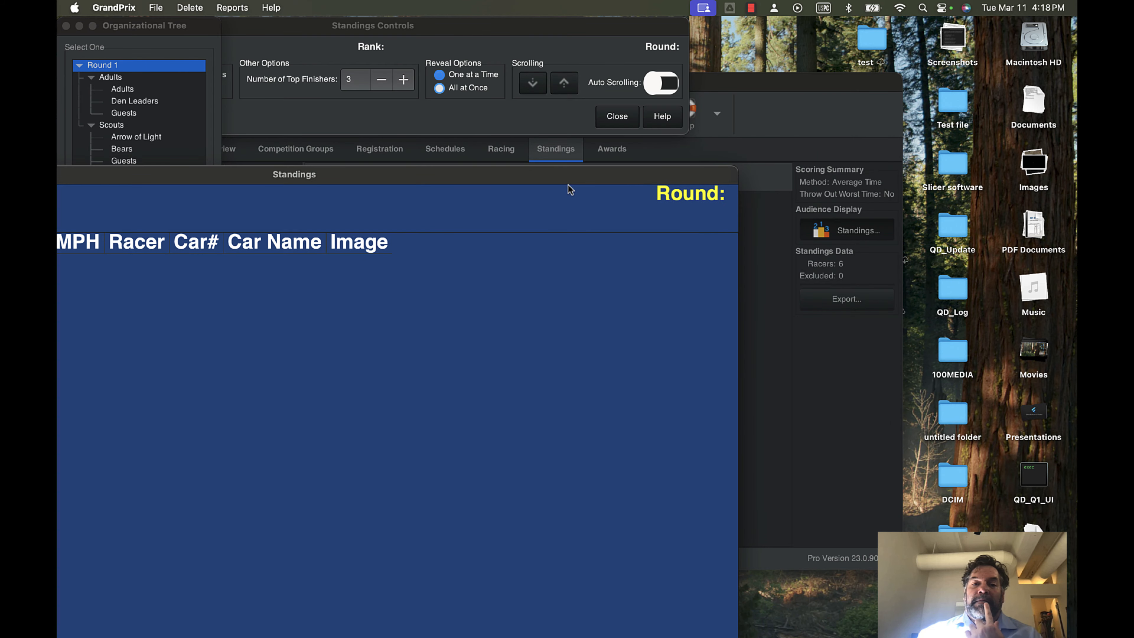
drag(568, 183, 838, 95)
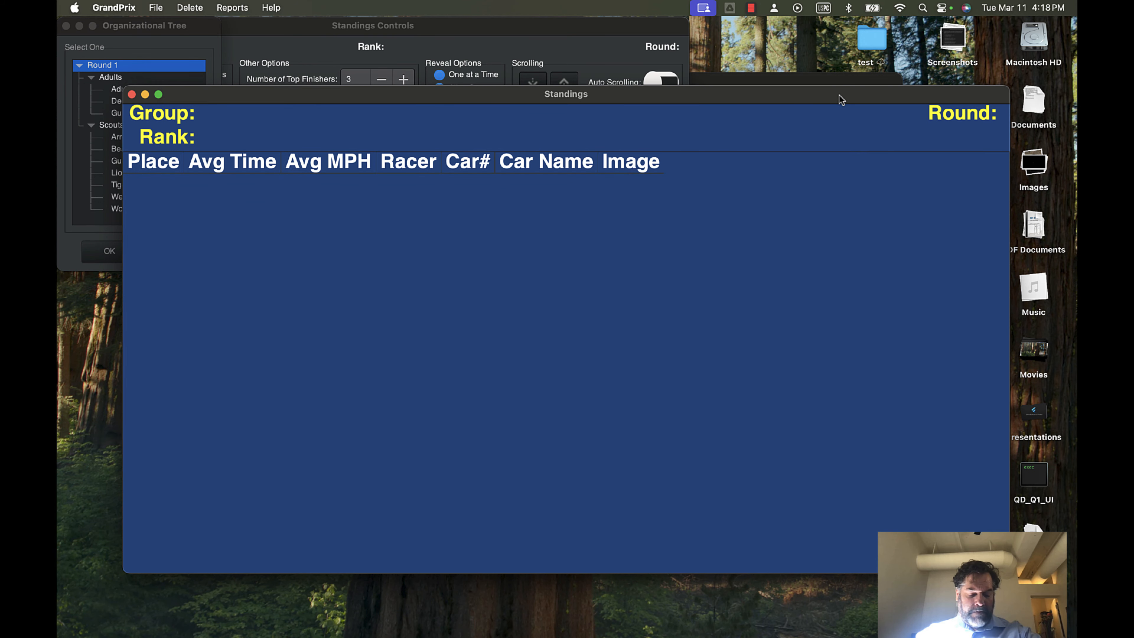
- Set the standings display to Group Scouts, Rank All, Round 1
click(606, 28)
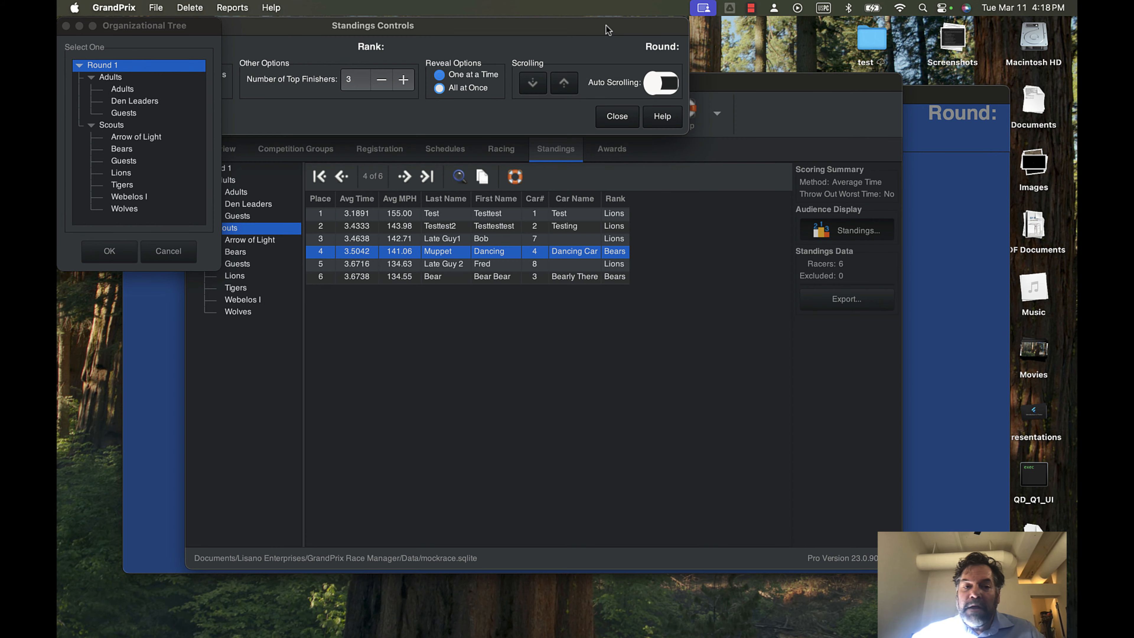
drag(114, 101, 115, 126)
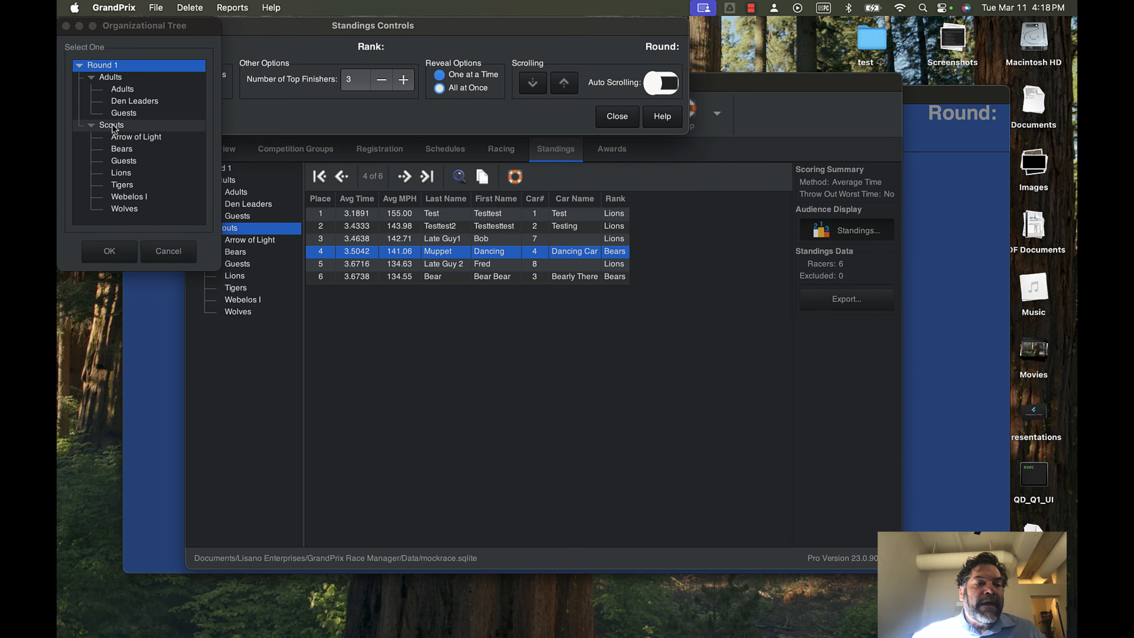
click(113, 255)
click(154, 322)
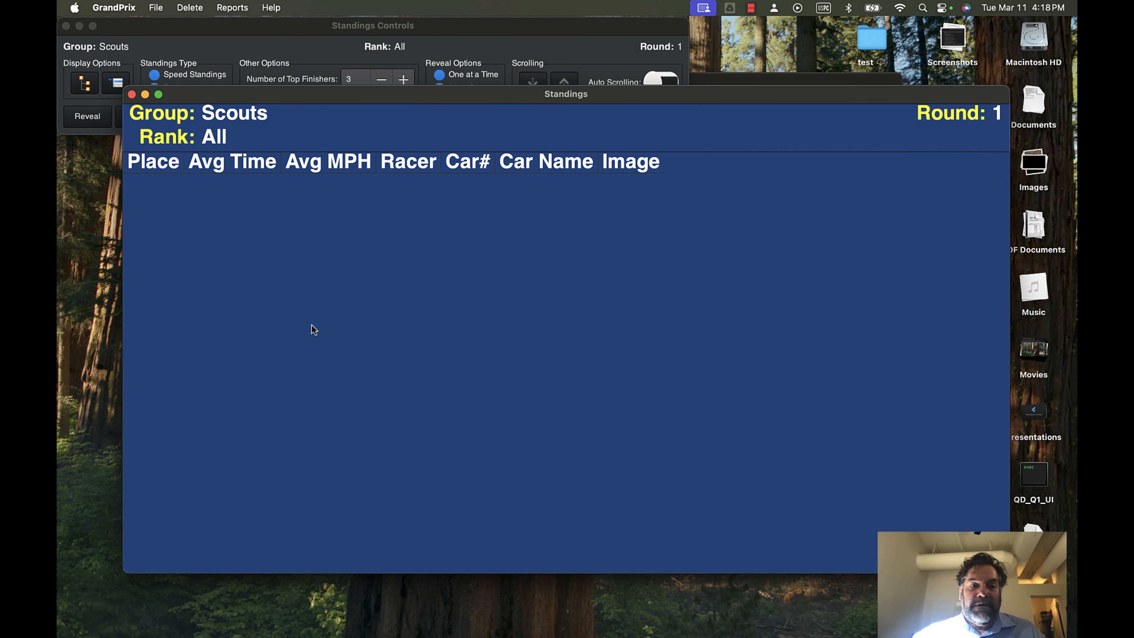
- Reveal the third-place Scouts finisher and rearrange the audience display and main windows
click(162, 32)
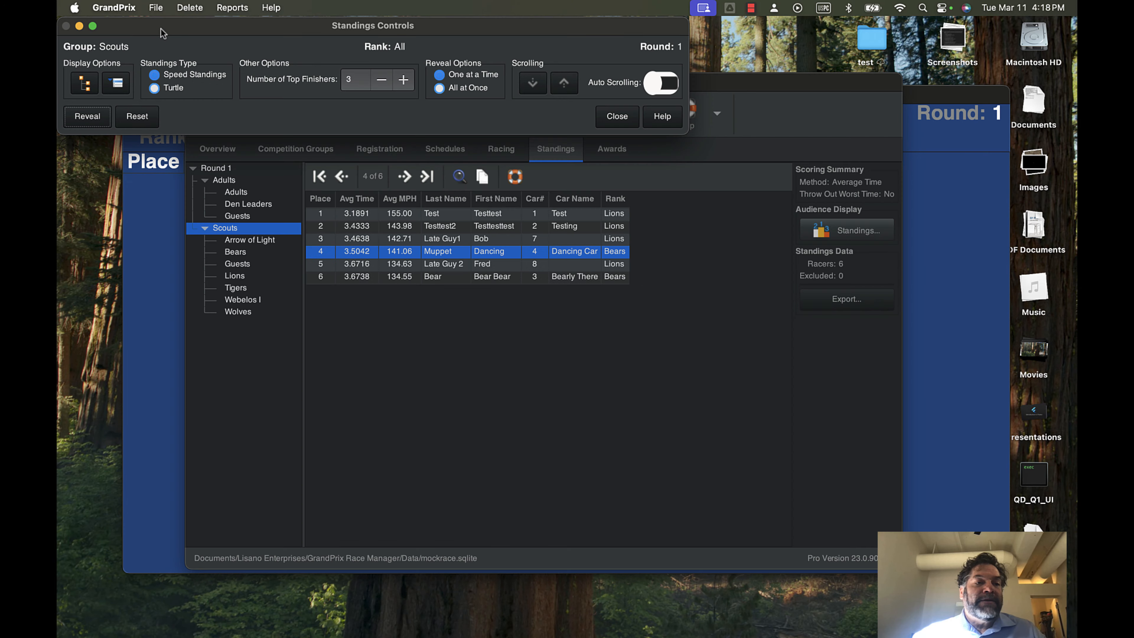
click(87, 116)
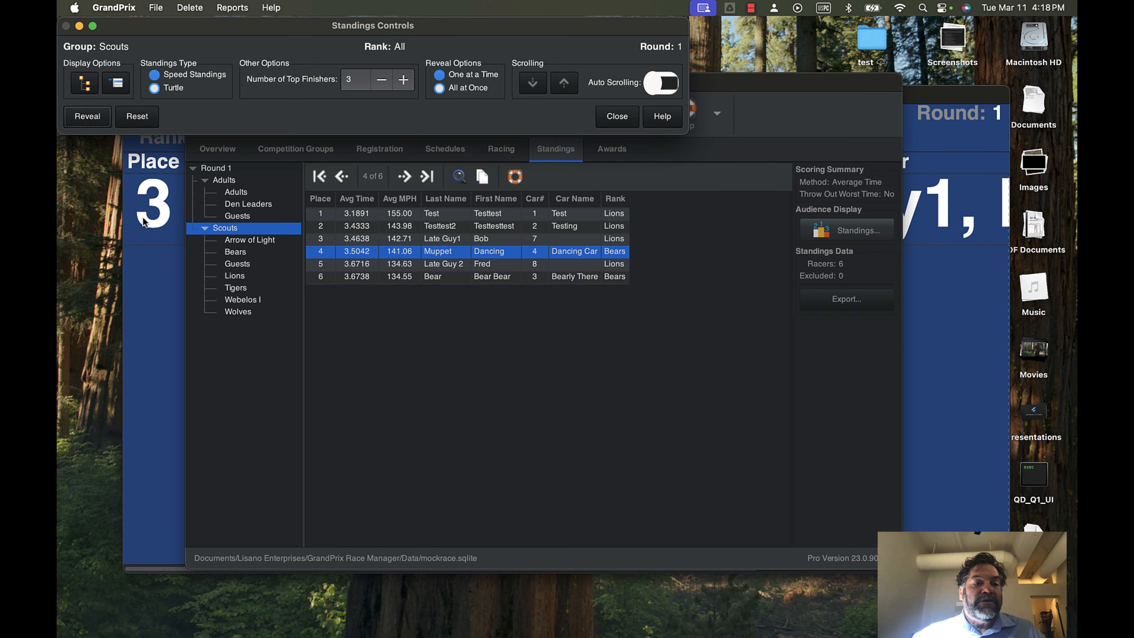
click(175, 321)
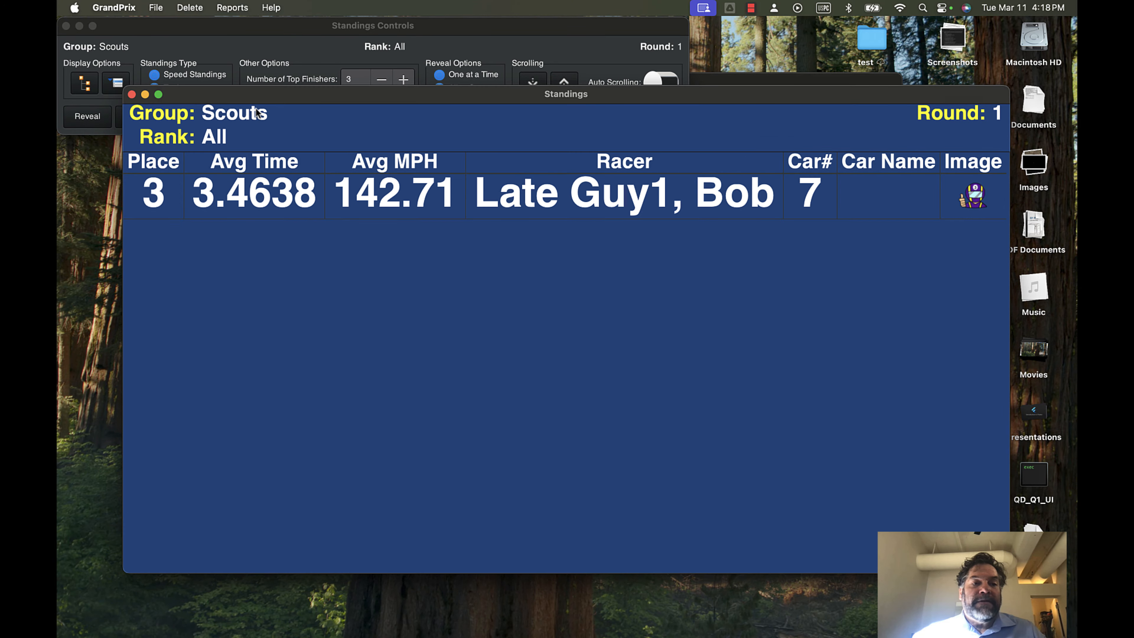
drag(260, 103, 282, 400)
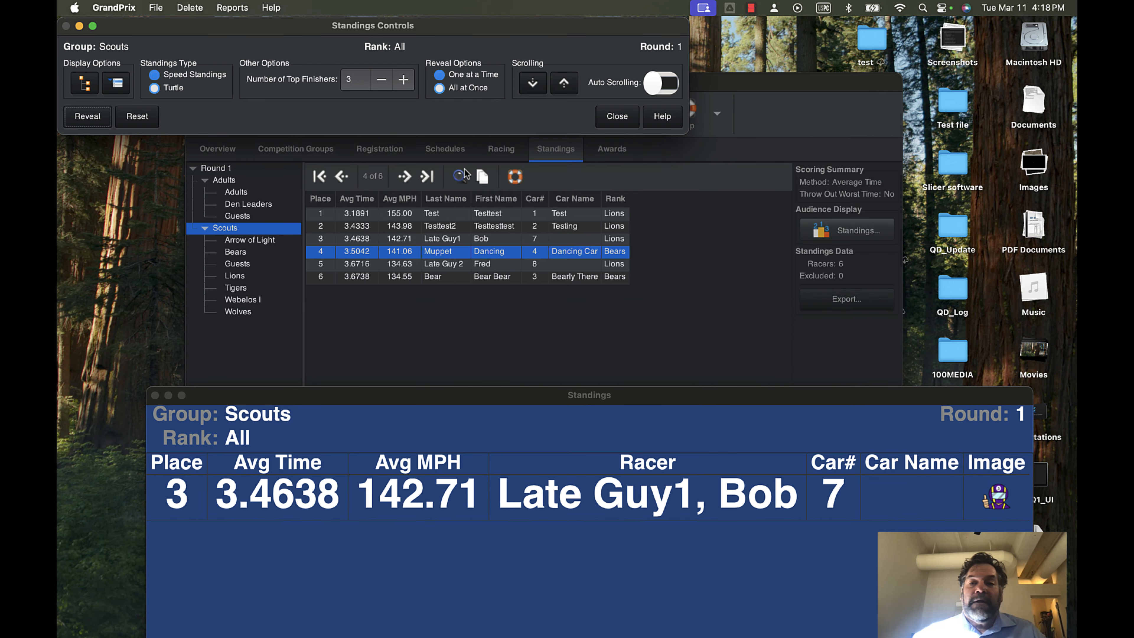
click(721, 92)
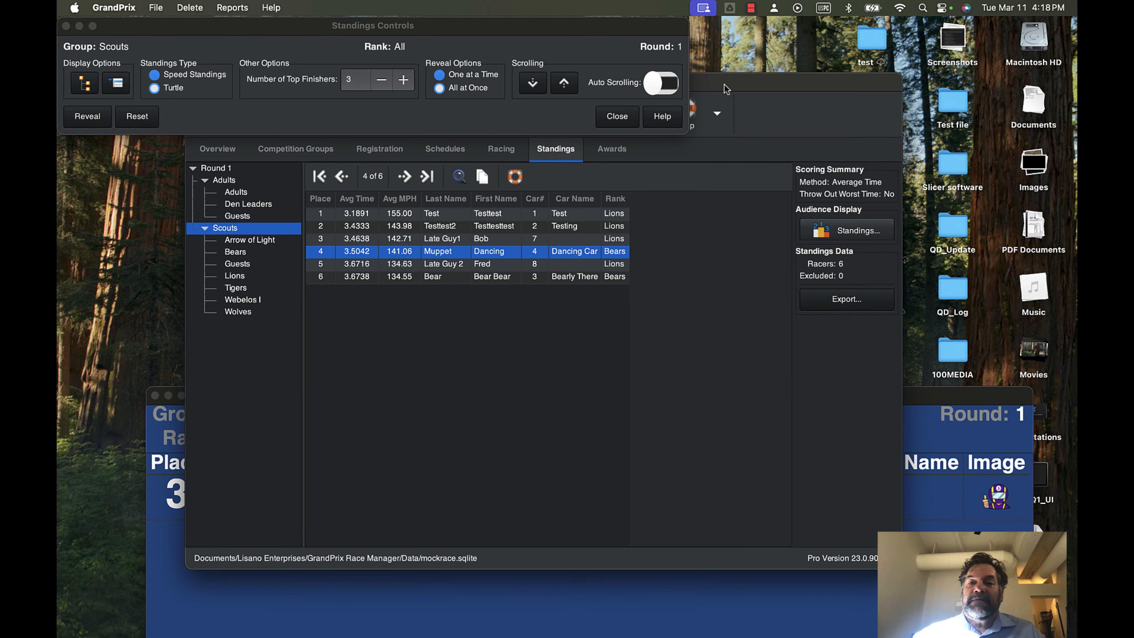
drag(726, 87, 967, 85)
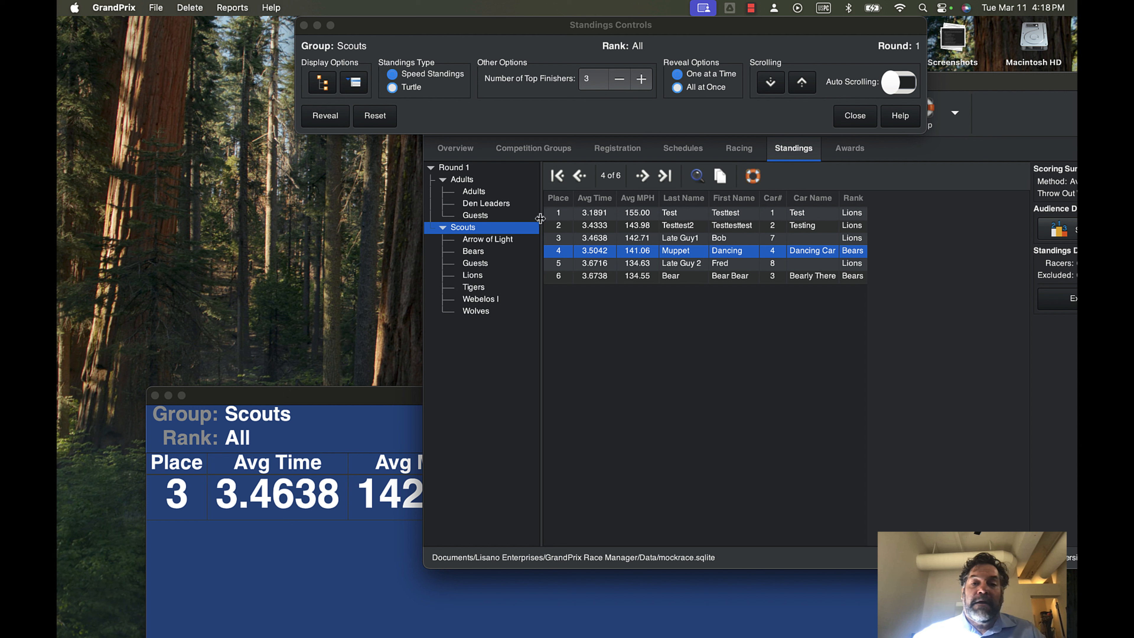
- Reveal second and first place, dismiss the all-shown notice, and close the standings display
click(360, 117)
click(328, 117)
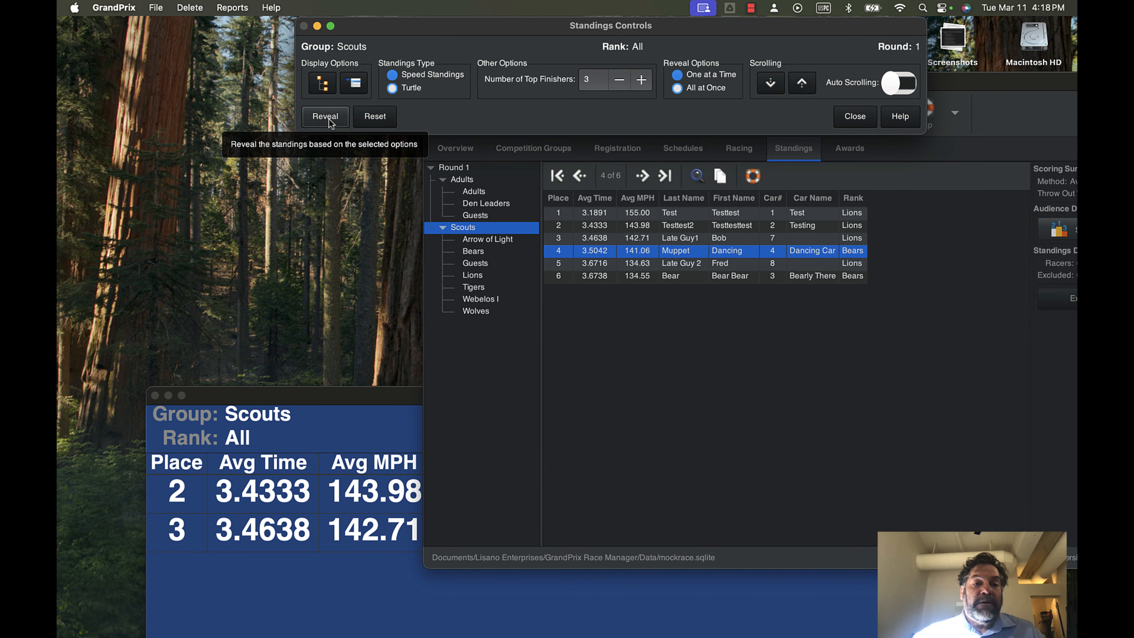
click(330, 119)
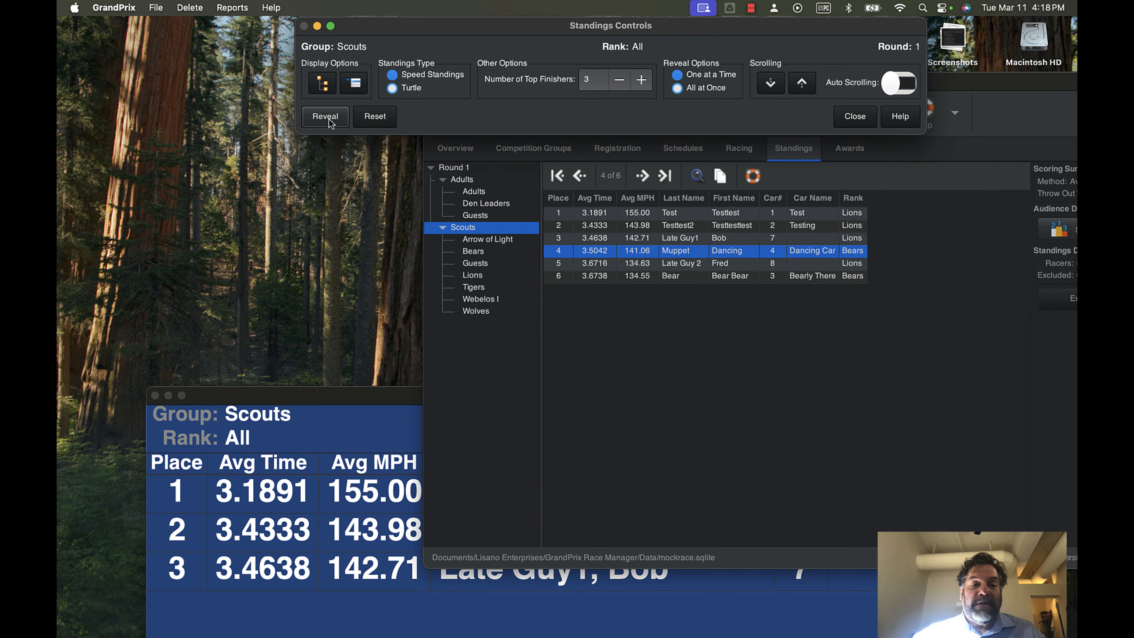
click(330, 119)
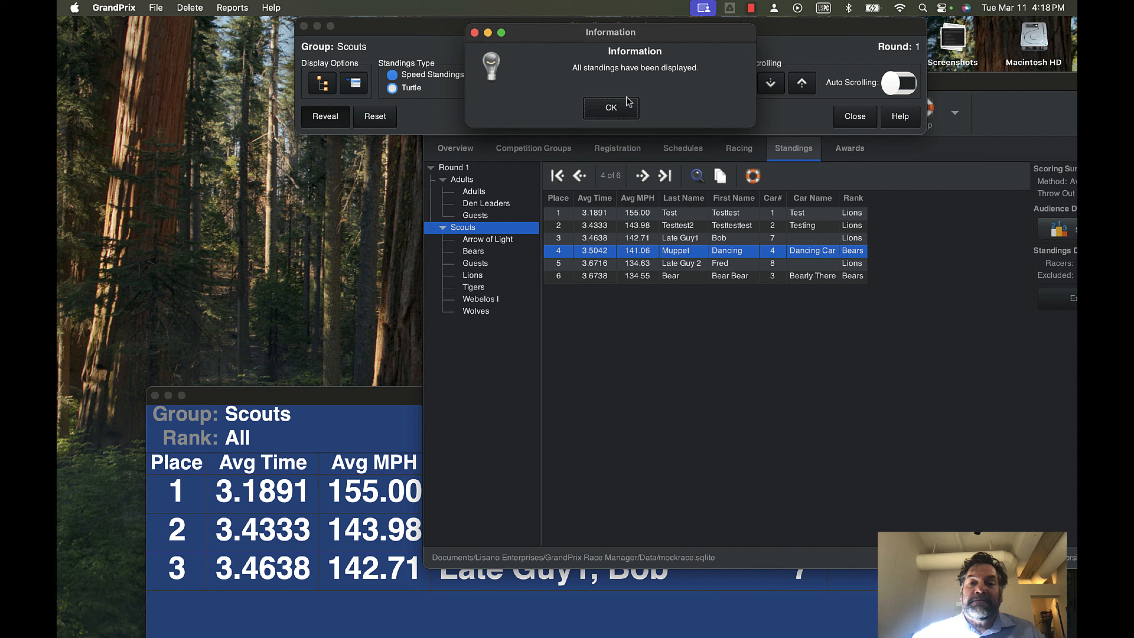
click(611, 111)
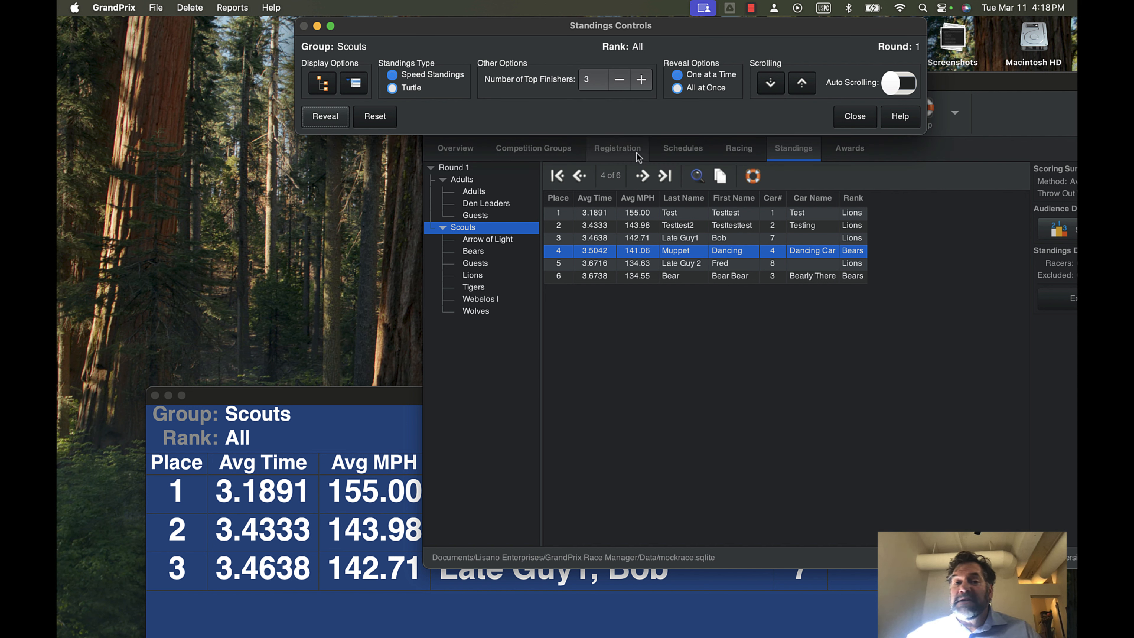
click(845, 123)
- Browse the awards for the Scouts, Adults, Den Leaders and Guests groups
click(845, 152)
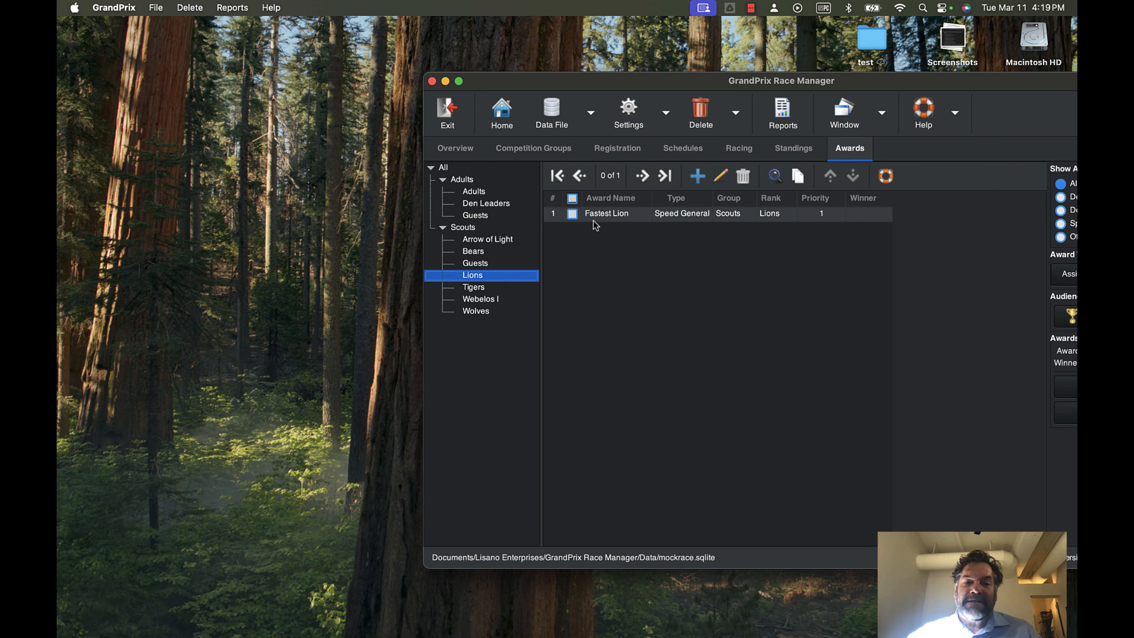
click(480, 228)
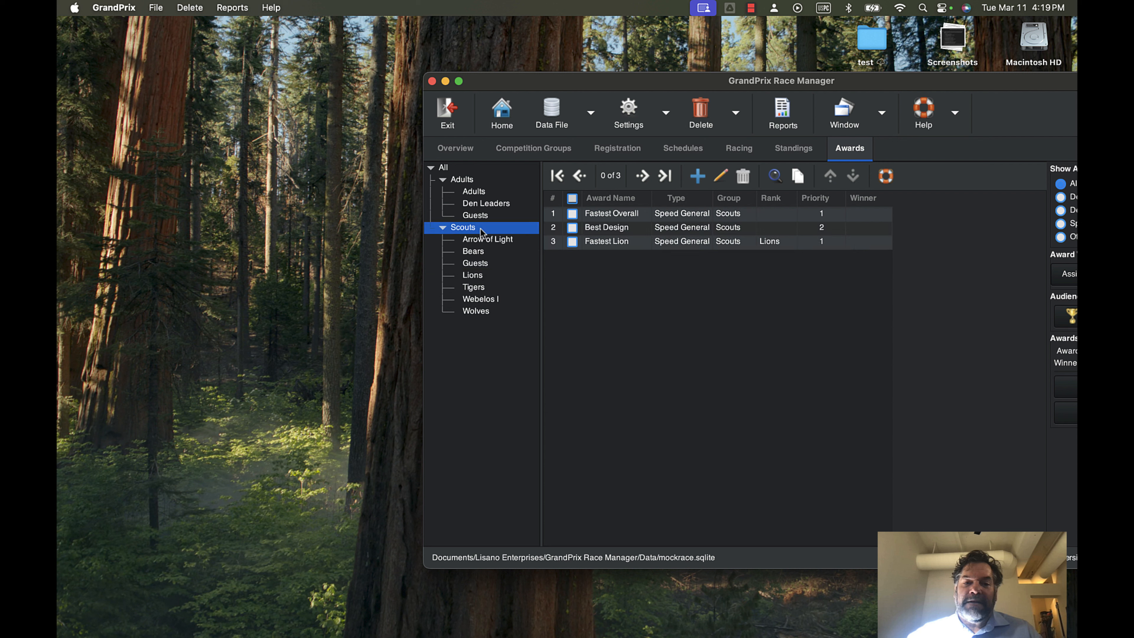
click(497, 183)
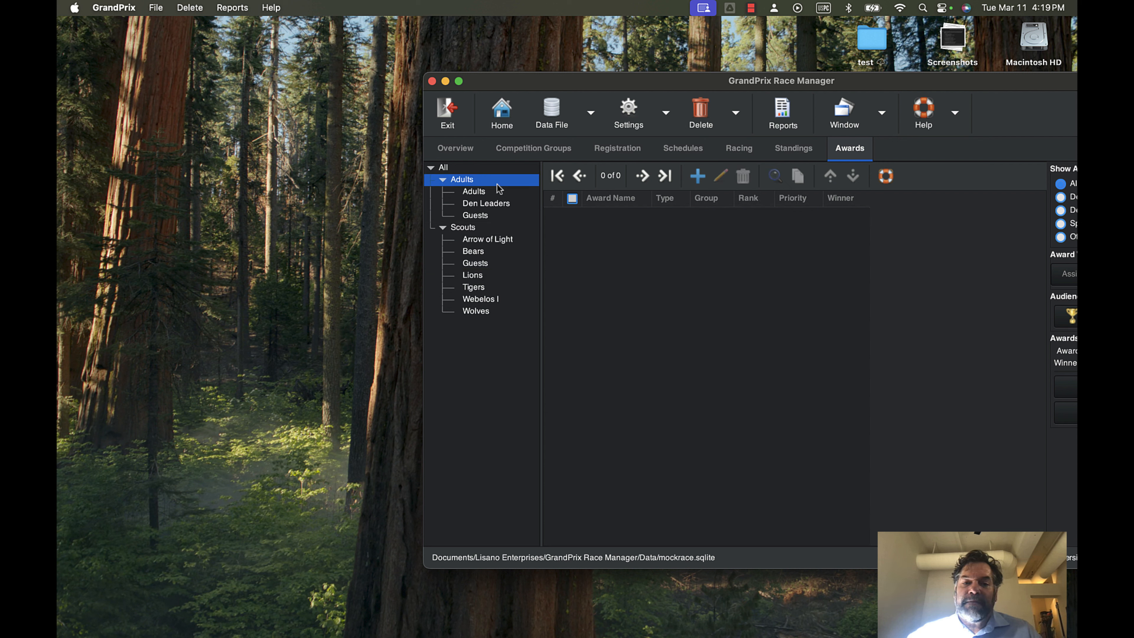
click(496, 191)
click(489, 203)
click(485, 215)
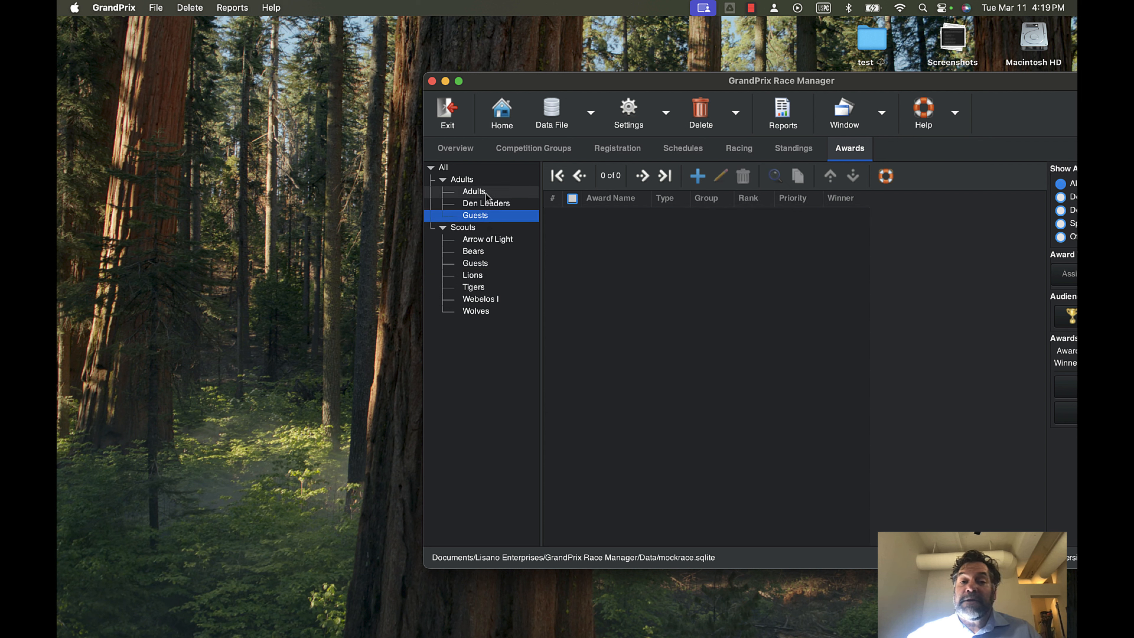
click(484, 229)
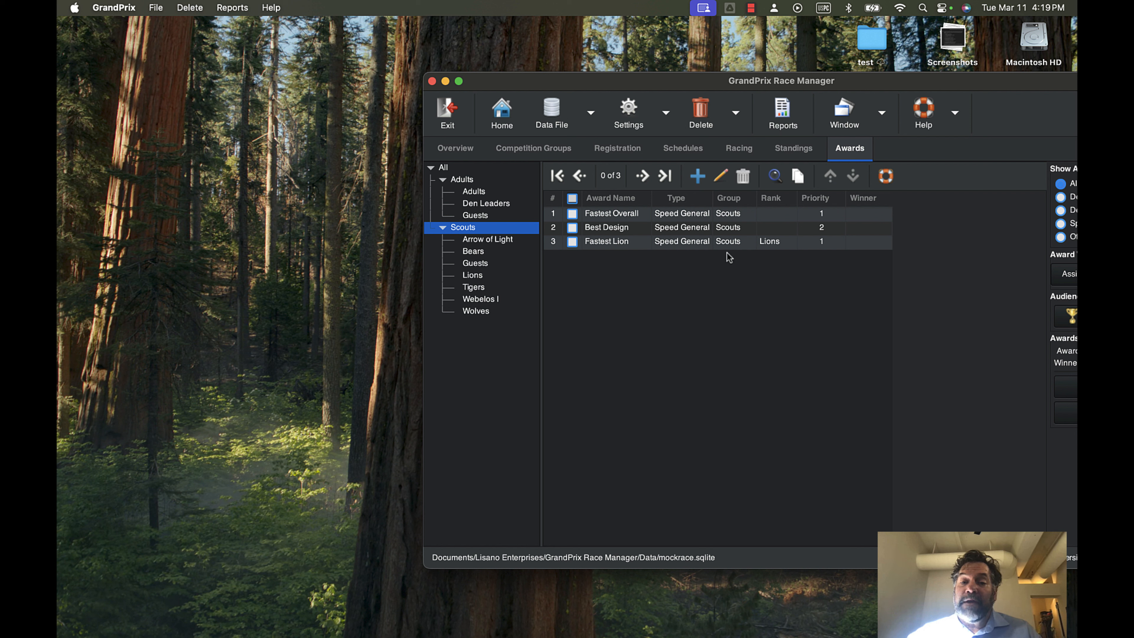
- Confirm Fastest Overall has no winner yet, then switch to the standings
click(682, 215)
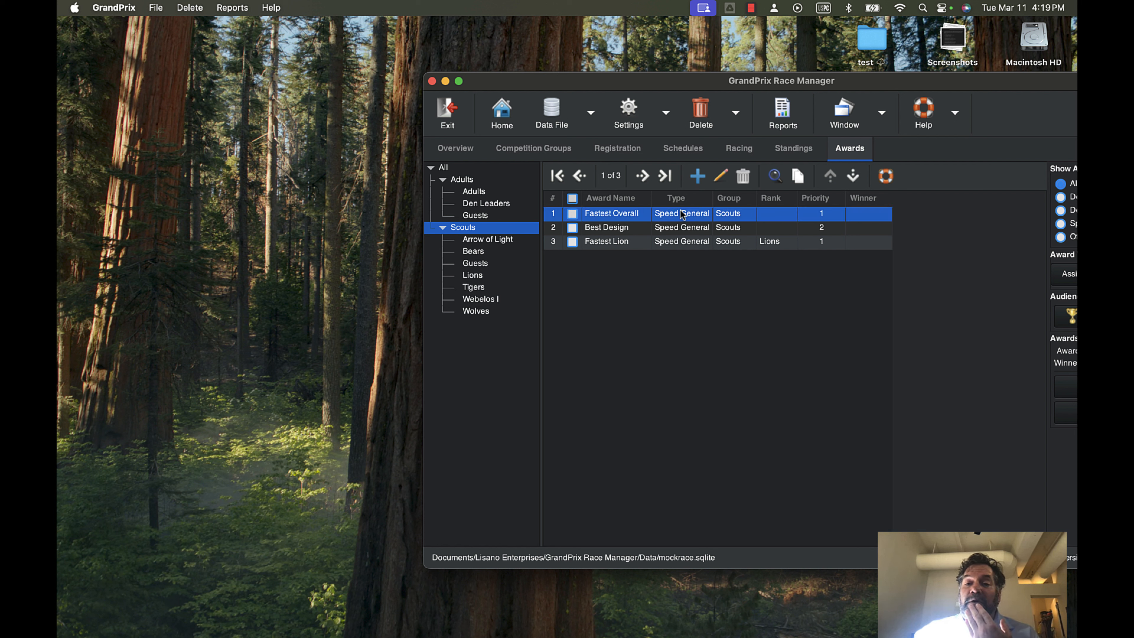
double_click(703, 217)
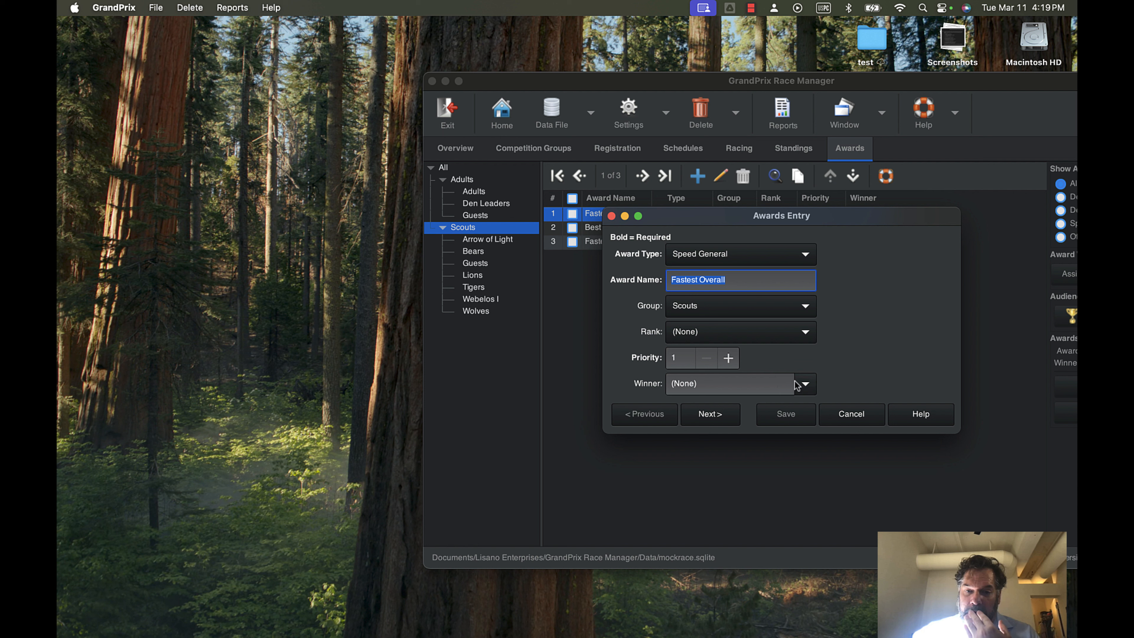
click(804, 384)
click(806, 385)
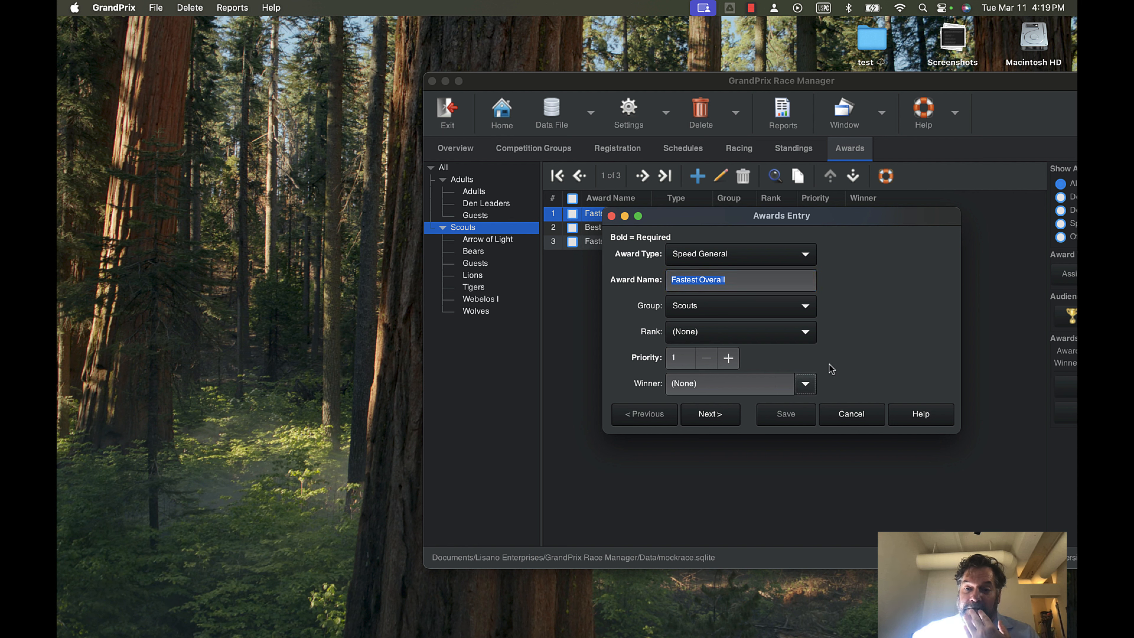
click(862, 414)
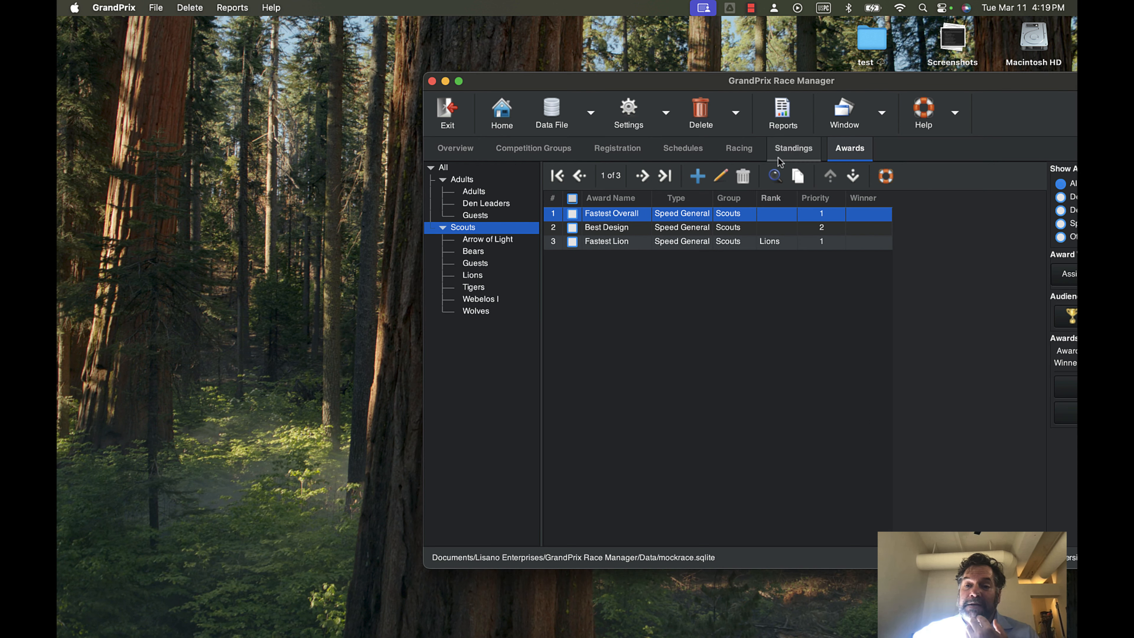
click(782, 148)
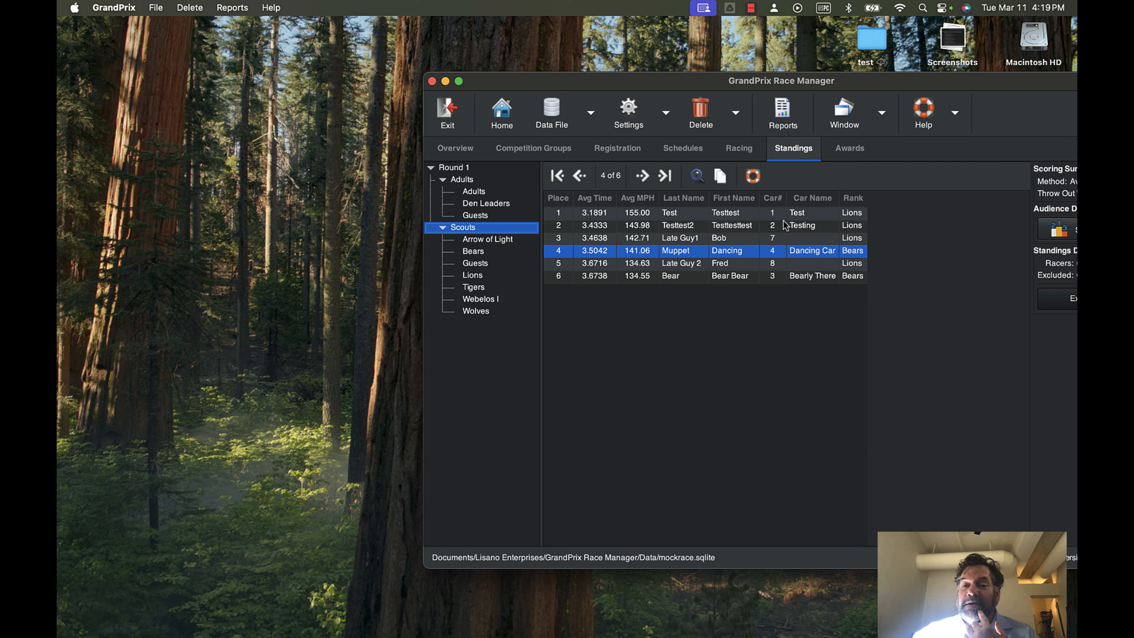
- Make car 1, the first-place Scouts racer, the Fastest Overall winner and save
click(841, 152)
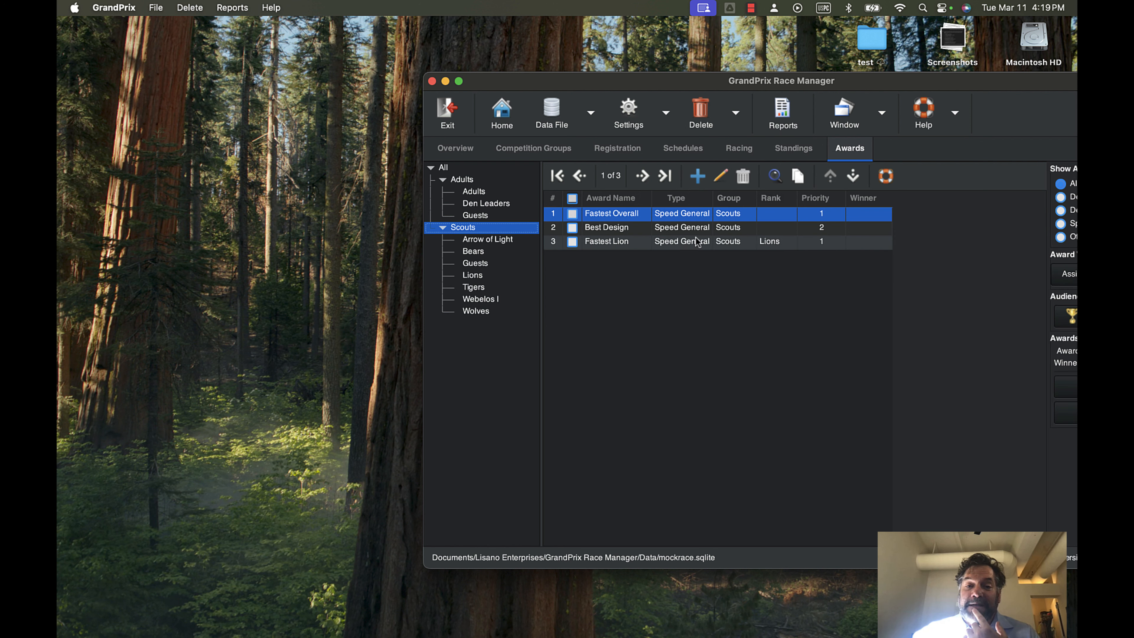
click(698, 218)
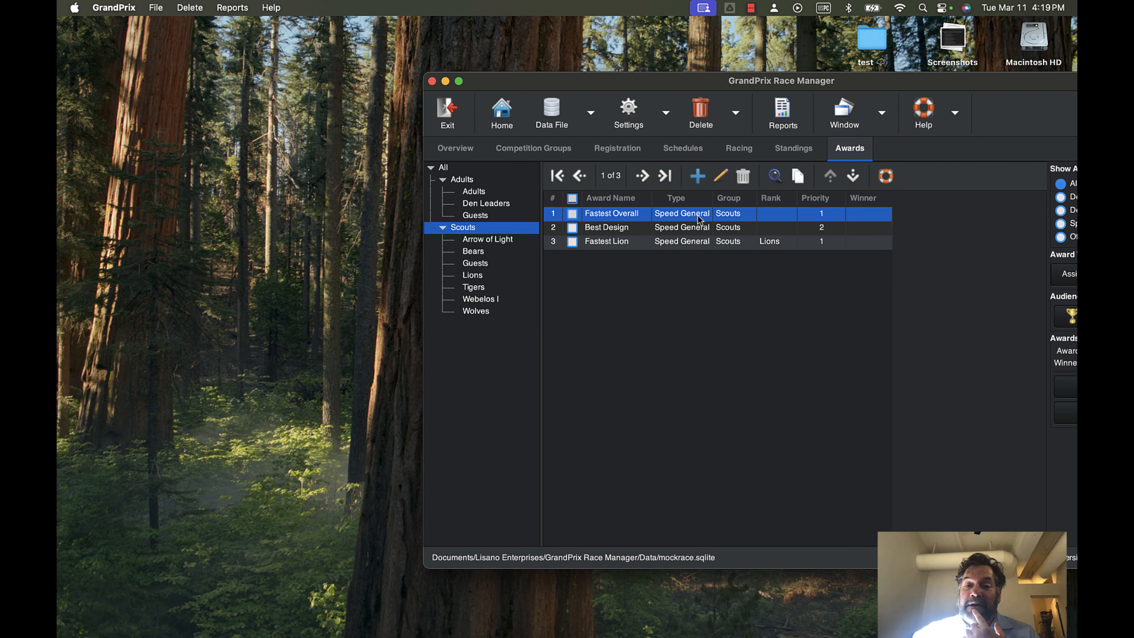
double_click(633, 219)
click(806, 387)
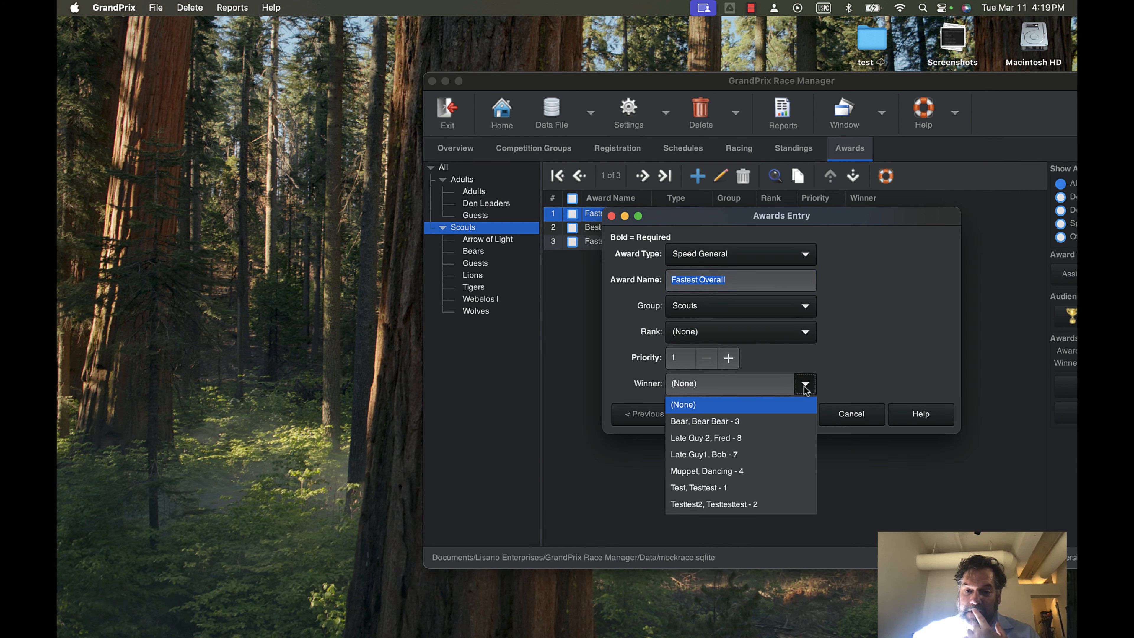
click(756, 488)
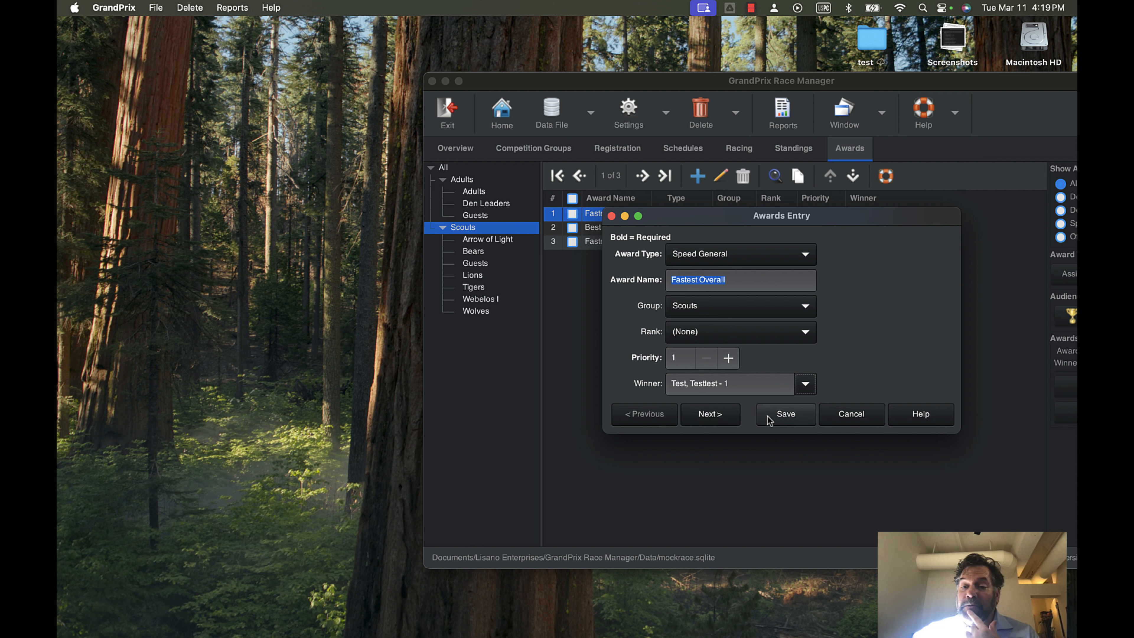
click(781, 421)
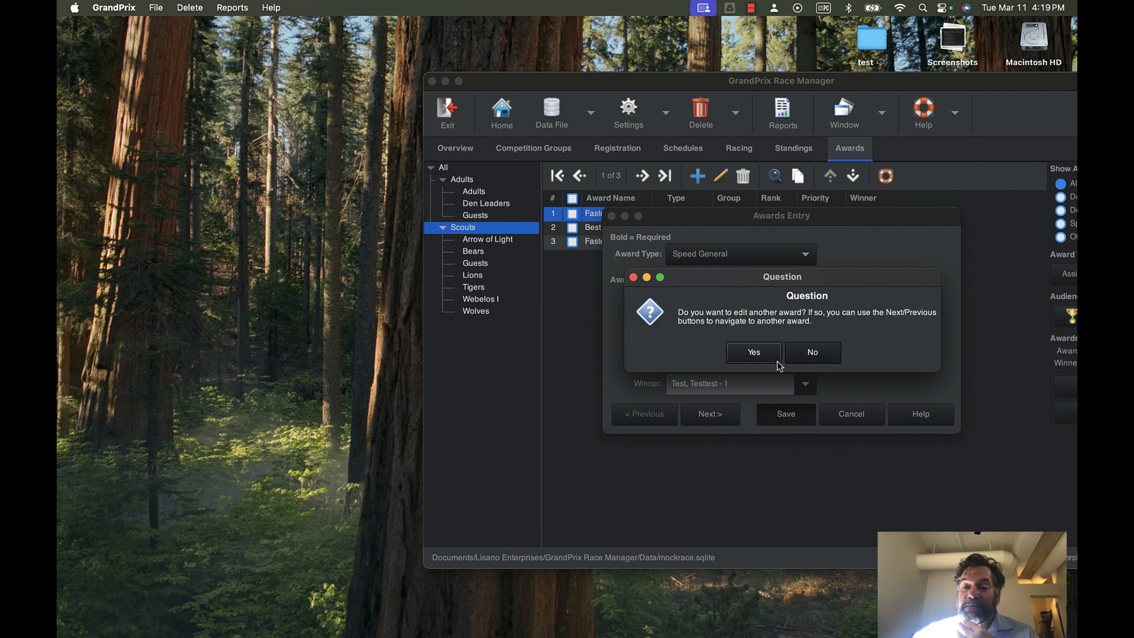
click(754, 352)
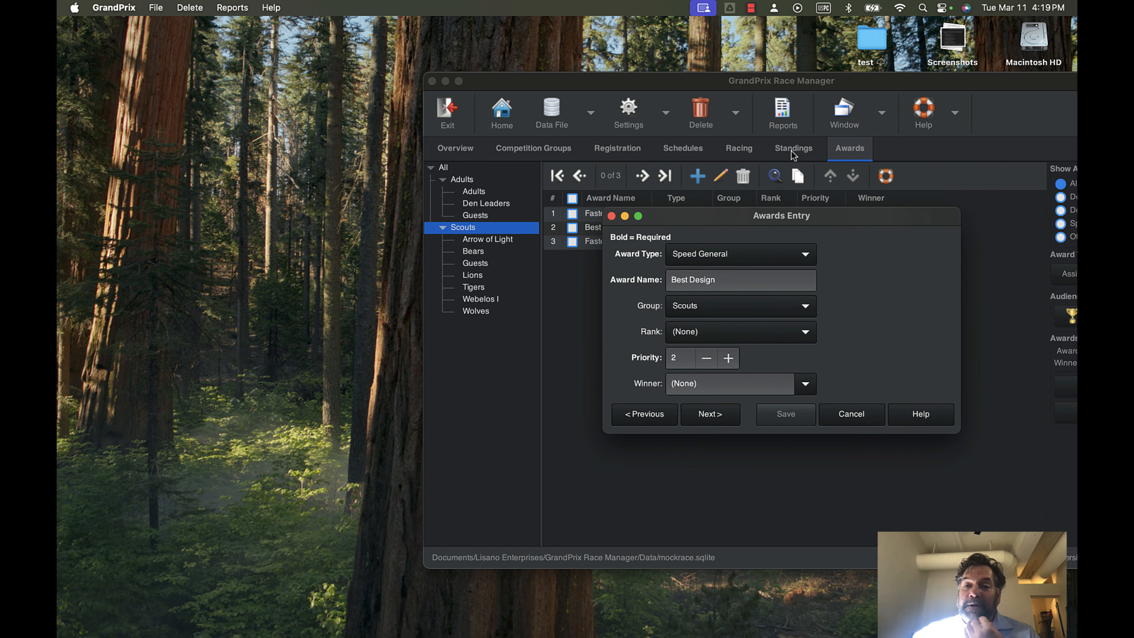
- Close the Best Design editor unchanged, check the standings, and return to Awards
drag(734, 225, 313, 275)
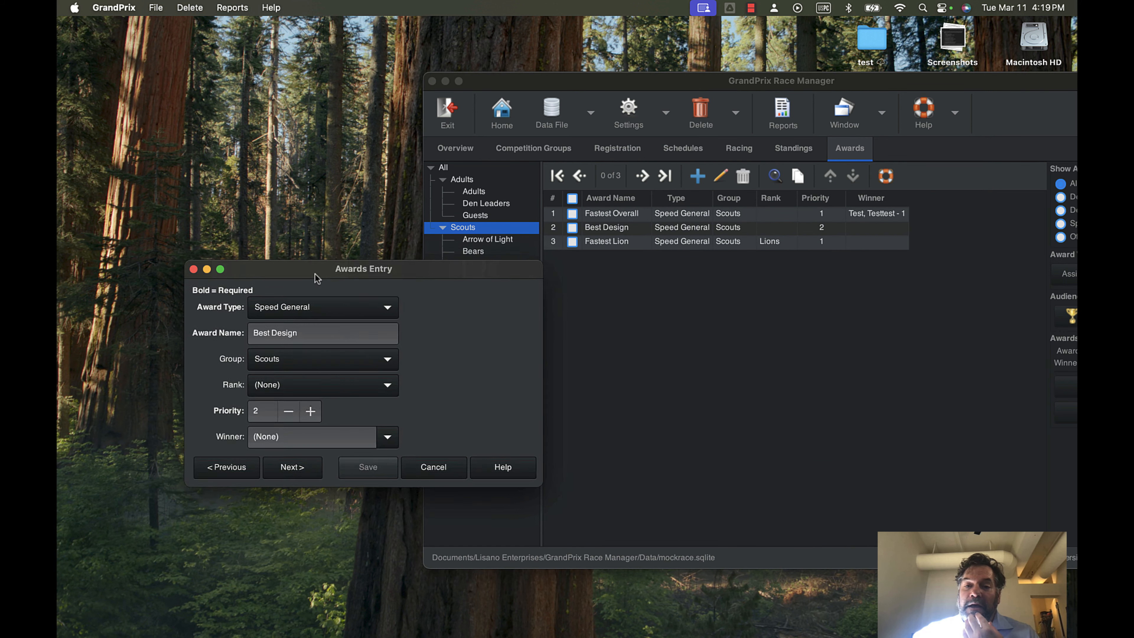
click(428, 463)
click(807, 149)
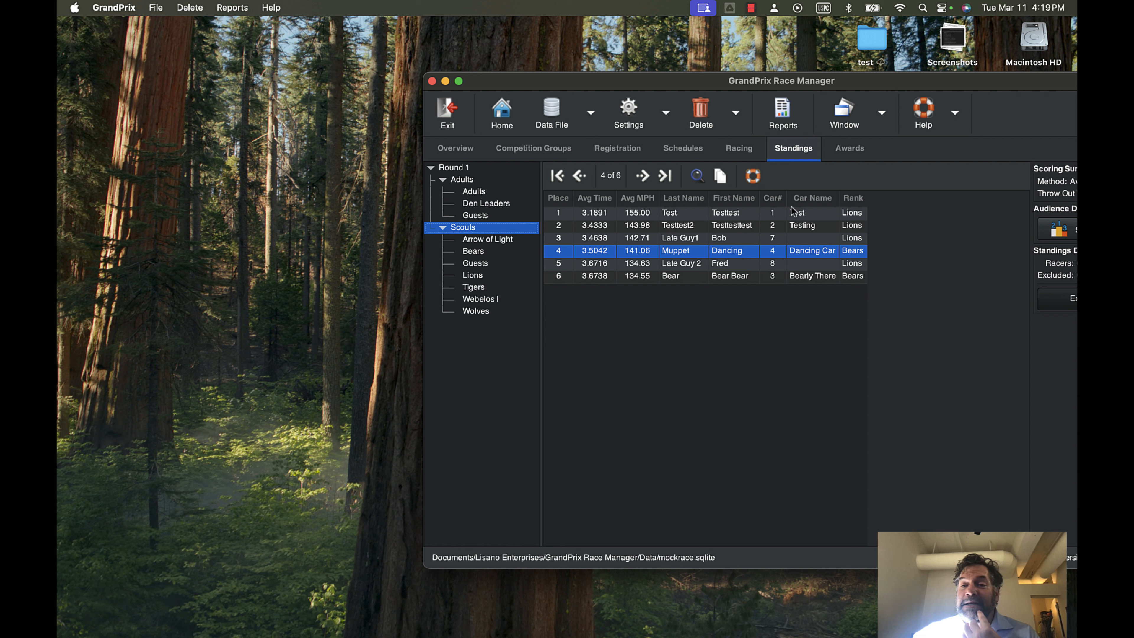
click(841, 152)
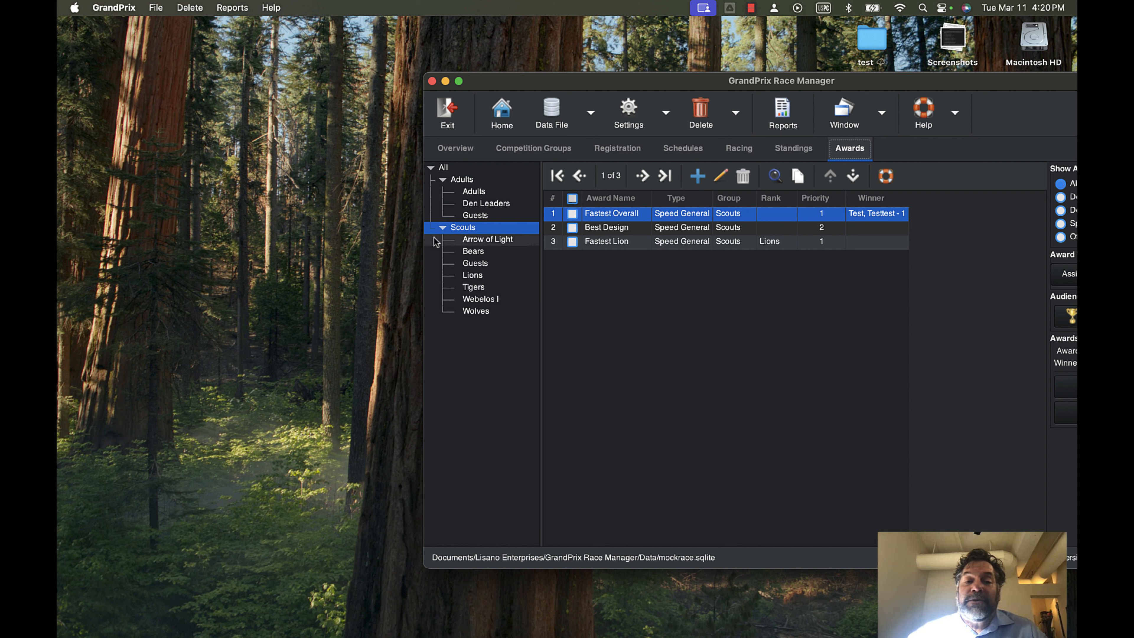
- Show the Round 1 standings for the Lions rank, led by car 1 at 3.1891 s
click(490, 275)
click(793, 148)
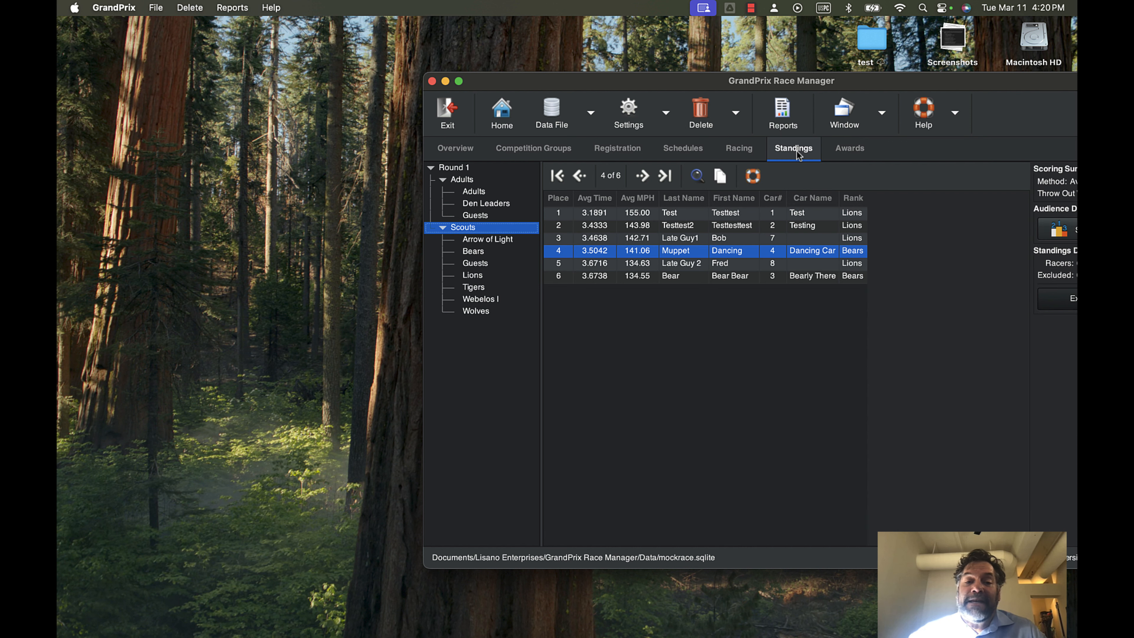
click(474, 276)
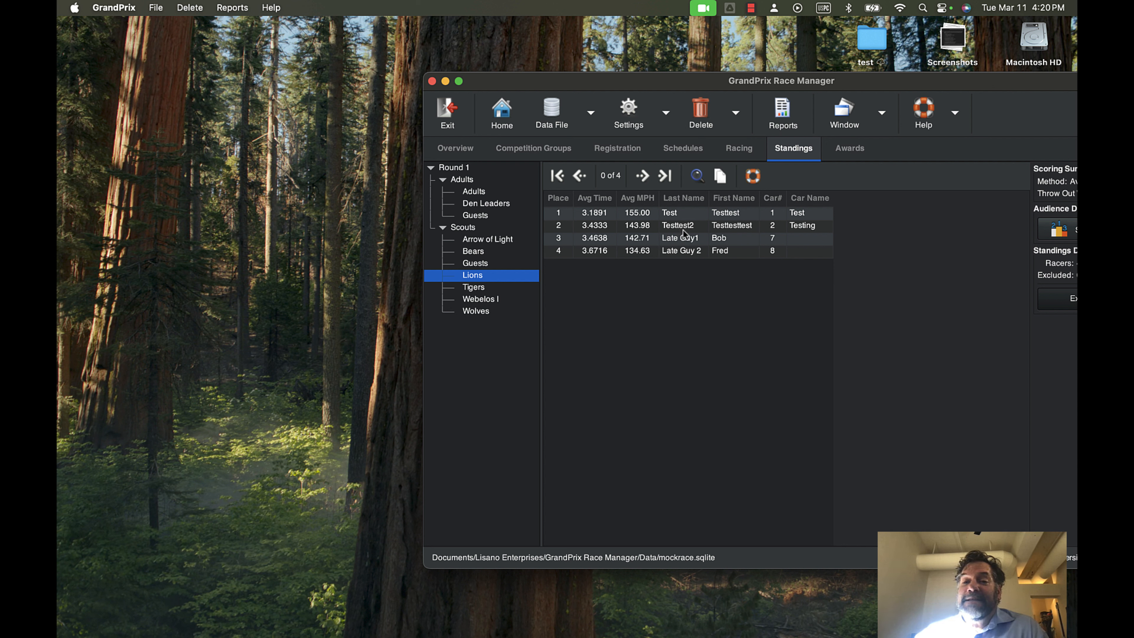
- Make the car 2 racer the Fastest Lion award winner and save it
click(852, 148)
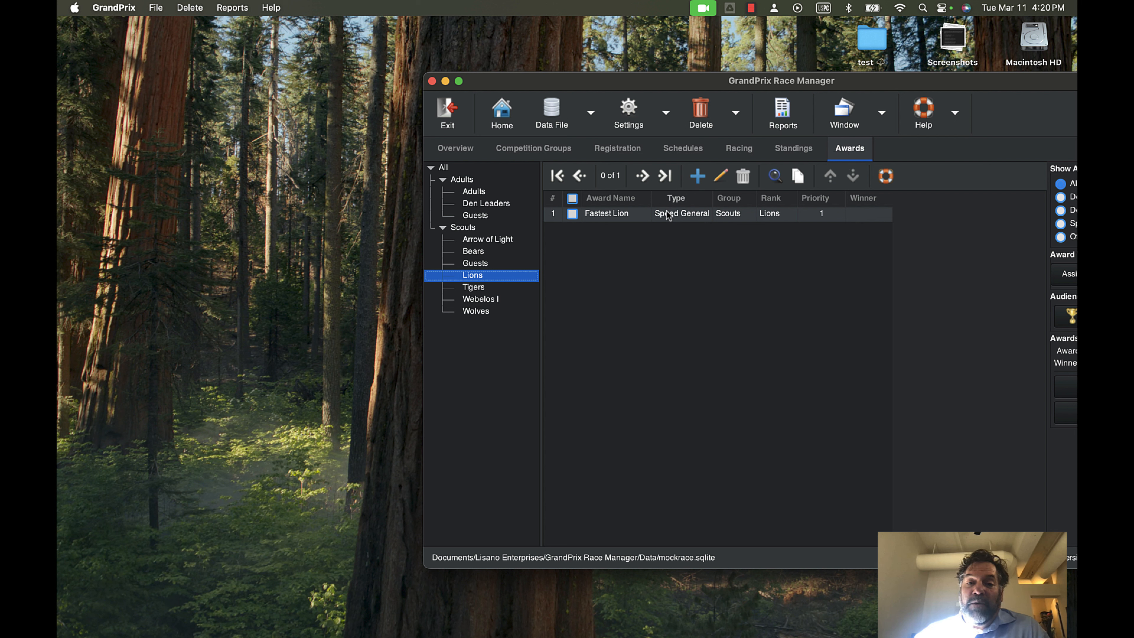
click(616, 215)
double_click(616, 215)
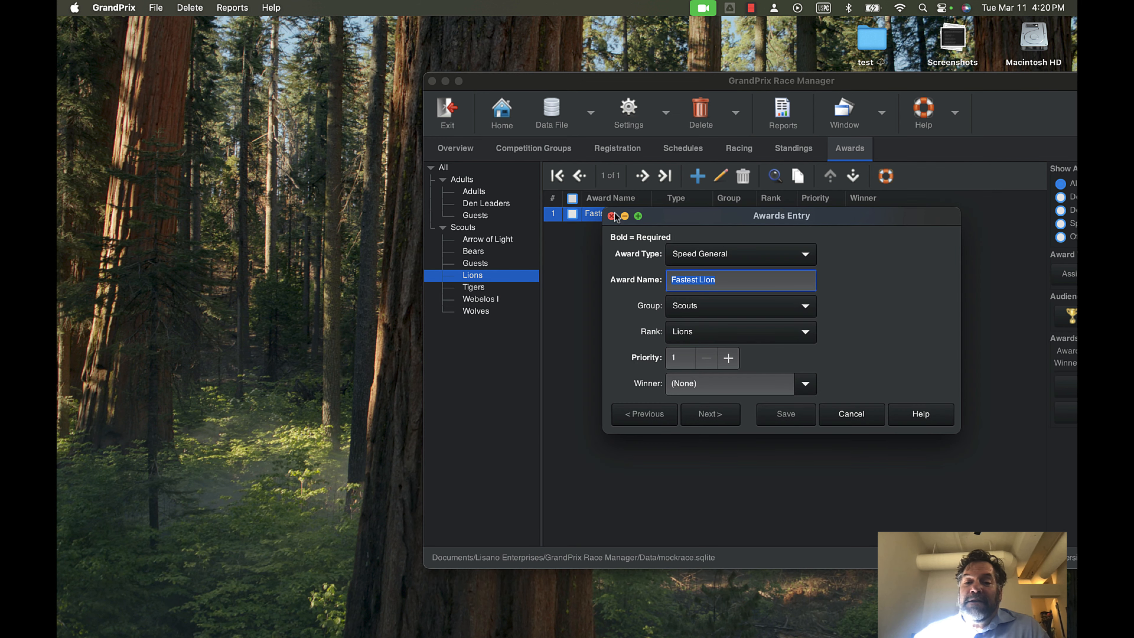
click(804, 385)
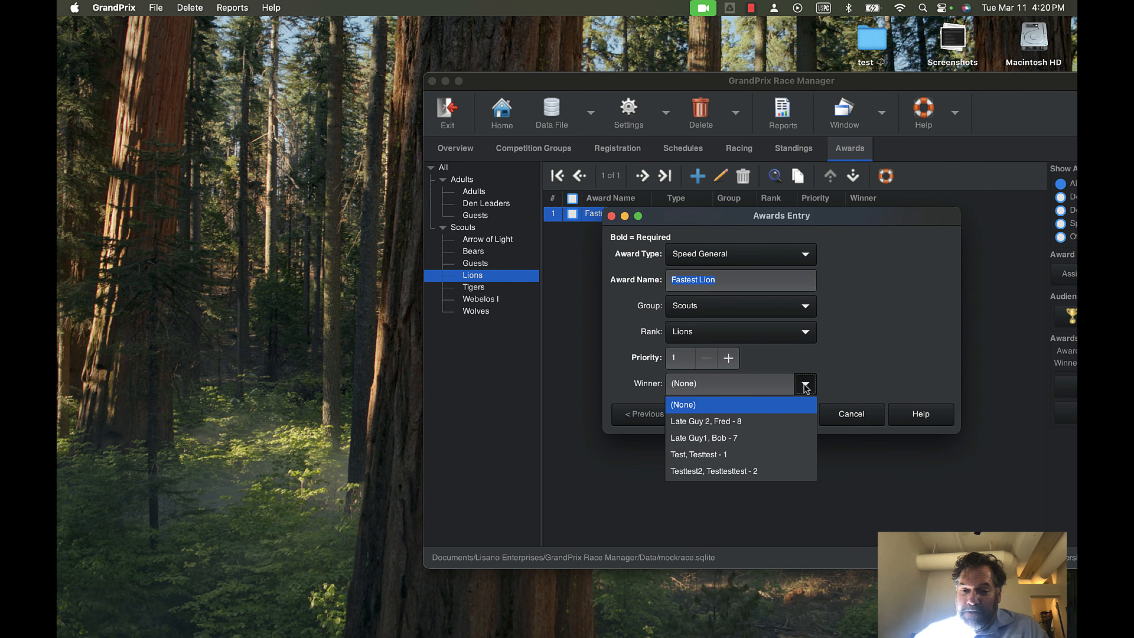
click(733, 473)
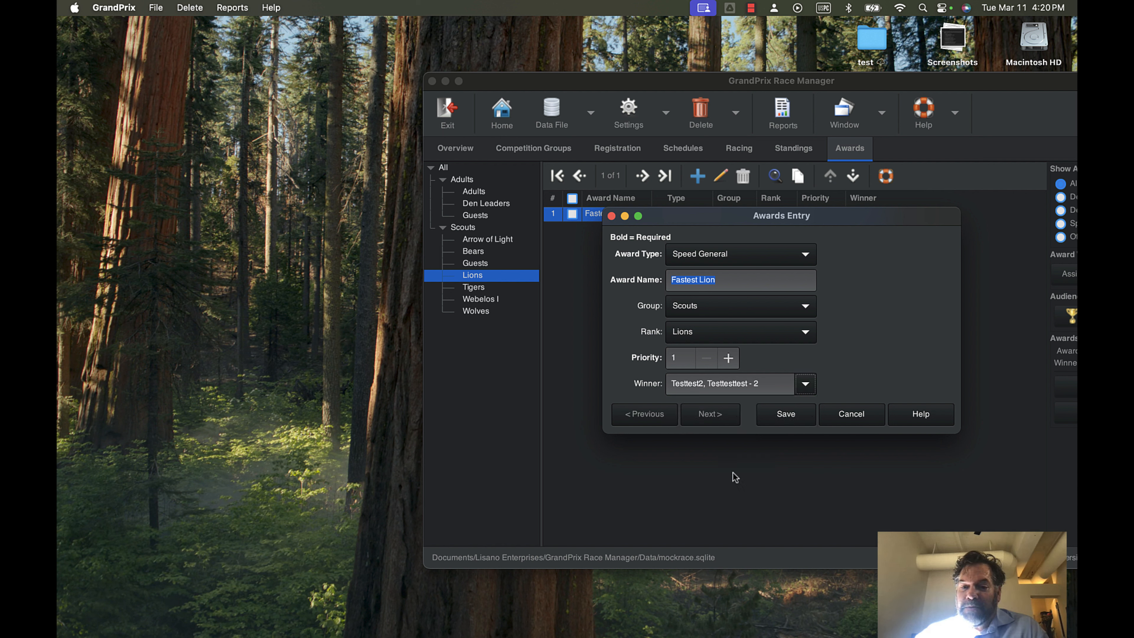
click(786, 414)
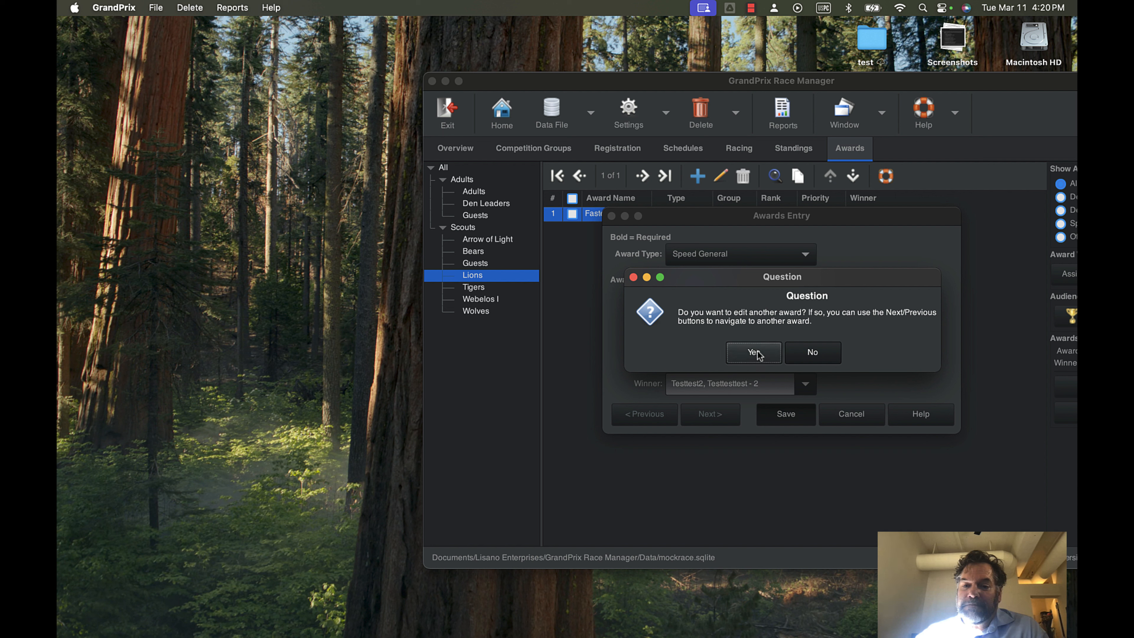
click(808, 356)
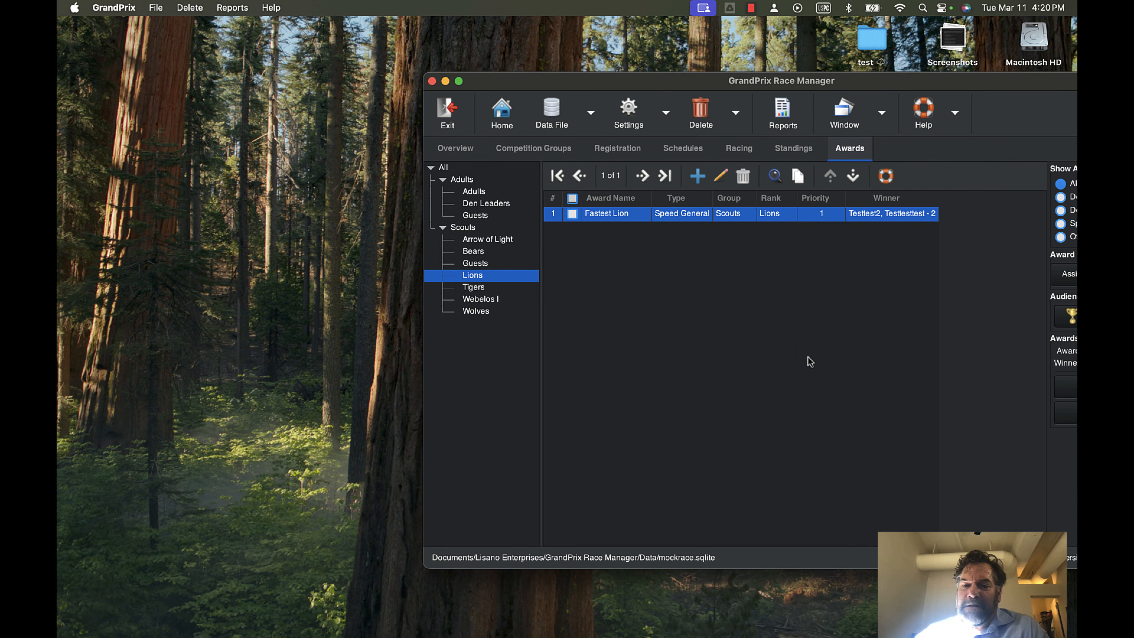
- Raise the Fastest Lion award's priority to 2, keeping car 2 as winner, and save
double_click(707, 219)
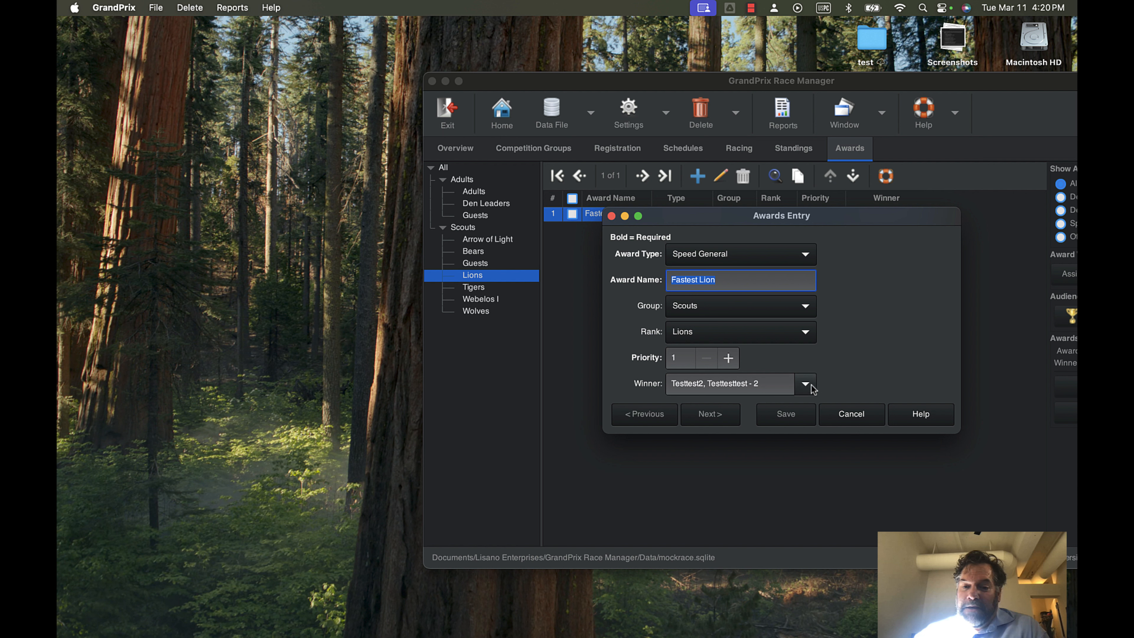
click(794, 390)
click(708, 469)
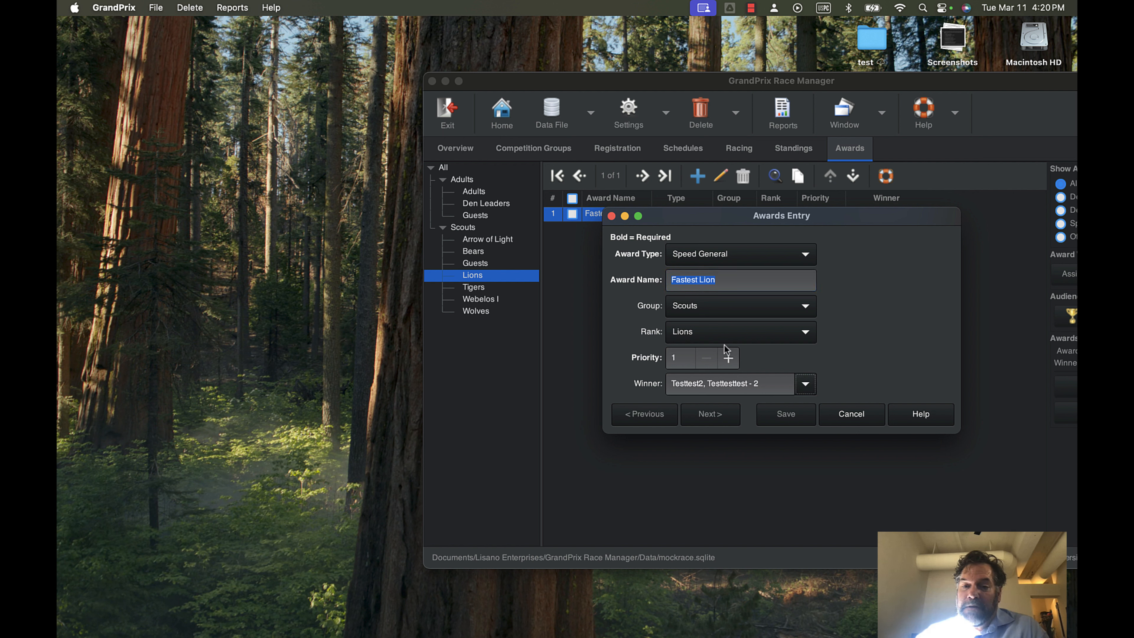
click(733, 284)
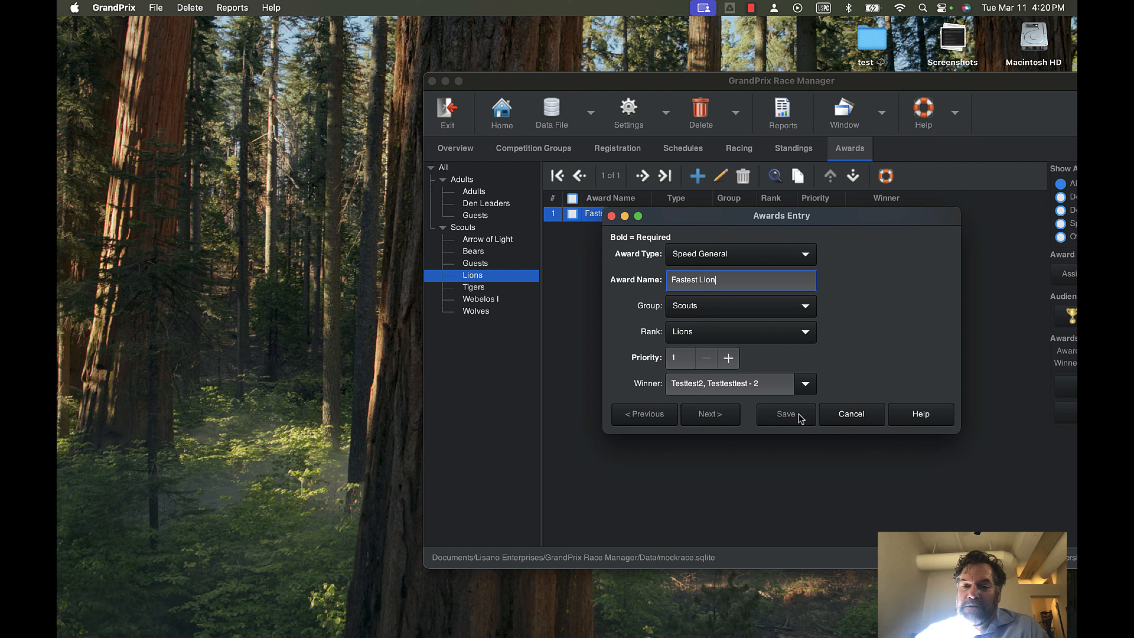
click(729, 359)
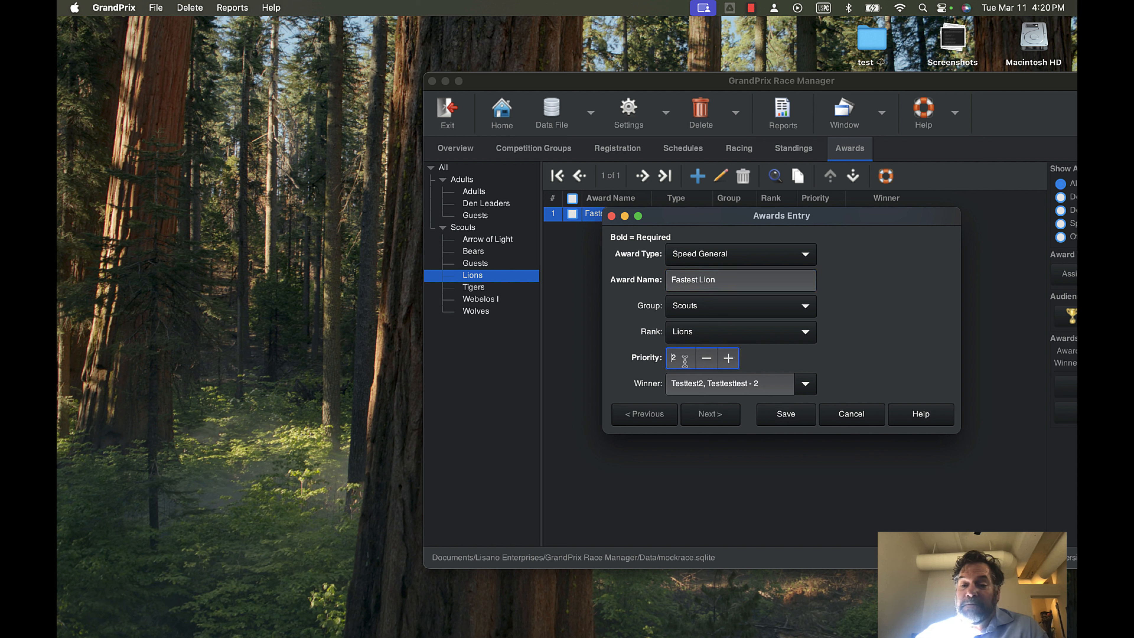
click(788, 419)
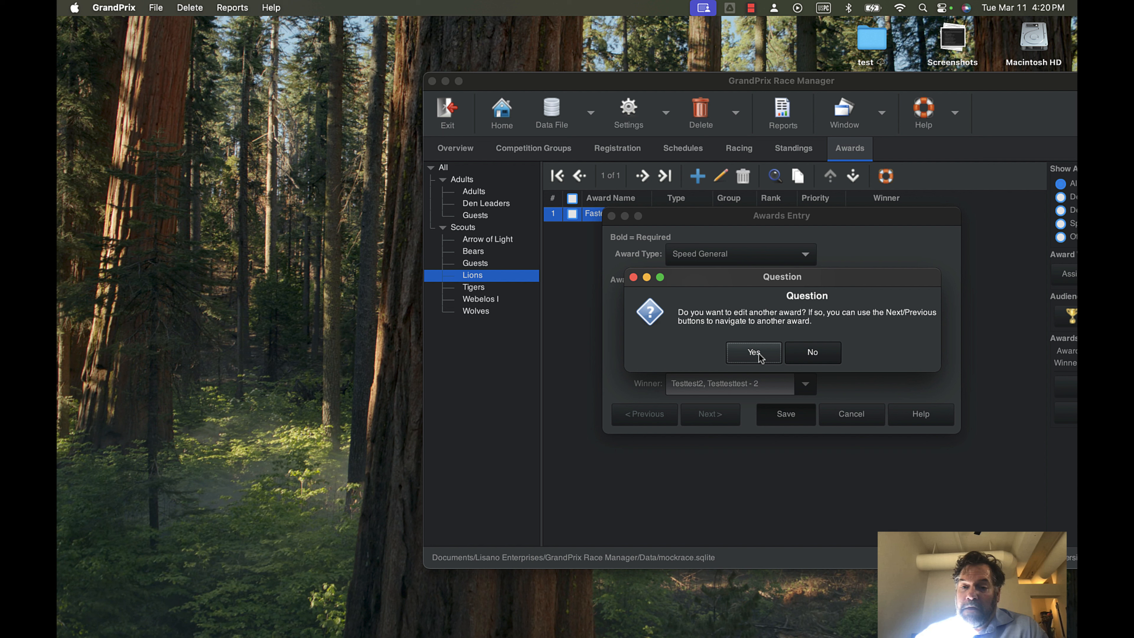
click(808, 353)
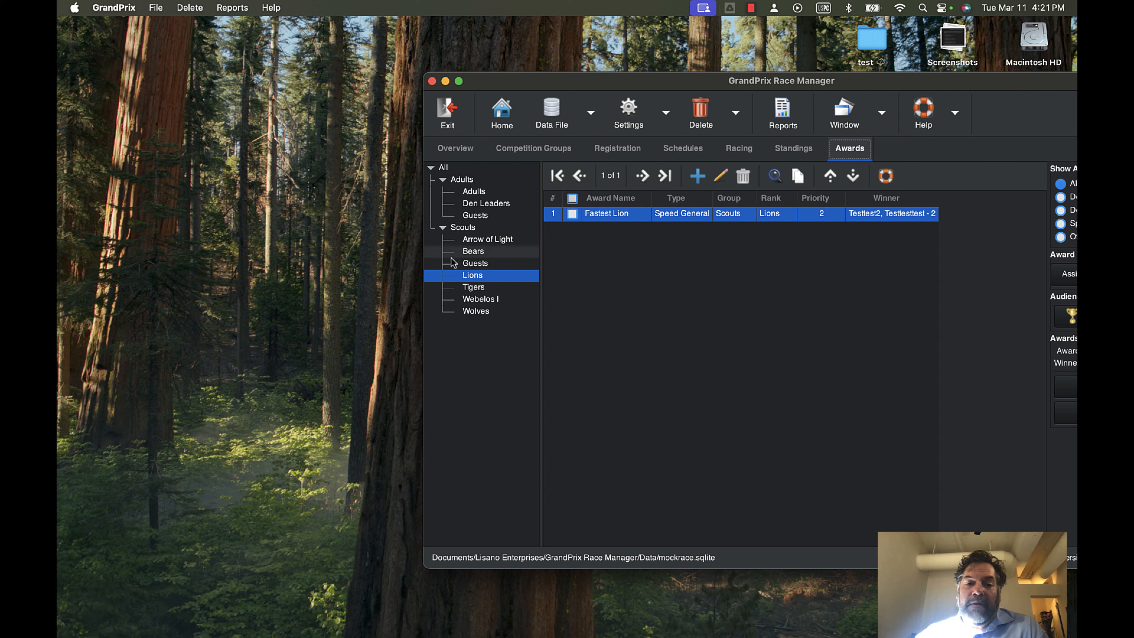
- Under Scouts, award Best Design to the car 4 racer with priority 3 and save
click(462, 226)
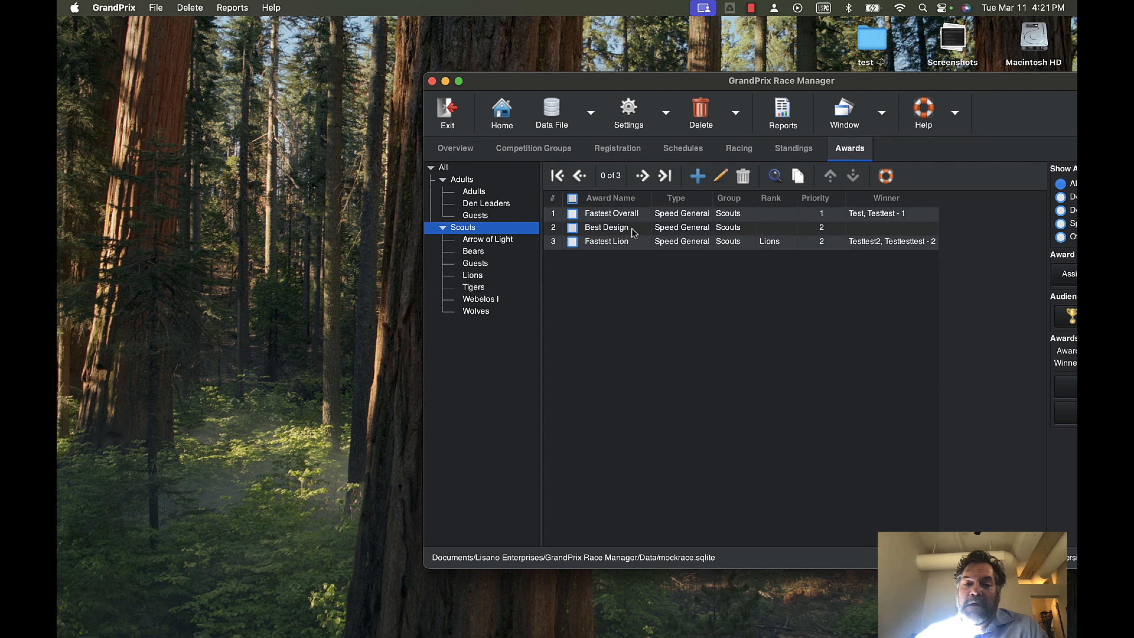
click(612, 229)
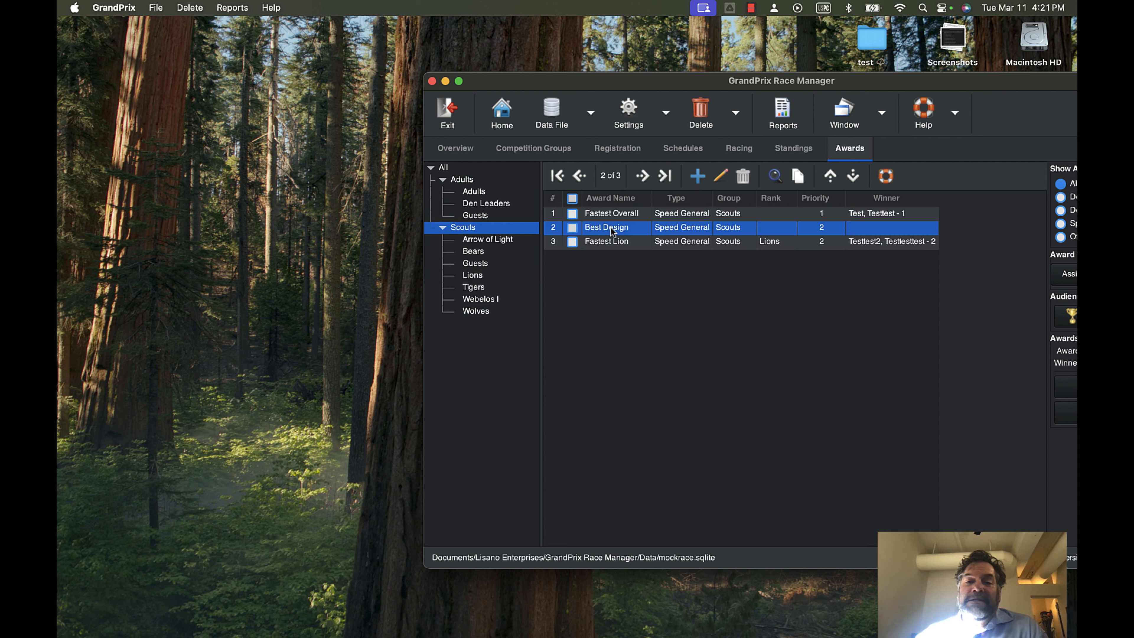
double_click(612, 229)
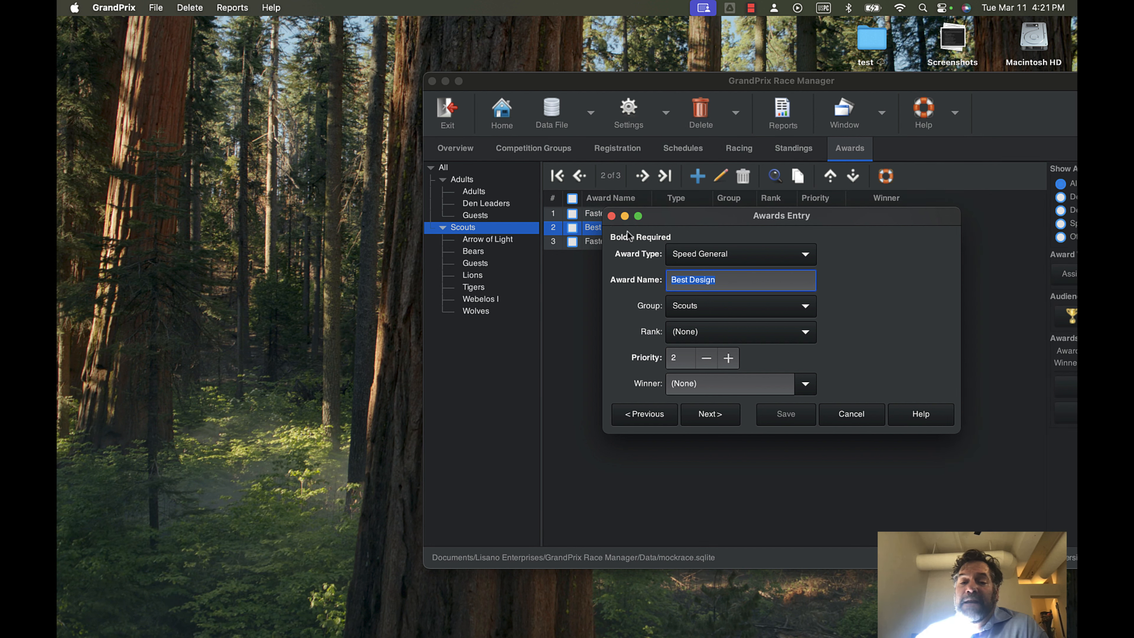
click(805, 384)
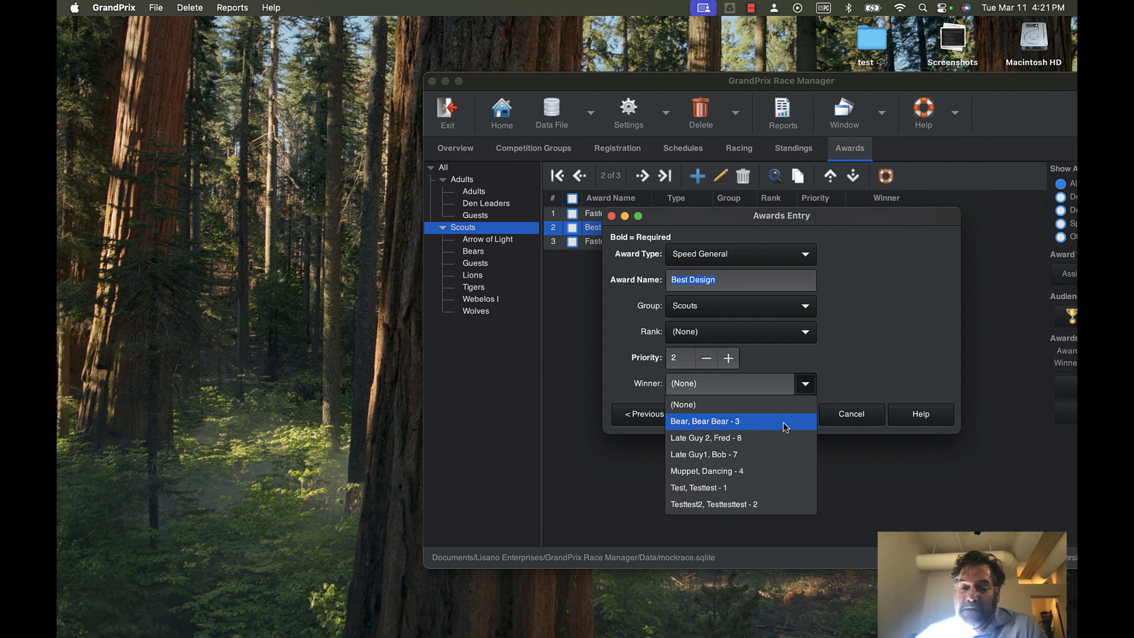
click(759, 471)
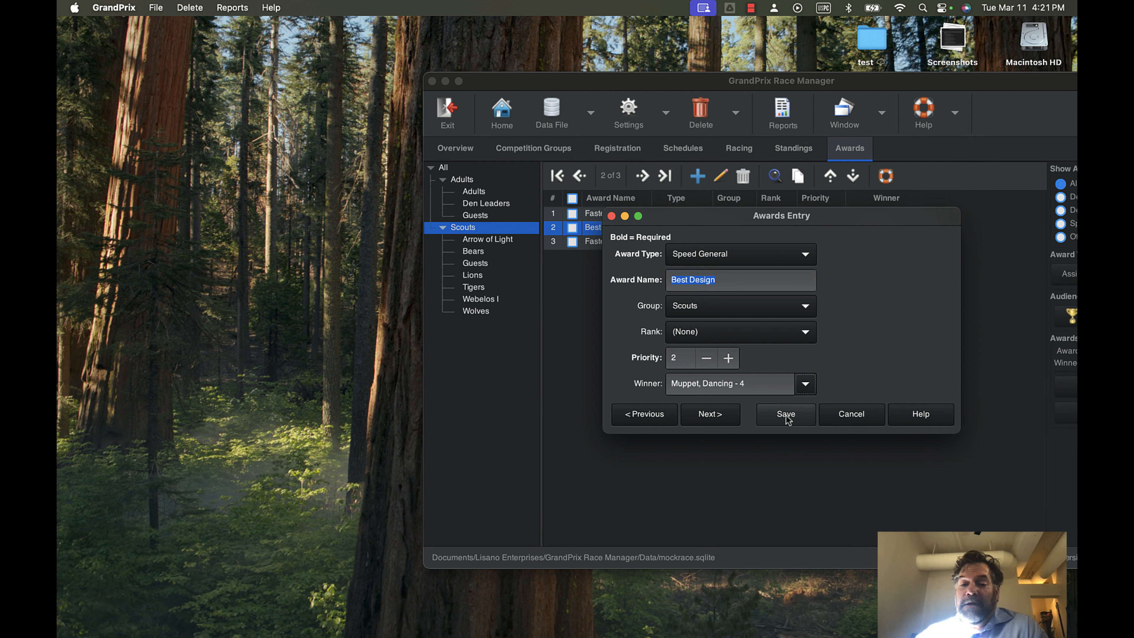
click(729, 360)
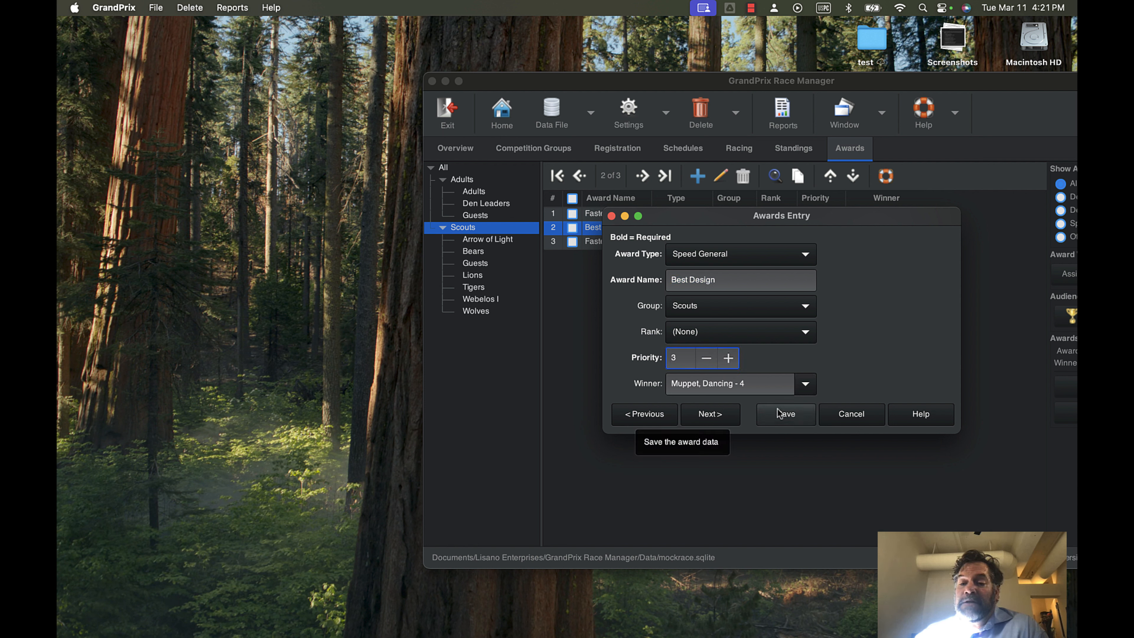
click(785, 414)
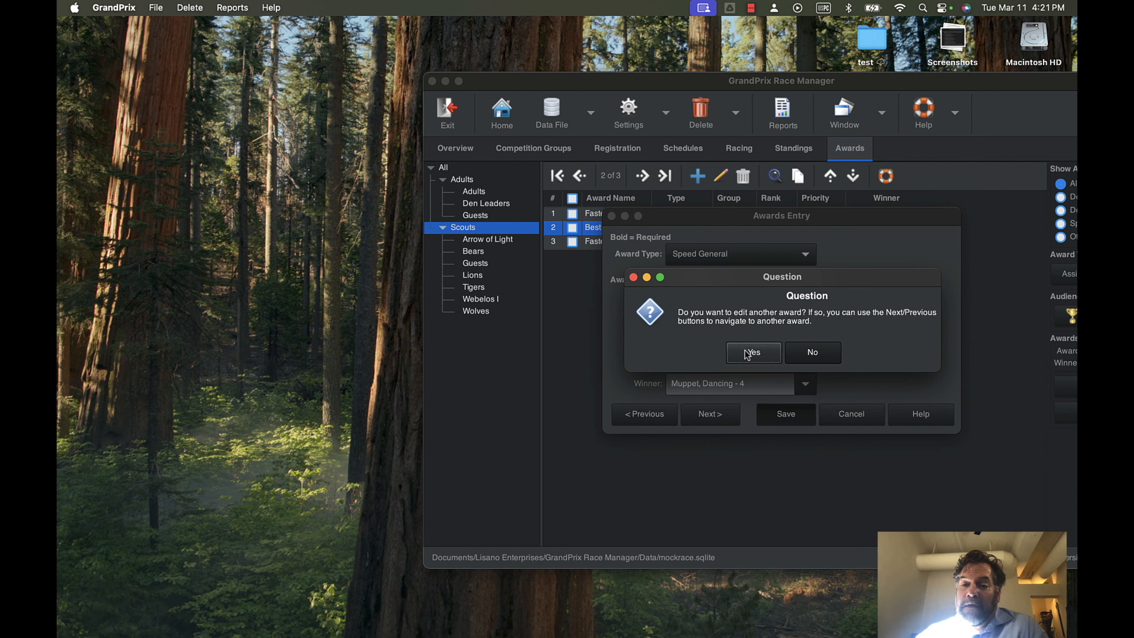
click(806, 355)
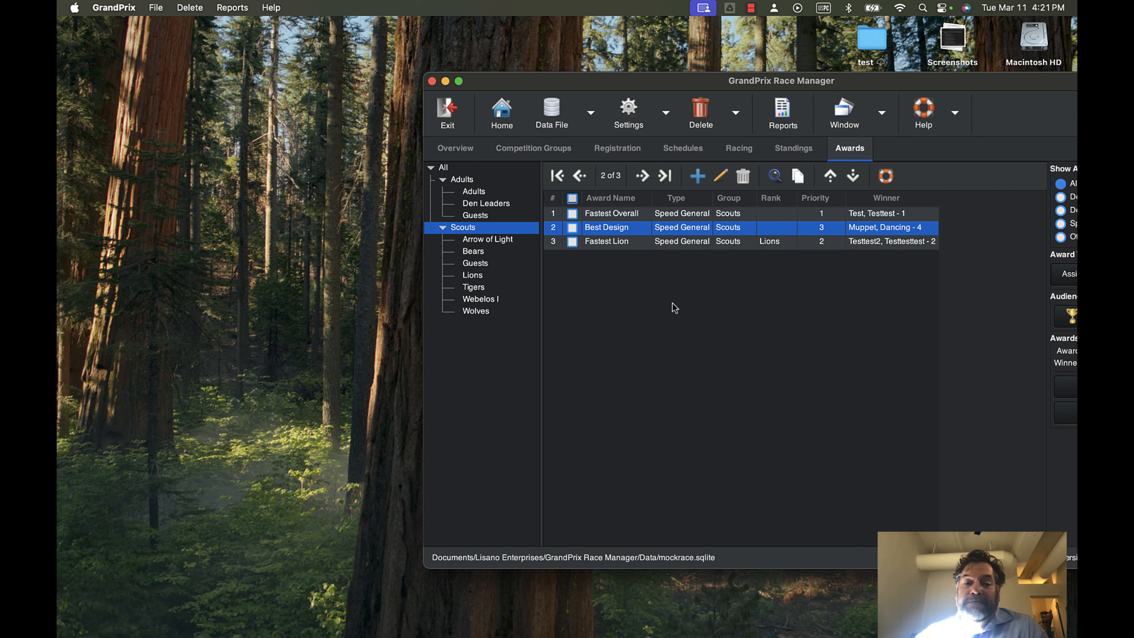
click(852, 152)
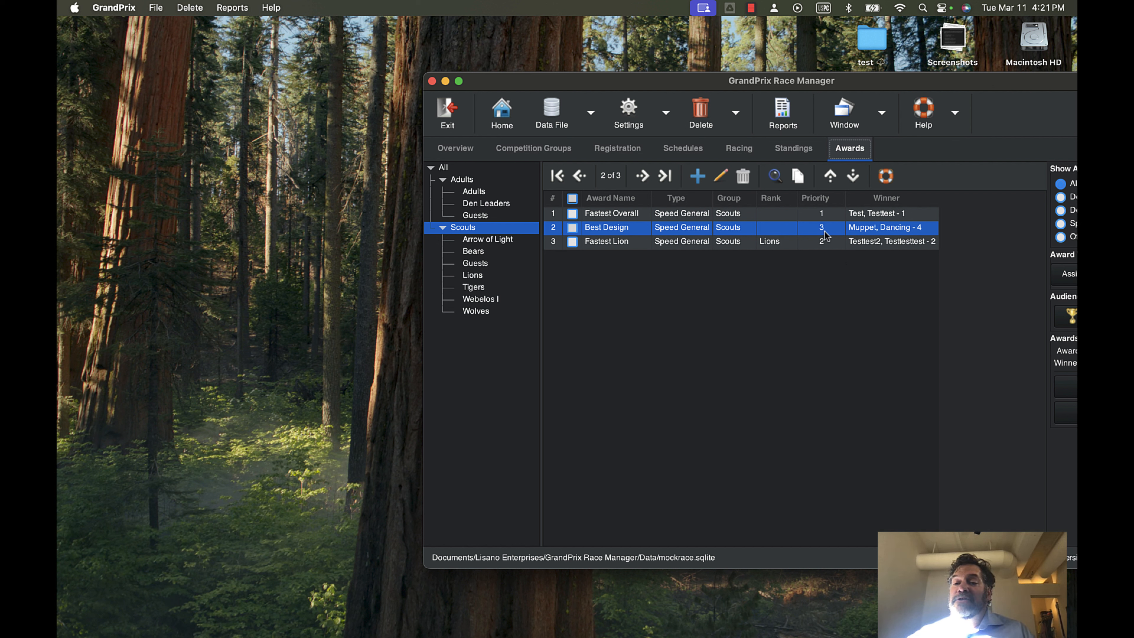
- Sort the Scouts awards by Priority and shift the window to reveal the side panel
click(821, 198)
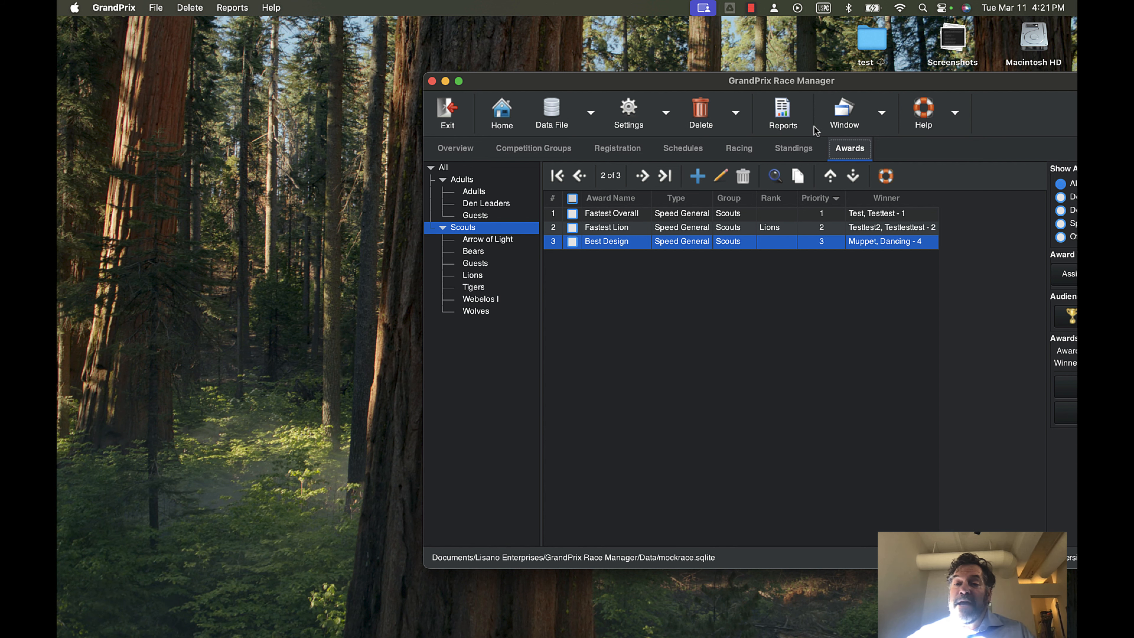
drag(826, 84, 598, 68)
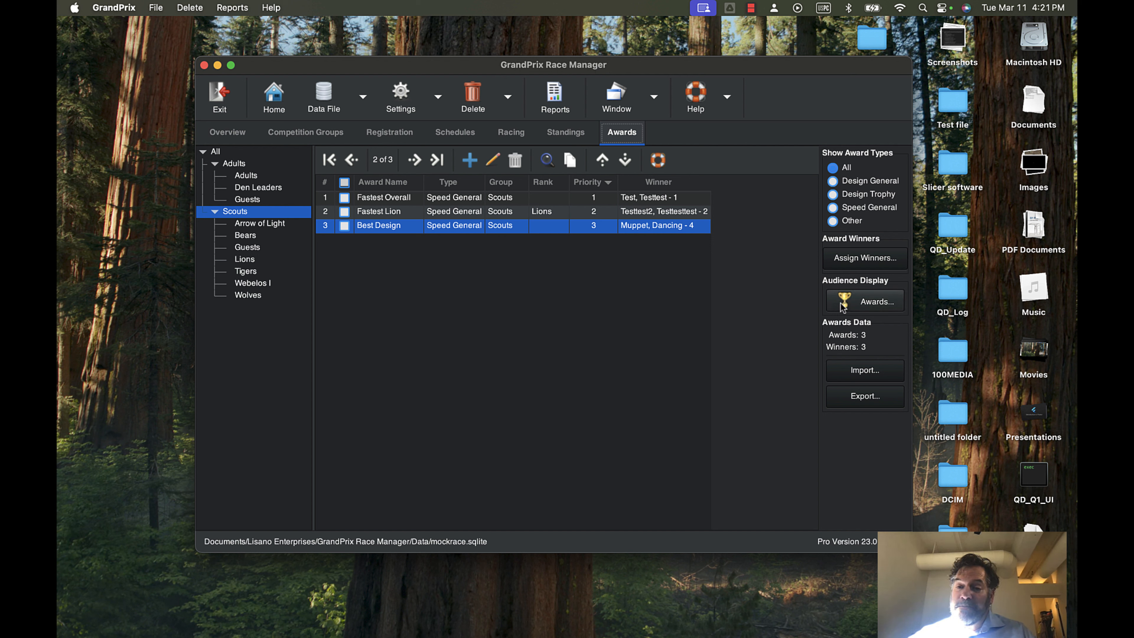
- Open the awards audience display on this screen and widen it to show all columns
click(877, 302)
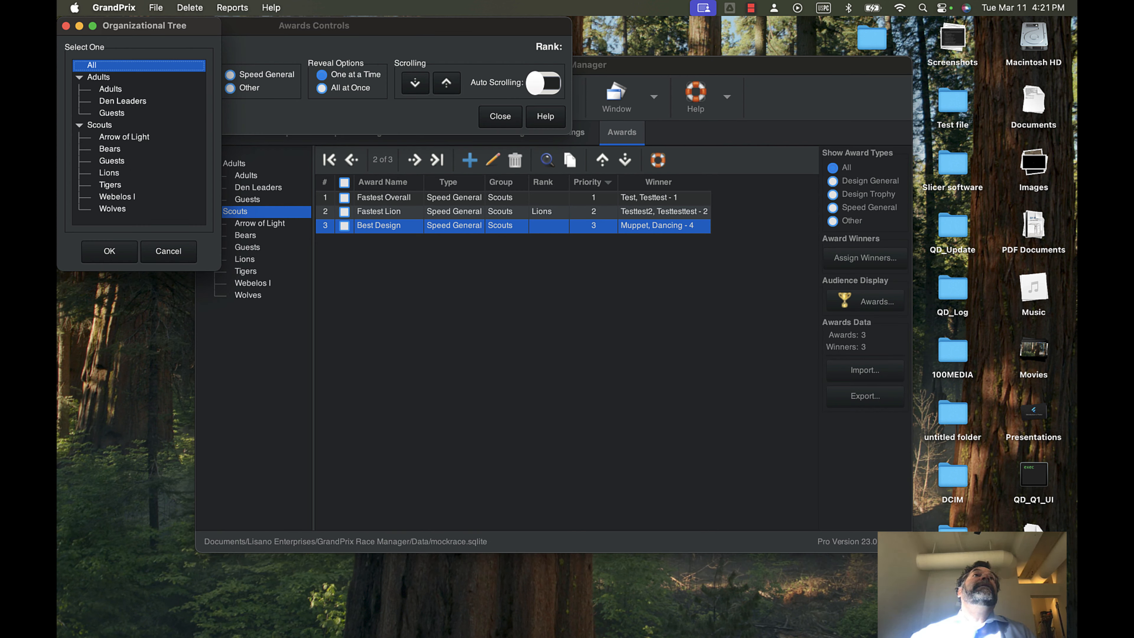
drag(314, 9, 185, 205)
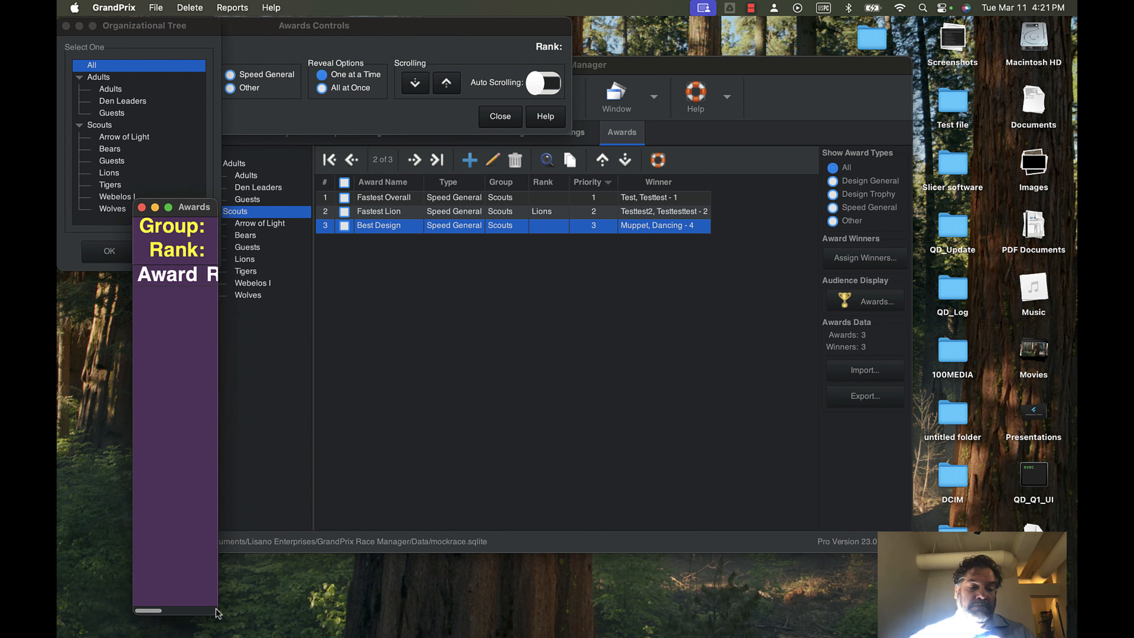
drag(216, 615, 630, 621)
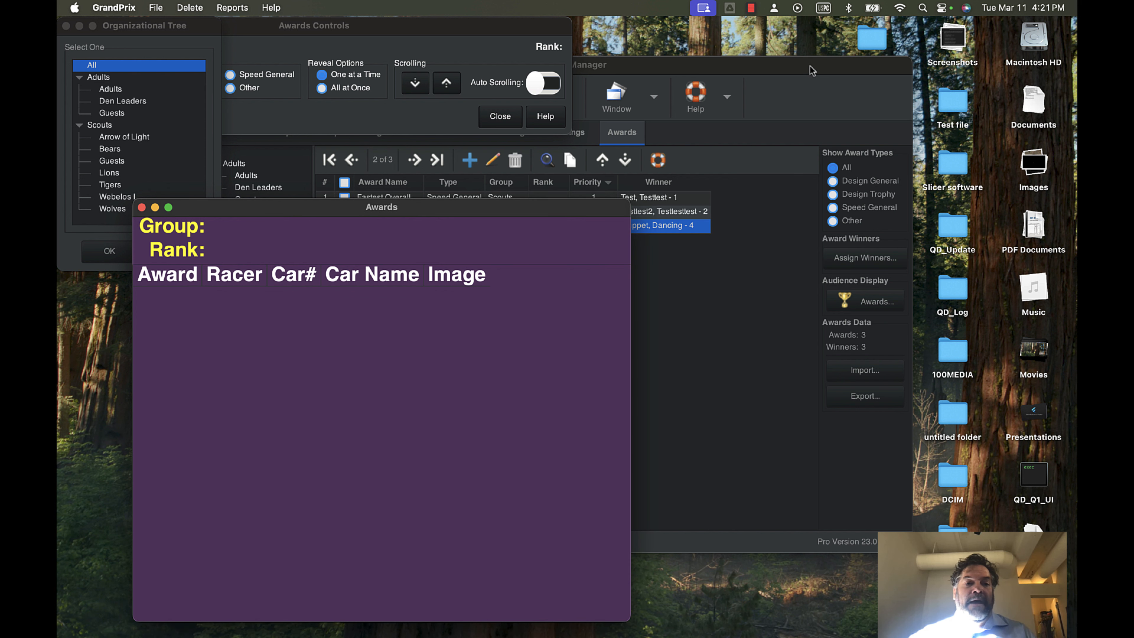
drag(281, 207, 276, 221)
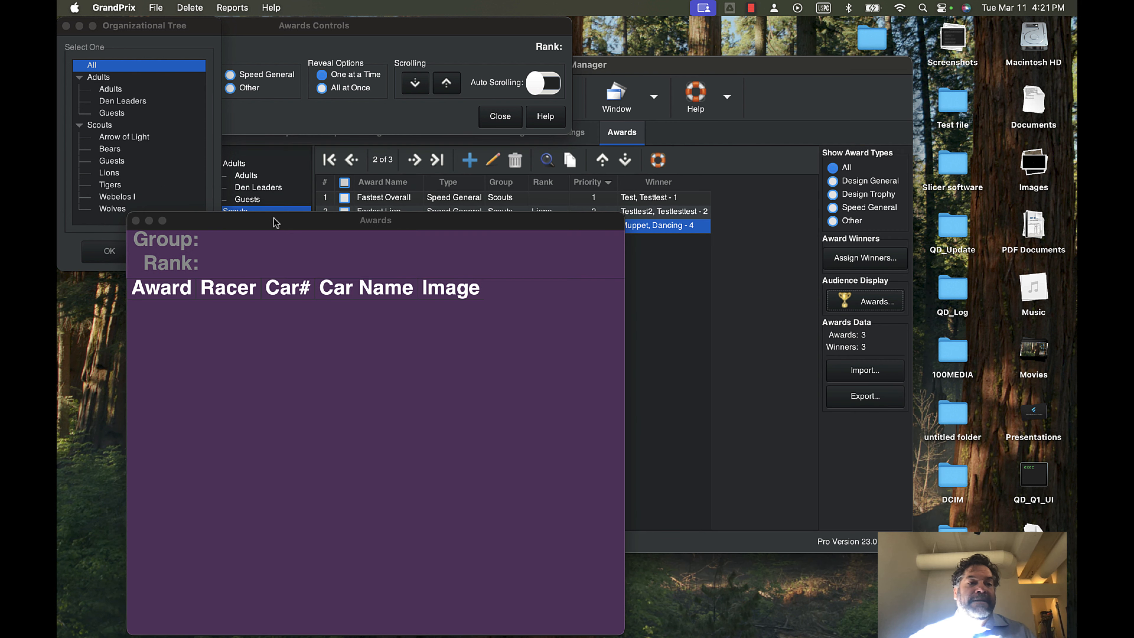
- Target the awards display at the Scouts group with Speed General awards and start revealing
click(138, 126)
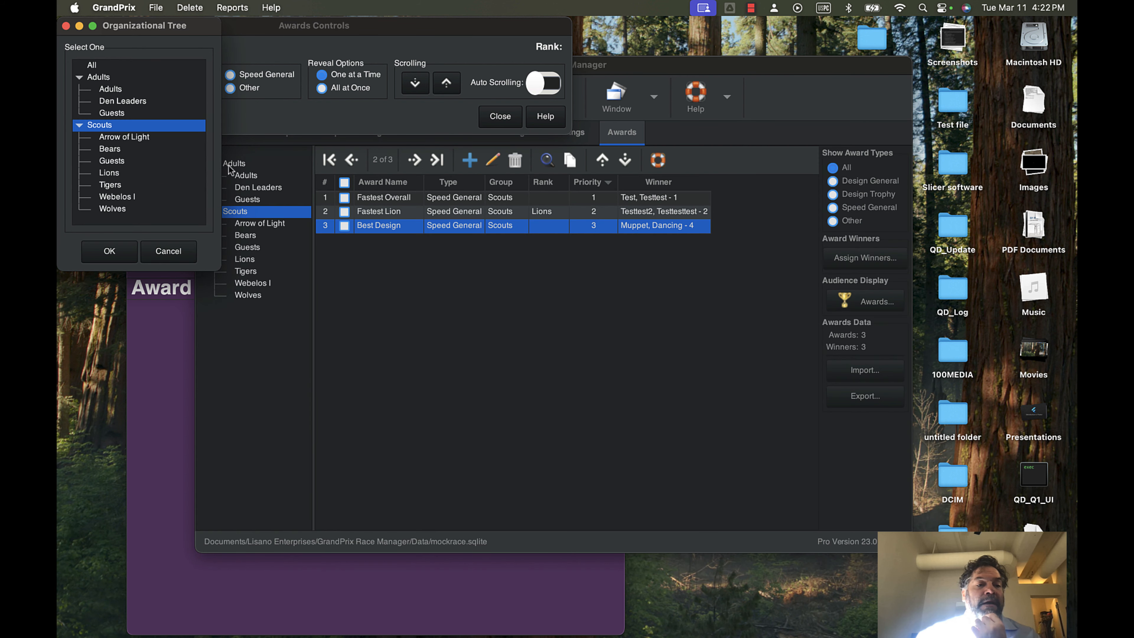
click(114, 251)
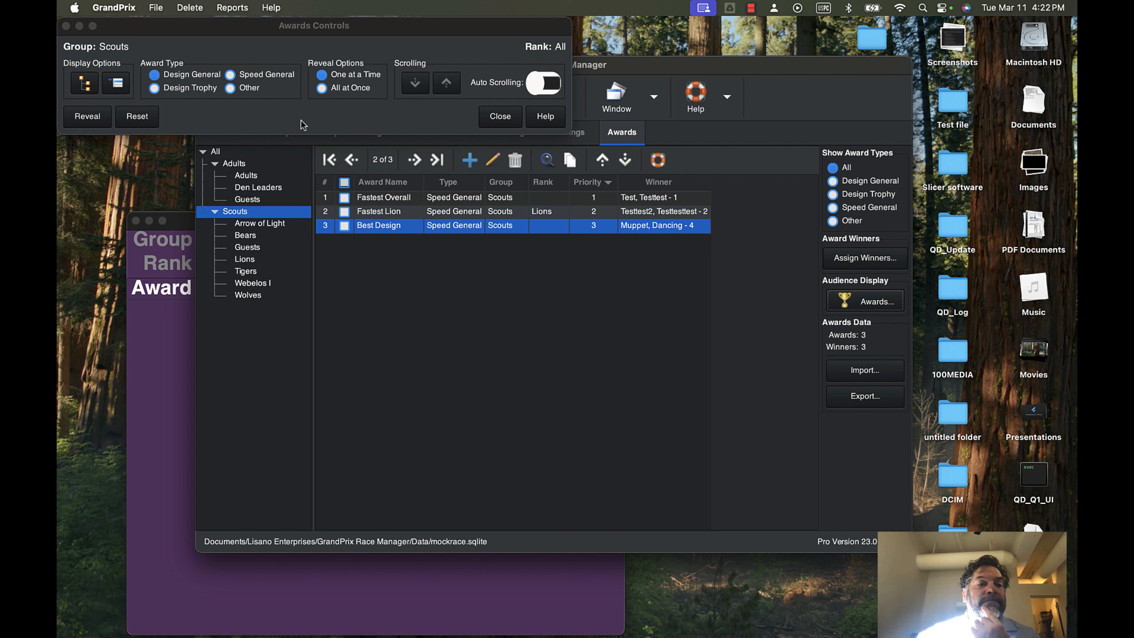
click(250, 79)
click(250, 79)
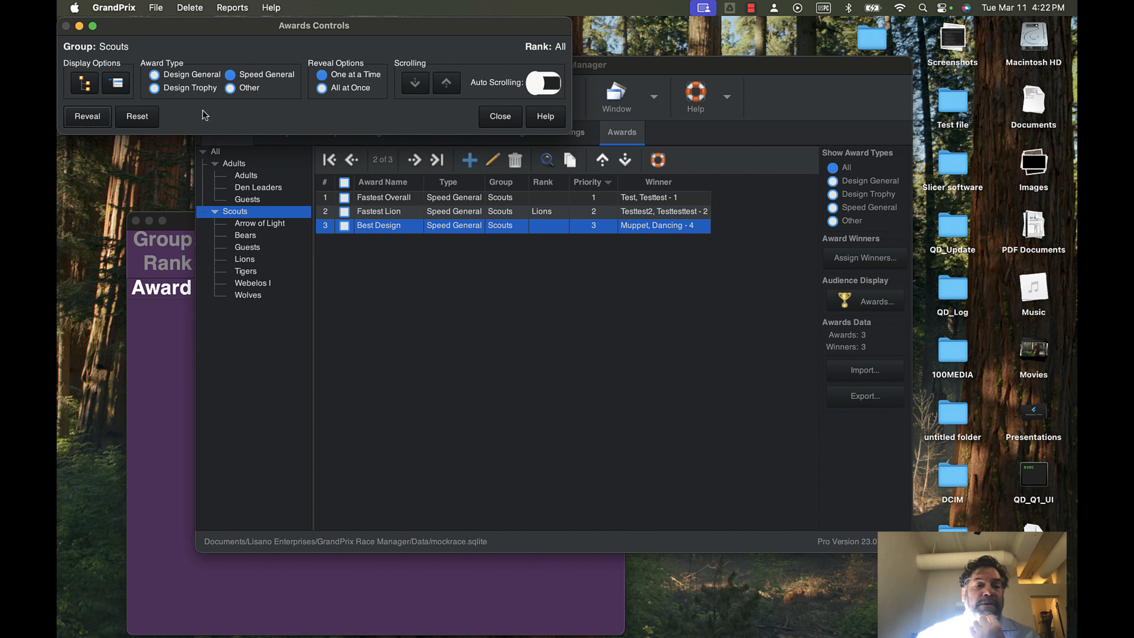
click(89, 117)
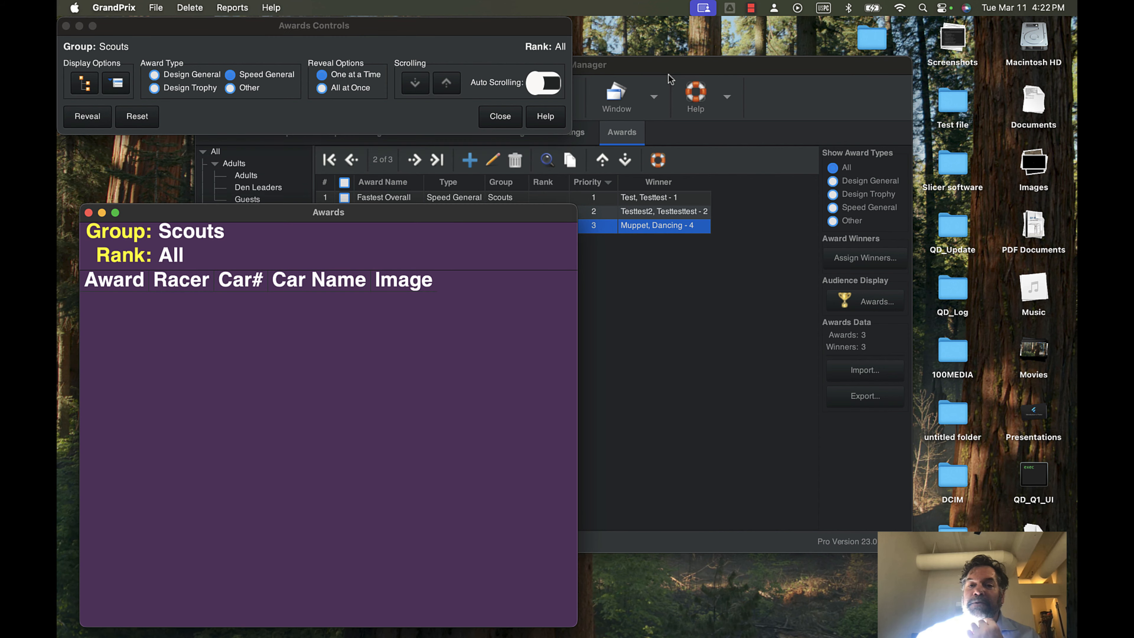
drag(668, 73, 1077, 66)
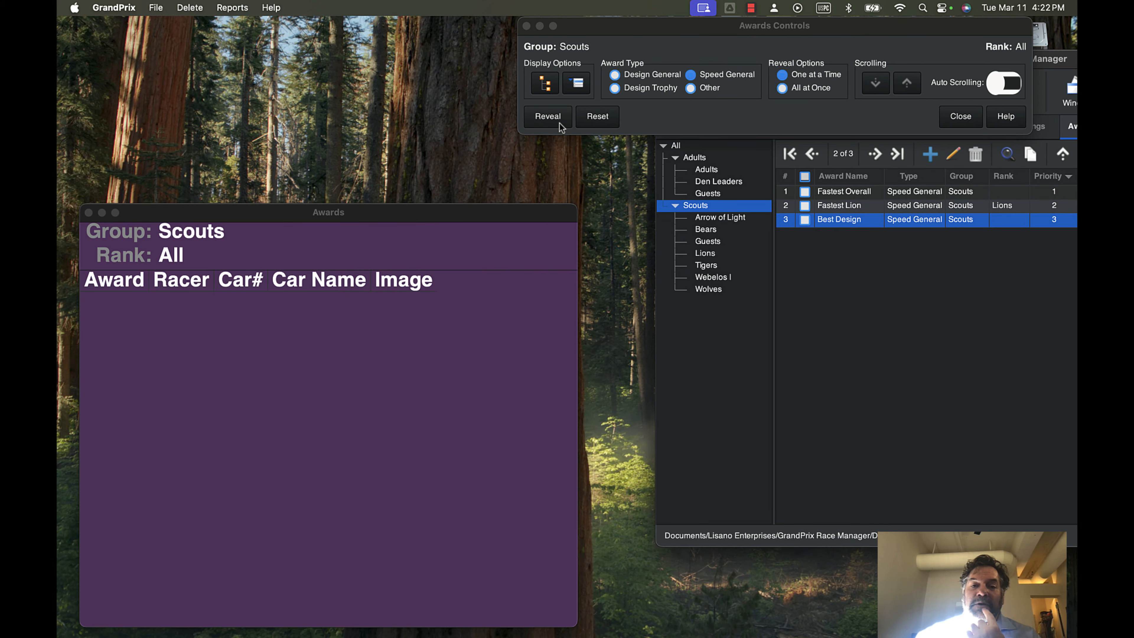
- Reveal the Best Design, Fastest Lion and Fastest Overall winners in turn
click(550, 119)
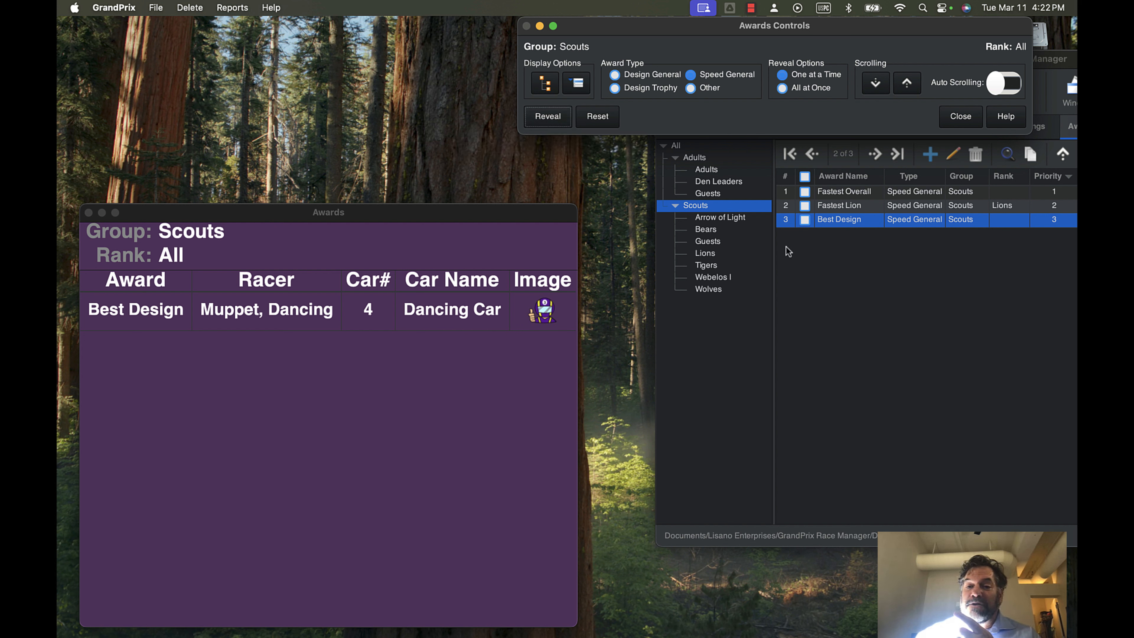
click(545, 118)
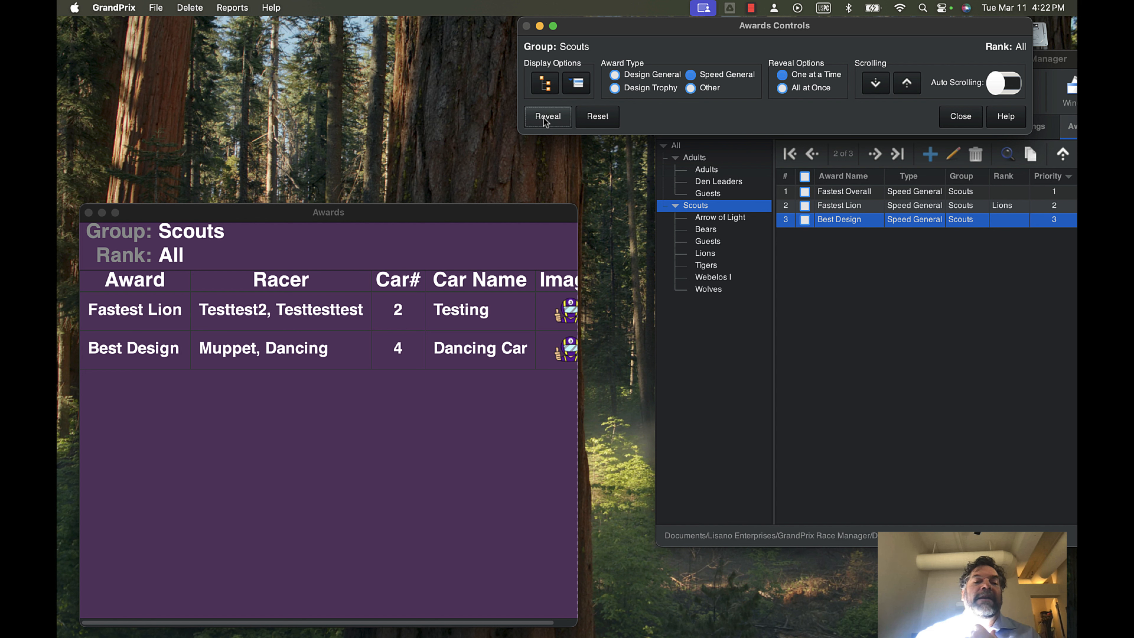
click(545, 118)
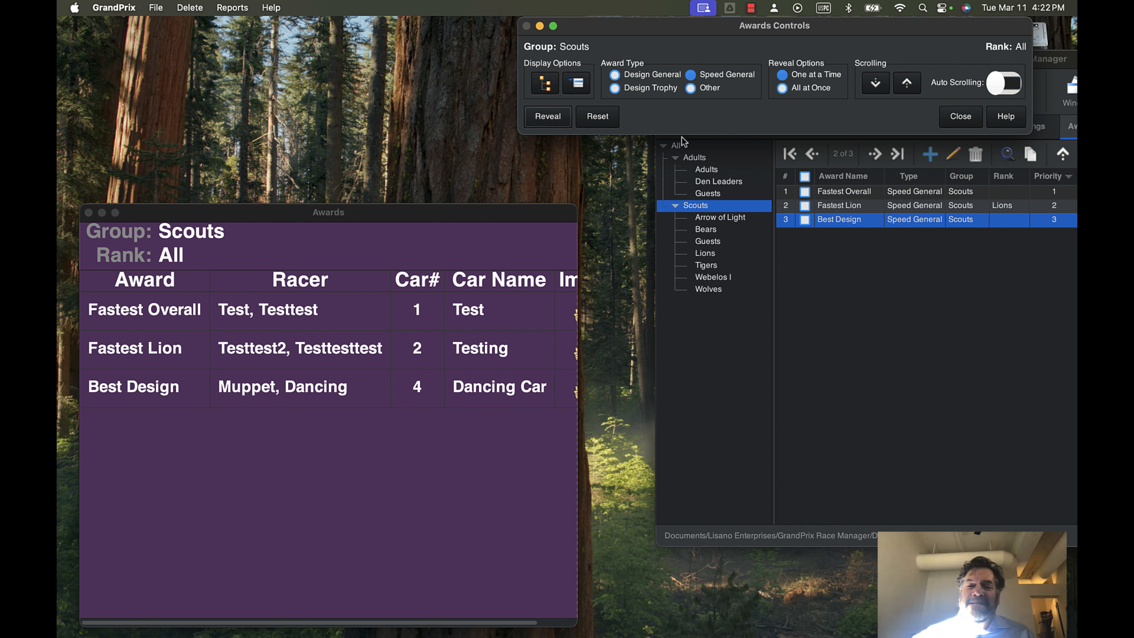
- Select the Adults group and move the awards controls and main window left
click(714, 171)
drag(774, 25, 343, 37)
drag(825, 61, 548, 60)
- Check the Adults heat schedule, then show the Adults Round 1 heats on the Racing page
click(692, 126)
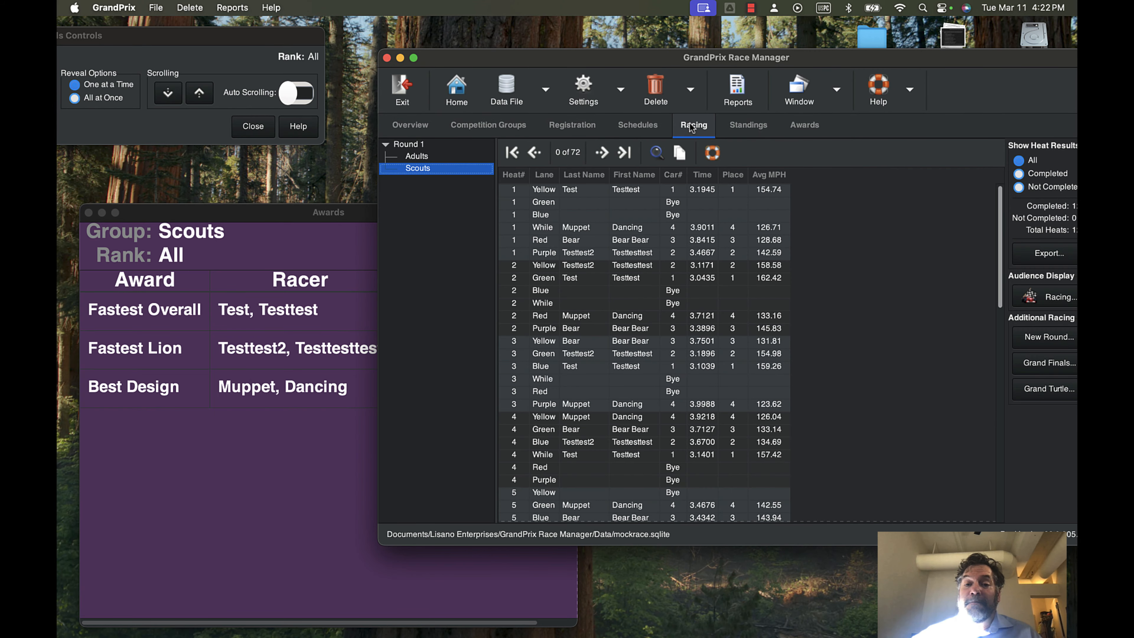
click(626, 128)
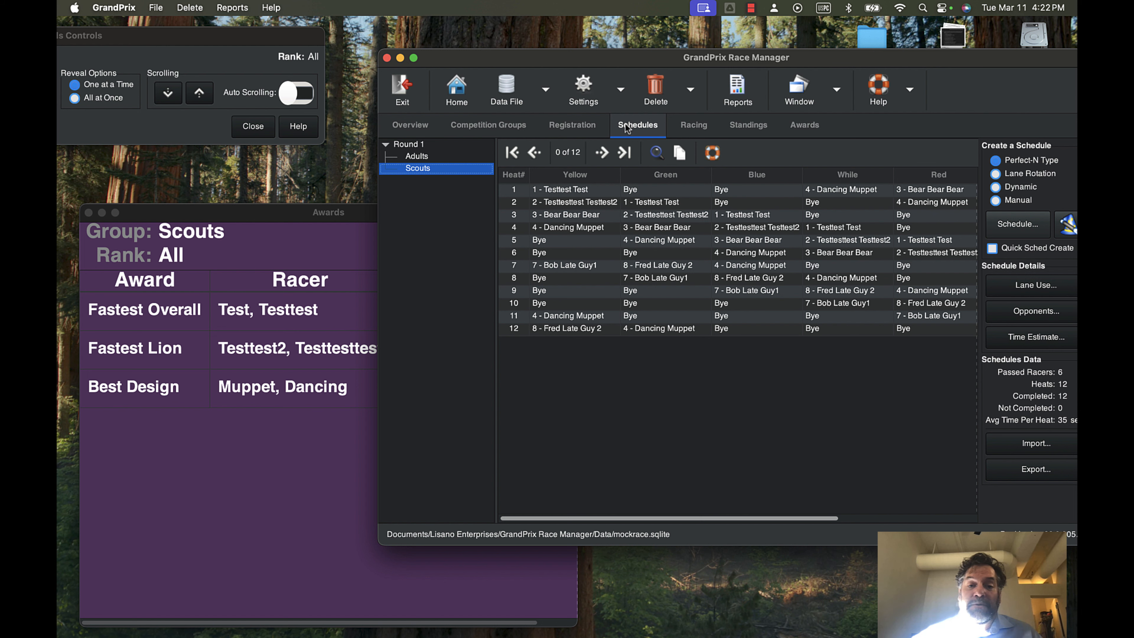
click(422, 156)
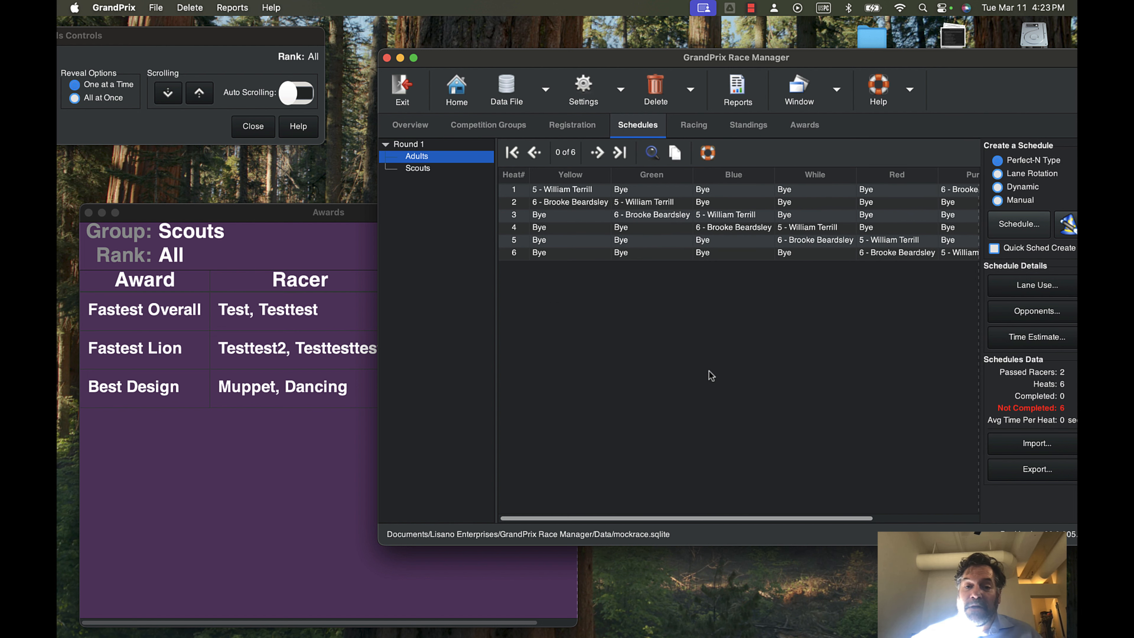
click(694, 125)
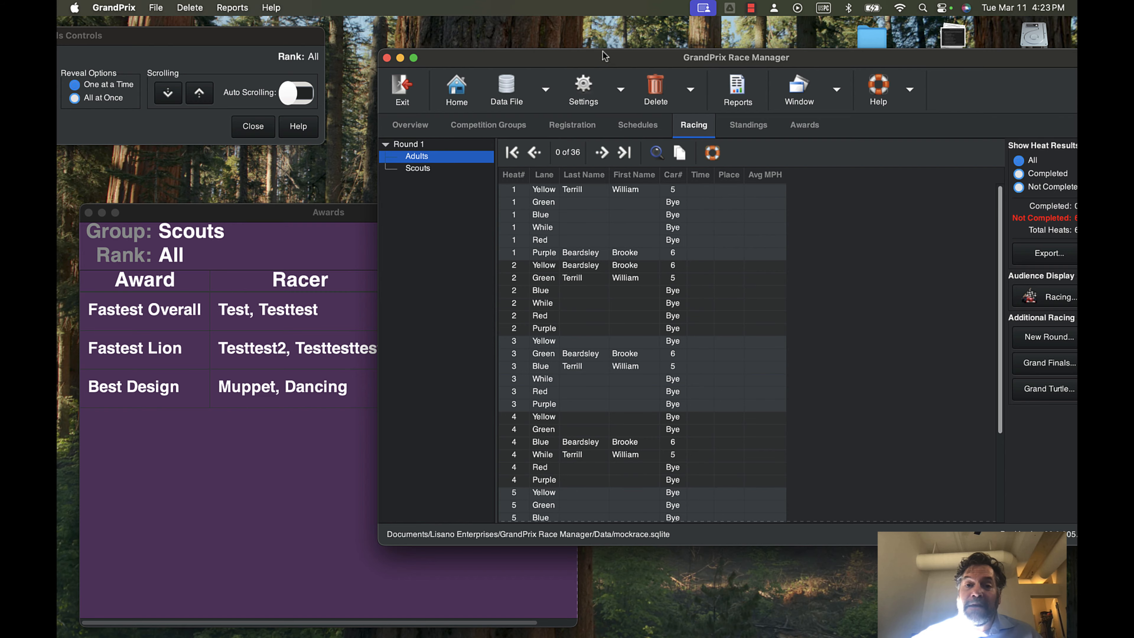
drag(602, 51, 525, 56)
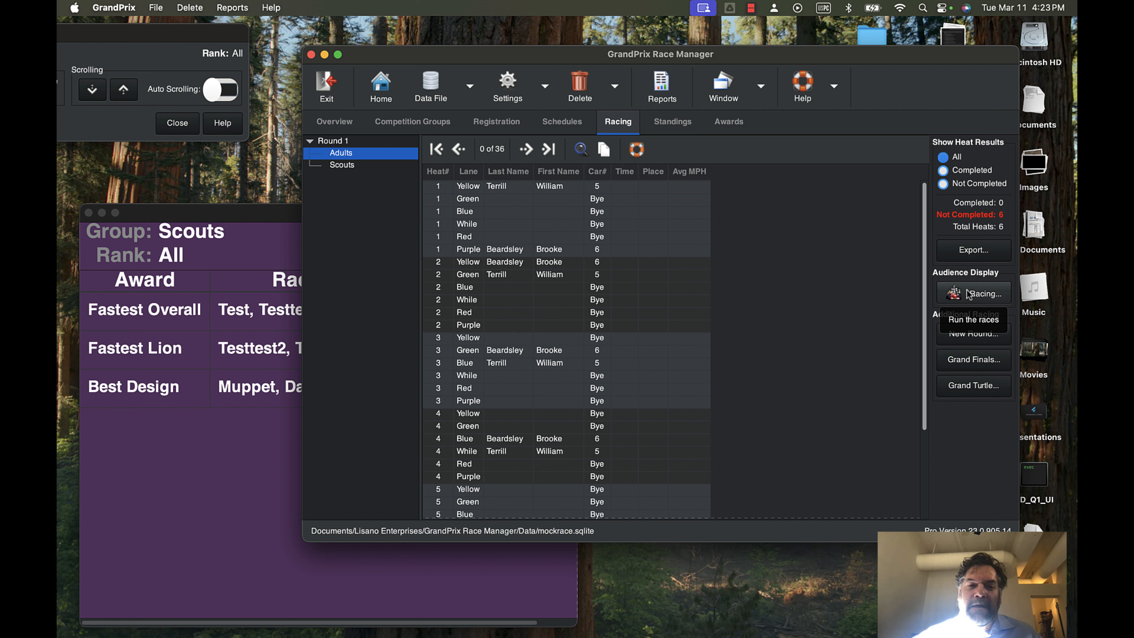
click(331, 169)
click(339, 154)
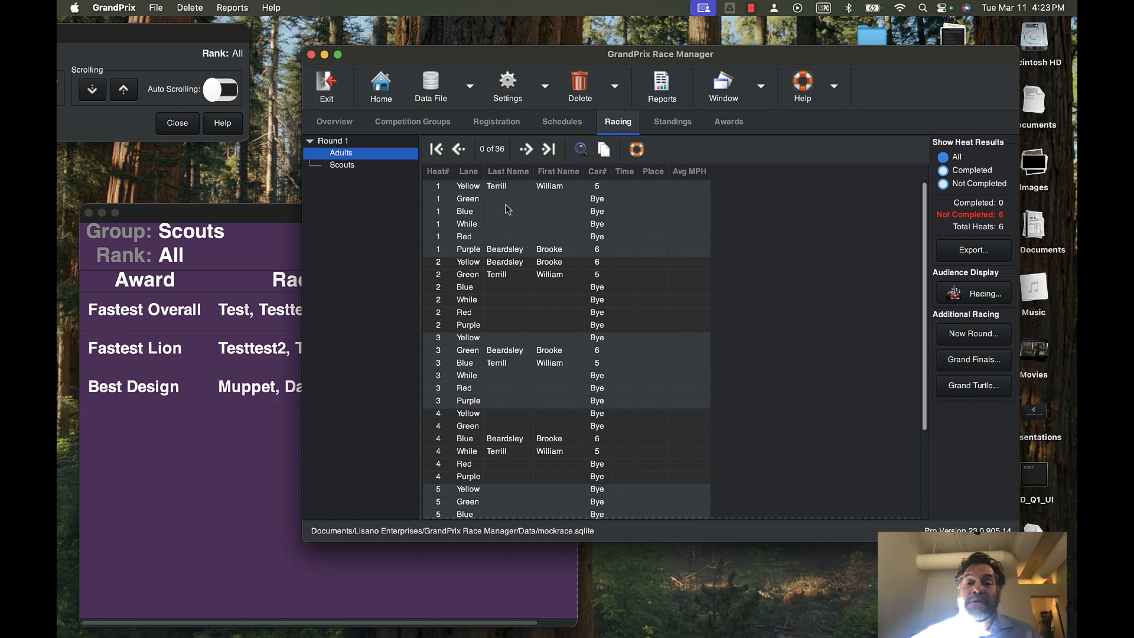
- Open the racing audience display and its controls, dismissing the group picker and error messages
click(977, 294)
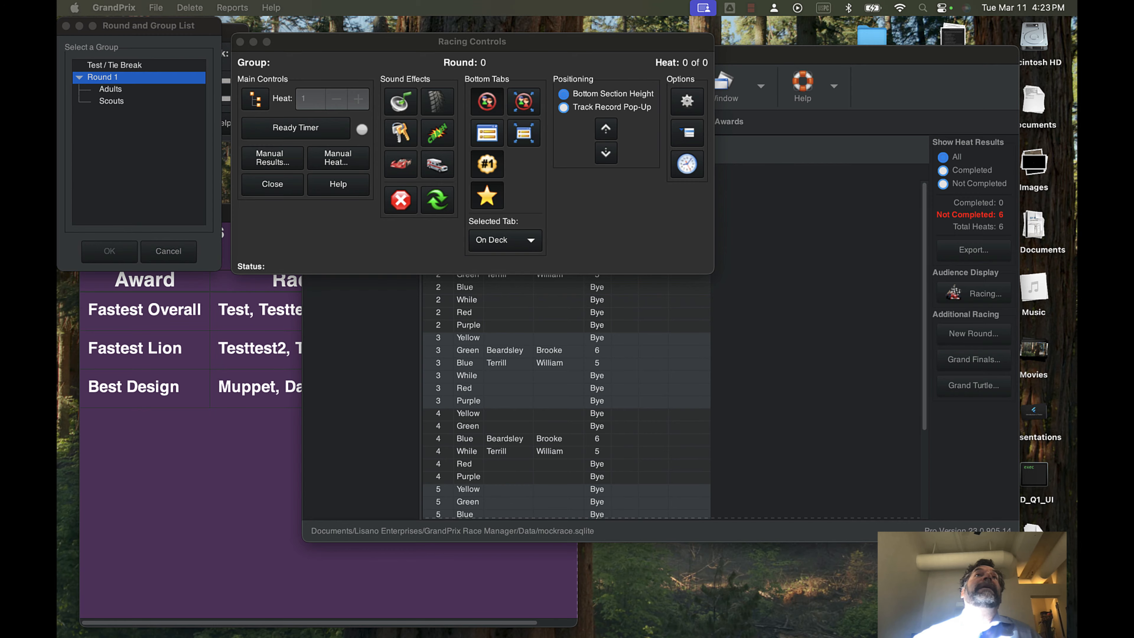
drag(583, 89, 598, 139)
click(565, 129)
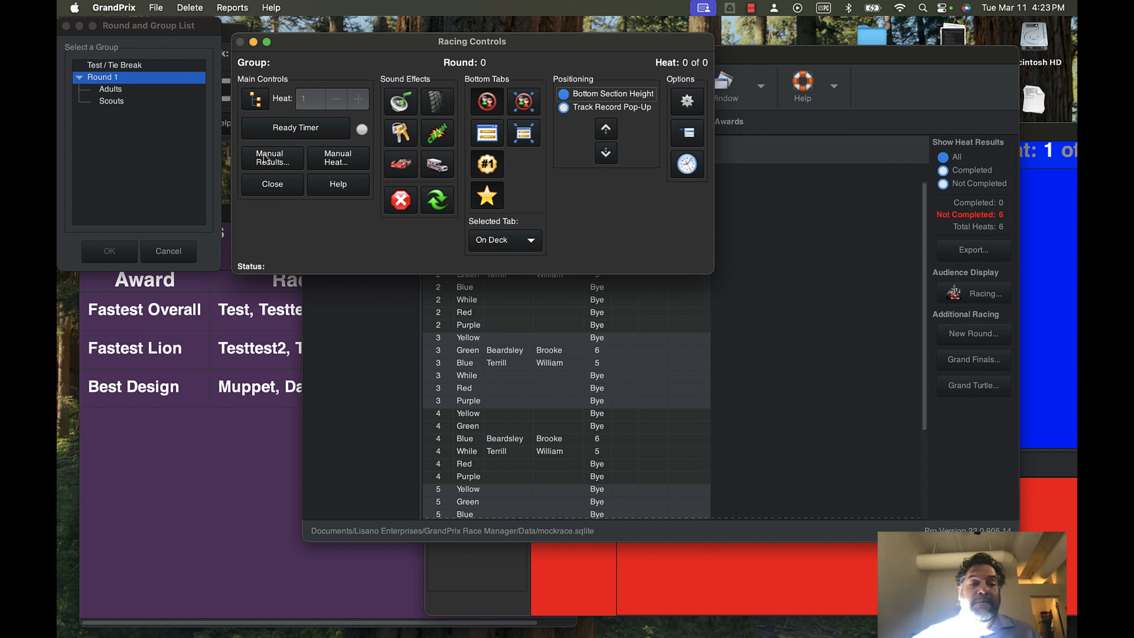
click(163, 253)
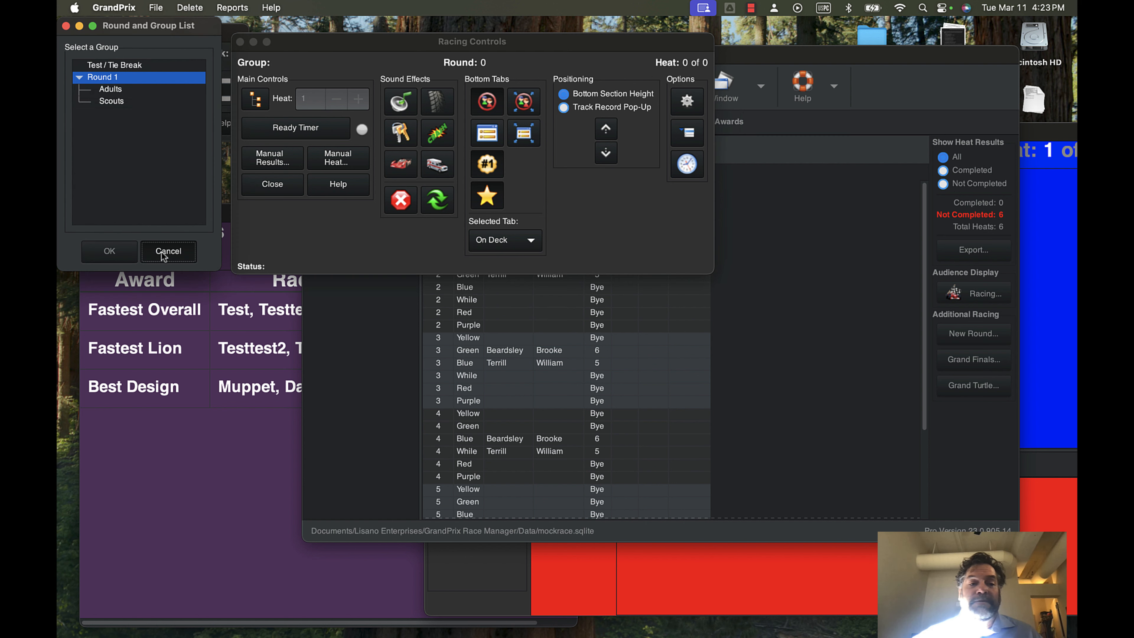
click(163, 254)
click(478, 191)
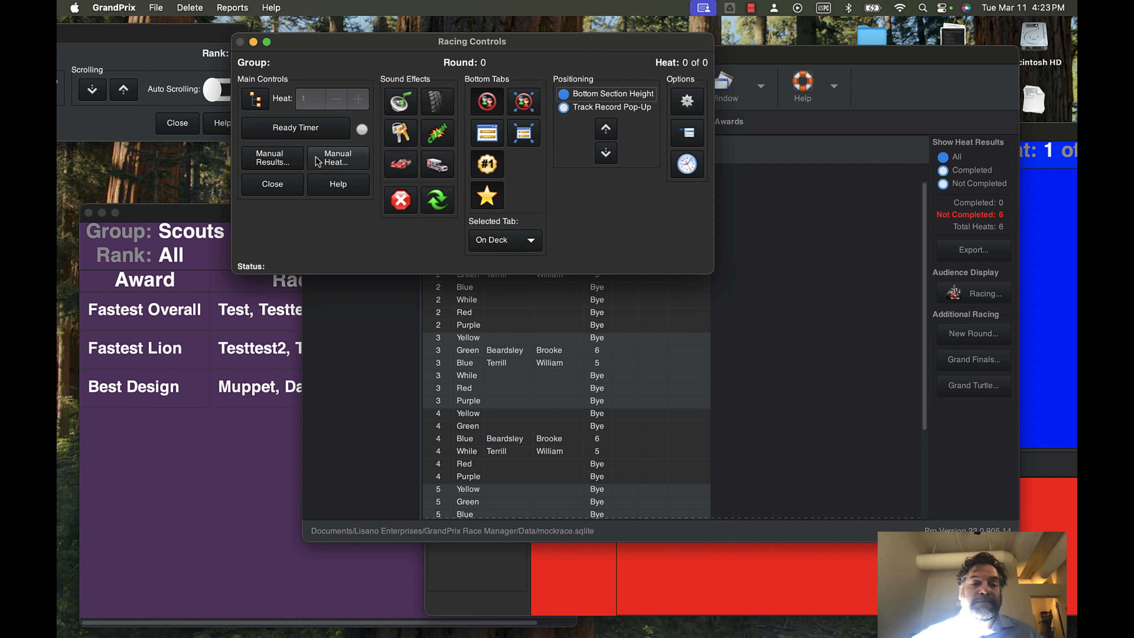
click(318, 161)
click(470, 185)
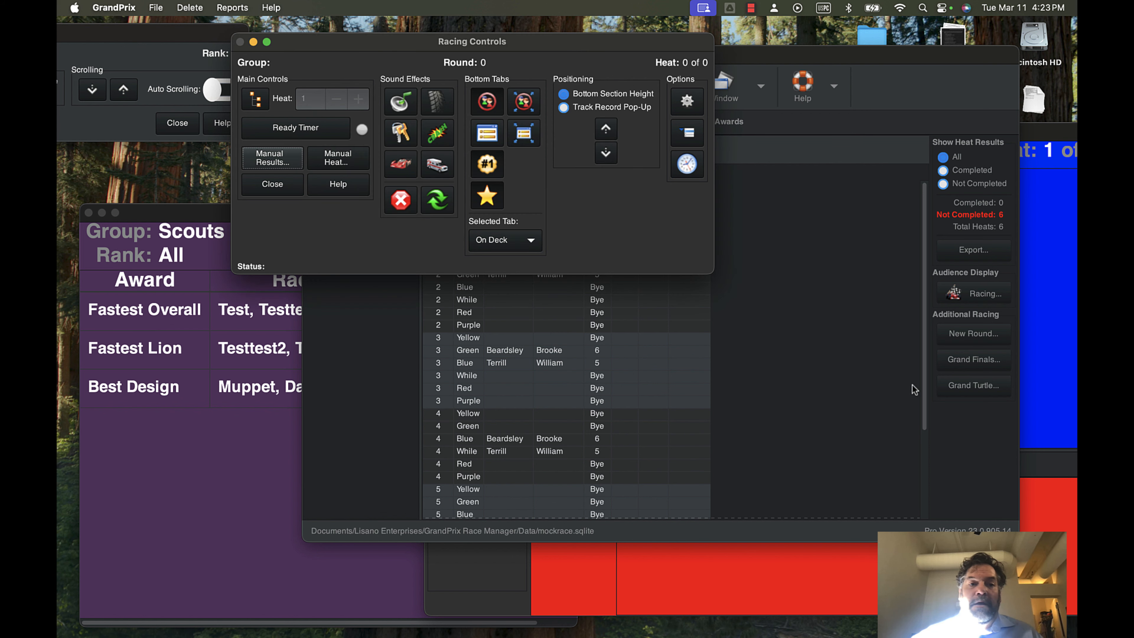
- Load the Adults group into the racing display and move it into view
click(255, 100)
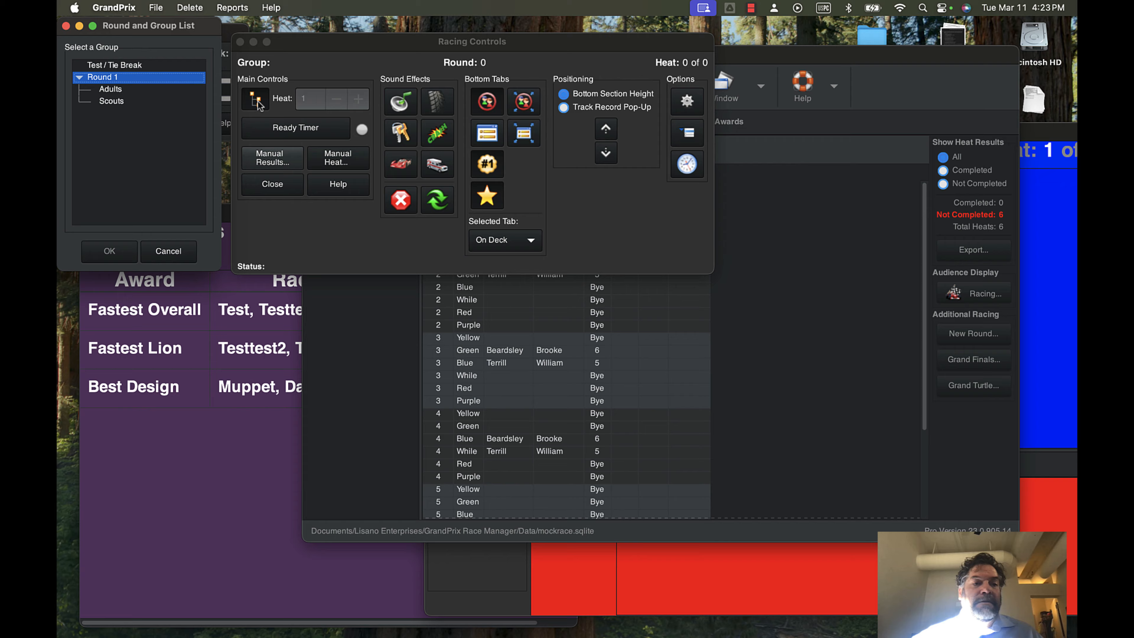
click(110, 90)
click(110, 250)
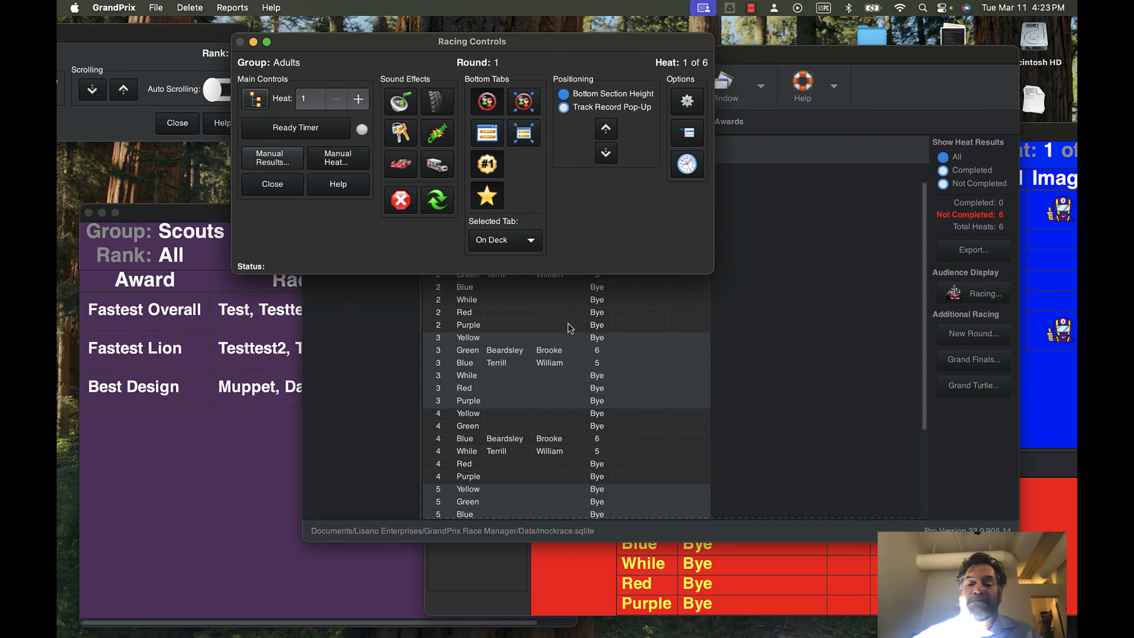
drag(1033, 131, 967, 128)
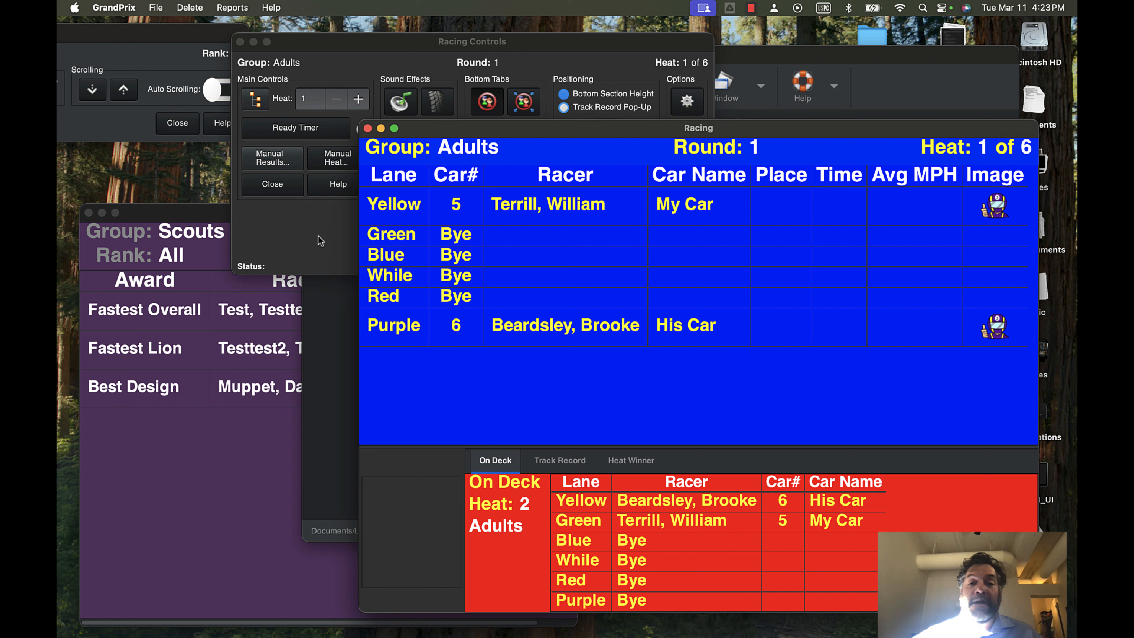